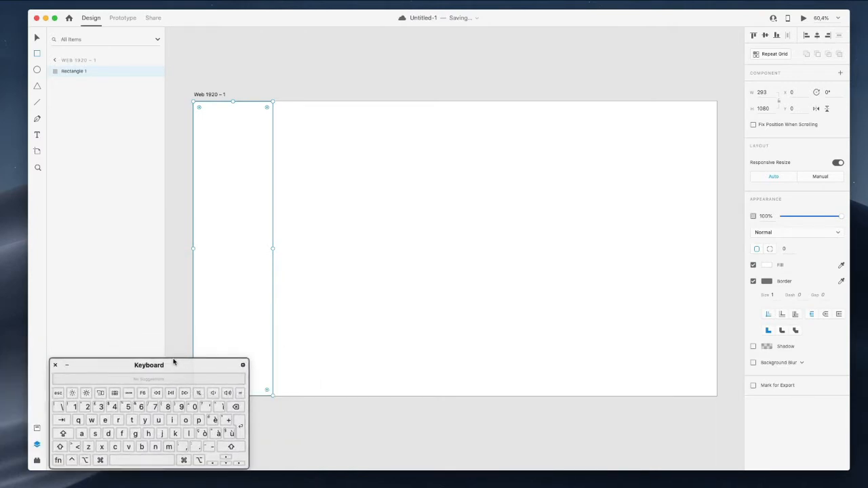
Add a text label reading "Dashboard" on the artboard, just beside the upper part of the sidebar rectangle
{"action": "scroll", "coordinate": [368, 215], "scroll_direction": "left", "scroll_amount": 2}
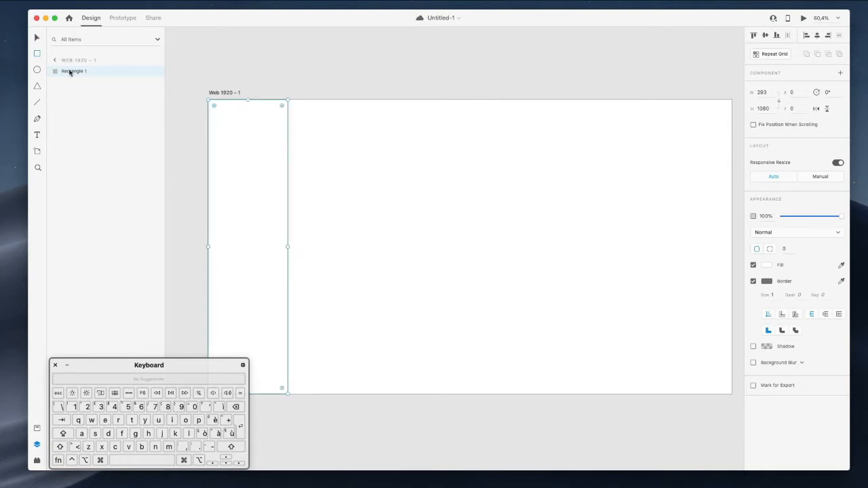
{"action": "key", "text": "t"}
{"action": "left_click", "coordinate": [305, 138]}
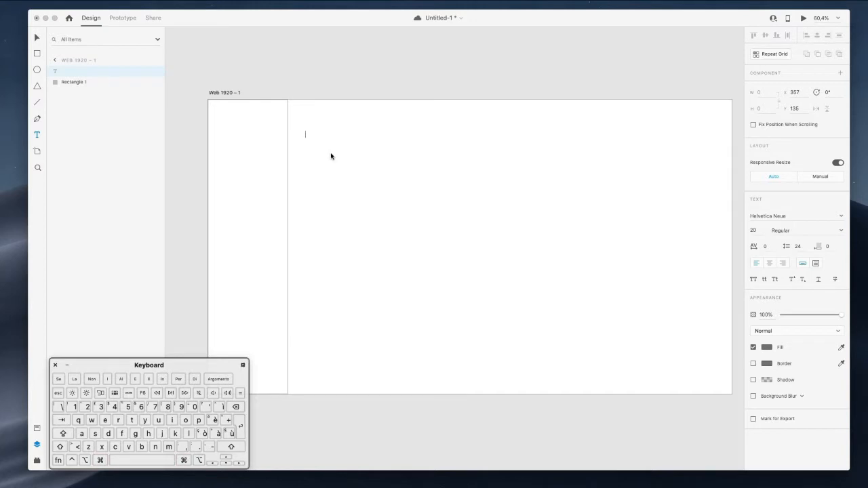
{"action": "type", "text": "Dashboard"}
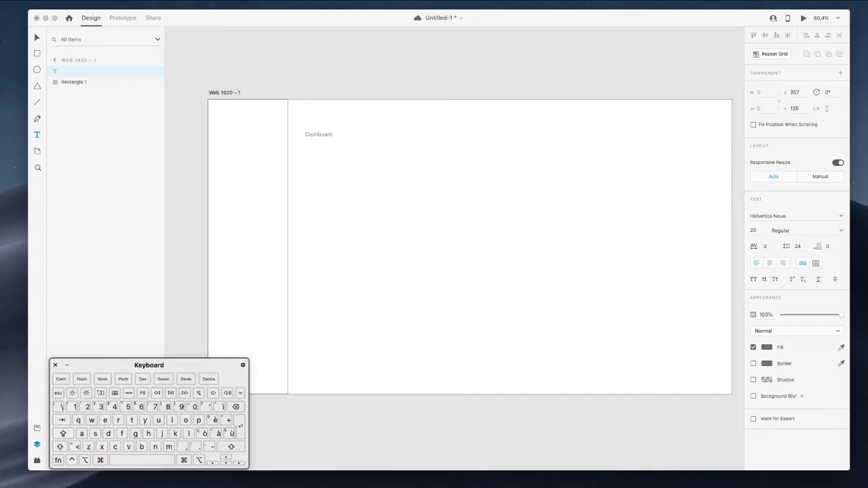
{"action": "key", "text": "Escape"}
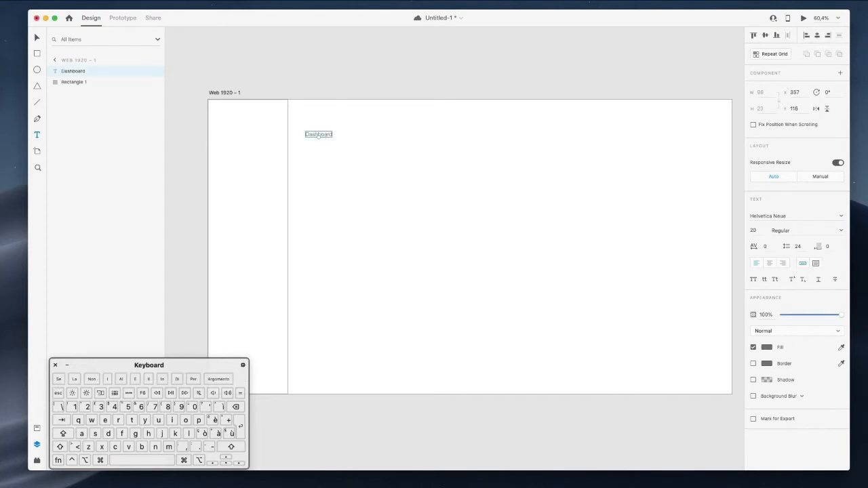
Duplicate the Dashboard label downward to build a column of seven labels, with the lowest three spaced closer together
{"action": "left_click", "coordinate": [323, 137]}
{"action": "left_click", "coordinate": [319, 134]}
{"action": "left_click_drag", "start_coordinate": [326, 139], "coordinate": [319, 265]}
Indent the lowest three Dashboard labels to X 397 and nudge them slightly down from the label above
{"action": "left_click", "coordinate": [353, 234]}
{"action": "key", "text": "shift+Right"}
{"action": "key", "text": "shift+Right"}
{"action": "key", "text": "shift+Right"}
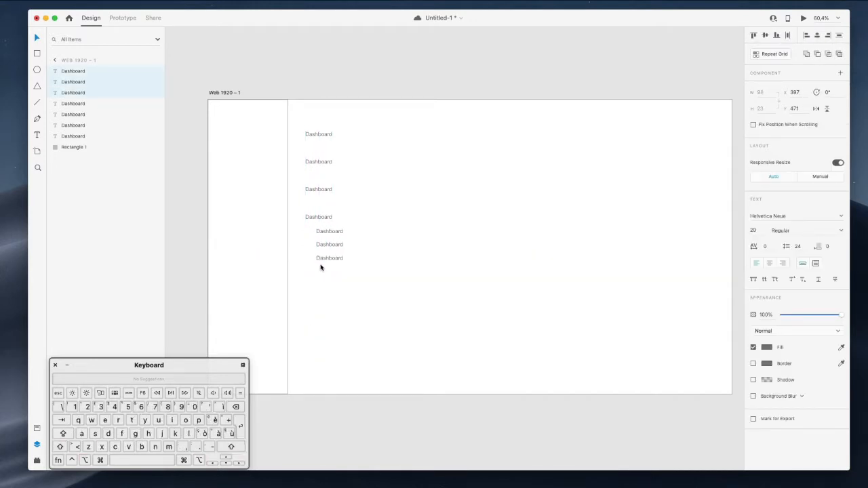
{"action": "key", "text": "Down"}
{"action": "key", "text": "Down"}
{"action": "key", "text": "Down"}
Delete the topmost Dashboard label and shift the two labels beneath it down to tighten the column's spacing
{"action": "left_click", "coordinate": [313, 136]}
{"action": "key", "text": "Delete"}
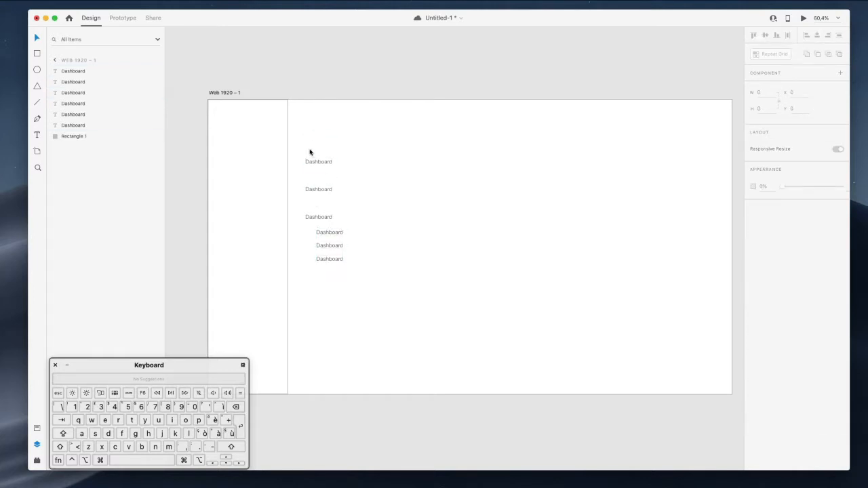
{"action": "left_click_drag", "start_coordinate": [310, 153], "coordinate": [323, 198]}
{"action": "key", "text": "shift+Down"}
{"action": "key", "text": "shift+Down"}
{"action": "key", "text": "shift+Down"}
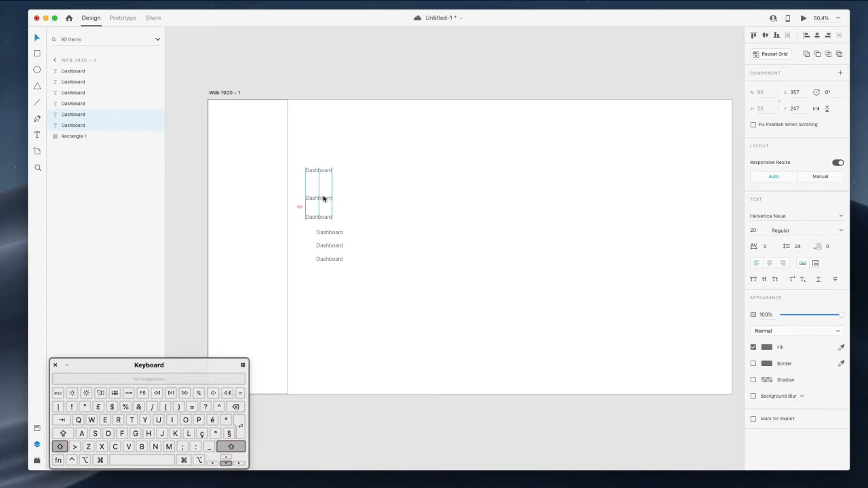
{"action": "left_click_drag", "start_coordinate": [334, 141], "coordinate": [320, 180]}
{"action": "key", "text": "shift+Down"}
{"action": "key", "text": "shift+Down"}
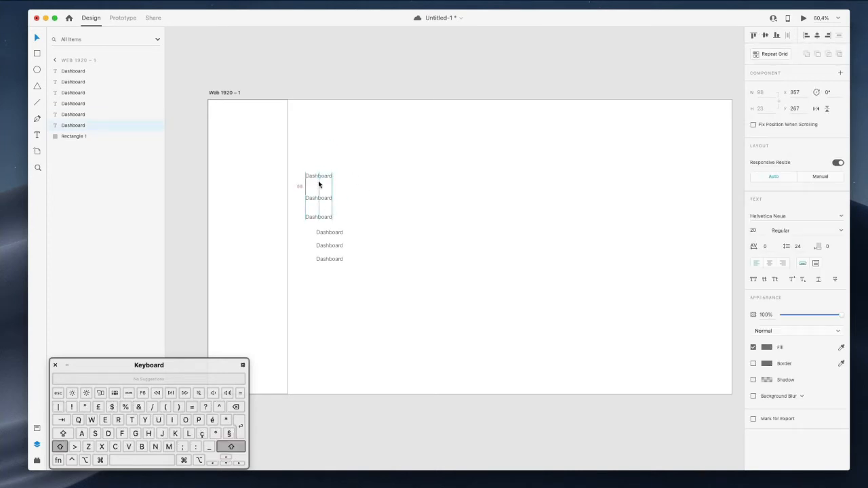
Move all six Dashboard labels together into the sidebar rectangle, to about X 96
{"action": "left_click_drag", "start_coordinate": [393, 153], "coordinate": [304, 312]}
{"action": "left_click_drag", "start_coordinate": [321, 200], "coordinate": [250, 182]}
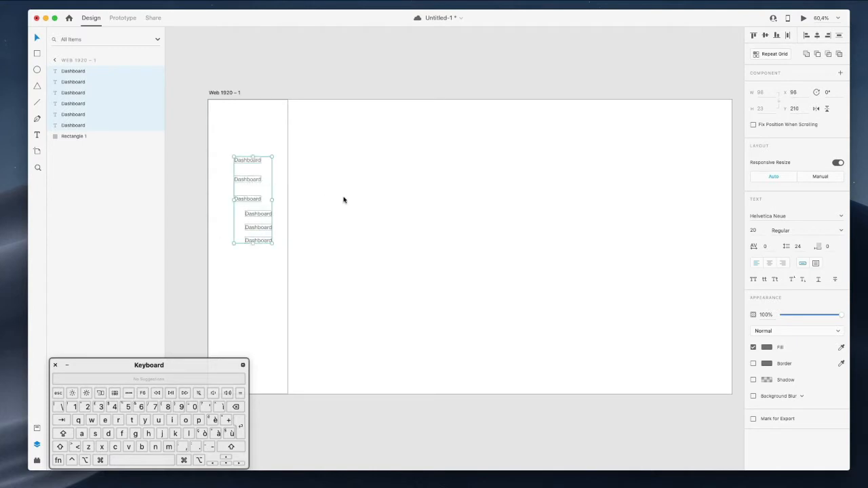
{"action": "left_click", "coordinate": [343, 199]}
Nudge the three upper sidebar labels slightly up, away from the indented labels
{"action": "scroll", "coordinate": [295, 236], "scroll_direction": "down", "scroll_amount": 1}
{"action": "scroll", "coordinate": [295, 236], "scroll_direction": "left", "scroll_amount": 1}
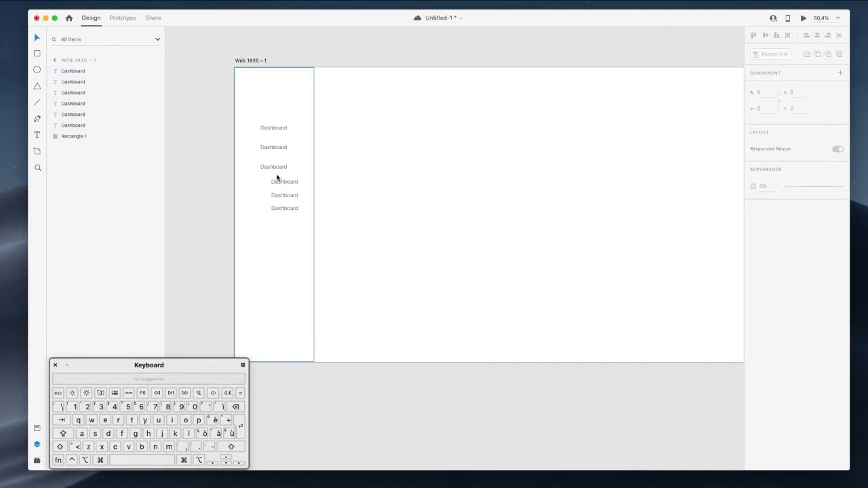
{"action": "left_click", "coordinate": [275, 168]}
{"action": "left_click", "coordinate": [272, 150], "text": "shift"}
{"action": "left_click", "coordinate": [274, 133], "text": "shift"}
{"action": "key", "text": "Up"}
{"action": "key", "text": "Up"}
{"action": "key", "text": "Up"}
{"action": "key", "text": "Up"}
Shift all six sidebar labels left by 30 px so the main items start at X 66
{"action": "left_click_drag", "start_coordinate": [360, 107], "coordinate": [252, 279]}
{"action": "key", "text": "shift+Left"}
{"action": "key", "text": "shift+Left"}
{"action": "key", "text": "shift+Left"}
{"action": "left_click", "coordinate": [393, 219]}
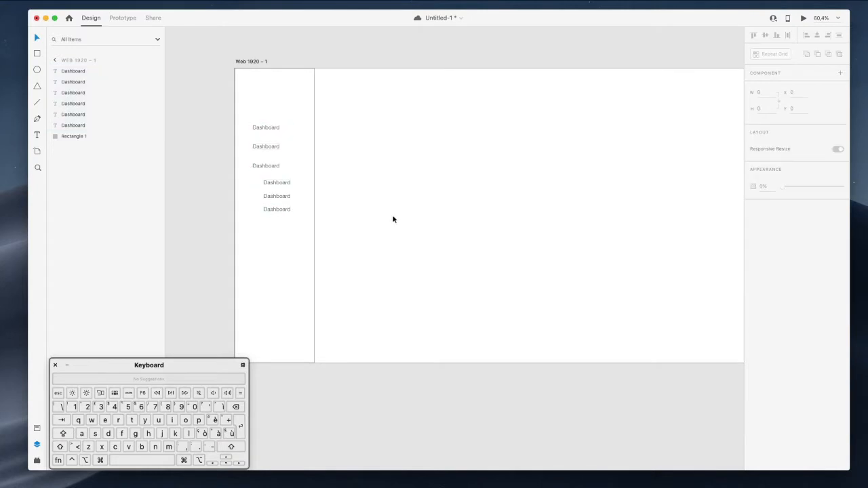
Change the text of the second main menu label to "Analytics" and the third to "Settings"
{"action": "left_click", "coordinate": [265, 146]}
{"action": "key", "text": "Return"}
{"action": "type", "text": "Analytics"}
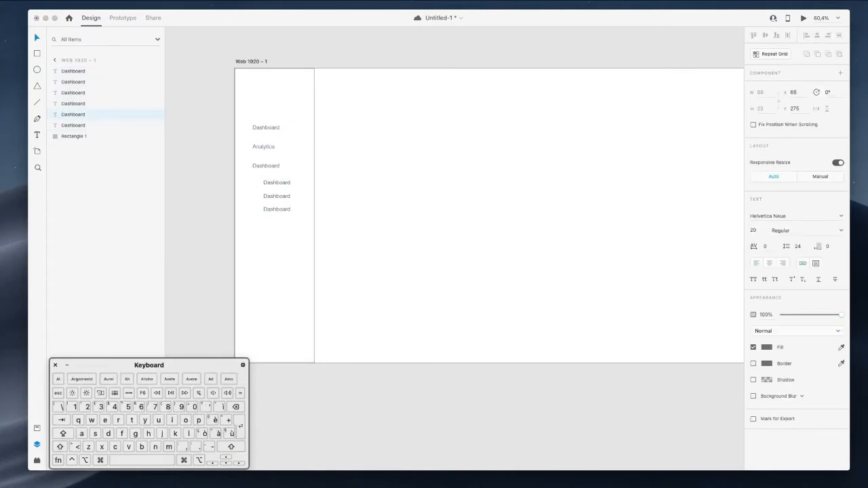
{"action": "double_click", "coordinate": [269, 166]}
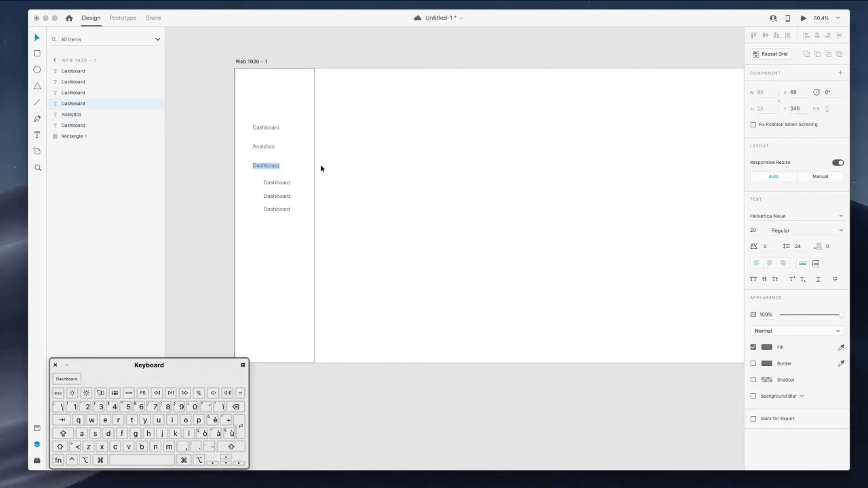
{"action": "type", "text": "U"}
{"action": "key", "text": "BackSpace"}
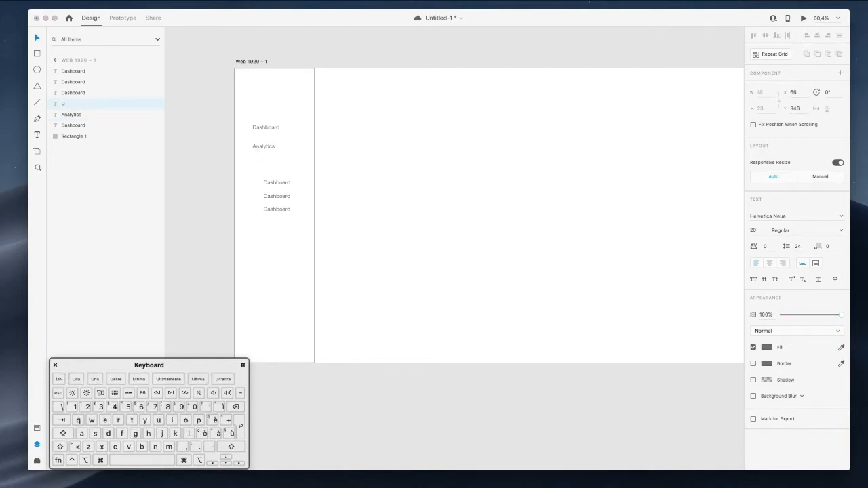
{"action": "key", "text": "shift"}
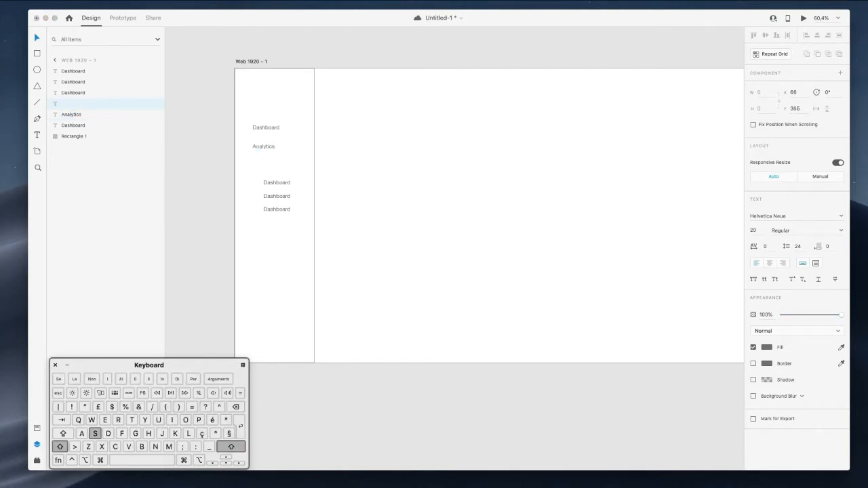
{"action": "type", "text": "Settings"}
{"action": "key", "text": "Escape"}
Change the three indented labels under Settings to "User", "Payments" and "Invoices", from top to bottom
{"action": "left_click", "coordinate": [276, 184]}
{"action": "double_click", "coordinate": [276, 184]}
{"action": "type", "text": "User"}
{"action": "left_click", "coordinate": [282, 197]}
{"action": "double_click", "coordinate": [282, 196]}
{"action": "type", "text": "Payments"}
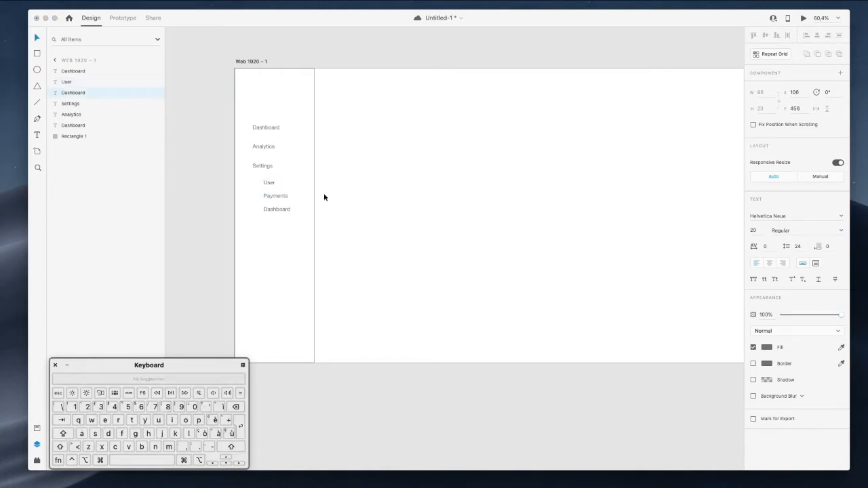
{"action": "key", "text": "Escape"}
{"action": "left_click", "coordinate": [280, 209]}
{"action": "double_click", "coordinate": [281, 210]}
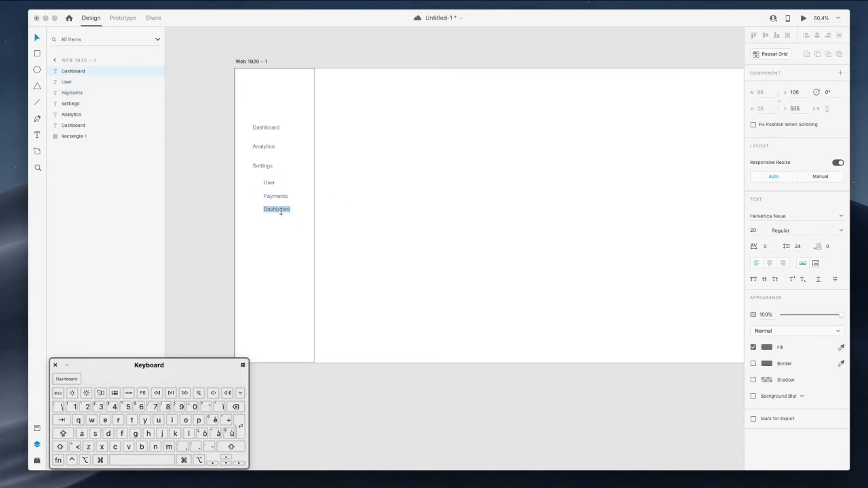
{"action": "type", "text": "Invoices"}
{"action": "key", "text": "Escape"}
{"action": "left_click", "coordinate": [384, 238]}
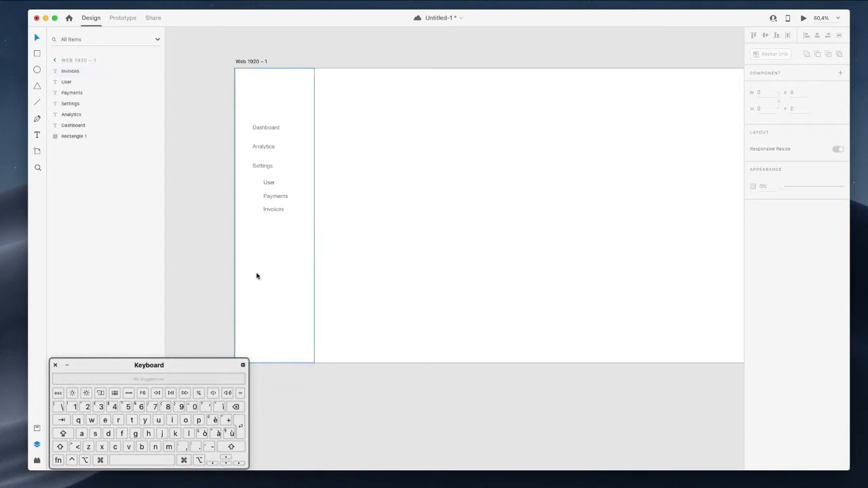
Duplicate the Invoices label down near the sidebar's lower end and replace its text with the user's full name
{"action": "left_click_drag", "start_coordinate": [275, 211], "coordinate": [256, 331]}
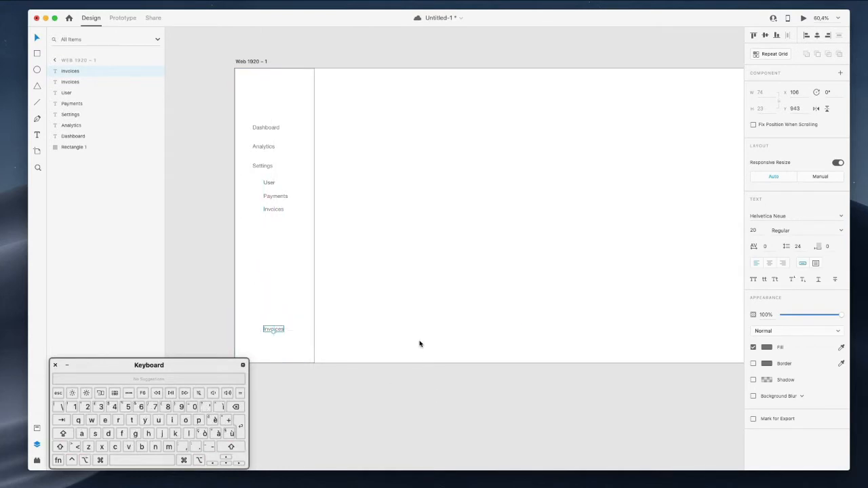
{"action": "key", "text": "Return"}
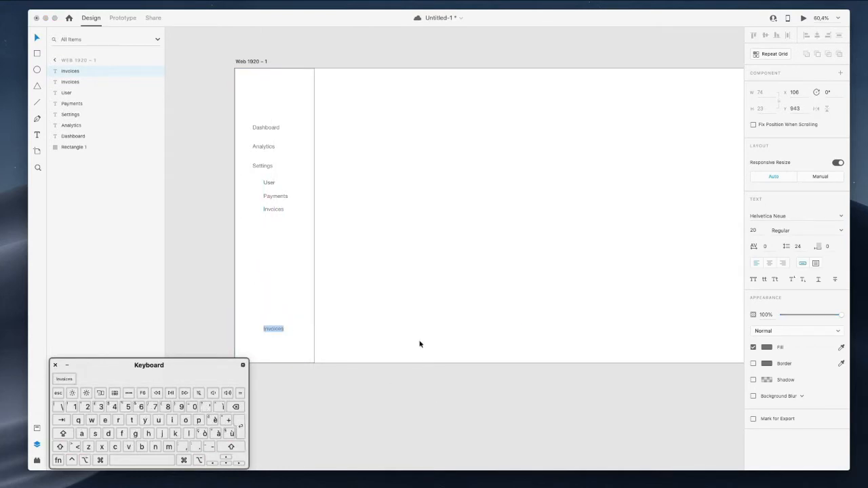
{"action": "type", "text": "Mark"}
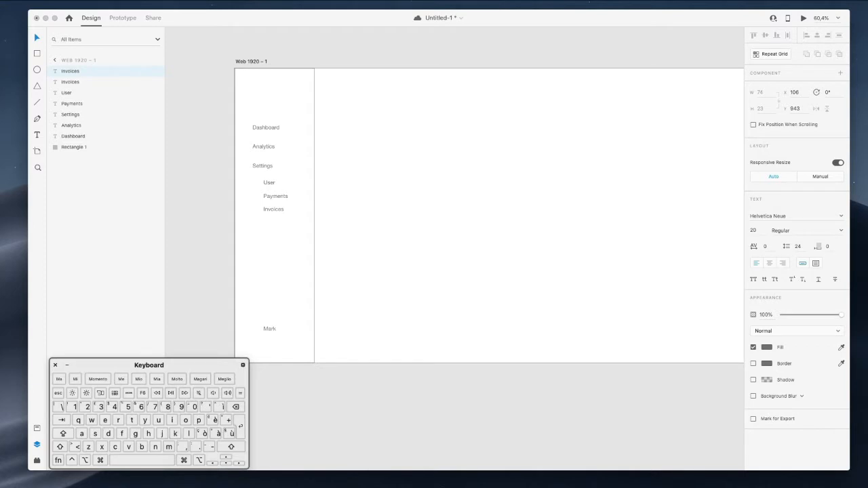
{"action": "type", "text": " Atkinsons"}
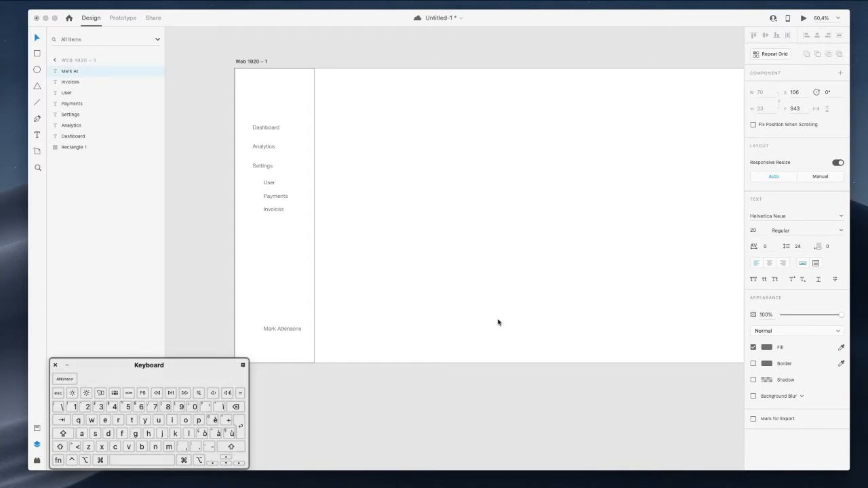
{"action": "key", "text": "Escape"}
Place a copy of the full-name label just below it at X 41 and reduce its font size to 17
{"action": "left_click_drag", "start_coordinate": [270, 331], "coordinate": [257, 344]}
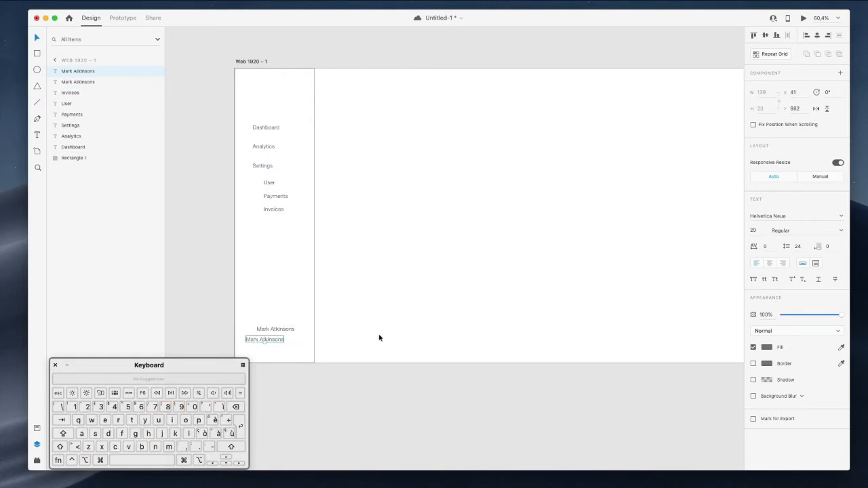
{"action": "key", "text": "Down"}
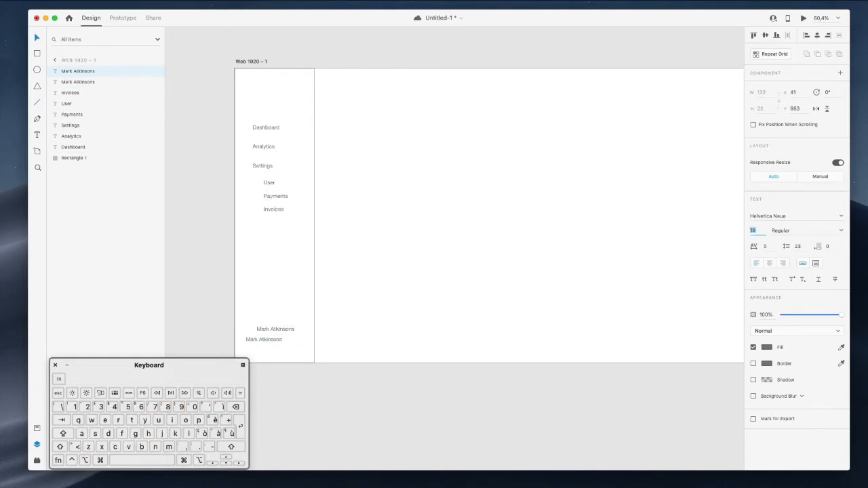
Replace the lower copy's text with "@ 2019 Copyright by One Corporation XYZ lore ipsum set edit."
{"action": "double_click", "coordinate": [274, 343]}
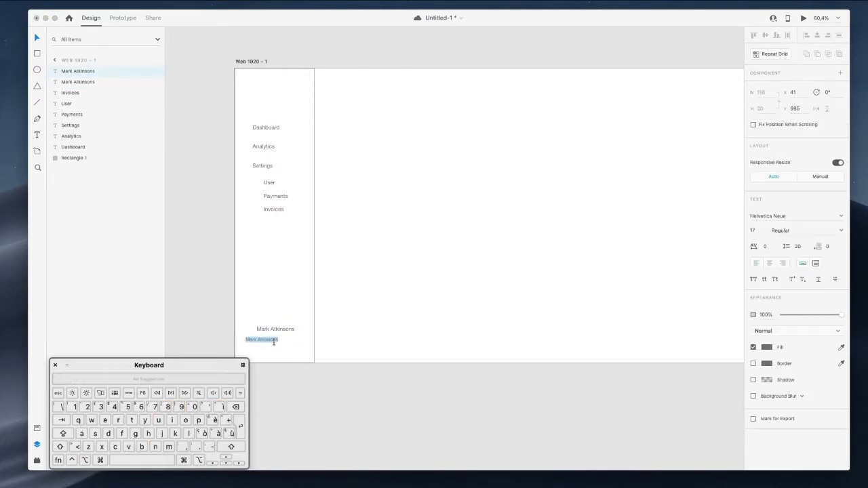
{"action": "type", "text": "@ 2019 Copyrig"}
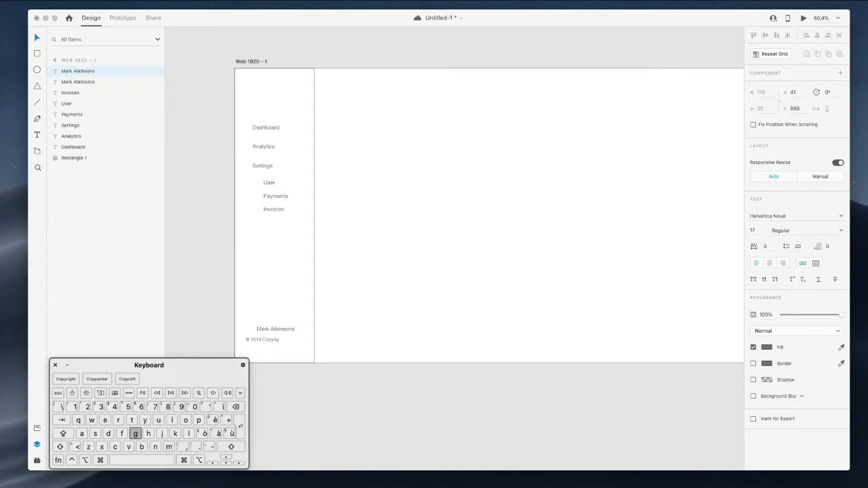
{"action": "type", "text": "ht by"}
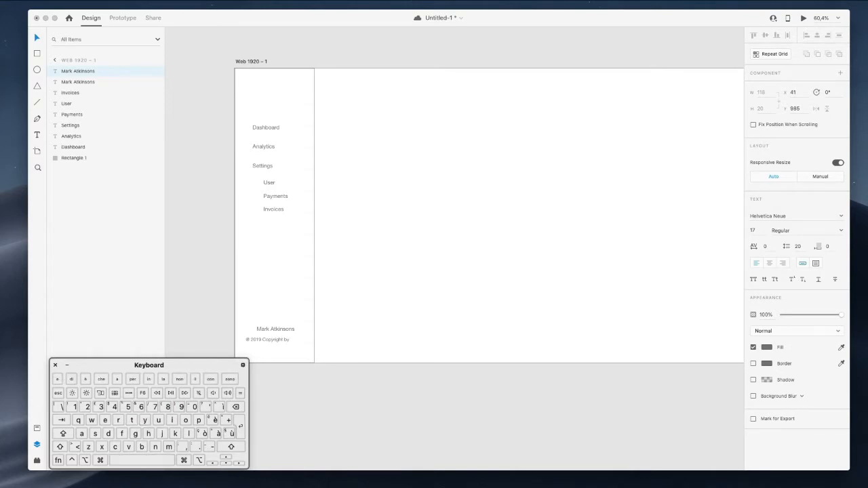
{"action": "type", "text": " One C"}
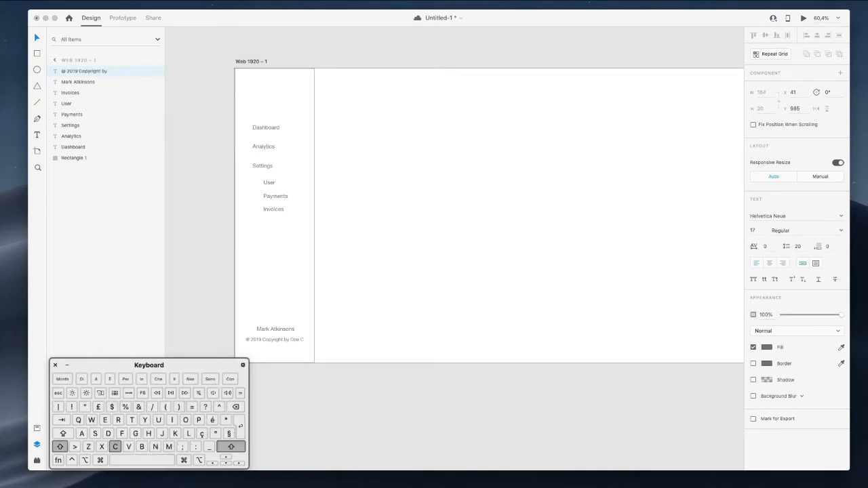
{"action": "type", "text": "orporation"}
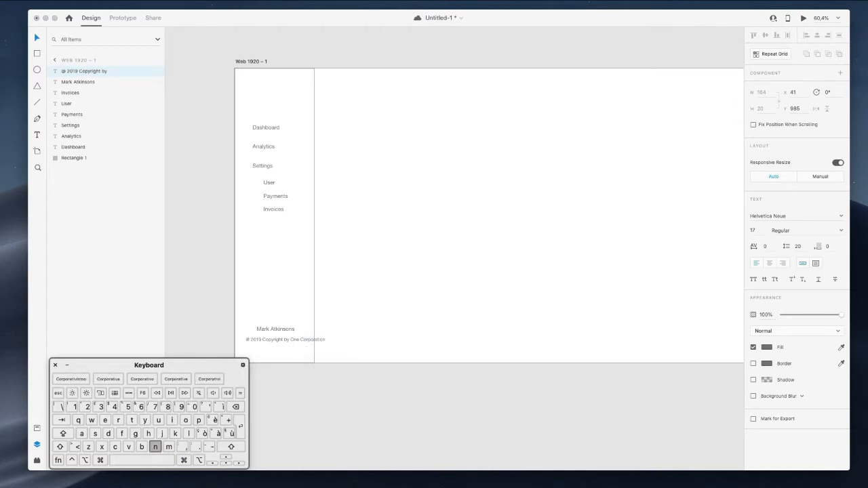
{"action": "type", "text": " XYZ"}
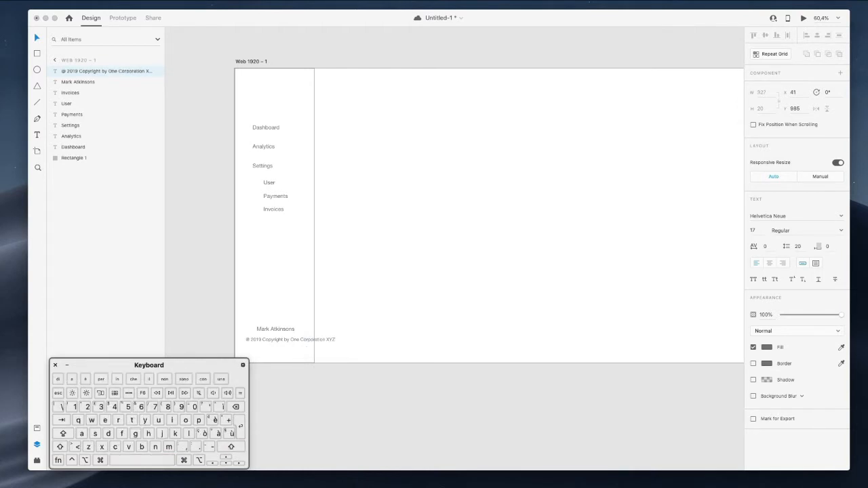
{"action": "type", "text": " lorem ipsum set edit"}
{"action": "left_click", "coordinate": [508, 323]}
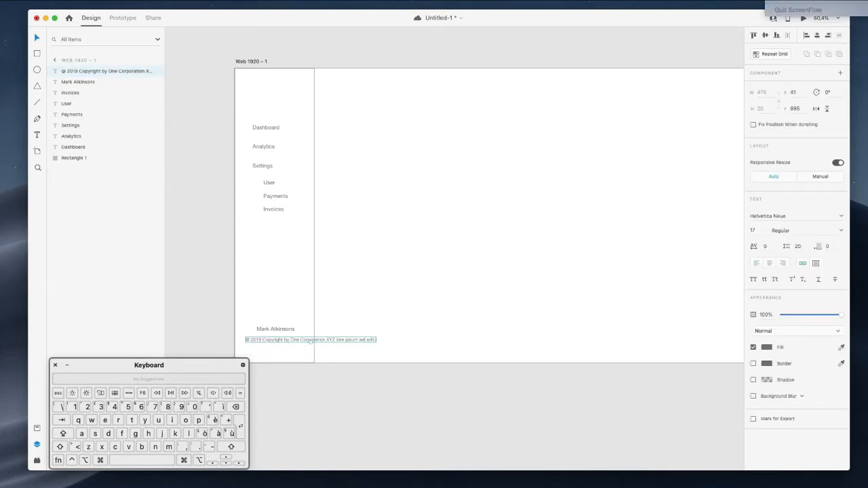
Break the copyright text near the sidebar's lower end into two lines, with the second line starting at "XYZ"
{"action": "left_click", "coordinate": [365, 207]}
{"action": "left_click", "coordinate": [338, 340]}
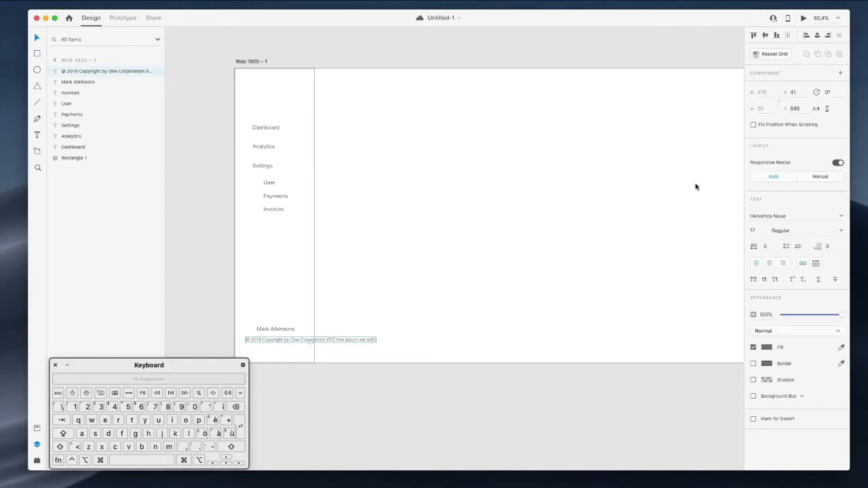
{"action": "scroll", "coordinate": [412, 320], "scroll_direction": "up", "scroll_amount": 8}
{"action": "scroll", "coordinate": [377, 324], "scroll_direction": "down", "scroll_amount": 1}
{"action": "scroll", "coordinate": [399, 301], "scroll_direction": "left", "scroll_amount": 1}
{"action": "scroll", "coordinate": [399, 301], "scroll_direction": "left", "scroll_amount": 1}
{"action": "scroll", "coordinate": [462, 253], "scroll_direction": "up", "scroll_amount": 6}
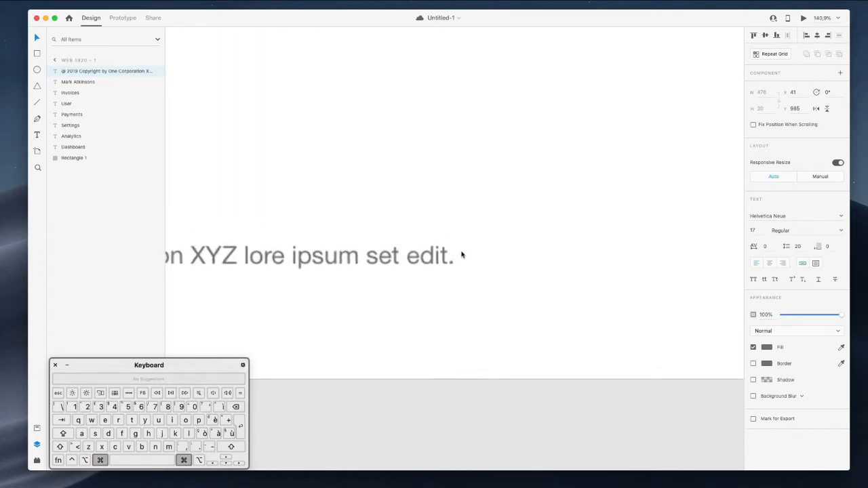
{"action": "scroll", "coordinate": [455, 258], "scroll_direction": "down", "scroll_amount": 8}
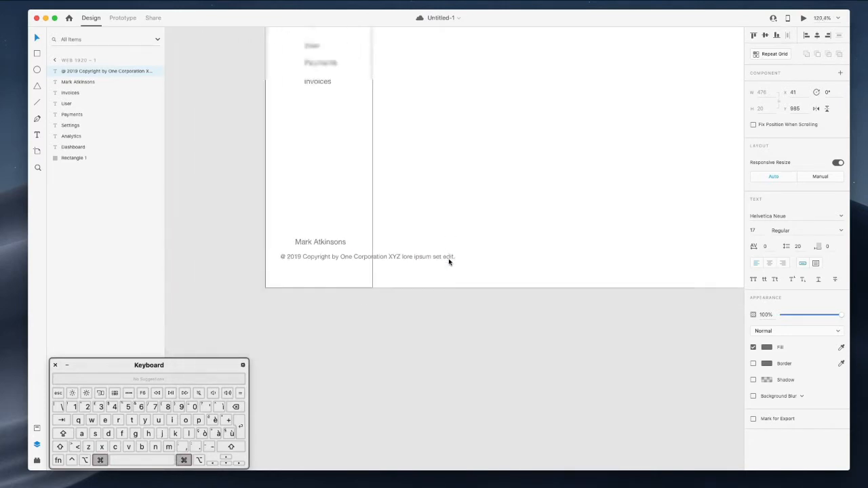
{"action": "double_click", "coordinate": [375, 264]}
{"action": "left_click", "coordinate": [354, 257]}
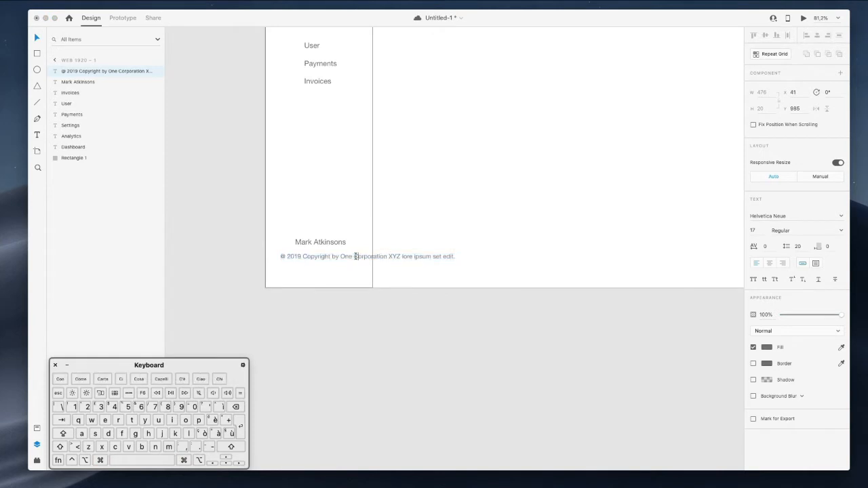
{"action": "key", "text": "super+a"}
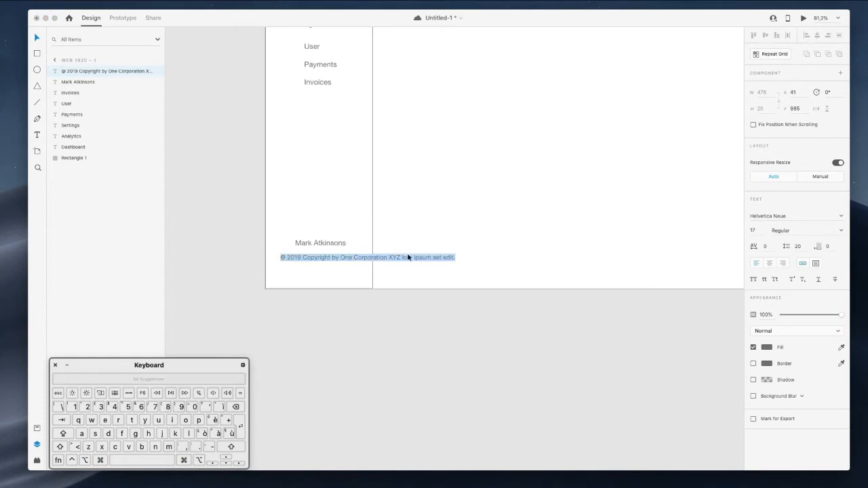
{"action": "left_click", "coordinate": [390, 258]}
{"action": "key", "text": "Return"}
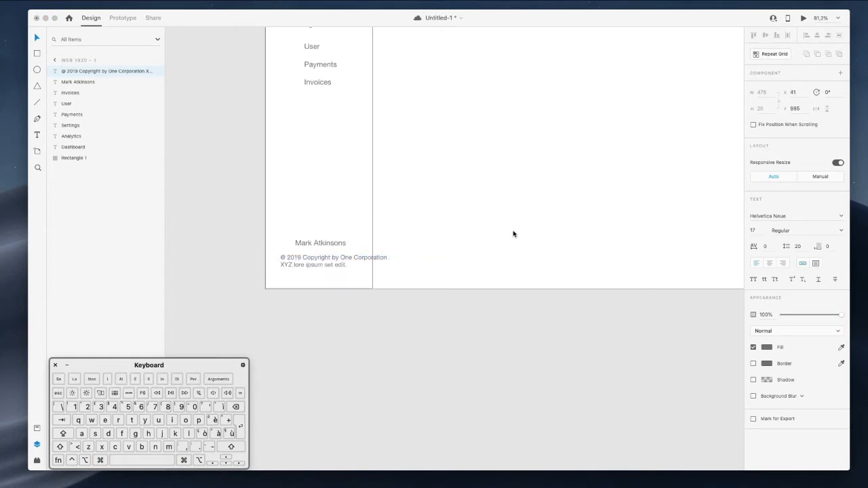
Increase the line spacing of the two-line copyright text to 29
{"action": "left_click", "coordinate": [798, 247]}
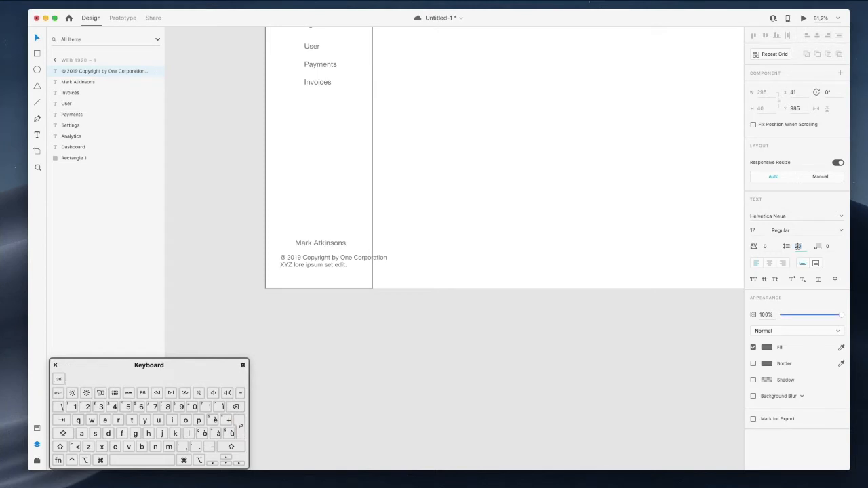
{"action": "key", "text": "Up"}
{"action": "key", "text": "Up"}
{"action": "key", "text": "Up"}
{"action": "key", "text": "Up"}
{"action": "key", "text": "Up"}
{"action": "key", "text": "Up"}
{"action": "key", "text": "Up"}
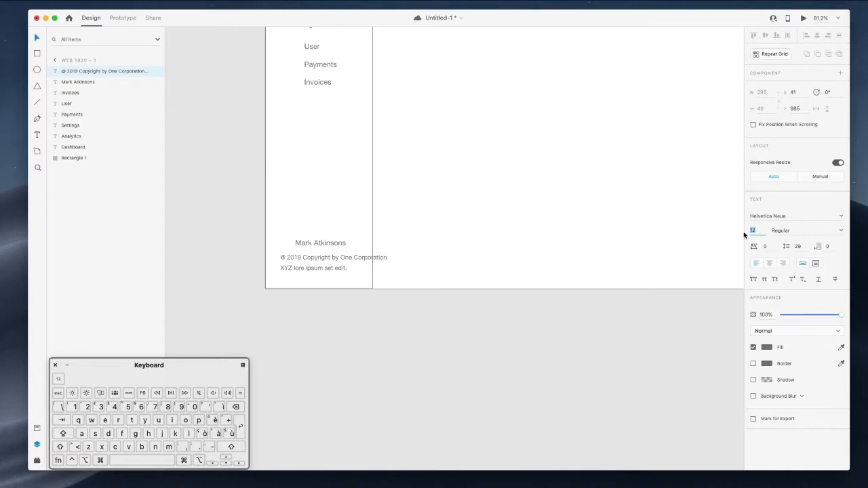
Reduce the font size of the whole copyright text to 14
{"action": "double_click", "coordinate": [327, 259]}
{"action": "triple_click", "coordinate": [328, 260]}
{"action": "key", "text": "super+a"}
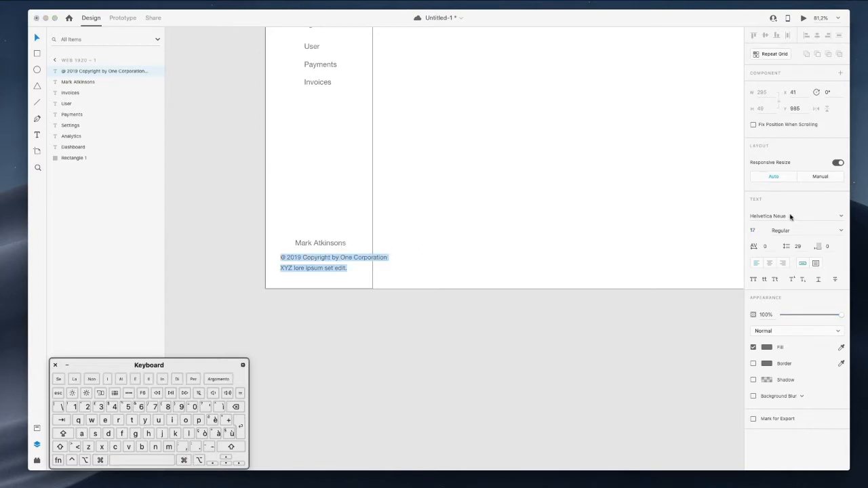
{"action": "left_click", "coordinate": [752, 230]}
{"action": "key", "text": "Down"}
{"action": "key", "text": "Down"}
{"action": "key", "text": "Down"}
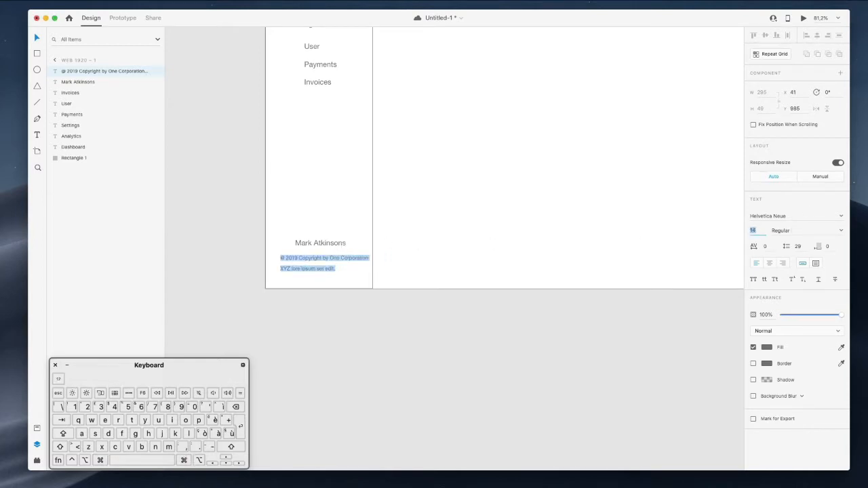
{"action": "left_click", "coordinate": [479, 203]}
Move the copyright text to about X 29, Y 992 and raise the full-name label slightly above it
{"action": "left_click_drag", "start_coordinate": [352, 261], "coordinate": [348, 262]}
{"action": "scroll", "coordinate": [575, 228], "scroll_direction": "up", "scroll_amount": 5}
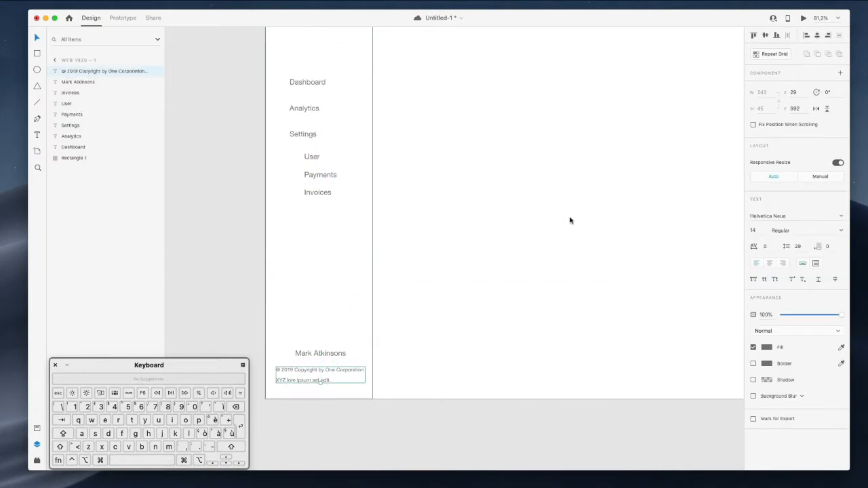
{"action": "left_click", "coordinate": [540, 234]}
{"action": "scroll", "coordinate": [539, 236], "scroll_direction": "up", "scroll_amount": 1}
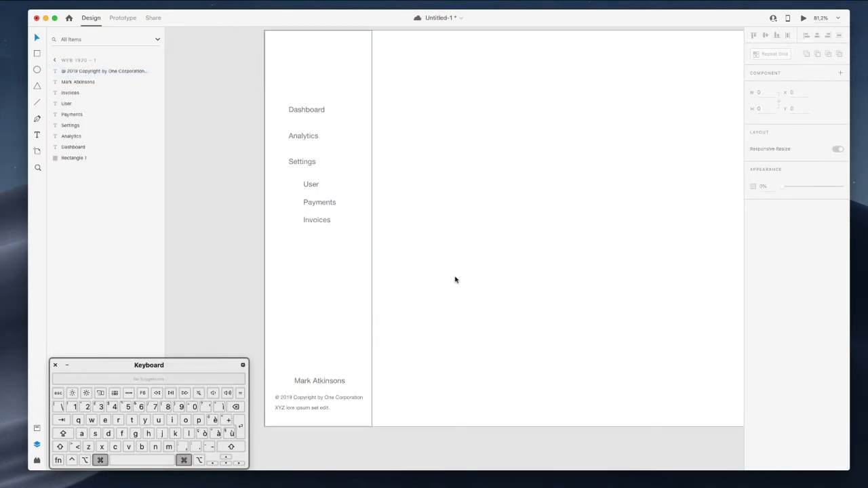
{"action": "scroll", "coordinate": [455, 280], "scroll_direction": "up", "scroll_amount": 1}
{"action": "left_click", "coordinate": [305, 394]}
{"action": "key", "text": "shift+Up"}
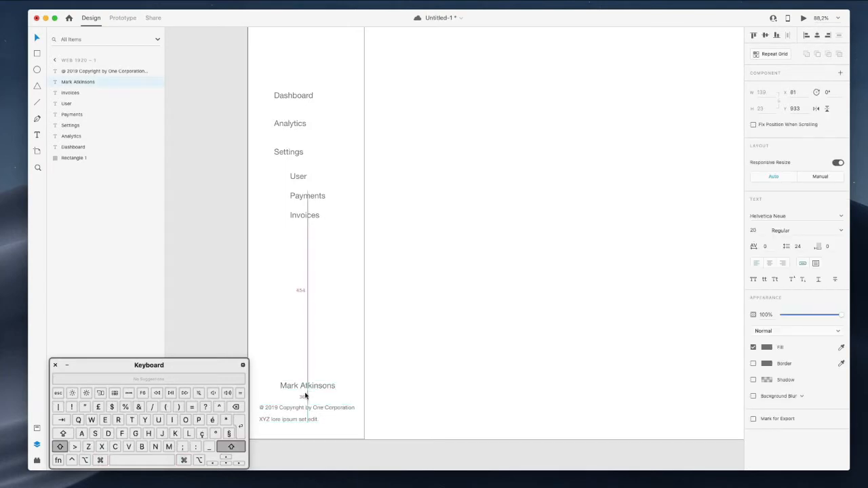
{"action": "key", "text": "super+minus"}
{"action": "left_click", "coordinate": [484, 209]}
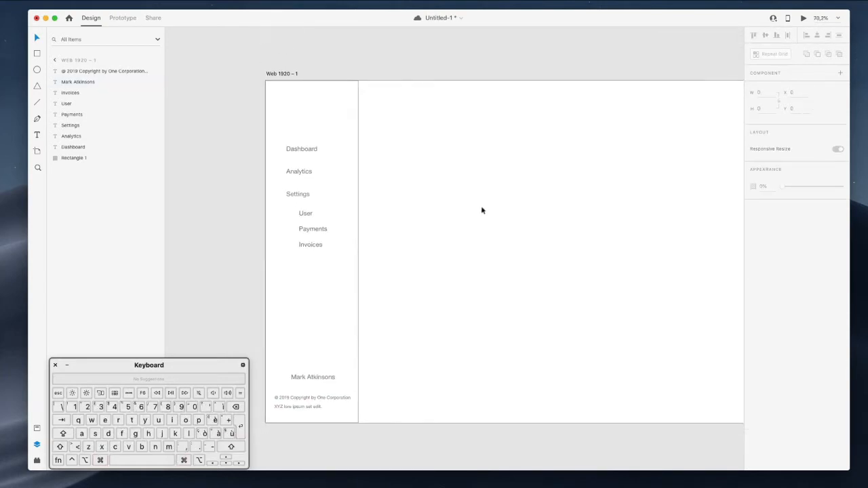
Place a copy of the Dashboard label above the menu at X 66, Y 74 and change its text to "One Corporation XYZ"
{"action": "left_click_drag", "start_coordinate": [300, 150], "coordinate": [303, 112]}
{"action": "double_click", "coordinate": [302, 110]}
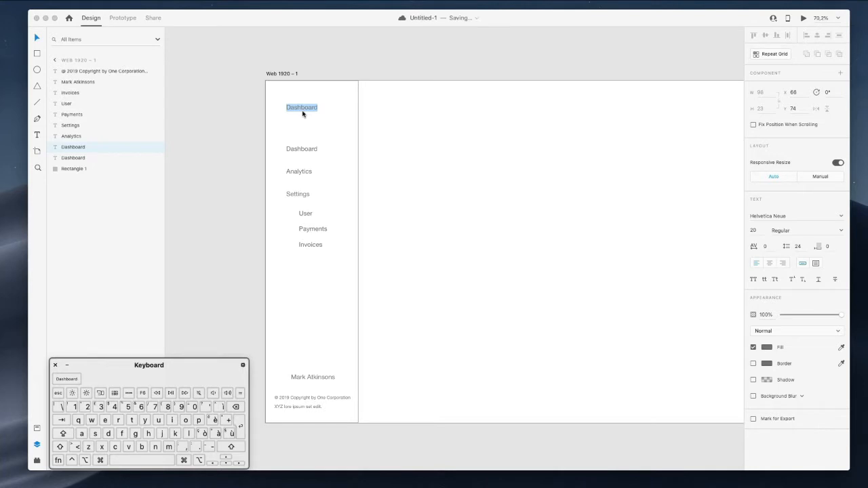
{"action": "key", "text": "shift"}
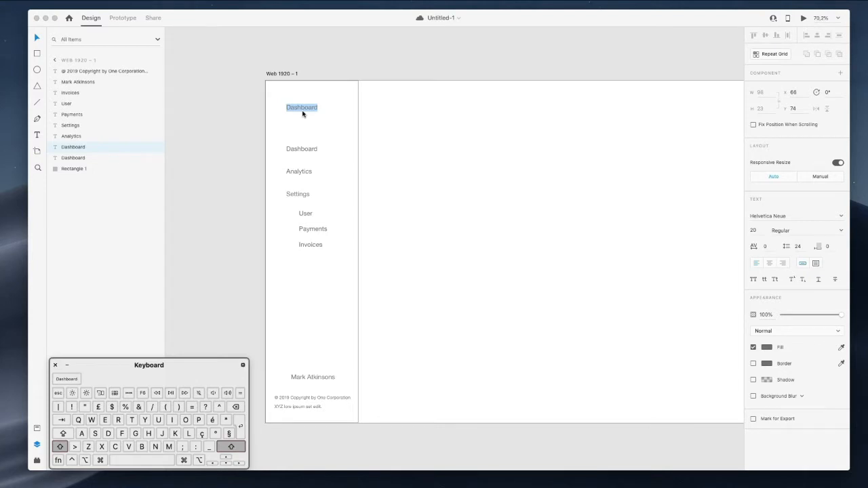
{"action": "type", "text": "COrpor"}
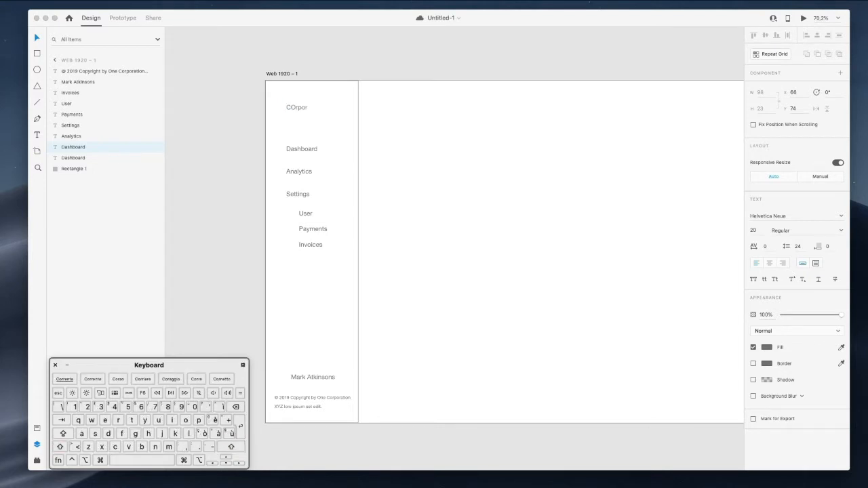
{"action": "type", "text": "ation"}
{"action": "key", "text": "Up"}
{"action": "type", "text": "One"}
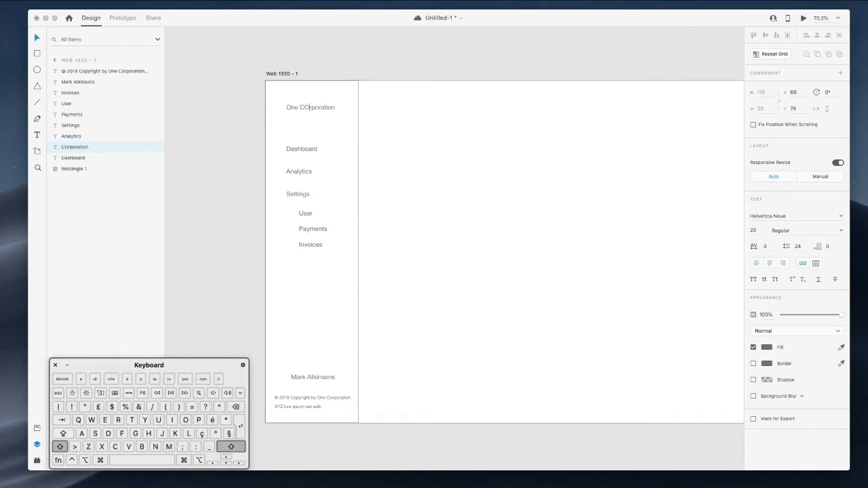
{"action": "key", "text": "Down"}
{"action": "type", "text": "XYZ"}
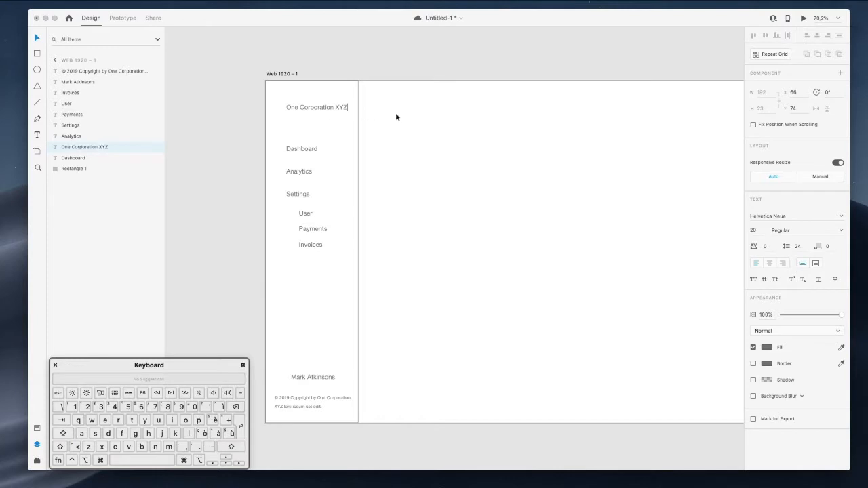
{"action": "key", "text": "Escape"}
Shorten the company label to "One Corporation" and move it down to about Y 126
{"action": "left_click_drag", "start_coordinate": [323, 111], "coordinate": [322, 121]}
{"action": "double_click", "coordinate": [320, 121]}
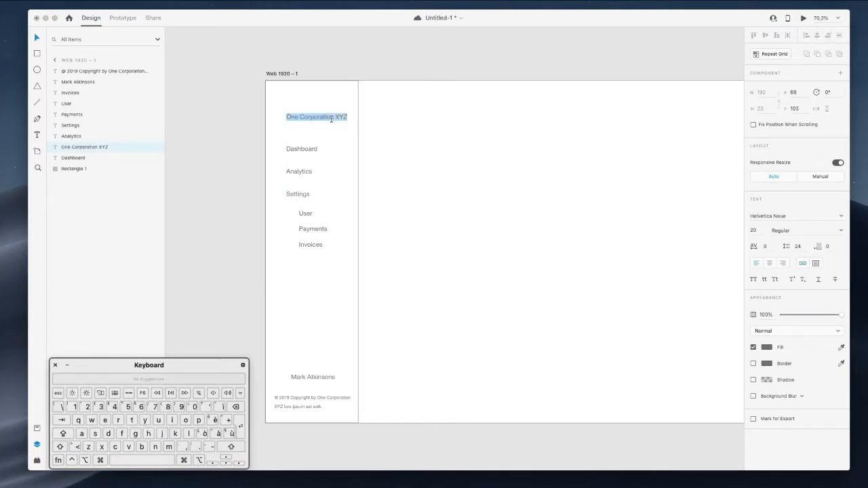
{"action": "left_click_drag", "start_coordinate": [333, 118], "coordinate": [379, 124]}
{"action": "left_click", "coordinate": [422, 122]}
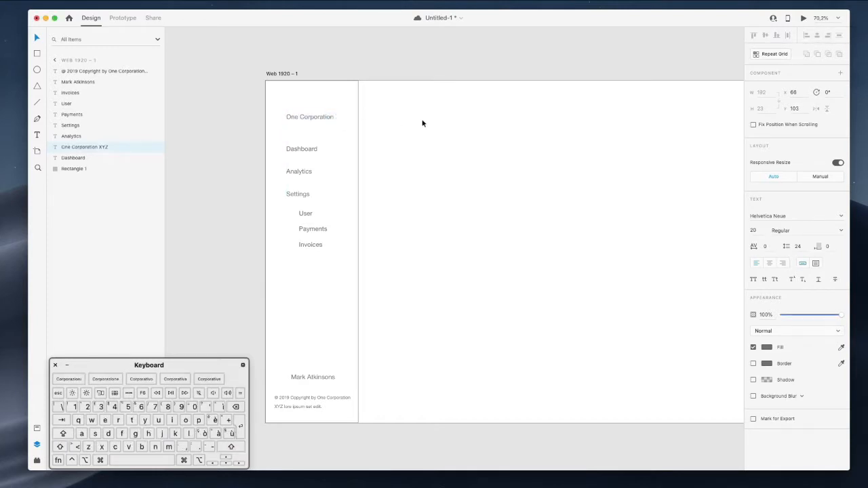
{"action": "mouse_move", "coordinate": [310, 120]}
{"action": "left_mouse_down"}
{"action": "mouse_move", "coordinate": [308, 132]}
{"action": "mouse_move", "coordinate": [324, 127]}
{"action": "left_mouse_up"}
{"action": "left_click", "coordinate": [326, 124]}
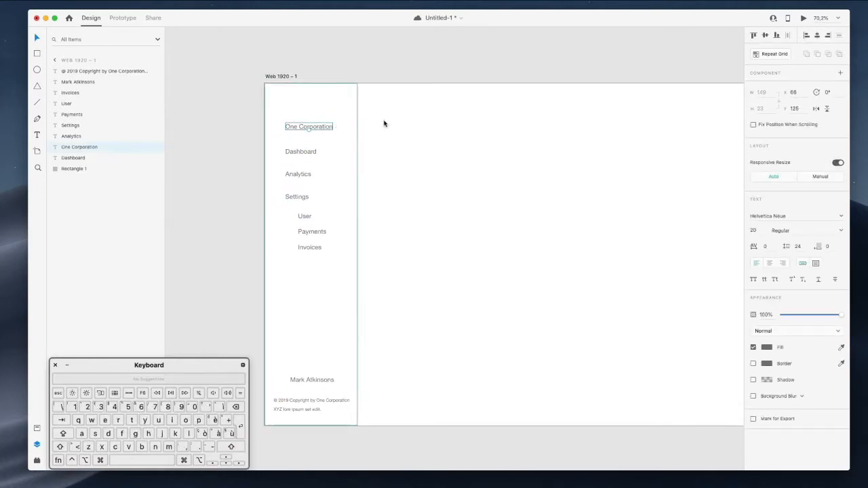
Draw a 128 by 128 circle at the sidebar's upper end, at about X 76, Y 20
{"action": "left_click", "coordinate": [269, 99]}
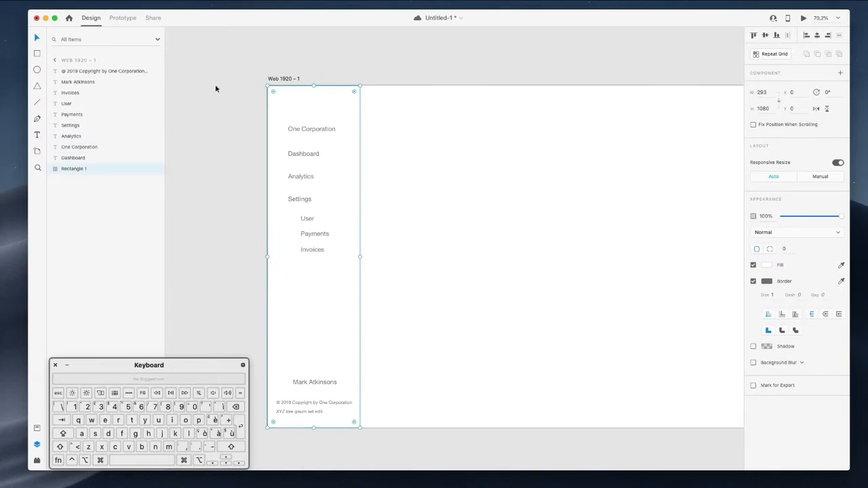
{"action": "mouse_move", "coordinate": [290, 89]}
{"action": "left_mouse_down"}
{"action": "mouse_move", "coordinate": [325, 112]}
{"action": "mouse_move", "coordinate": [331, 131]}
{"action": "left_mouse_up"}
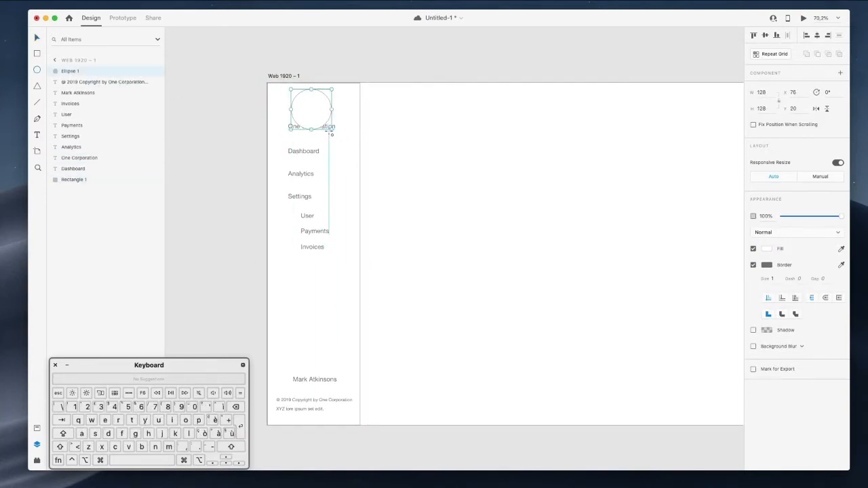
{"action": "key", "text": "Escape"}
Select the One Corporation label and all six menu labels and move them down together to clear the circle
{"action": "left_click", "coordinate": [335, 127]}
{"action": "left_click", "coordinate": [307, 147], "text": "shift"}
{"action": "left_click", "coordinate": [303, 171], "text": "shift"}
{"action": "left_click", "coordinate": [305, 195], "text": "shift"}
{"action": "left_click", "coordinate": [310, 213], "text": "shift"}
{"action": "left_click", "coordinate": [316, 229], "text": "shift"}
{"action": "left_click", "coordinate": [316, 242], "text": "shift"}
{"action": "key", "text": "shift+Down"}
{"action": "key", "text": "shift+Down"}
{"action": "key", "text": "shift+Down"}
{"action": "key", "text": "shift+Down"}
{"action": "key", "text": "shift+Down"}
{"action": "key", "text": "shift+Down"}
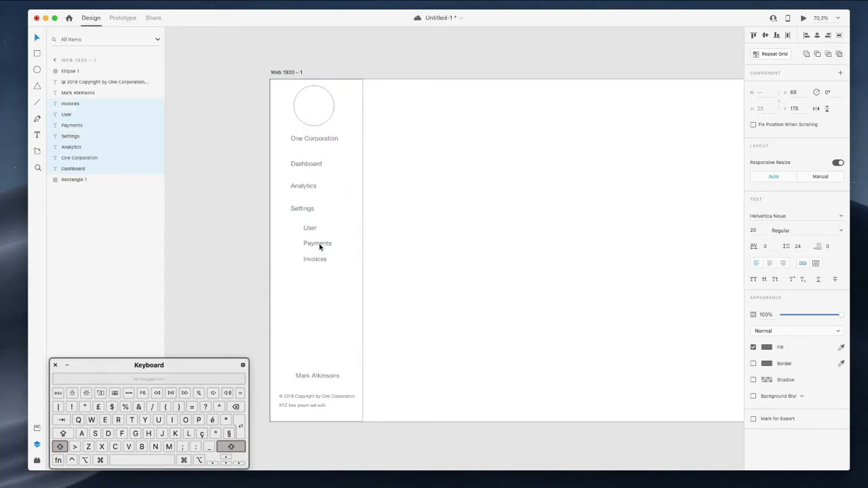
Add the circle to the selected labels and move the whole group down by 30
{"action": "left_click", "coordinate": [316, 112], "text": "shift"}
{"action": "key", "text": "shift+Down"}
{"action": "key", "text": "shift+Down"}
{"action": "key", "text": "shift+Down"}
{"action": "left_click", "coordinate": [410, 114]}
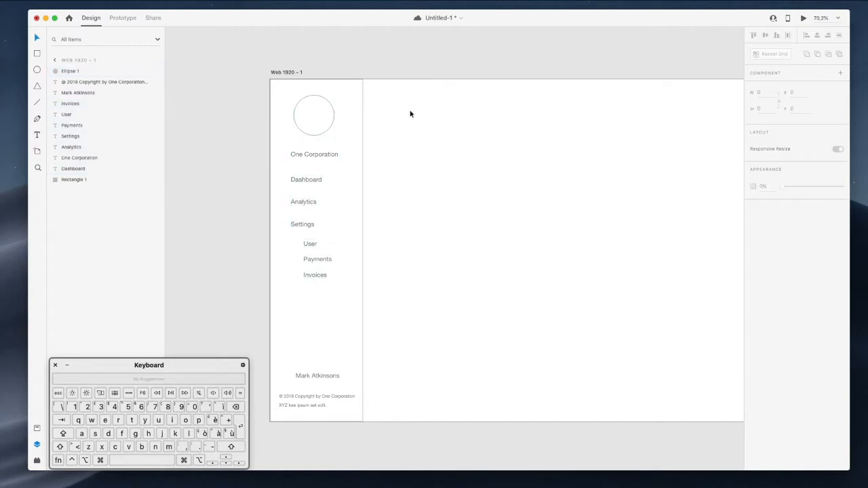
Center the circle horizontally within the sidebar
{"action": "left_click_drag", "start_coordinate": [317, 110], "coordinate": [319, 122]}
{"action": "left_click", "coordinate": [419, 104]}
{"action": "left_click", "coordinate": [495, 165]}
Place a copy of the One Corporation label in the main area at X 372, Y 103 and change its text to "Settings"
{"action": "scroll", "coordinate": [495, 165], "scroll_direction": "right", "scroll_amount": 3}
{"action": "scroll", "coordinate": [495, 164], "scroll_direction": "down", "scroll_amount": 2}
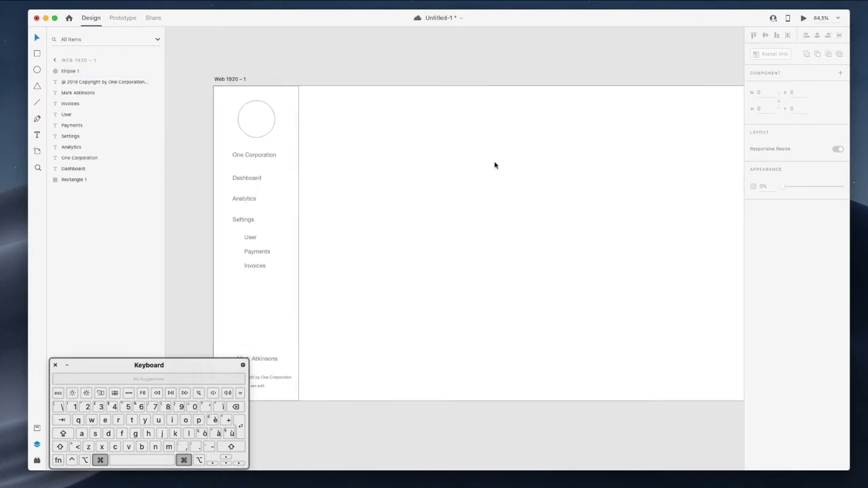
{"action": "scroll", "coordinate": [495, 164], "scroll_direction": "down", "scroll_amount": 2}
{"action": "scroll", "coordinate": [453, 162], "scroll_direction": "right", "scroll_amount": 2}
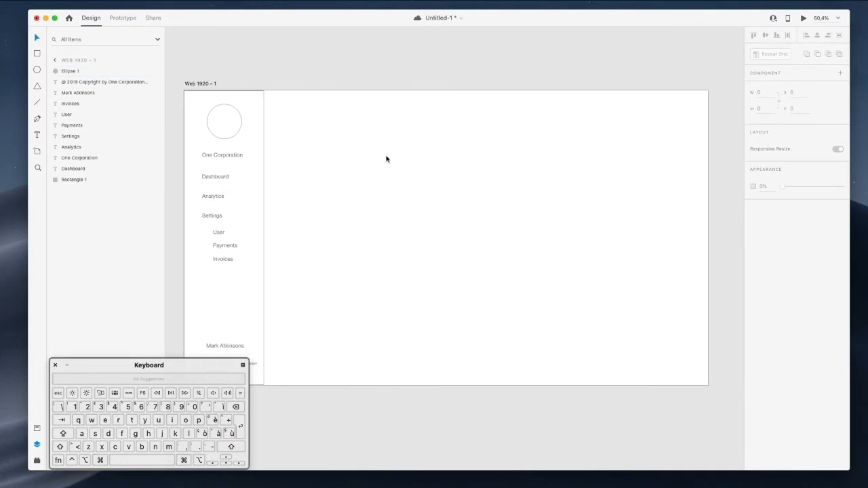
{"action": "left_click_drag", "start_coordinate": [226, 156], "coordinate": [311, 123]}
{"action": "double_click", "coordinate": [312, 123]}
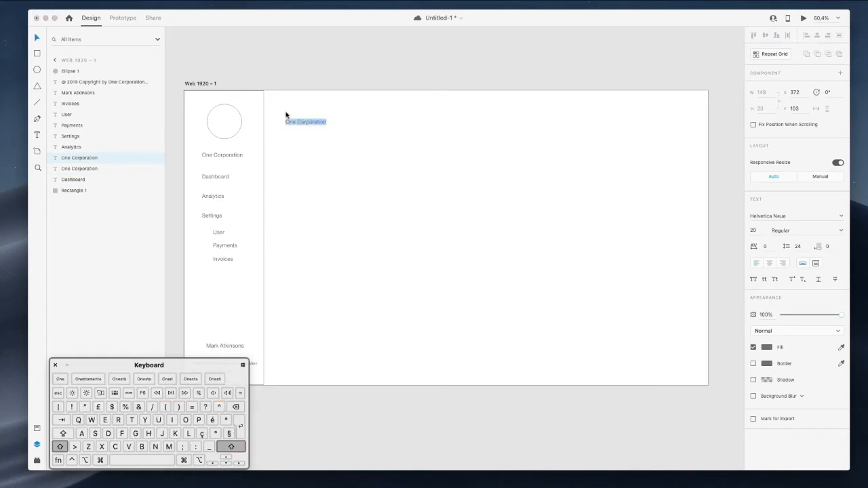
{"action": "type", "text": "Settings"}
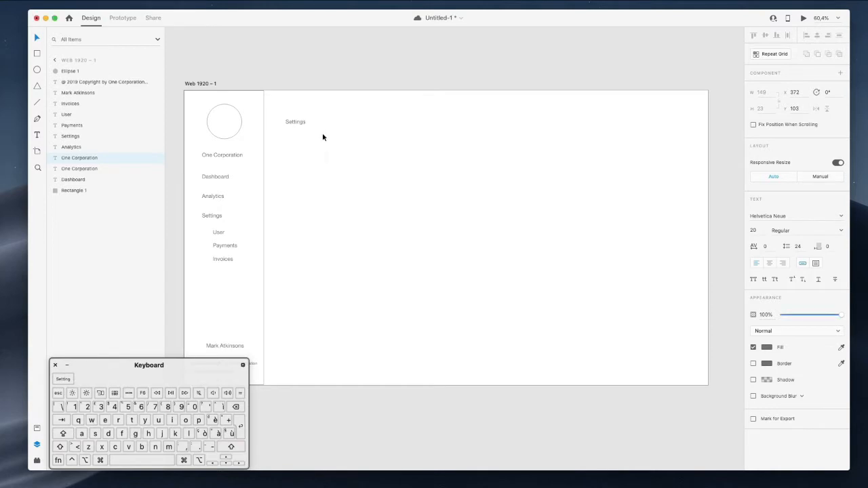
{"action": "key", "text": "Escape"}
Replace the text of the main area's Settings label with "Overview"
{"action": "double_click", "coordinate": [302, 124]}
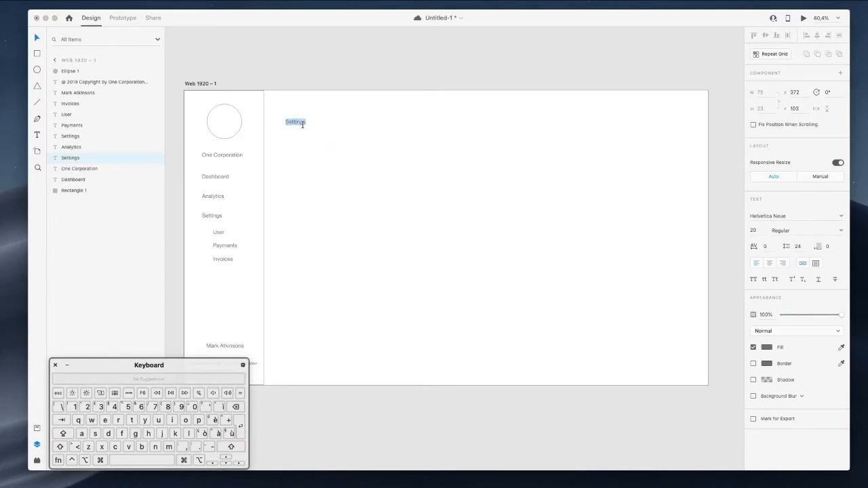
{"action": "type", "text": "Overview"}
{"action": "key", "text": "Escape"}
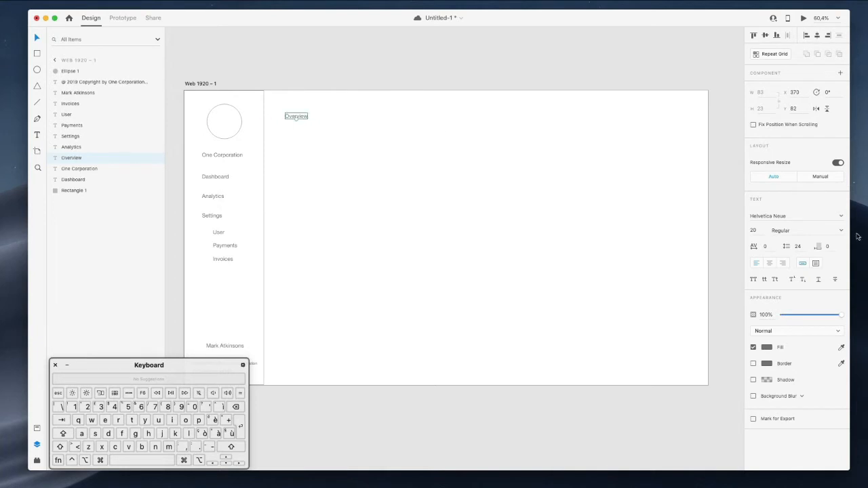
Enlarge the Overview heading to font size 49 and position it at about X 370, Y 86
{"action": "key", "text": "shift+Up"}
{"action": "key", "text": "shift+Up"}
{"action": "key", "text": "shift+Up"}
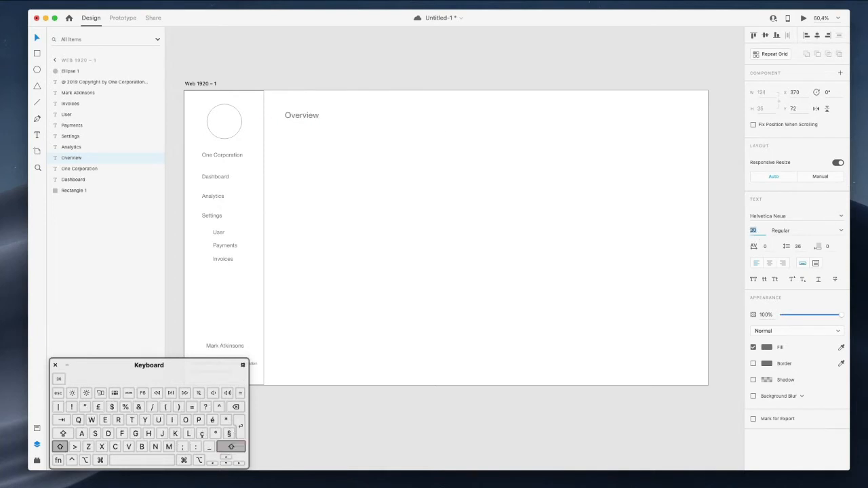
{"action": "key", "text": "Down"}
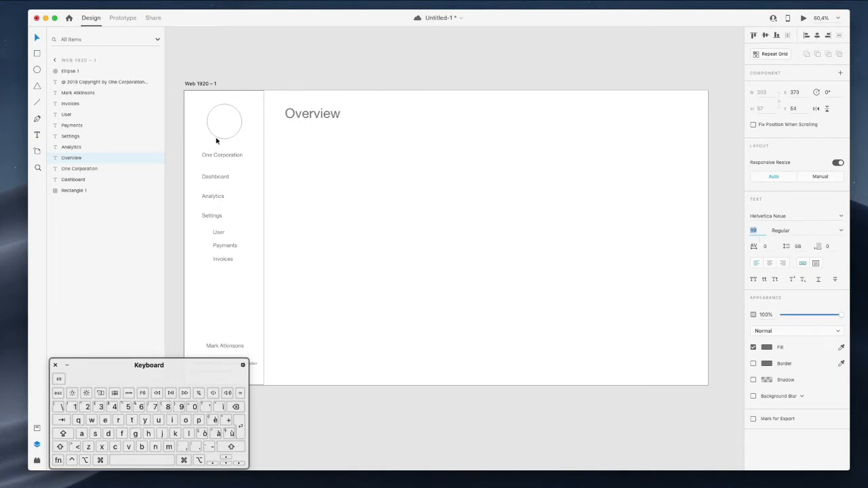
{"action": "left_click_drag", "start_coordinate": [318, 116], "coordinate": [318, 122]}
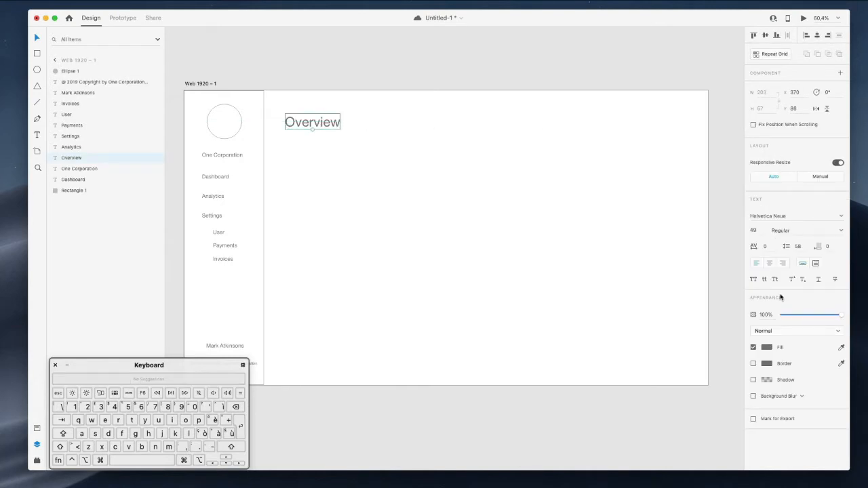
Darken the Overview heading's fill to a dark grey of about #2F2F2F
{"action": "left_click", "coordinate": [766, 348]}
{"action": "left_click", "coordinate": [702, 341]}
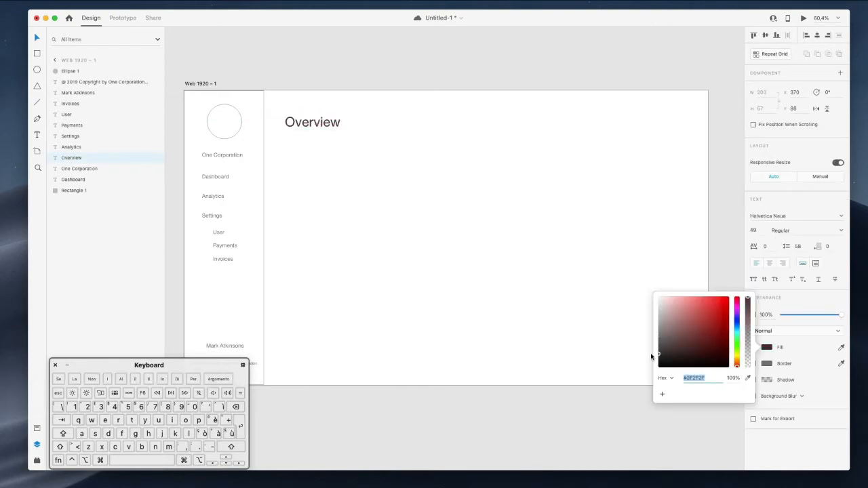
{"action": "left_click", "coordinate": [405, 222]}
Reduce the Overview heading's font size to 42 and move the heading slightly upward
{"action": "left_click", "coordinate": [298, 126]}
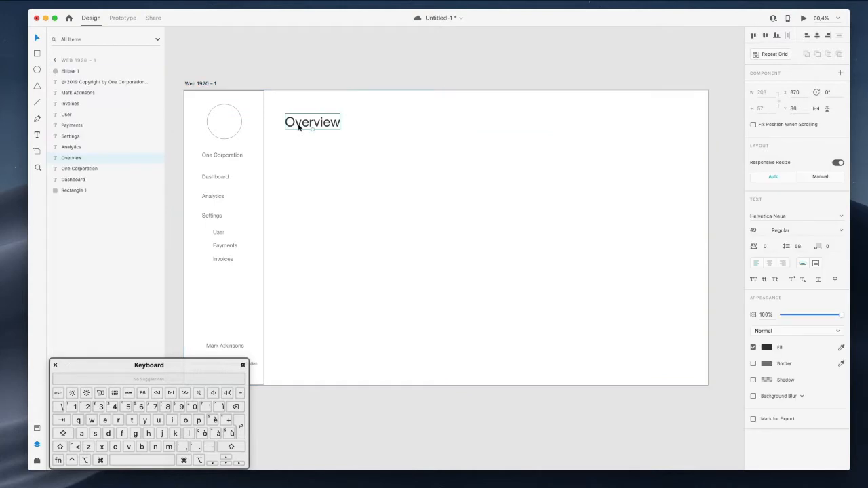
{"action": "key", "text": "Down"}
{"action": "key", "text": "Down"}
{"action": "key", "text": "Down"}
{"action": "key", "text": "Down"}
{"action": "key", "text": "Down"}
{"action": "key", "text": "Down"}
{"action": "key", "text": "Down"}
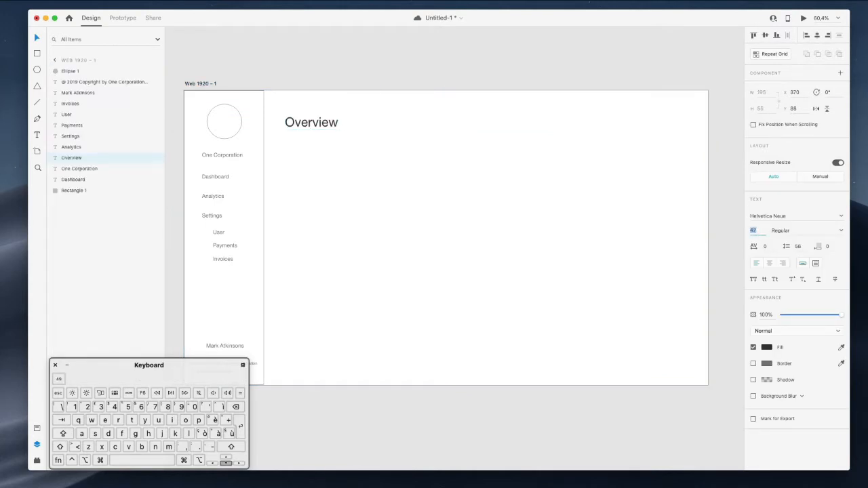
{"action": "left_click", "coordinate": [307, 115]}
{"action": "left_click_drag", "start_coordinate": [312, 125], "coordinate": [312, 122]}
{"action": "left_click", "coordinate": [344, 124]}
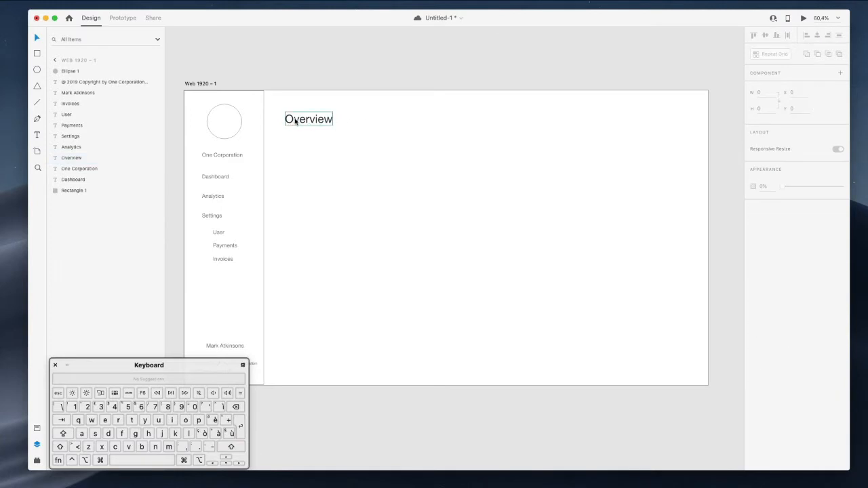
Duplicate the sidebar rectangle and make the copy the content panel below the heading, about 1501 by 859 at X 370, Y 178
{"action": "left_click", "coordinate": [252, 210], "text": "super"}
{"action": "key", "text": "super+c"}
{"action": "key", "text": "super+v"}
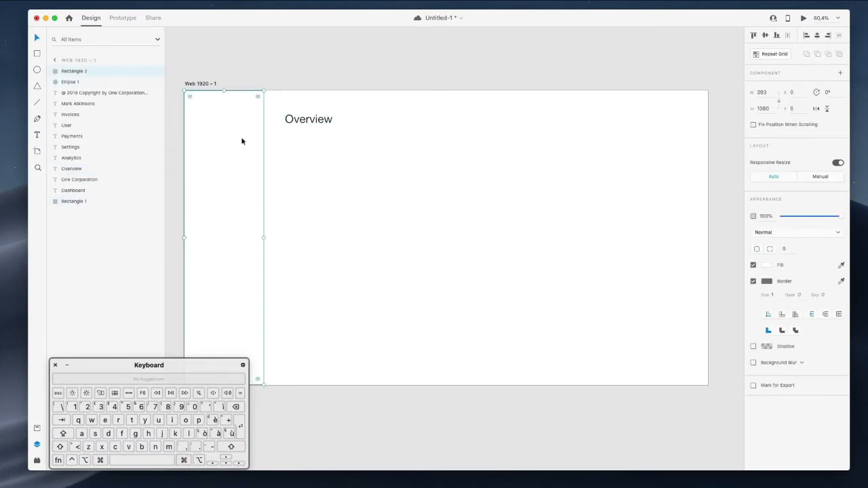
{"action": "left_click_drag", "start_coordinate": [241, 141], "coordinate": [344, 189]}
{"action": "left_click_drag", "start_coordinate": [365, 434], "coordinate": [695, 374]}
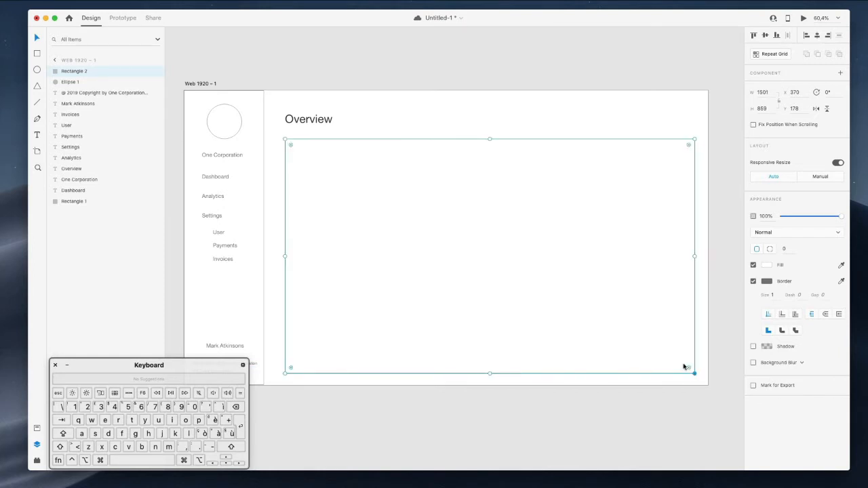
Move the Overview heading up to Y 62, keeping it at X 370
{"action": "left_click", "coordinate": [312, 126]}
{"action": "key", "text": "shift+Up"}
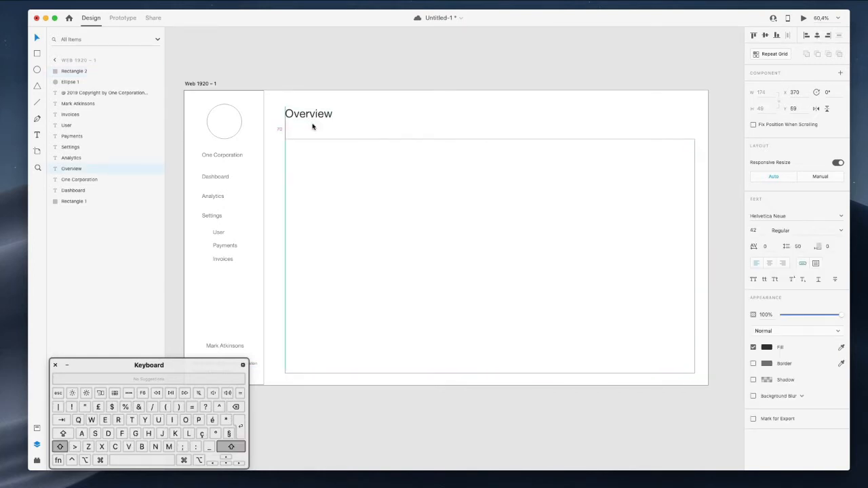
{"action": "key", "text": "Up"}
{"action": "key", "text": "Up"}
{"action": "key", "text": "Up"}
{"action": "key", "text": "Up"}
{"action": "key", "text": "Up"}
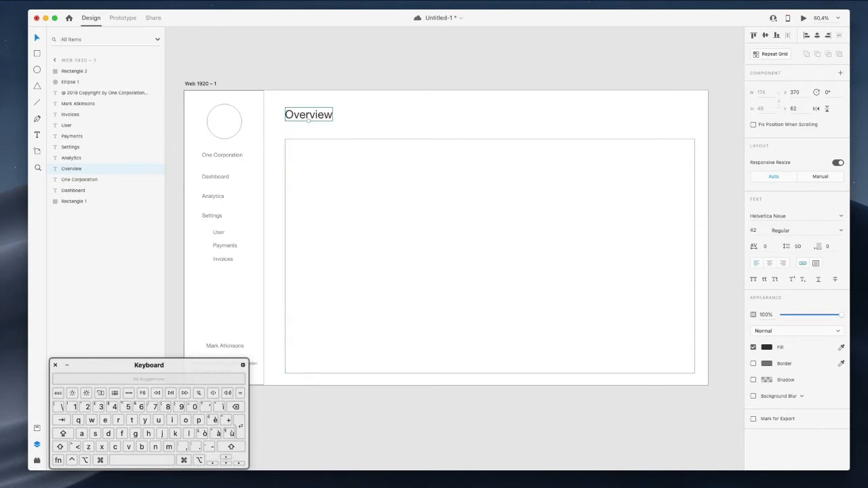
Switch to Nucleo, bring its window over the design workspace and search all icons for "arrow"
{"action": "key", "text": "ctrl+Right"}
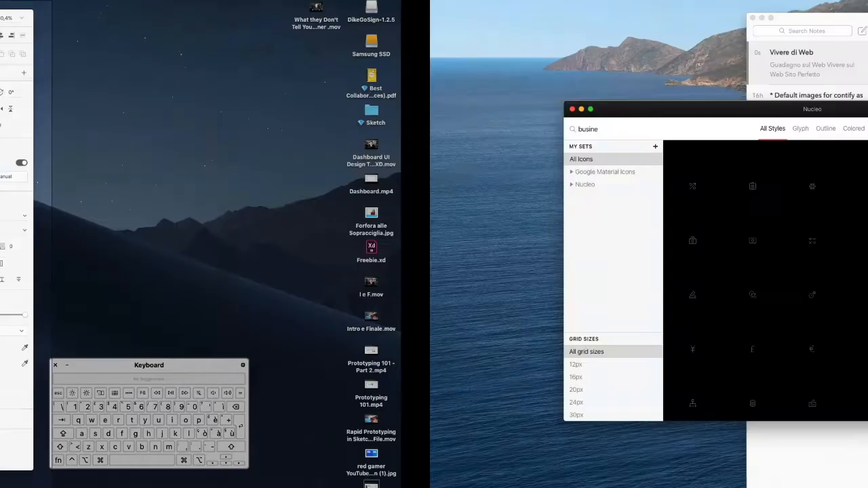
{"action": "left_click", "coordinate": [0, 110]}
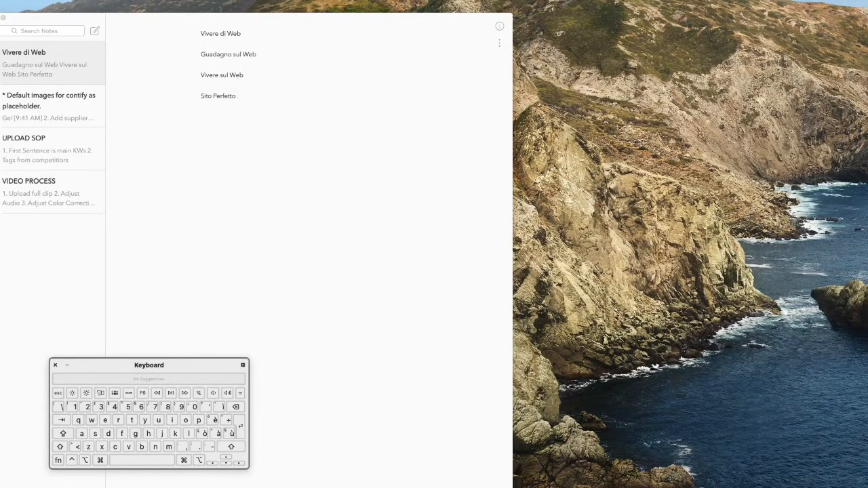
{"action": "key", "text": "ctrl+Left"}
{"action": "left_click_drag", "start_coordinate": [0, 116], "coordinate": [775, 106]}
{"action": "key", "text": "super+a"}
{"action": "type", "text": "arow"}
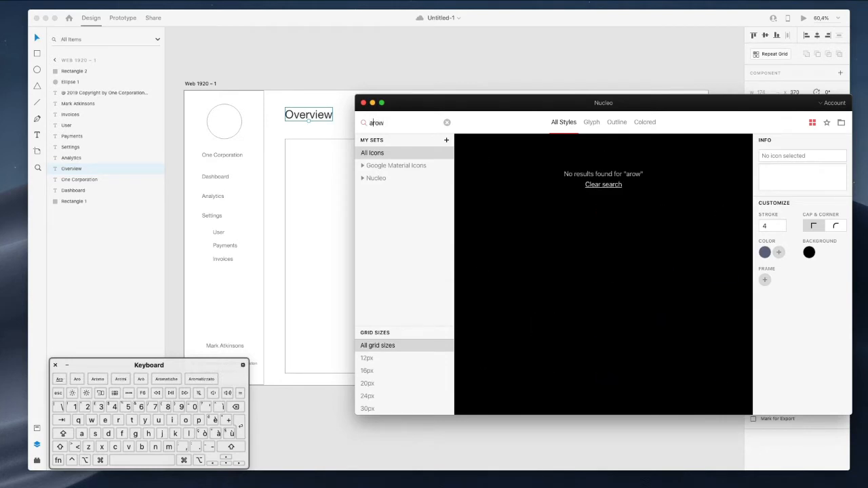
{"action": "left_click", "coordinate": [373, 123]}
{"action": "type", "text": "r"}
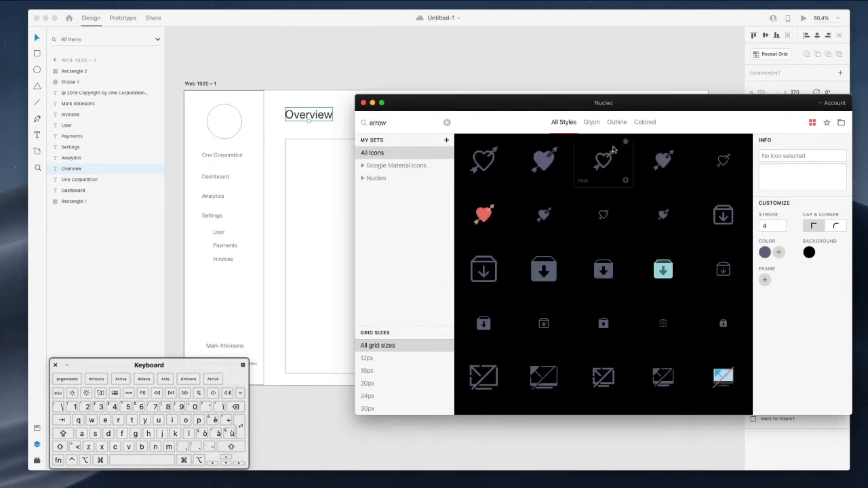
{"action": "left_click_drag", "start_coordinate": [587, 103], "coordinate": [581, 160]}
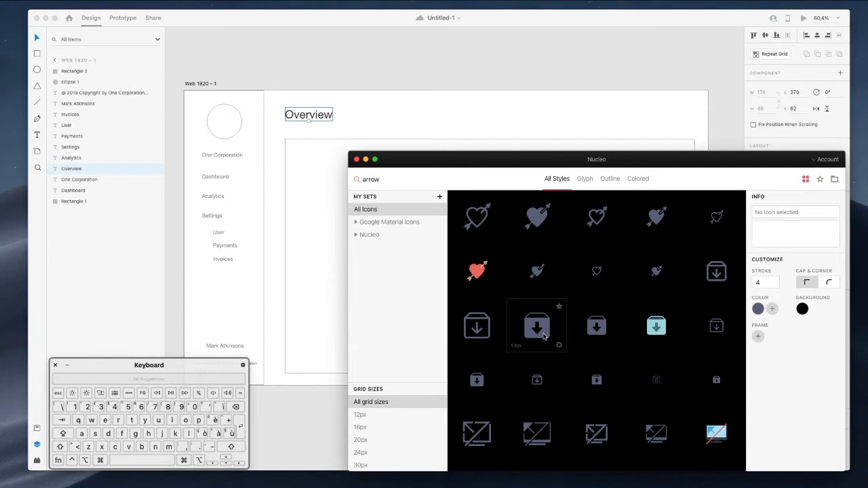
Find a simple down-chevron icon among the arrow icons and place it on the artboard beside Overview at about X 354, Y 89
{"action": "scroll", "coordinate": [571, 363], "scroll_direction": "down", "scroll_amount": 3}
{"action": "scroll", "coordinate": [571, 363], "scroll_direction": "up", "scroll_amount": 3}
{"action": "left_click", "coordinate": [381, 179]}
{"action": "scroll", "coordinate": [596, 272], "scroll_direction": "down", "scroll_amount": 8}
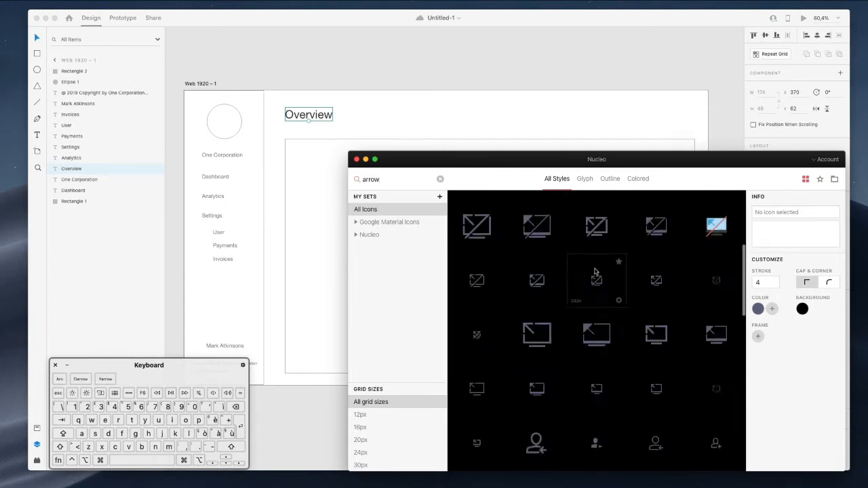
{"action": "scroll", "coordinate": [596, 271], "scroll_direction": "up", "scroll_amount": 2}
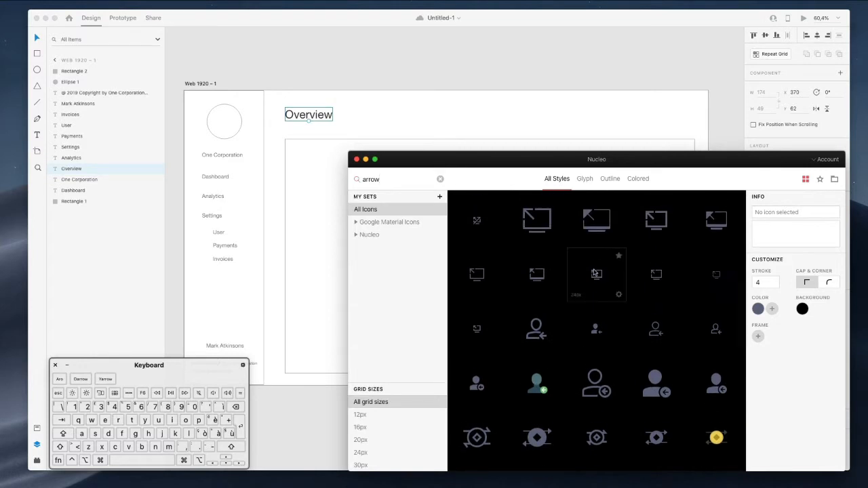
{"action": "scroll", "coordinate": [594, 274], "scroll_direction": "down", "scroll_amount": 5}
{"action": "scroll", "coordinate": [594, 274], "scroll_direction": "down", "scroll_amount": 5}
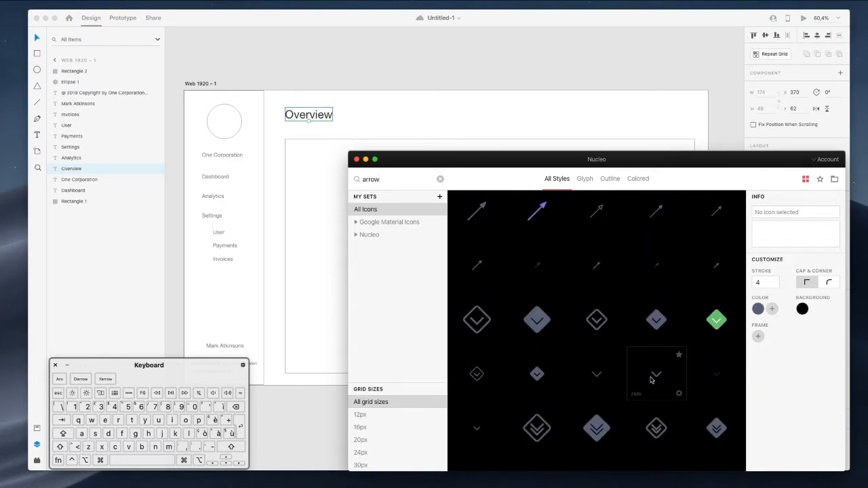
{"action": "left_click_drag", "start_coordinate": [606, 352], "coordinate": [285, 117]}
{"action": "left_click", "coordinate": [307, 115]}
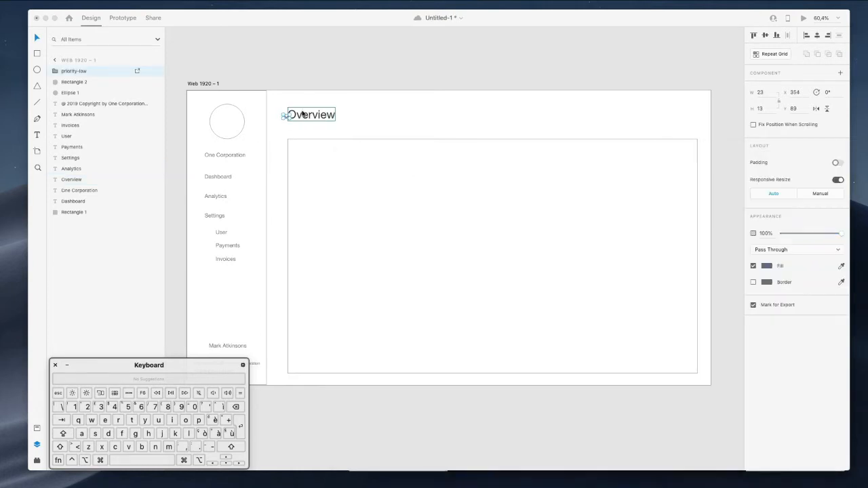
Rotate the chevron icon 90° to point left and position it before the Overview heading at X 339, Y 76
{"action": "scroll", "coordinate": [280, 110], "scroll_direction": "down", "scroll_amount": 2}
{"action": "scroll", "coordinate": [281, 110], "scroll_direction": "up", "scroll_amount": 5}
{"action": "scroll", "coordinate": [285, 120], "scroll_direction": "up", "scroll_amount": 3}
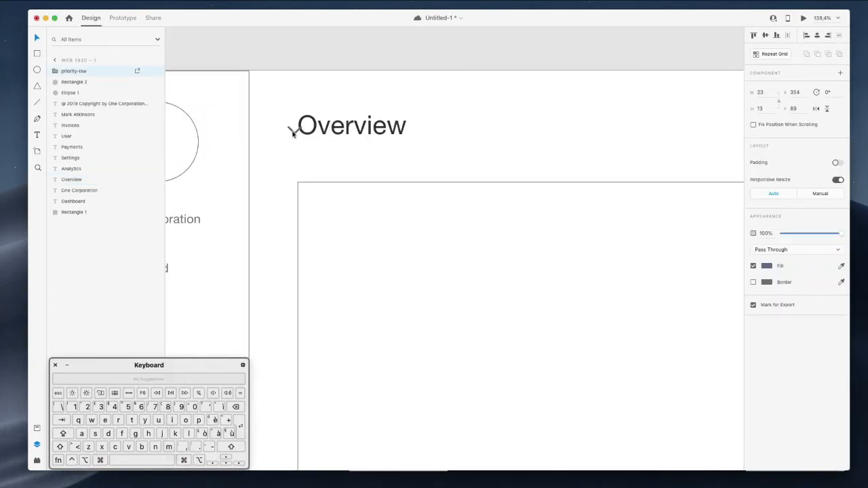
{"action": "left_click_drag", "start_coordinate": [286, 127], "coordinate": [310, 115]}
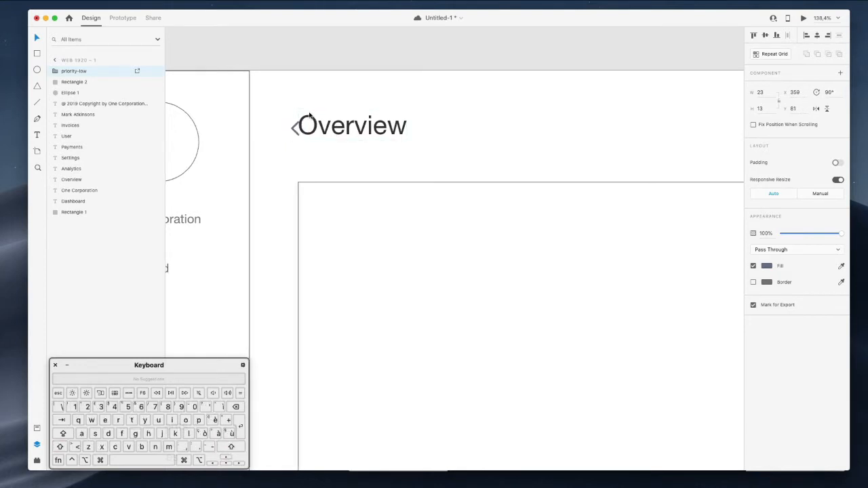
{"action": "key", "text": "shift+Left"}
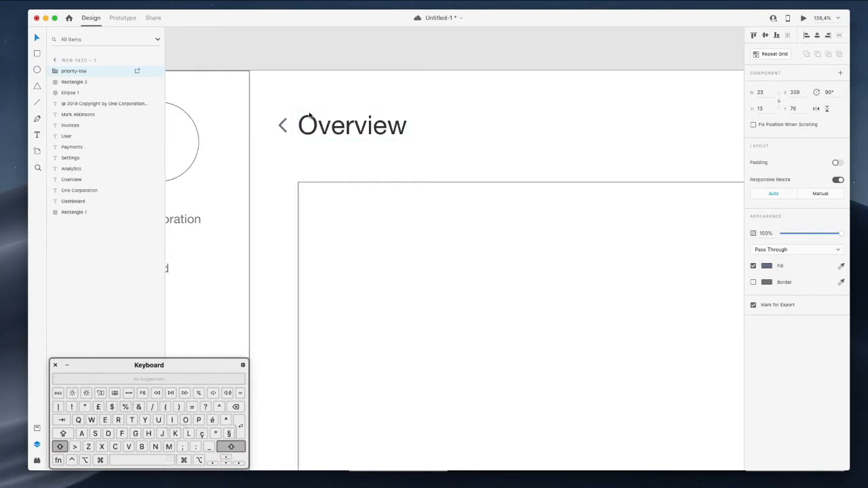
Move the chevron and the Overview heading together to the right until the chevron aligns with the content rectangle's left edge
{"action": "left_click", "coordinate": [327, 129], "text": "shift"}
{"action": "left_click_drag", "start_coordinate": [327, 129], "coordinate": [342, 129]}
{"action": "scroll", "coordinate": [344, 128], "scroll_direction": "down", "scroll_amount": 5}
{"action": "left_click", "coordinate": [515, 125]}
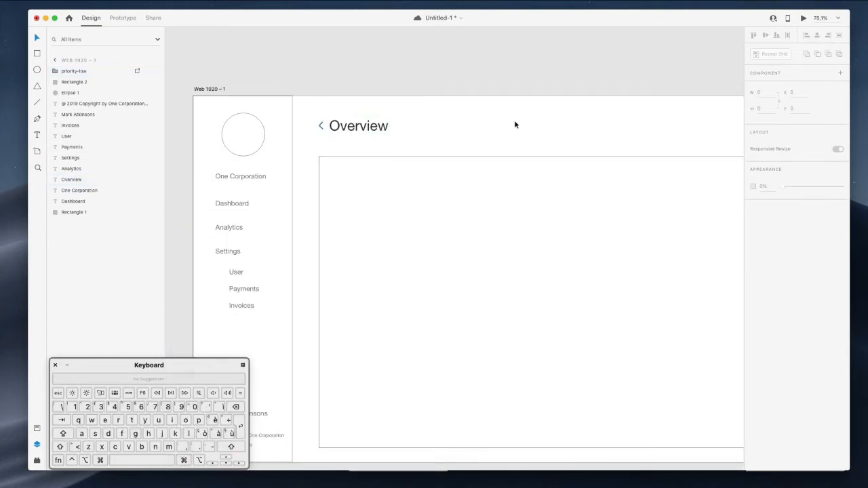
{"action": "scroll", "coordinate": [515, 125], "scroll_direction": "down", "scroll_amount": 3}
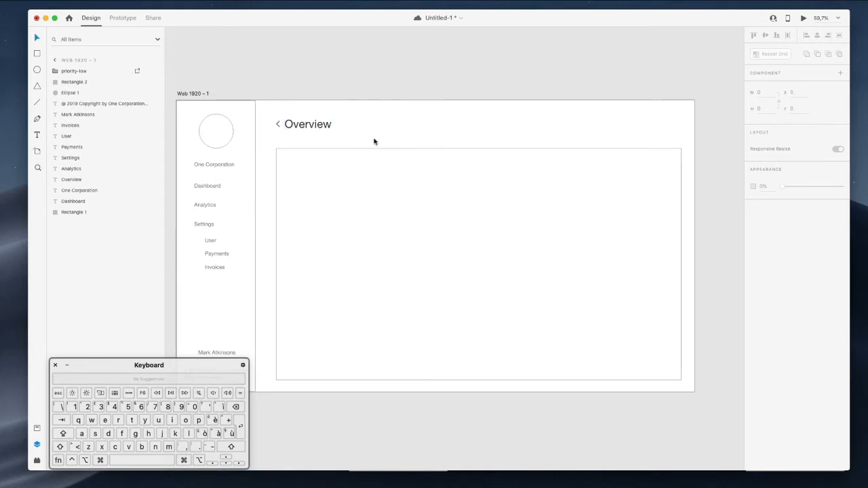
Raise the sidebar's One Corporation label to Y 210 and place a copy in front of the content rectangle at X 514, Y 568
{"action": "left_click", "coordinate": [230, 131]}
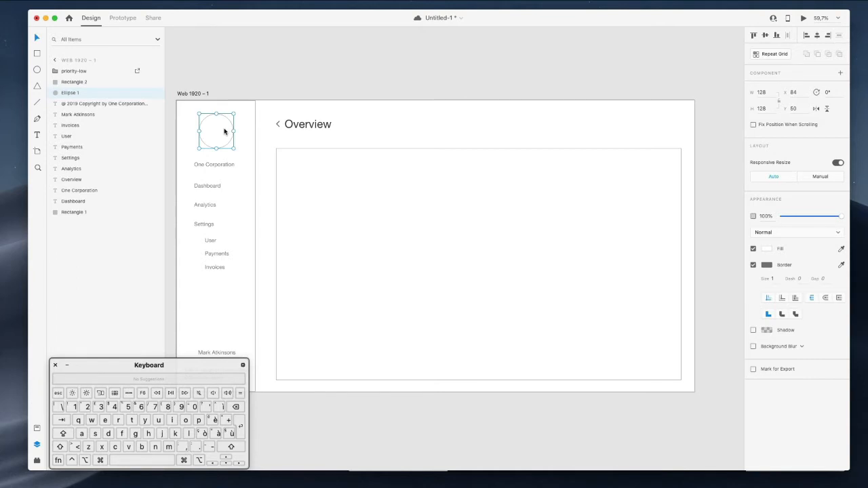
{"action": "left_click", "coordinate": [224, 170]}
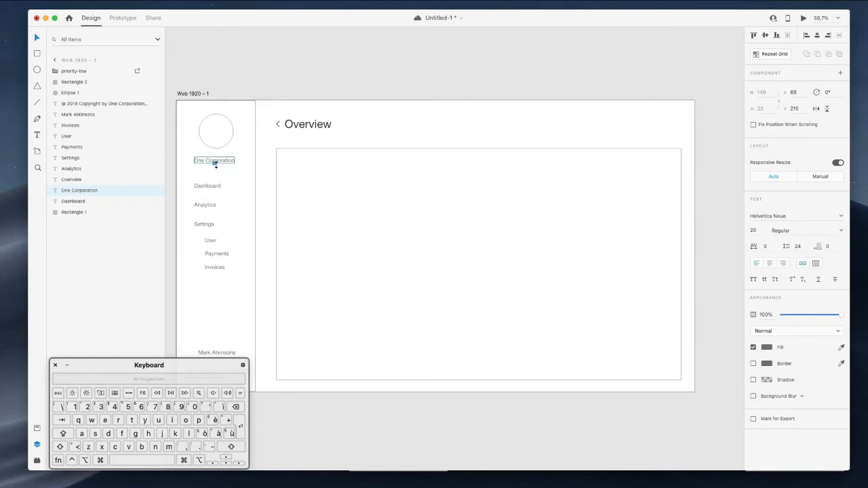
{"action": "left_click_drag", "start_coordinate": [220, 162], "coordinate": [314, 172]}
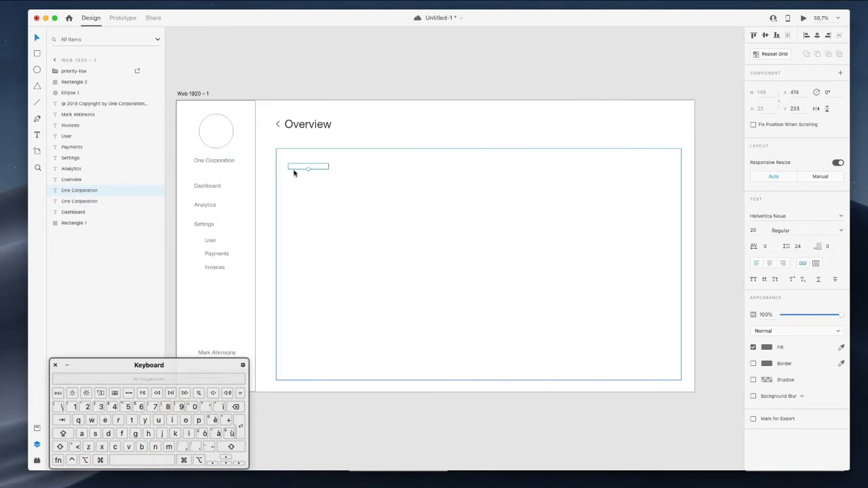
{"action": "left_click_drag", "start_coordinate": [91, 192], "coordinate": [91, 70]}
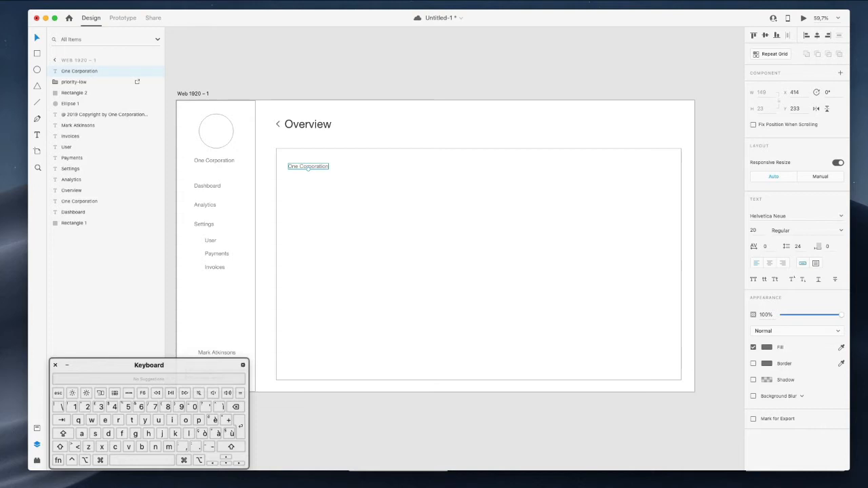
{"action": "left_click_drag", "start_coordinate": [298, 170], "coordinate": [335, 216]}
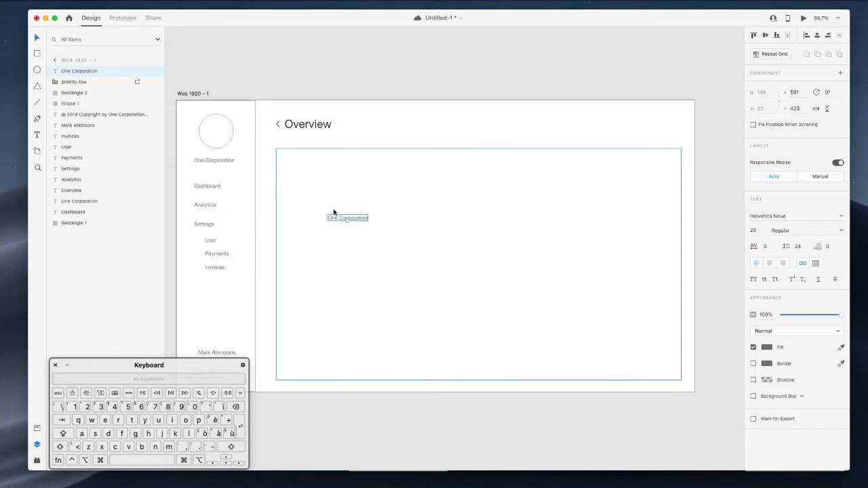
{"action": "left_click_drag", "start_coordinate": [339, 221], "coordinate": [326, 258]}
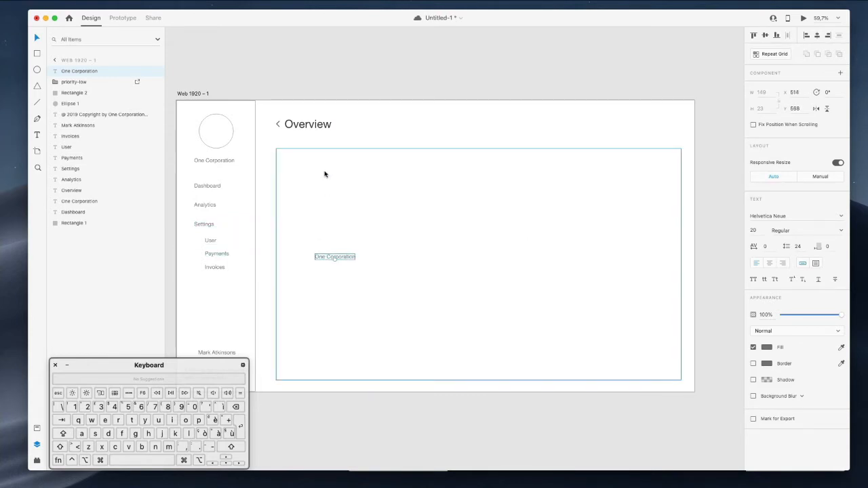
Place a copy of the sidebar's logo circle in the upper-left area of the content rectangle
{"action": "left_click", "coordinate": [332, 180]}
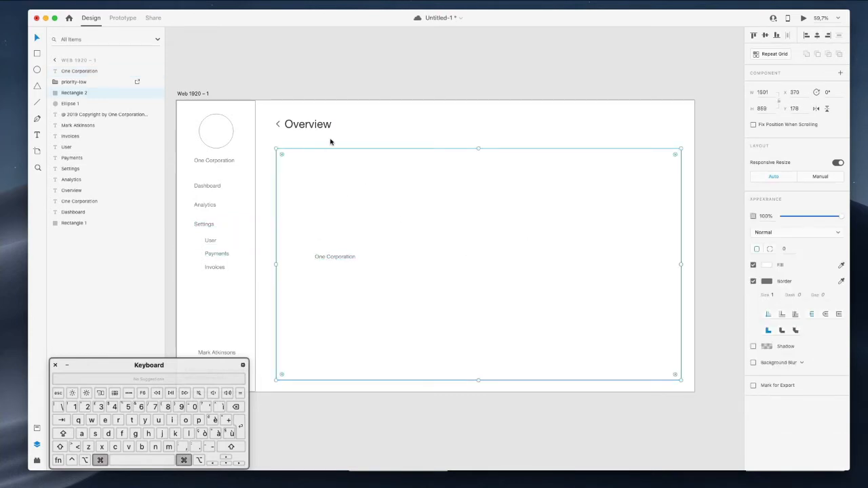
{"action": "left_click", "coordinate": [325, 141]}
{"action": "left_click", "coordinate": [229, 140]}
{"action": "key", "text": "super+c"}
{"action": "left_click", "coordinate": [330, 179]}
{"action": "key", "text": "super+v"}
{"action": "left_click_drag", "start_coordinate": [218, 134], "coordinate": [319, 192]}
Stack two One Corporation labels beside the new circle at X 647, Y 272 and Y 323, and change the upper one to the user's full name
{"action": "left_click_drag", "start_coordinate": [337, 261], "coordinate": [374, 200]}
{"action": "double_click", "coordinate": [373, 177]}
{"action": "key", "text": "super+a"}
{"action": "type", "text": "Name"}
{"action": "key", "text": "shift+Up"}
{"action": "type", "text": "M"}
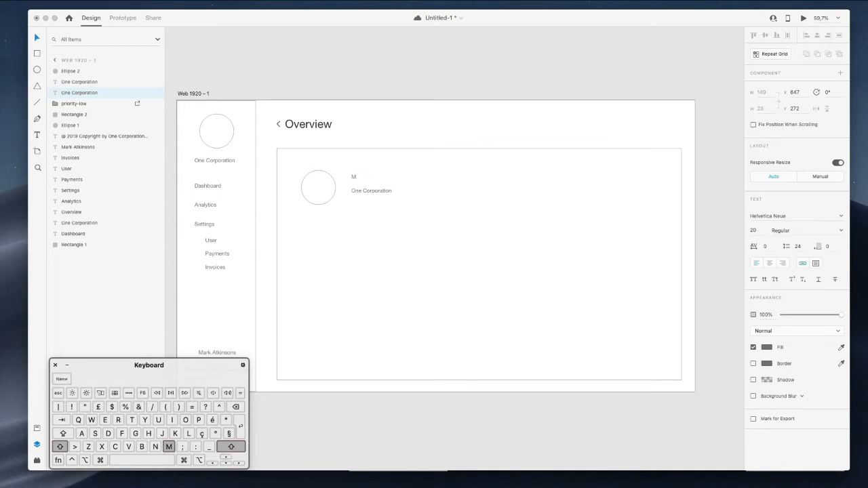
{"action": "type", "text": "ark Atkinsons"}
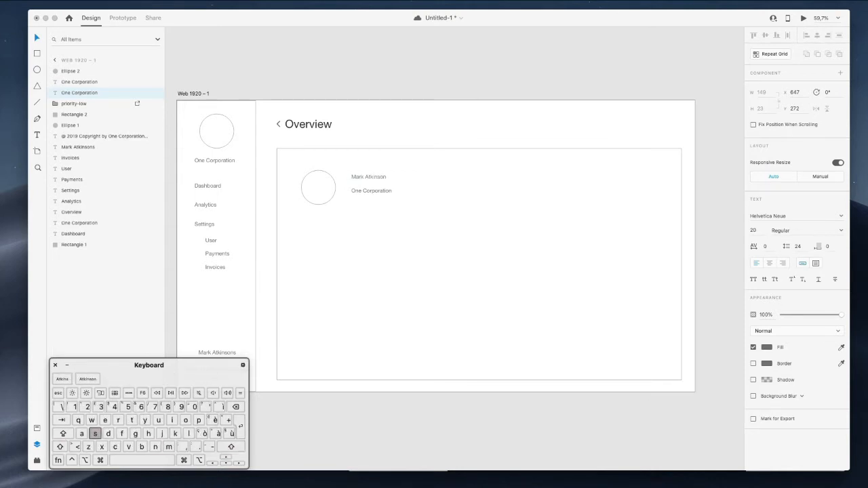
Replace the lower One Corporation label's text with the copied Lorem Ipsum paragraph and break the line after "available,"
{"action": "left_click", "coordinate": [378, 192]}
{"action": "double_click", "coordinate": [378, 192]}
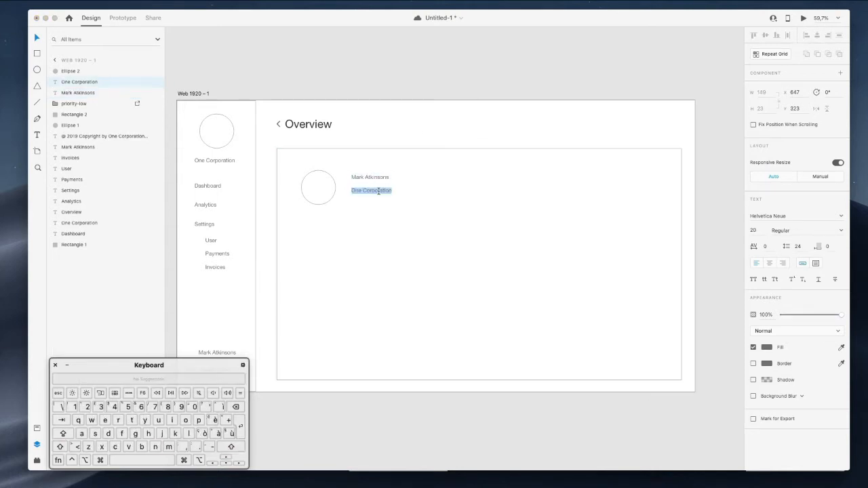
{"action": "key", "text": "super+v"}
{"action": "left_click", "coordinate": [508, 191]}
{"action": "key", "text": "Return"}
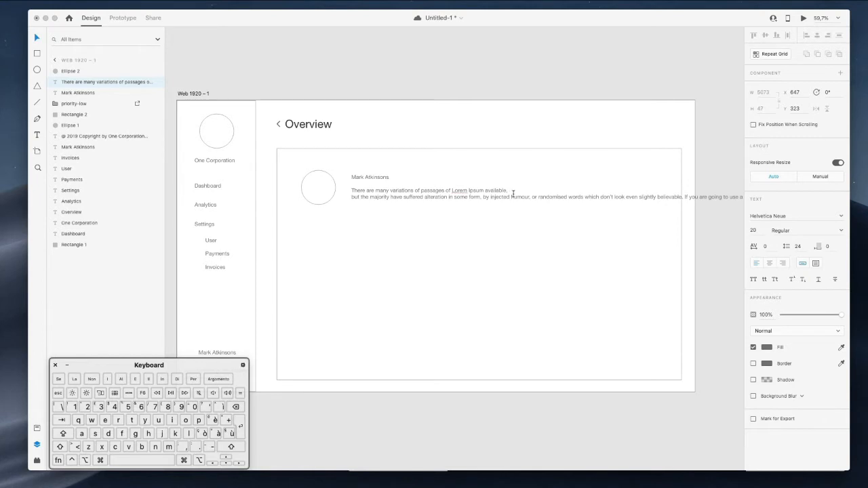
Break the Lorem Ipsum paragraph after "injected" and cut everything after "believable."
{"action": "left_click", "coordinate": [532, 198]}
{"action": "left_click", "coordinate": [509, 199]}
{"action": "key", "text": "Return"}
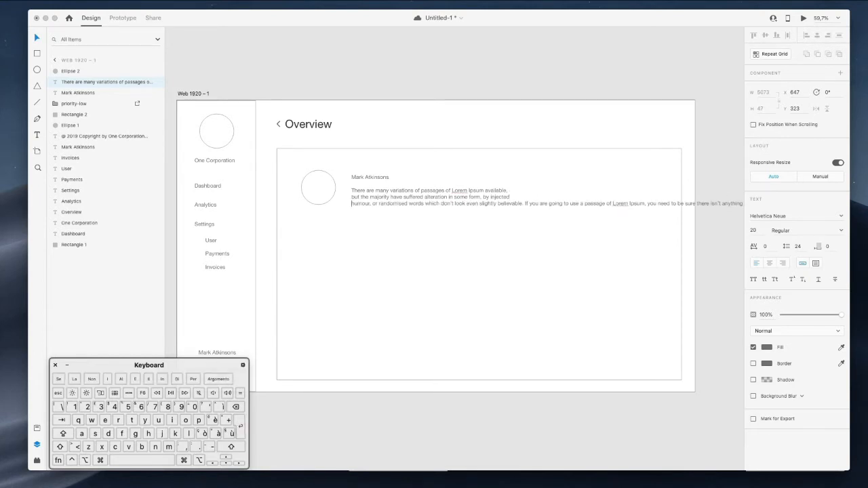
{"action": "key", "text": "shift+super+Right"}
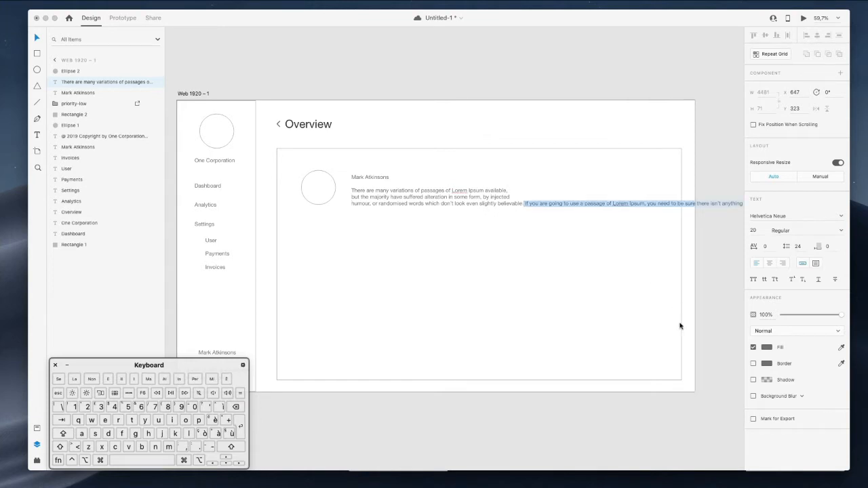
{"action": "key", "text": "super+x"}
{"action": "key", "text": "Escape"}
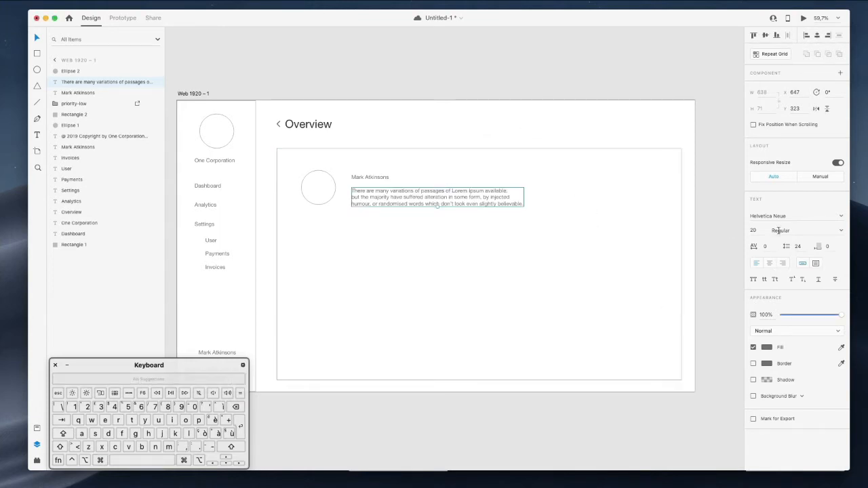
Set the Lorem Ipsum paragraph's line spacing to 41
{"action": "left_click", "coordinate": [798, 247]}
{"action": "key", "text": "shift+Up"}
{"action": "key", "text": "Up"}
{"action": "key", "text": "Up"}
{"action": "key", "text": "Up"}
{"action": "key", "text": "Up"}
{"action": "key", "text": "Up"}
{"action": "key", "text": "Up"}
{"action": "key", "text": "Up"}
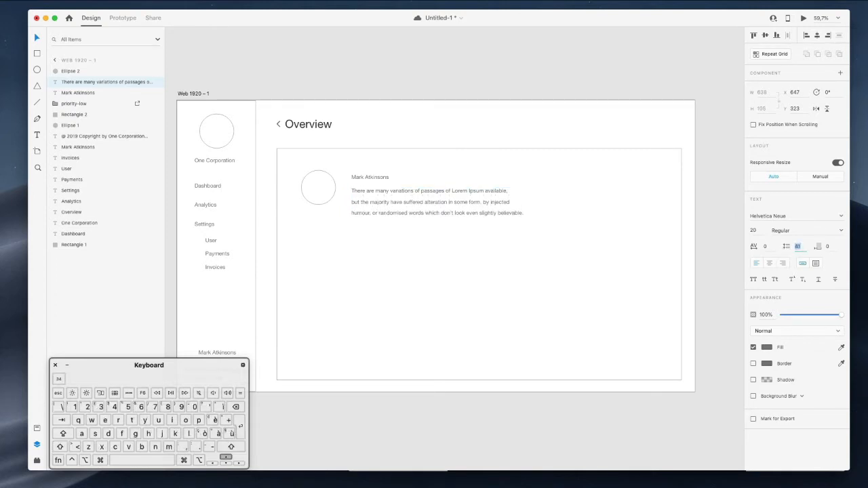
Delete the second and third lines of the Lorem Ipsum paragraph, keeping only the sentence that ends in "available"
{"action": "left_click", "coordinate": [456, 210]}
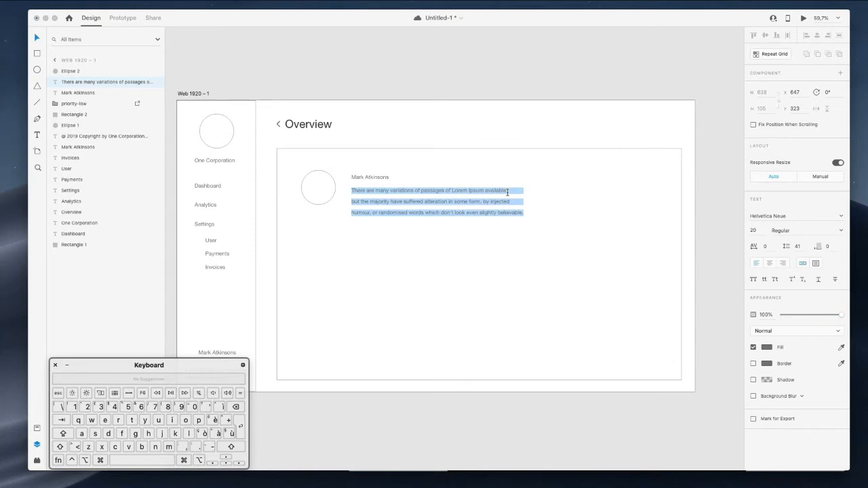
{"action": "left_click_drag", "start_coordinate": [506, 193], "coordinate": [605, 274]}
{"action": "key", "text": "BackSpace"}
{"action": "key", "text": "Escape"}
{"action": "scroll", "coordinate": [428, 129], "scroll_direction": "down", "scroll_amount": 3}
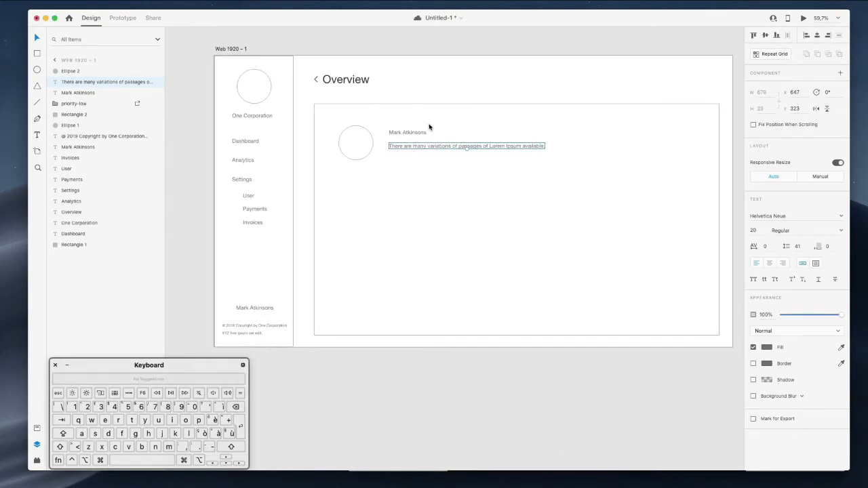
{"action": "left_click", "coordinate": [453, 70]}
{"action": "scroll", "coordinate": [467, 78], "scroll_direction": "up", "scroll_amount": 2}
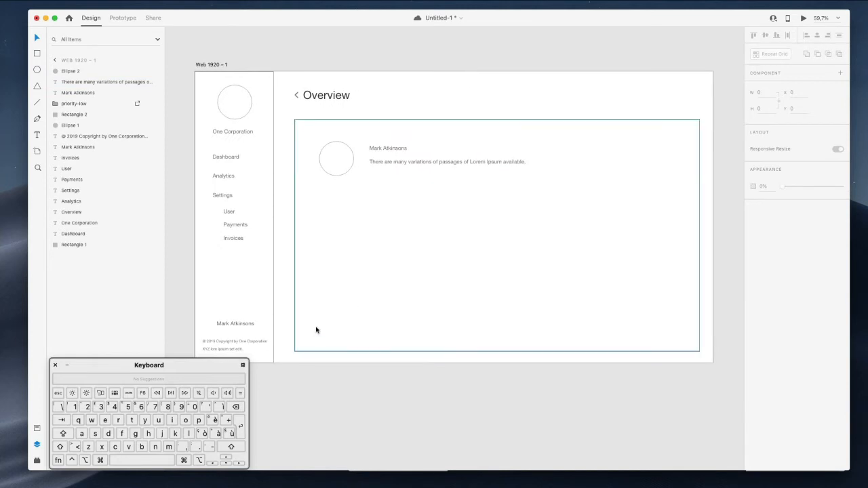
{"action": "scroll", "coordinate": [448, 102], "scroll_direction": "right", "scroll_amount": 2}
{"action": "scroll", "coordinate": [448, 103], "scroll_direction": "up", "scroll_amount": 1}
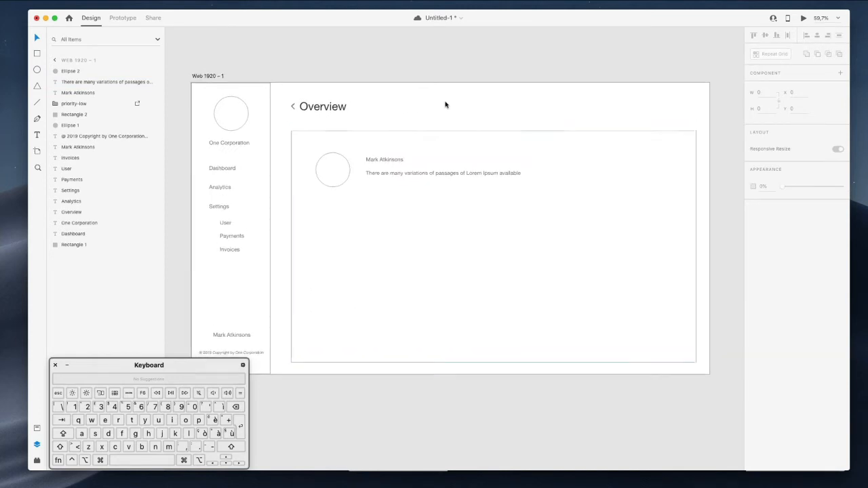
{"action": "left_click", "coordinate": [461, 174]}
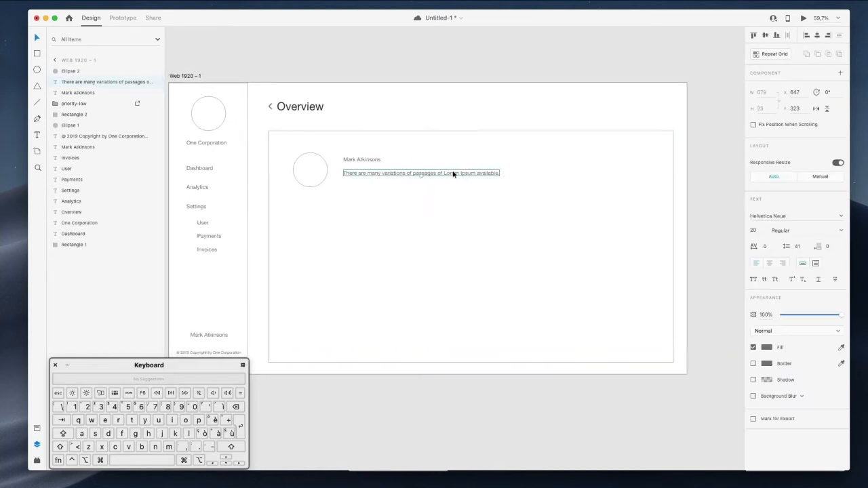
{"action": "left_click", "coordinate": [446, 112]}
{"action": "scroll", "coordinate": [446, 112], "scroll_direction": "down", "scroll_amount": 2}
{"action": "scroll", "coordinate": [445, 112], "scroll_direction": "left", "scroll_amount": 2}
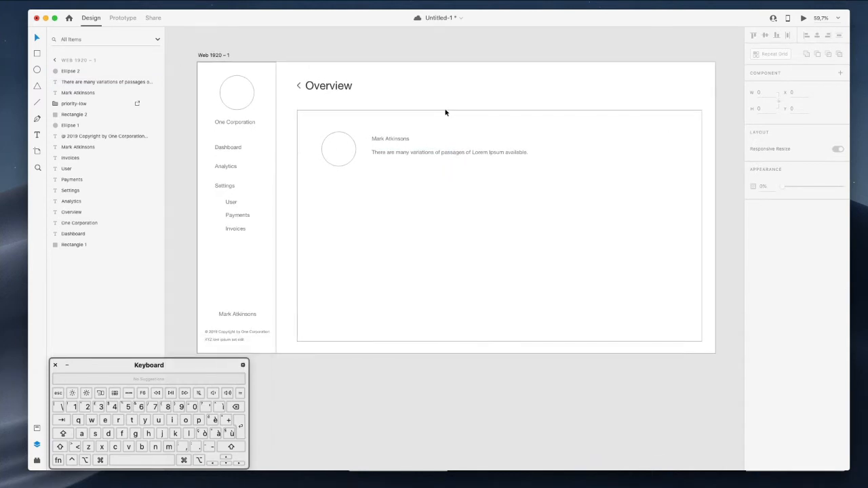
Replace "Lorem Ipsum available" at the end of the description line with "lore." and save the document
{"action": "left_click", "coordinate": [454, 155]}
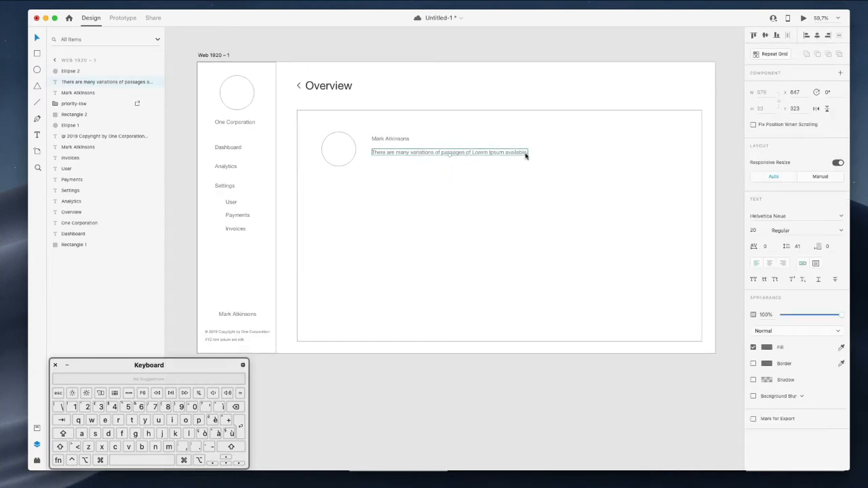
{"action": "double_click", "coordinate": [500, 155]}
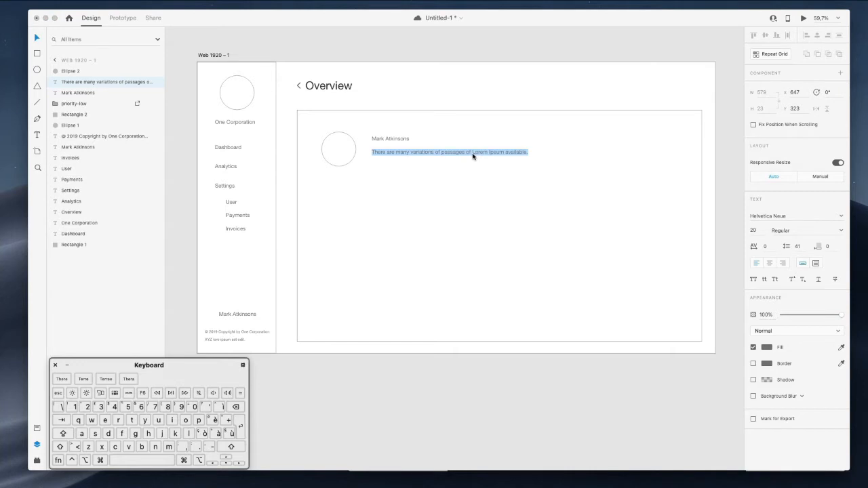
{"action": "left_click_drag", "start_coordinate": [473, 156], "coordinate": [552, 158]}
{"action": "type", "text": "lore."}
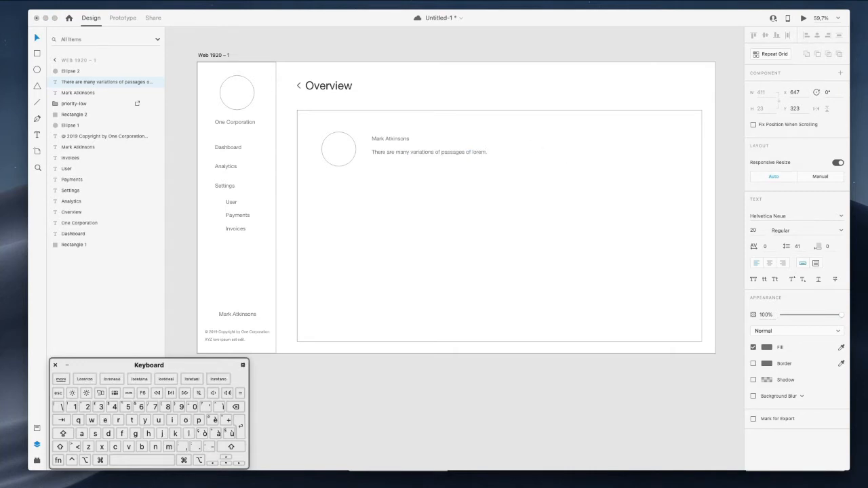
{"action": "left_click", "coordinate": [446, 102]}
{"action": "left_click", "coordinate": [368, 52]}
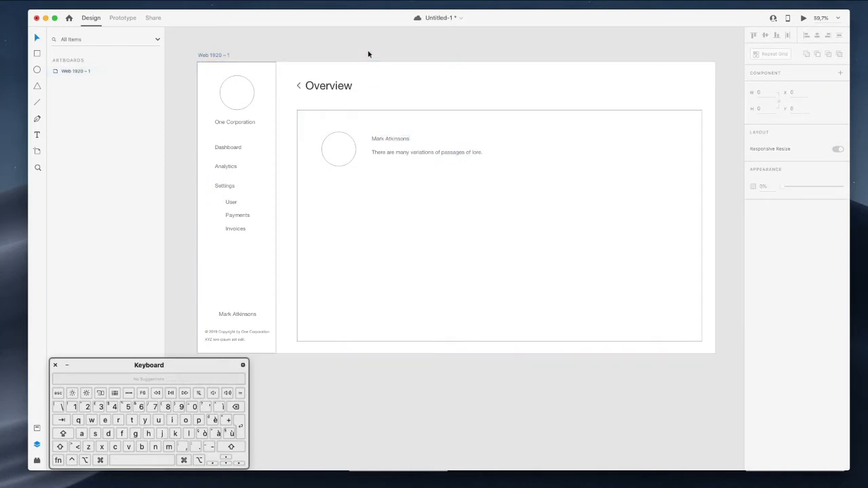
{"action": "scroll", "coordinate": [369, 52], "scroll_direction": "left", "scroll_amount": 2}
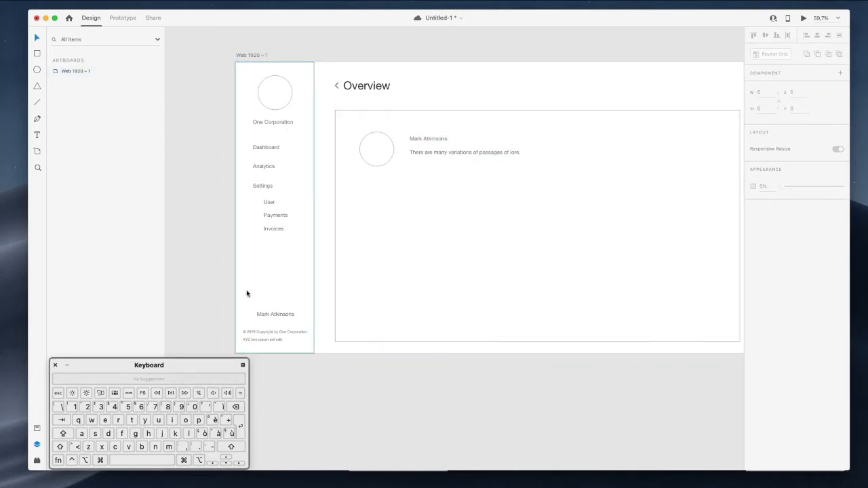
{"action": "key", "text": "super+s"}
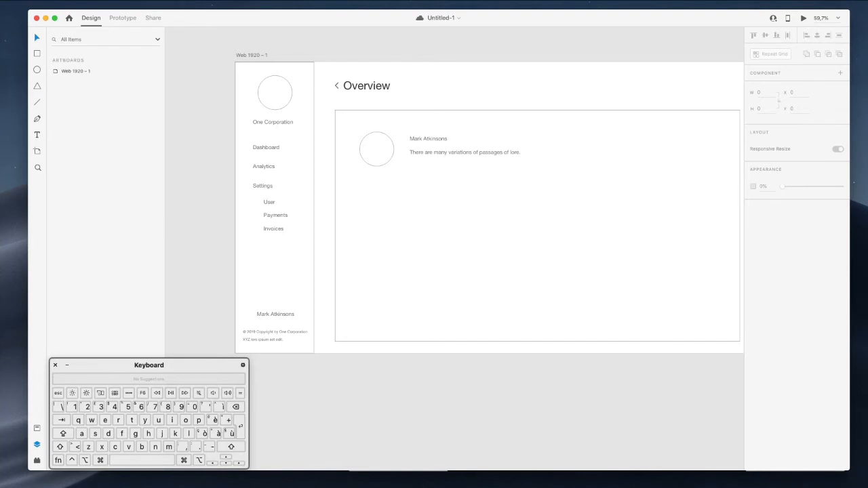
Switch to Nucleo, search for "dashbo" and place the small power-level gauge icon on the pasteboard beside the Dashboard label
{"action": "key", "text": "super+Tab"}
{"action": "left_click_drag", "start_coordinate": [463, 162], "coordinate": [493, 124]}
{"action": "double_click", "coordinate": [446, 141]}
{"action": "type", "text": "dash"}
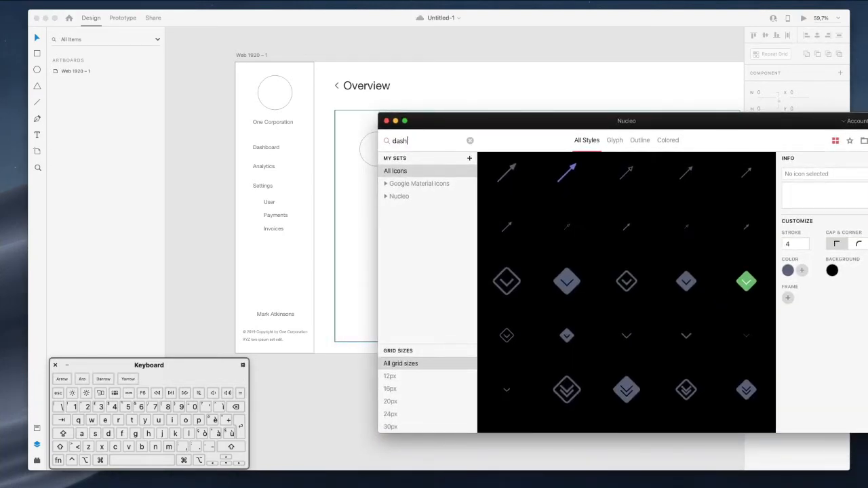
{"action": "type", "text": "bo"}
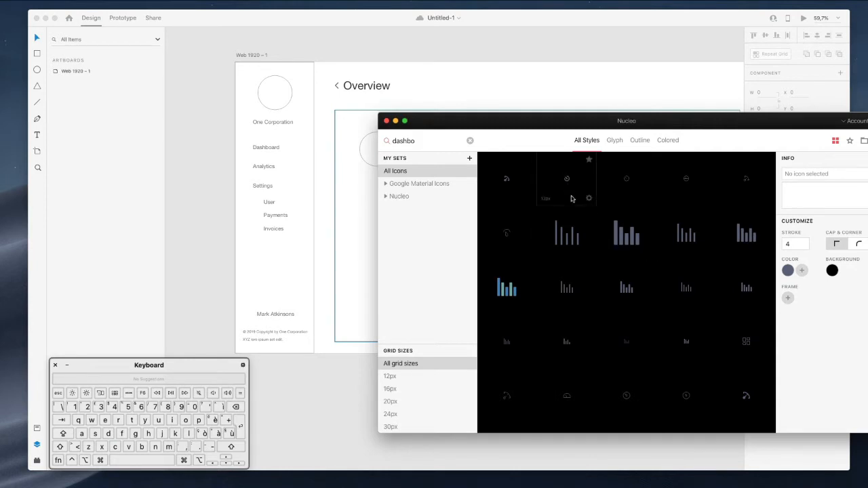
{"action": "left_click_drag", "start_coordinate": [353, 199], "coordinate": [223, 146]}
Place a small bar-chart analytics icon from the same Nucleo results on the pasteboard beside the Analytics label
{"action": "scroll", "coordinate": [231, 155], "scroll_direction": "up", "scroll_amount": 2}
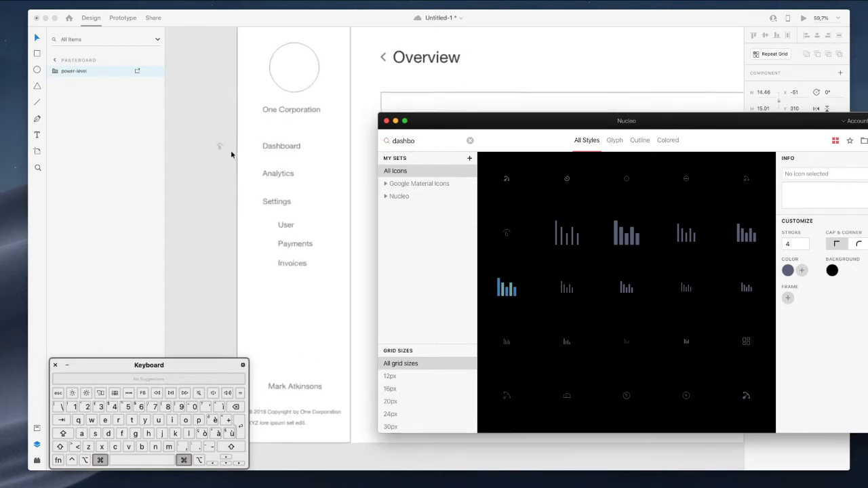
{"action": "scroll", "coordinate": [231, 155], "scroll_direction": "up", "scroll_amount": 2}
{"action": "double_click", "coordinate": [420, 143]}
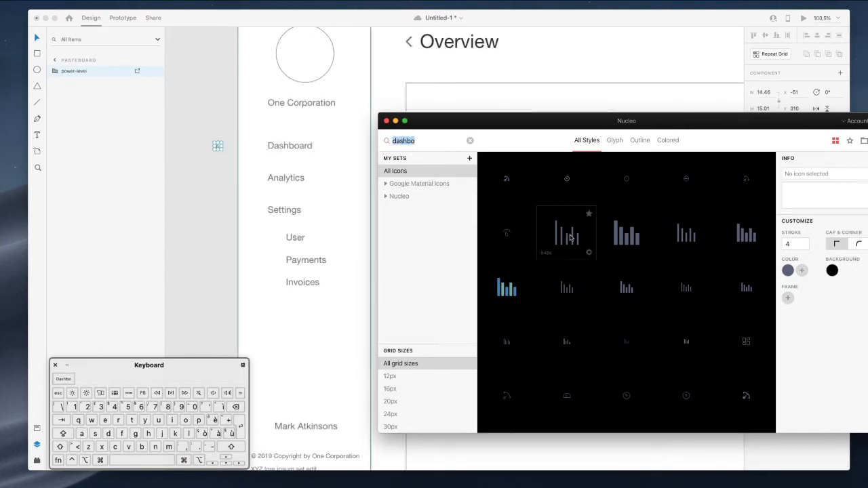
{"action": "left_click_drag", "start_coordinate": [630, 345], "coordinate": [220, 177]}
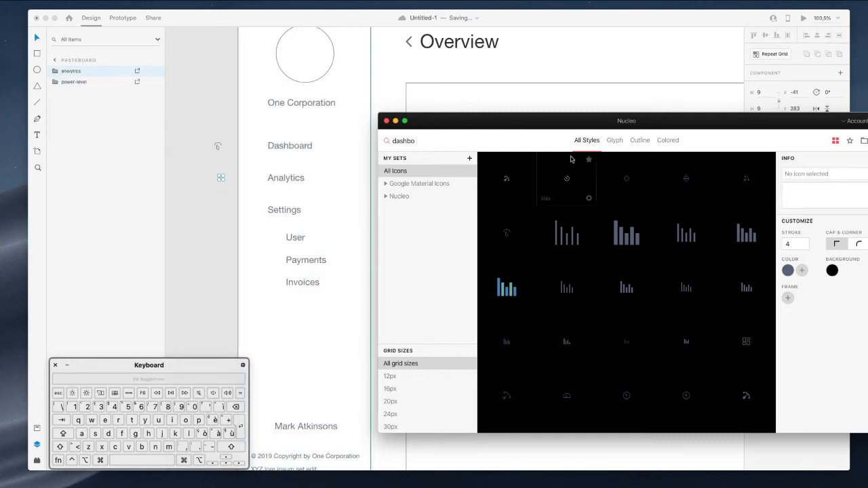
Search Nucleo for "setting" and place the 16px outline gear icon on the pasteboard beside the Settings label
{"action": "double_click", "coordinate": [421, 141]}
{"action": "type", "text": "setting"}
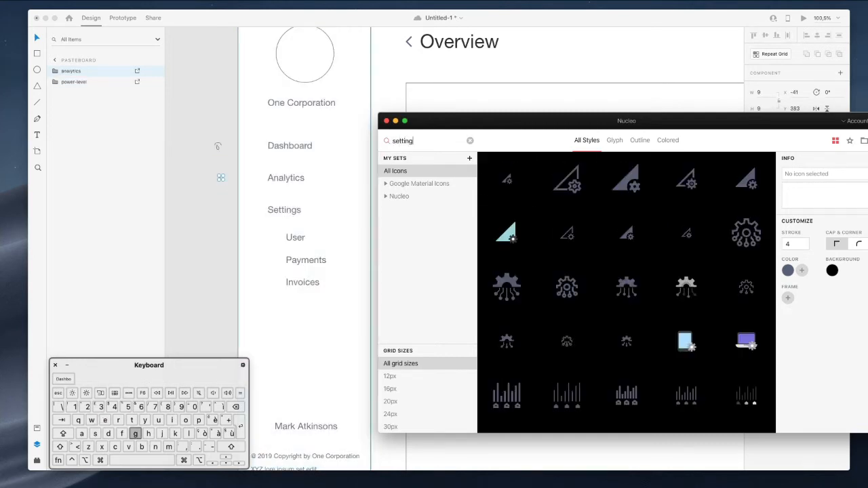
{"action": "scroll", "coordinate": [672, 214], "scroll_direction": "down", "scroll_amount": 2}
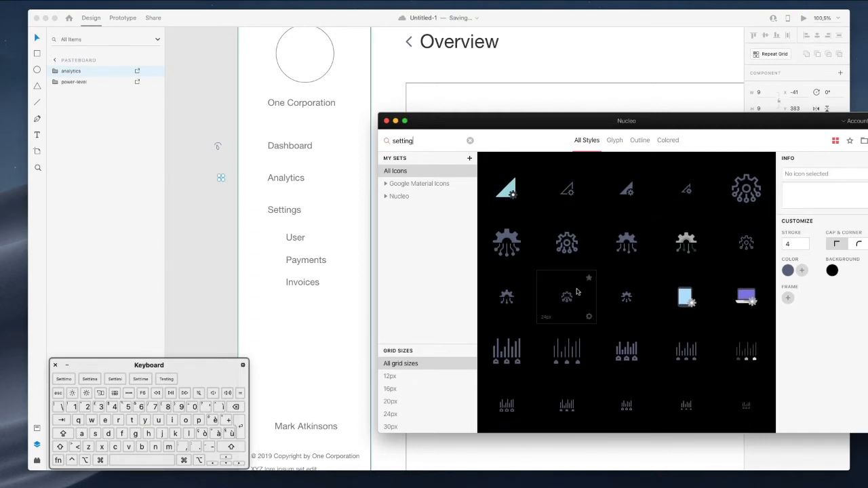
{"action": "scroll", "coordinate": [578, 290], "scroll_direction": "up", "scroll_amount": 2}
{"action": "scroll", "coordinate": [578, 290], "scroll_direction": "down", "scroll_amount": 5}
{"action": "scroll", "coordinate": [577, 290], "scroll_direction": "up", "scroll_amount": 5}
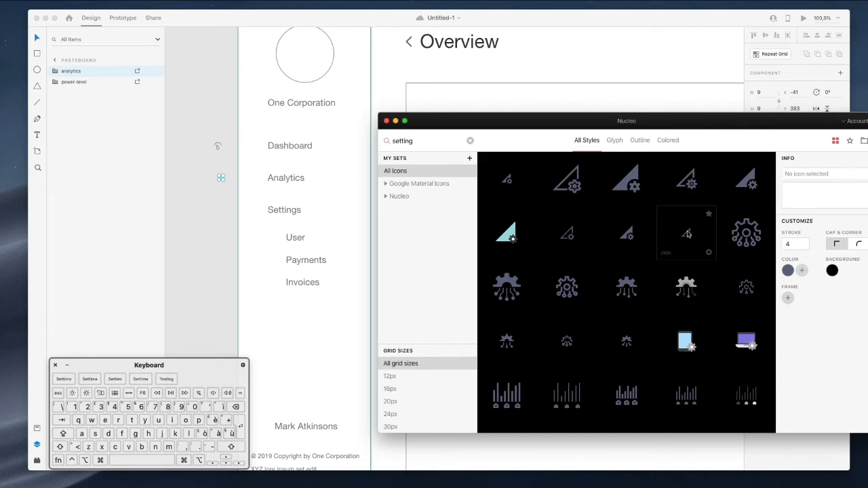
{"action": "scroll", "coordinate": [688, 234], "scroll_direction": "down", "scroll_amount": 5}
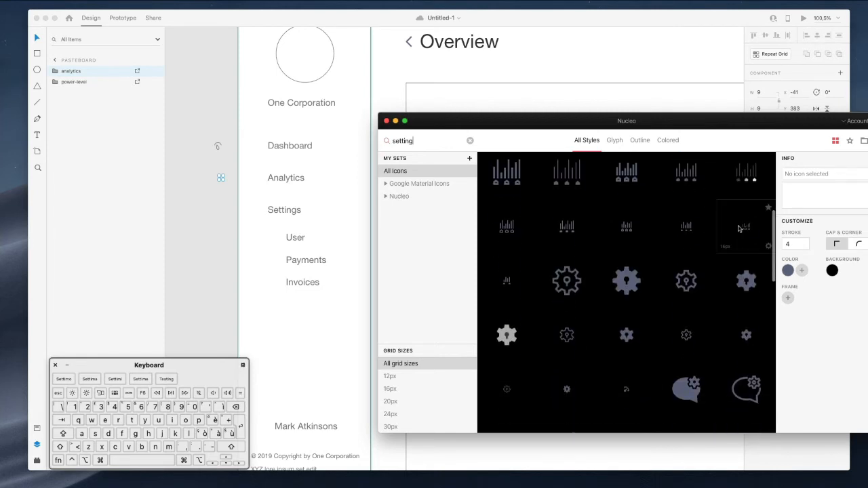
{"action": "scroll", "coordinate": [744, 229], "scroll_direction": "down", "scroll_amount": 3}
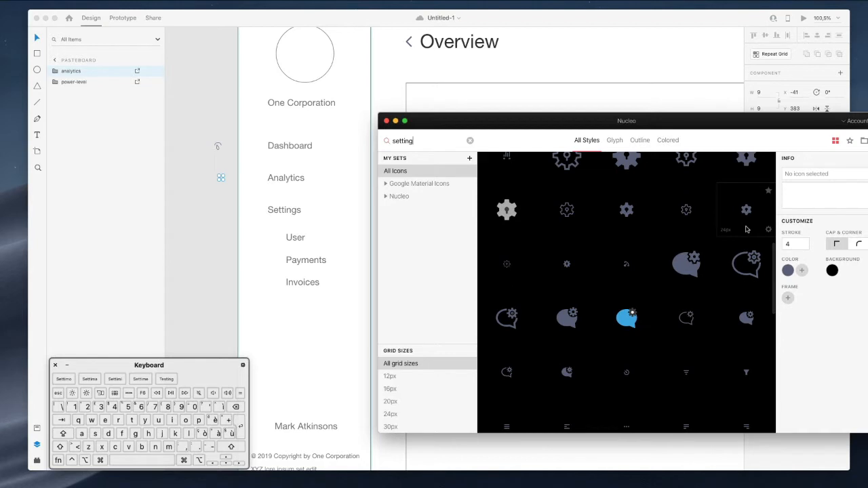
{"action": "left_click_drag", "start_coordinate": [507, 264], "coordinate": [227, 218]}
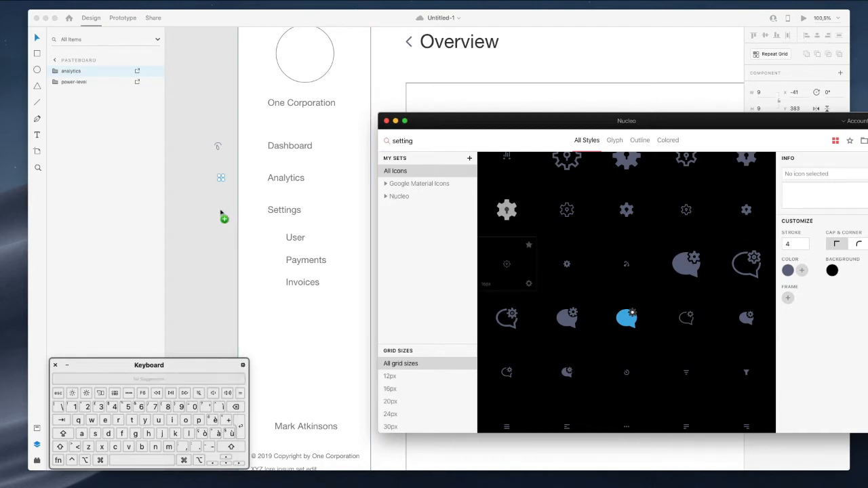
Search Nucleo for "user" and place a small outline person icon on the pasteboard beside the User label
{"action": "double_click", "coordinate": [407, 142]}
{"action": "type", "text": "user"}
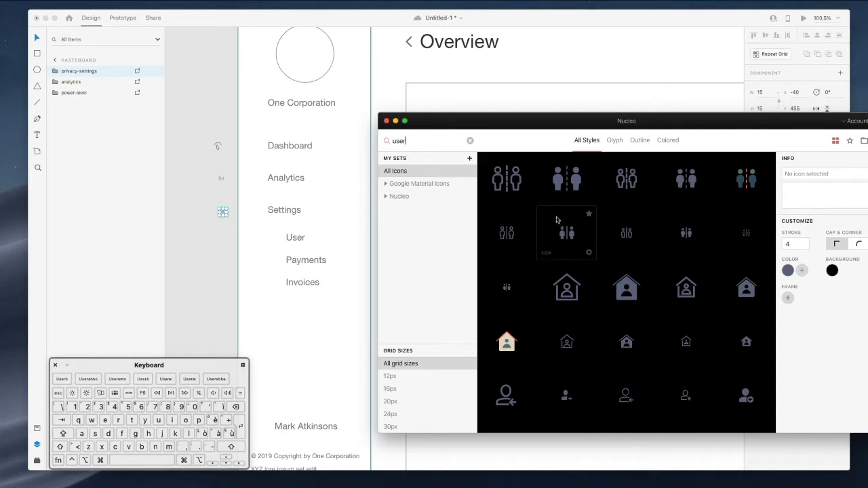
{"action": "scroll", "coordinate": [562, 230], "scroll_direction": "down", "scroll_amount": 3}
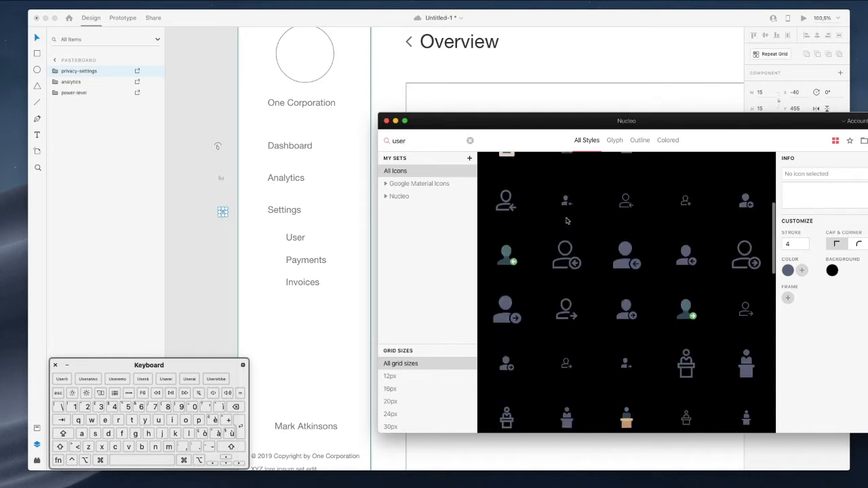
{"action": "scroll", "coordinate": [568, 219], "scroll_direction": "down", "scroll_amount": 3}
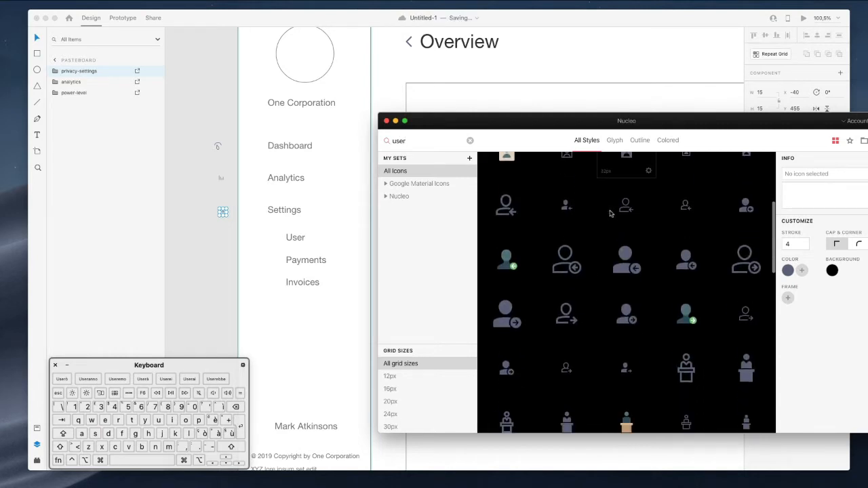
{"action": "scroll", "coordinate": [610, 214], "scroll_direction": "down", "scroll_amount": 3}
{"action": "left_click_drag", "start_coordinate": [746, 319], "coordinate": [232, 243]}
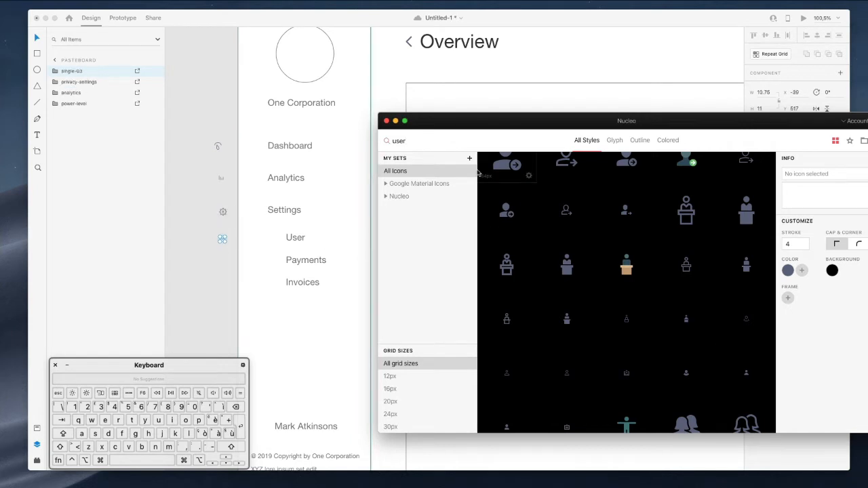
Place a small gold-coin icon found with "paymen" beside the Payments label and a small bill icon found with "invoice" beside Invoices
{"action": "left_click", "coordinate": [421, 143]}
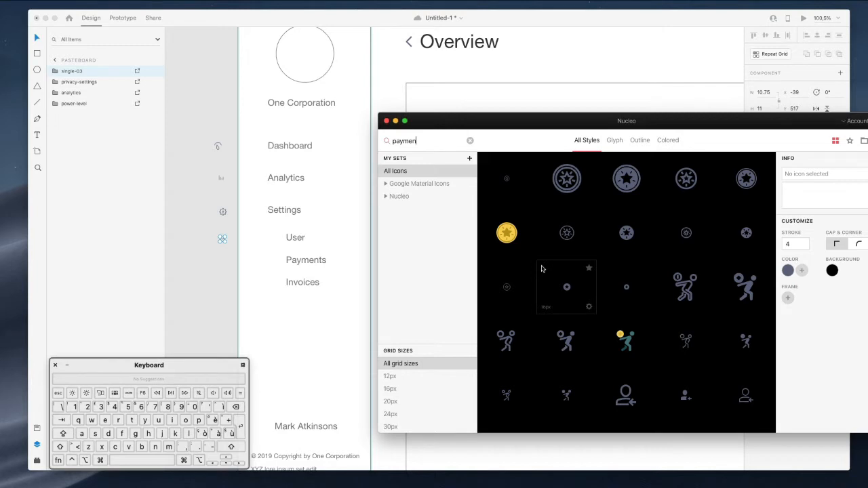
{"action": "left_click_drag", "start_coordinate": [308, 255], "coordinate": [223, 258]}
{"action": "double_click", "coordinate": [424, 143]}
{"action": "type", "text": "invoice"}
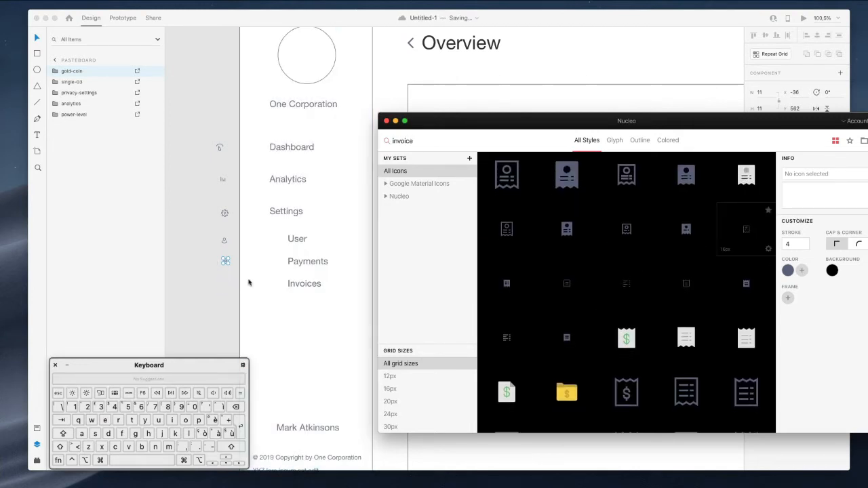
{"action": "scroll", "coordinate": [315, 259], "scroll_direction": "down", "scroll_amount": 5}
{"action": "double_click", "coordinate": [405, 141]}
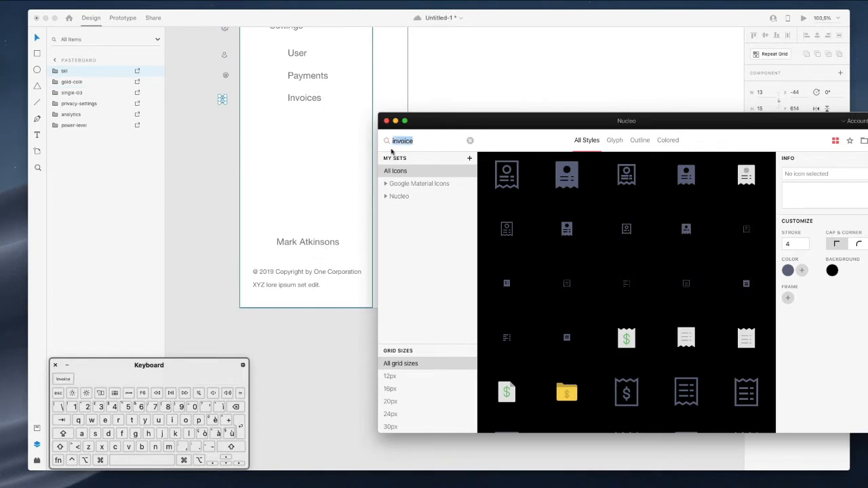
{"action": "scroll", "coordinate": [251, 243], "scroll_direction": "up", "scroll_amount": 6}
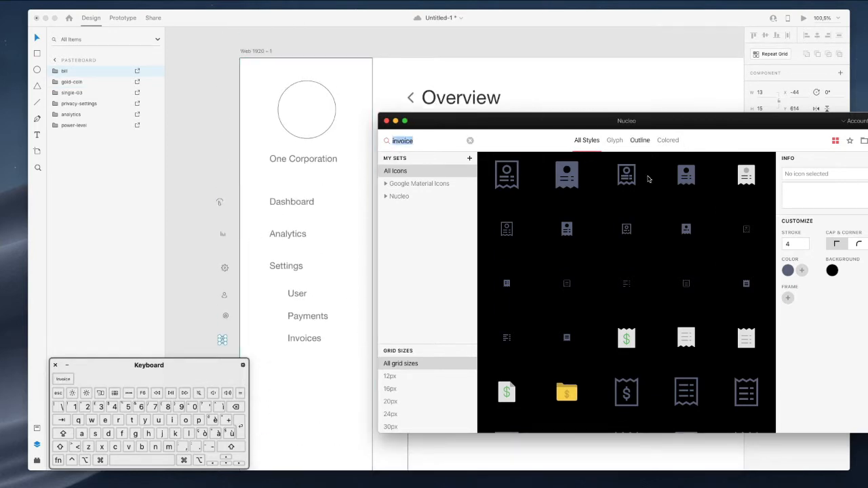
Clear the icon search and place the large globe icon from Google Material Icons on the pasteboard beside the sidebar's circle
{"action": "scroll", "coordinate": [556, 285], "scroll_direction": "down", "scroll_amount": 4}
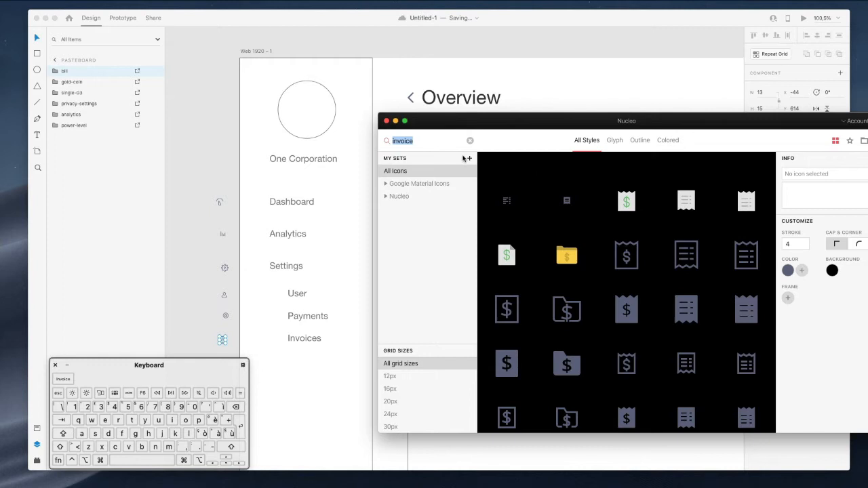
{"action": "left_click", "coordinate": [470, 140]}
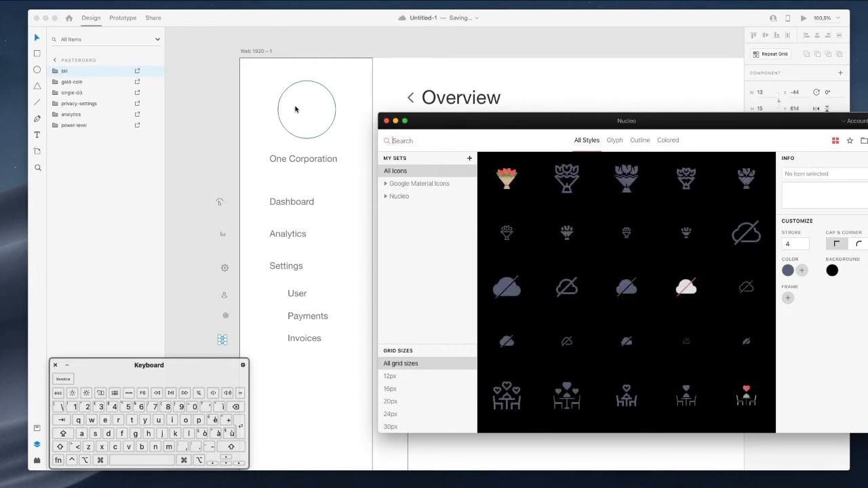
{"action": "left_click", "coordinate": [411, 185]}
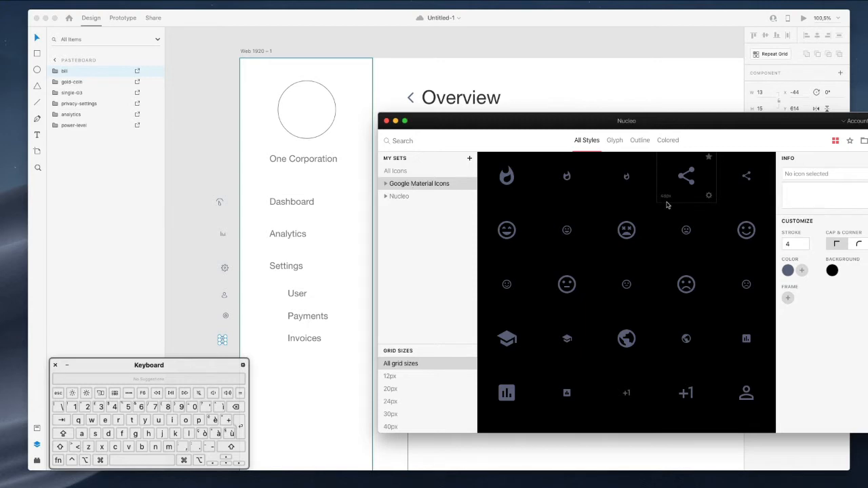
{"action": "scroll", "coordinate": [666, 204], "scroll_direction": "down", "scroll_amount": 3}
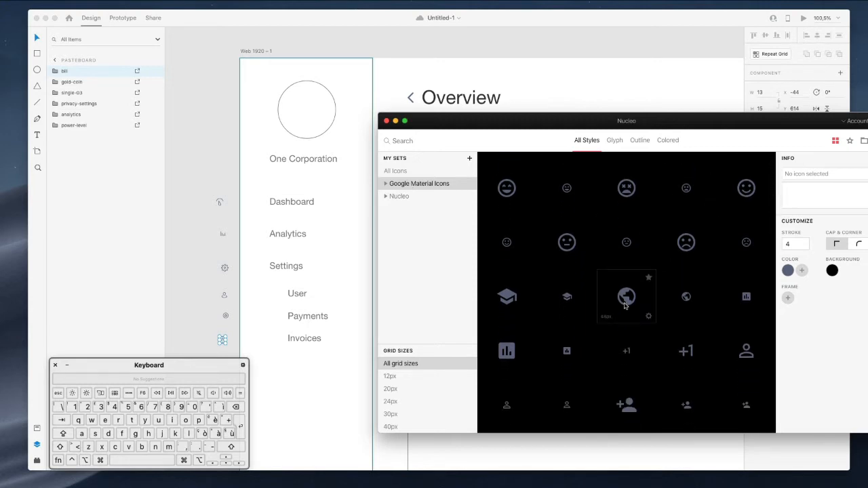
{"action": "left_click_drag", "start_coordinate": [218, 117], "coordinate": [219, 110]}
{"action": "scroll", "coordinate": [218, 110], "scroll_direction": "up", "scroll_amount": 1}
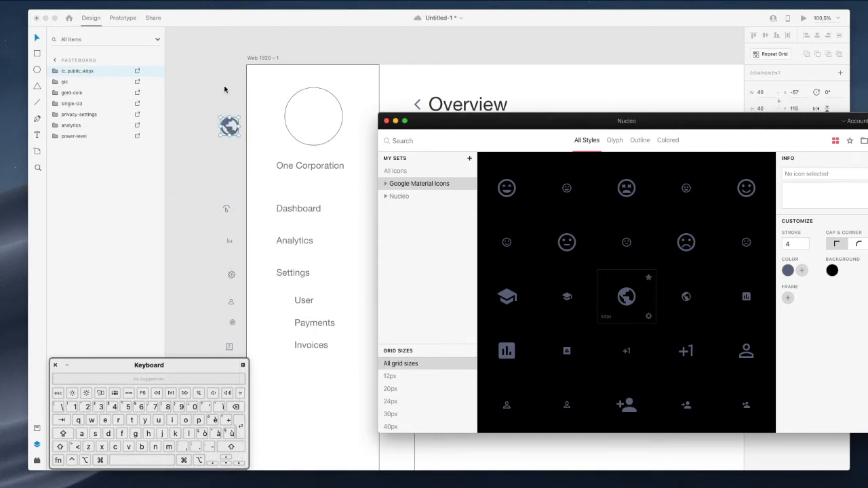
Scale up the six small menu icons on the pasteboard together, leaving out the globe
{"action": "left_click", "coordinate": [225, 89]}
{"action": "scroll", "coordinate": [224, 89], "scroll_direction": "down", "scroll_amount": 1}
{"action": "scroll", "coordinate": [213, 170], "scroll_direction": "down", "scroll_amount": 2}
{"action": "left_click_drag", "start_coordinate": [242, 146], "coordinate": [279, 315]}
{"action": "scroll", "coordinate": [258, 223], "scroll_direction": "up", "scroll_amount": 3}
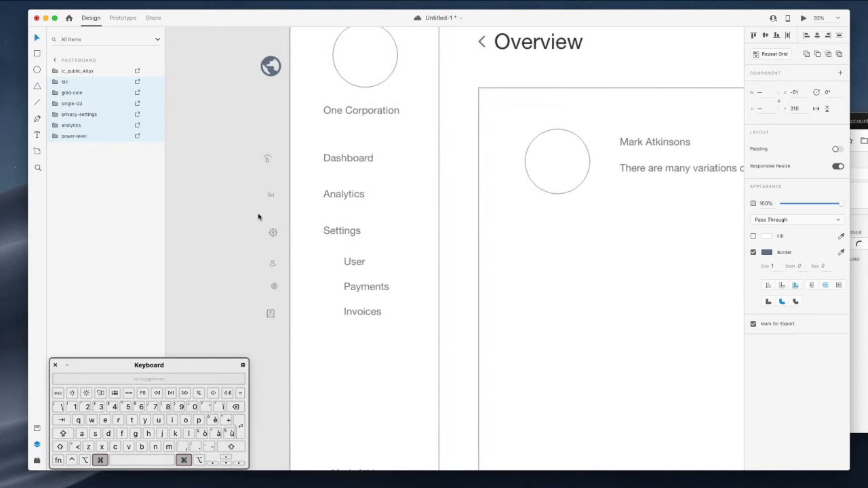
{"action": "scroll", "coordinate": [275, 175], "scroll_direction": "up", "scroll_amount": 1}
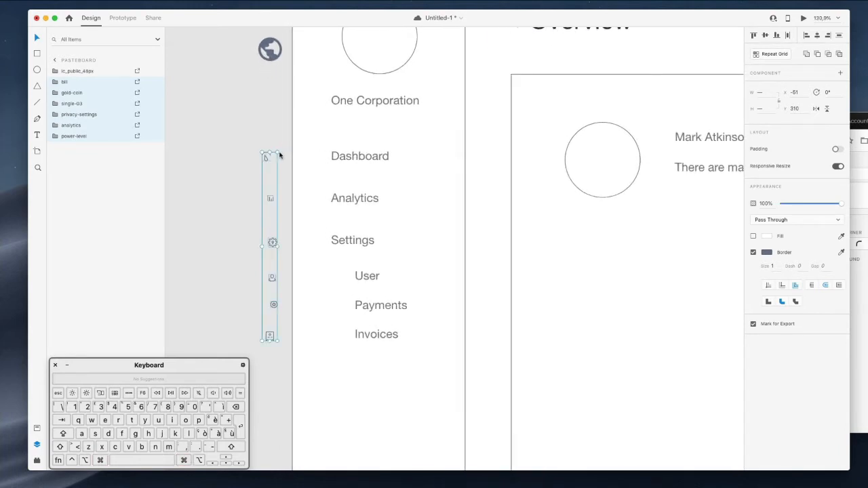
{"action": "left_click_drag", "start_coordinate": [278, 153], "coordinate": [296, 105]}
Center-align the six menu icons with each other in one vertical column
{"action": "left_click", "coordinate": [229, 146]}
{"action": "left_click_drag", "start_coordinate": [229, 103], "coordinate": [278, 417]}
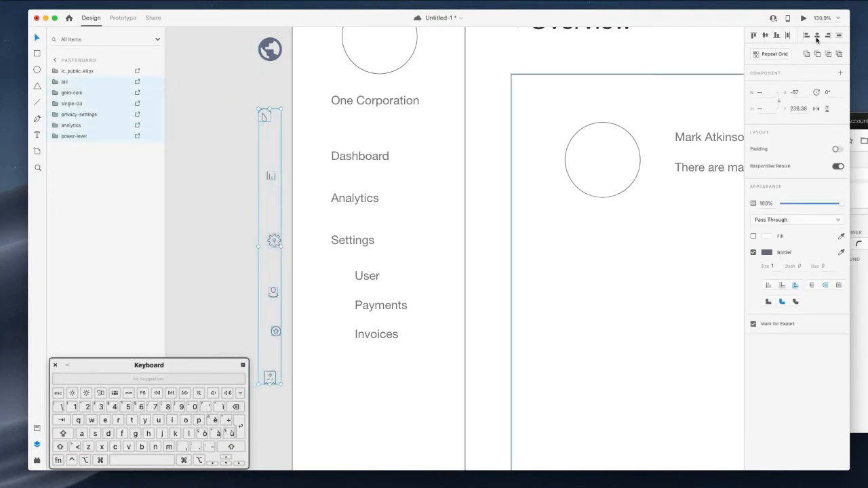
{"action": "left_click", "coordinate": [816, 36]}
Enlarge the bar-chart, person and gold-coin icons individually from their centers to match the width of the other menu icons
{"action": "left_click", "coordinate": [268, 176]}
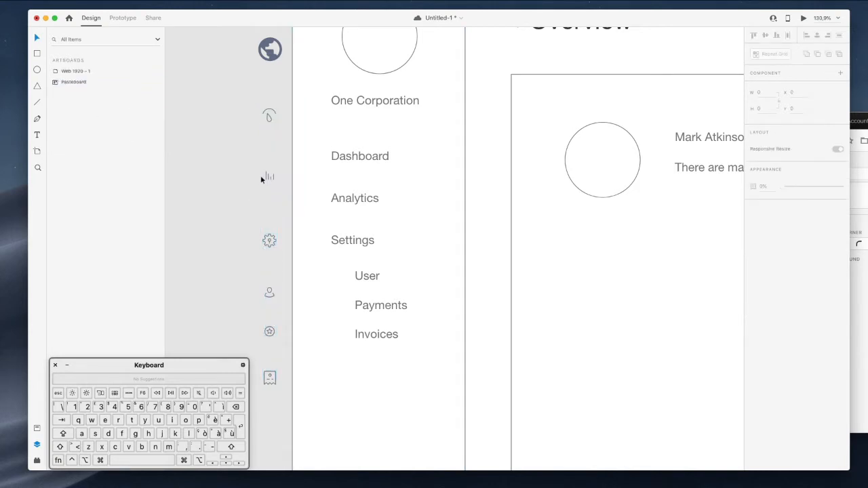
{"action": "left_click_drag", "start_coordinate": [274, 171], "coordinate": [275, 170], "text": "alt+shift"}
{"action": "left_click", "coordinate": [270, 292]}
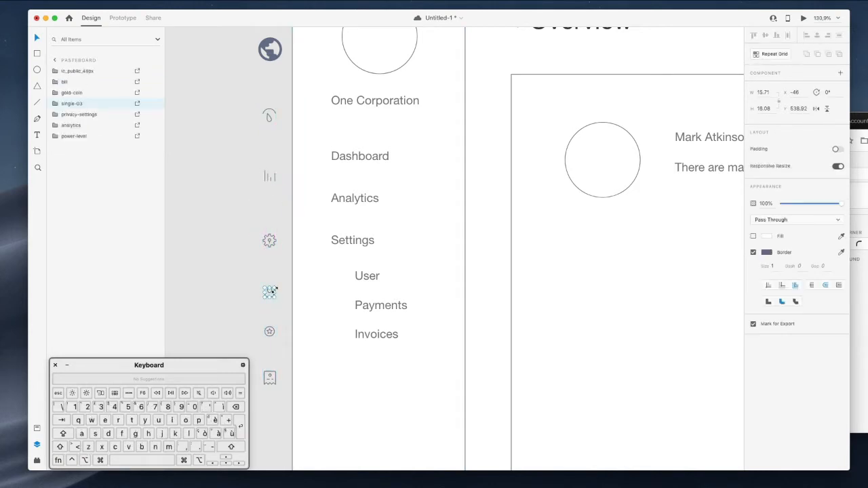
{"action": "left_click_drag", "start_coordinate": [274, 288], "coordinate": [277, 287], "text": "alt+shift"}
{"action": "left_click", "coordinate": [270, 331]}
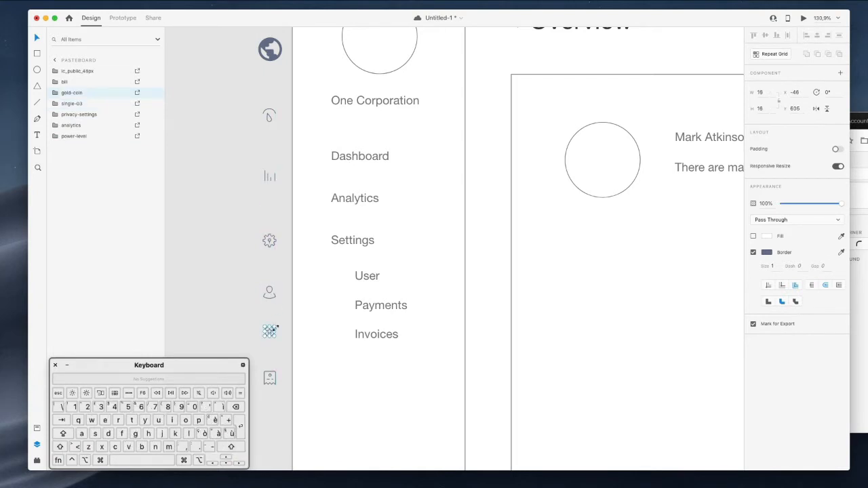
{"action": "left_click", "coordinate": [222, 304]}
{"action": "scroll", "coordinate": [221, 304], "scroll_direction": "down", "scroll_amount": 2}
{"action": "left_click", "coordinate": [284, 168], "text": "super"}
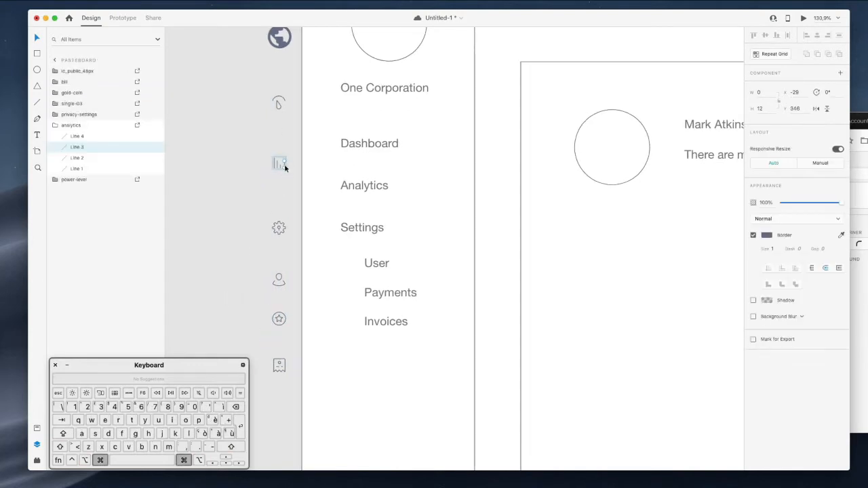
{"action": "left_click", "coordinate": [238, 136]}
{"action": "left_click_drag", "start_coordinate": [245, 138], "coordinate": [287, 171]}
{"action": "left_click", "coordinate": [289, 145]}
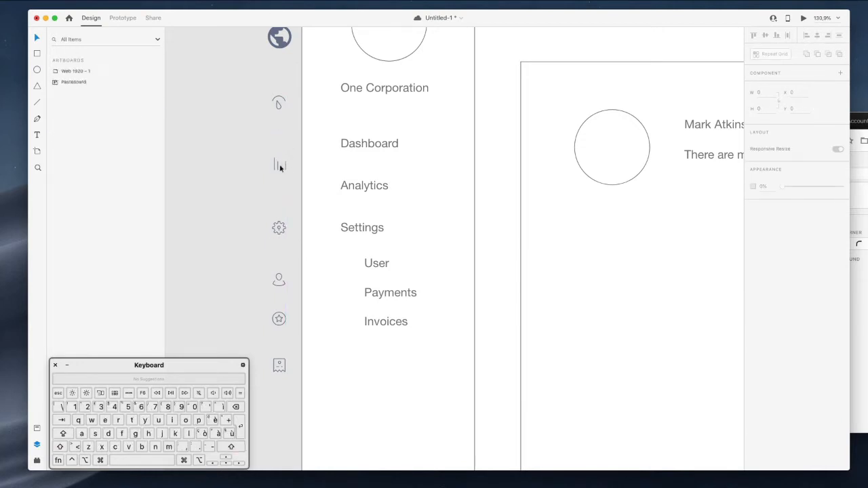
{"action": "left_click", "coordinate": [276, 168]}
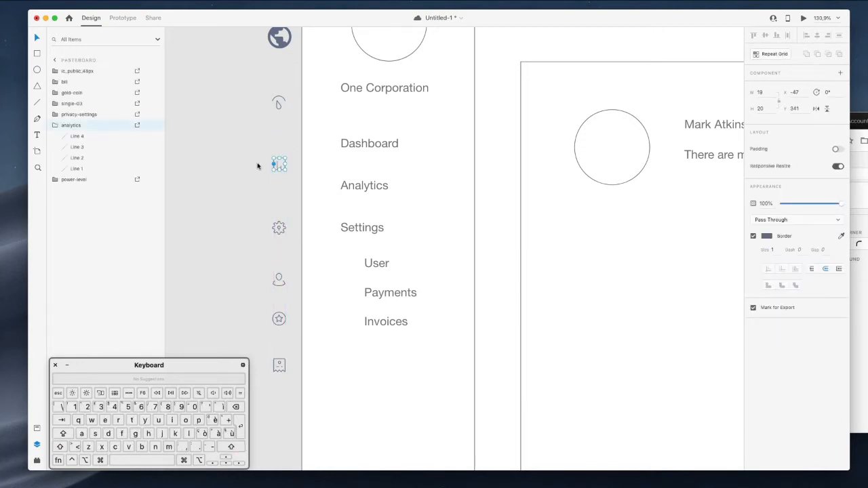
Set the border size of all six menu icons to 1.5
{"action": "left_click", "coordinate": [257, 163]}
{"action": "scroll", "coordinate": [256, 162], "scroll_direction": "up", "scroll_amount": 2}
{"action": "left_click_drag", "start_coordinate": [263, 127], "coordinate": [290, 412]}
{"action": "scroll", "coordinate": [294, 427], "scroll_direction": "down", "scroll_amount": 2}
{"action": "left_click", "coordinate": [776, 266]}
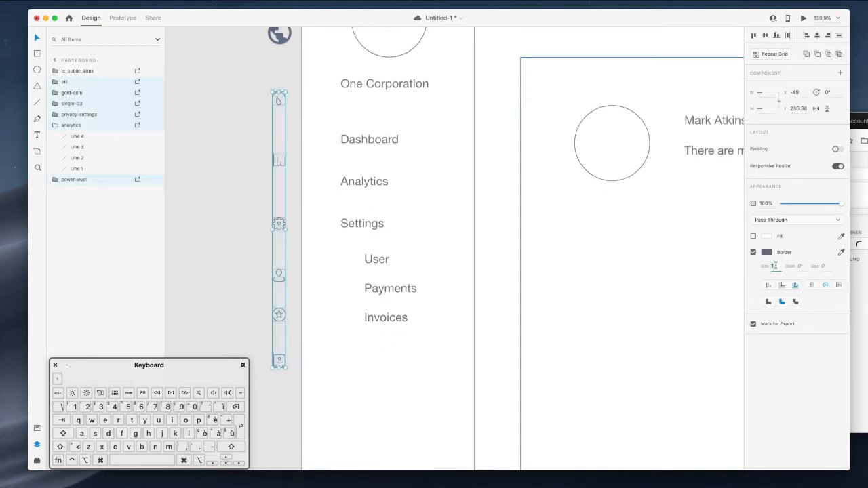
{"action": "key", "text": "Up"}
{"action": "key", "text": "Return"}
{"action": "left_click", "coordinate": [230, 210]}
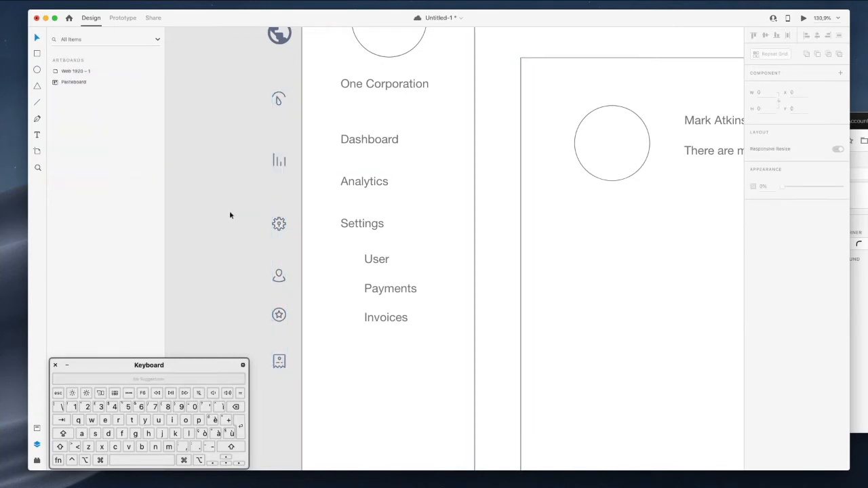
Move the six menu icons from the pasteboard into the sidebar, at X 24 before the menu labels
{"action": "left_click_drag", "start_coordinate": [244, 88], "coordinate": [283, 380]}
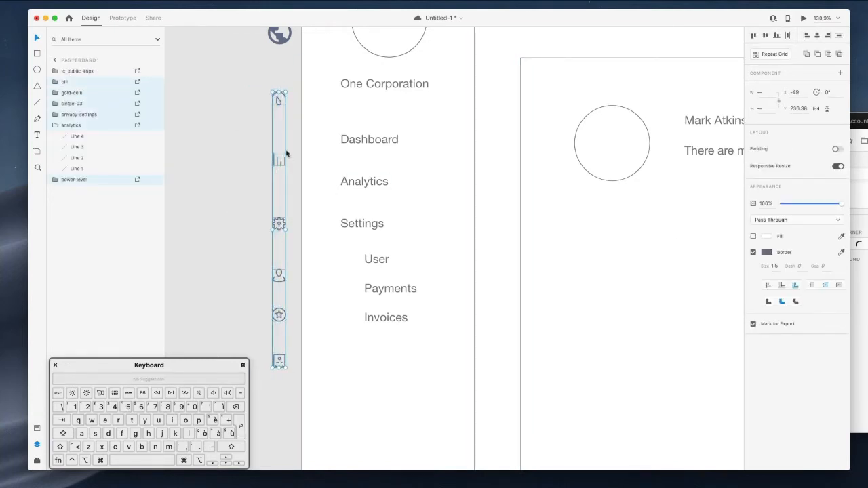
{"action": "left_click_drag", "start_coordinate": [283, 162], "coordinate": [321, 149]}
{"action": "scroll", "coordinate": [325, 170], "scroll_direction": "up", "scroll_amount": 3}
{"action": "scroll", "coordinate": [329, 194], "scroll_direction": "down", "scroll_amount": 2}
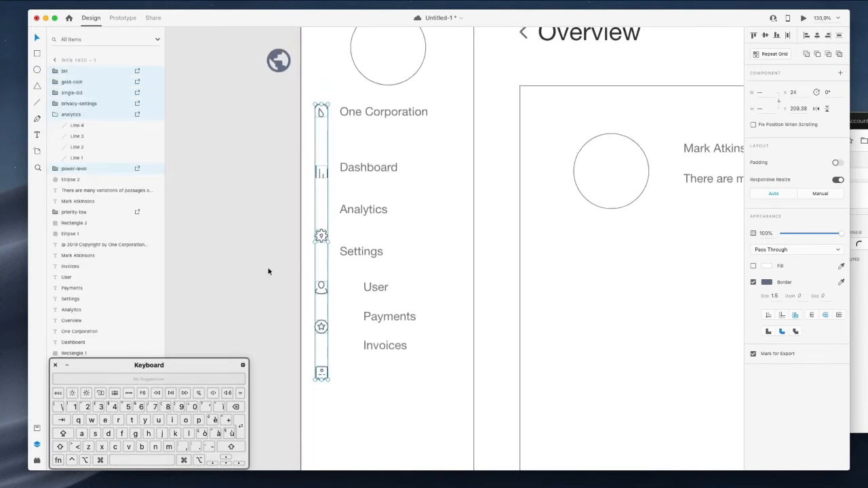
Set the border color of the six menu icons to the lighter grey-blue #9DA1B5
{"action": "scroll", "coordinate": [269, 270], "scroll_direction": "up", "scroll_amount": 2}
{"action": "left_click", "coordinate": [762, 285]}
{"action": "left_click", "coordinate": [666, 253]}
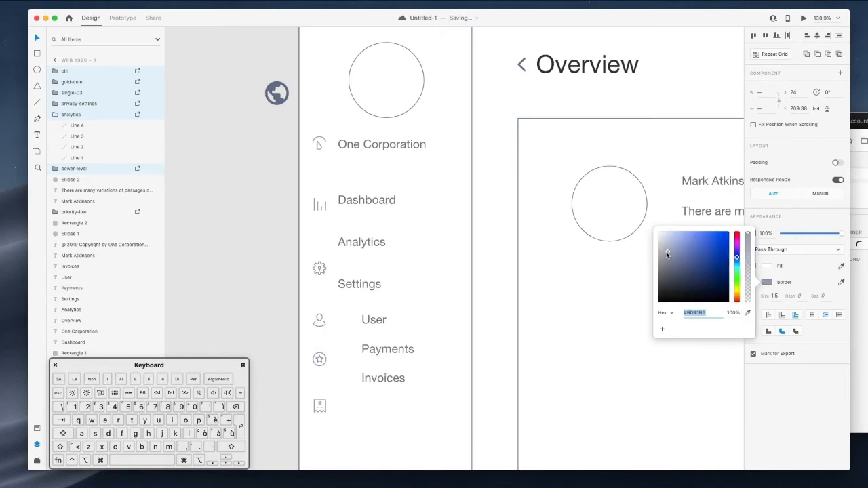
{"action": "left_click", "coordinate": [241, 244]}
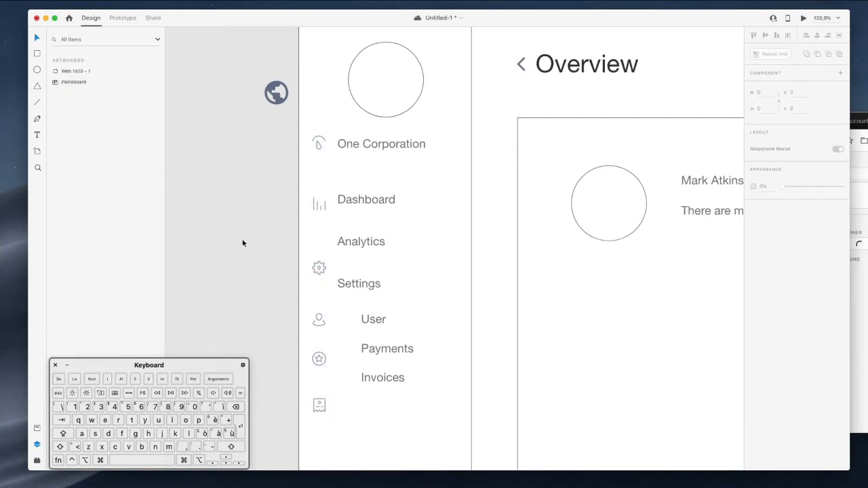
Nudge the bar-chart icon up until it is level with the Dashboard label
{"action": "left_click", "coordinate": [319, 205]}
{"action": "key", "text": "shift+Up"}
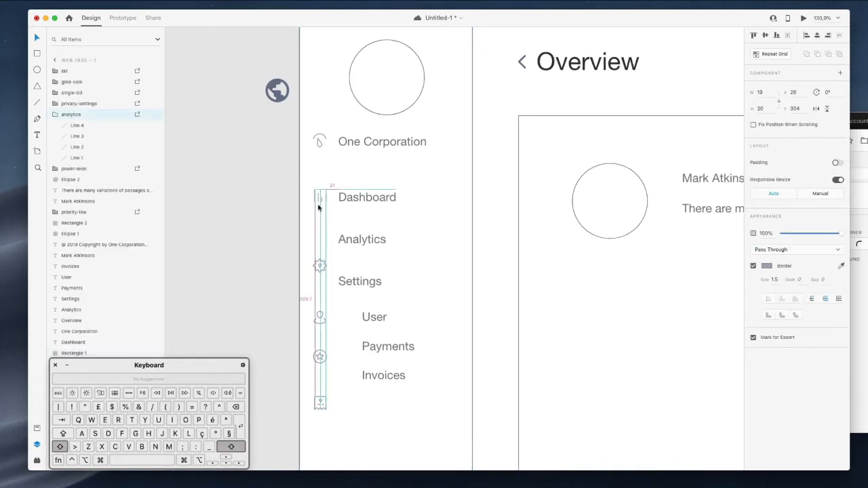
{"action": "key", "text": "Up"}
{"action": "key", "text": "Down"}
Nudge the gear icon up until it is level with the Analytics label
{"action": "left_click", "coordinate": [314, 266]}
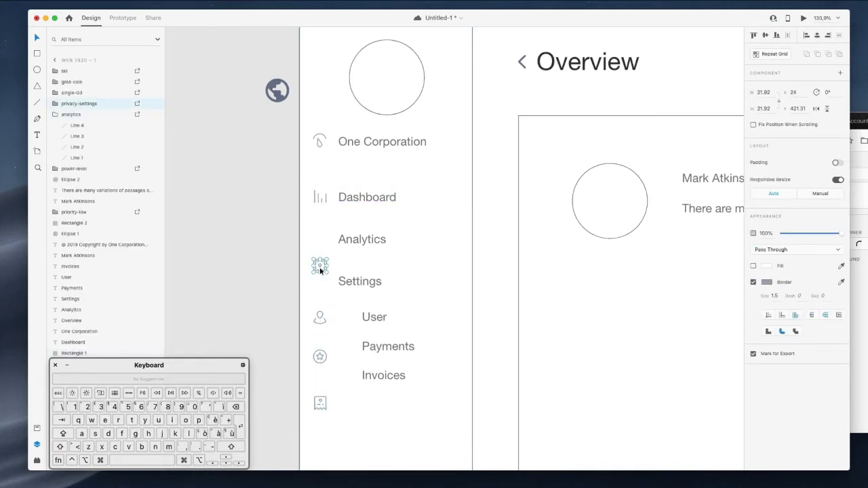
{"action": "key", "text": "shift+Up"}
{"action": "key", "text": "shift+Up"}
{"action": "key", "text": "shift+Up"}
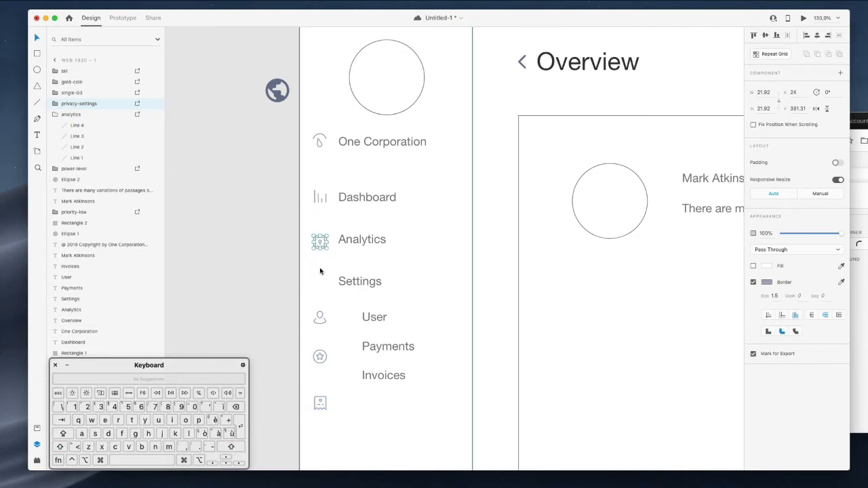
{"action": "key", "text": "Up"}
{"action": "key", "text": "Up"}
{"action": "key", "text": "Up"}
Nudge the person icon up until it is level with the Settings label
{"action": "left_click", "coordinate": [320, 317]}
{"action": "key", "text": "shift+Up"}
{"action": "key", "text": "shift+Up"}
{"action": "key", "text": "shift+Up"}
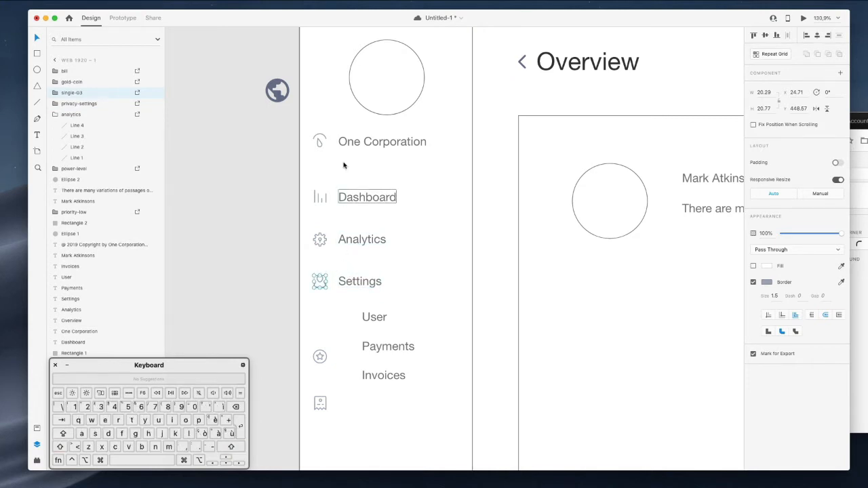
Move the person icon level with User, the gear with Settings, the bar chart with Analytics and the gauge with Dashboard
{"action": "left_click", "coordinate": [321, 146]}
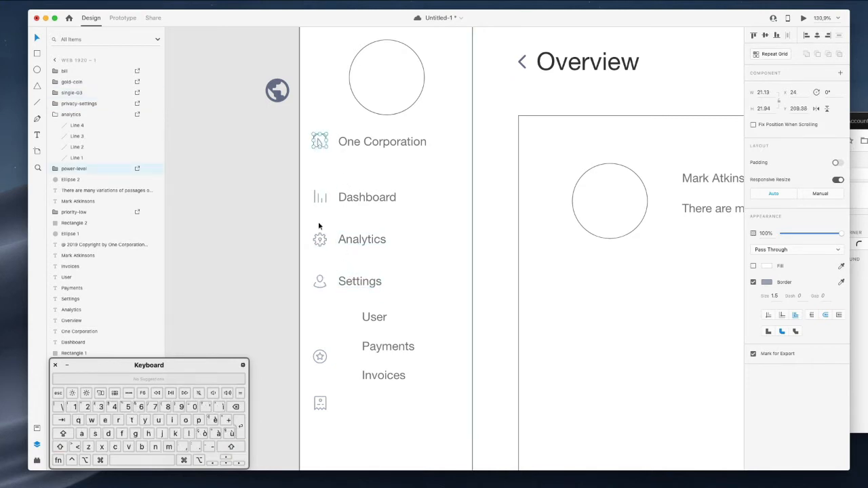
{"action": "left_click", "coordinate": [321, 200]}
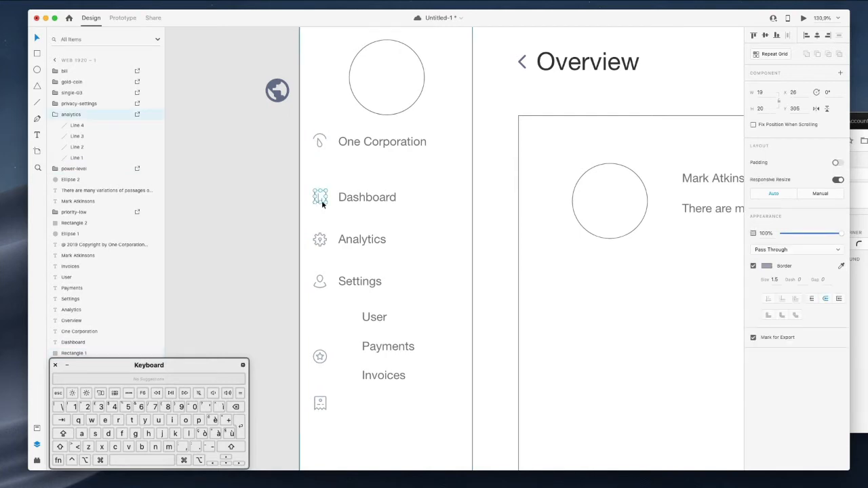
{"action": "left_click_drag", "start_coordinate": [320, 281], "coordinate": [319, 318]}
{"action": "left_click_drag", "start_coordinate": [322, 239], "coordinate": [323, 281]}
{"action": "left_click_drag", "start_coordinate": [323, 205], "coordinate": [320, 248]}
{"action": "left_click_drag", "start_coordinate": [321, 143], "coordinate": [330, 198]}
Group the Dashboard, Analytics and Settings labels each with its own icon
{"action": "left_click", "coordinate": [368, 197], "text": "shift"}
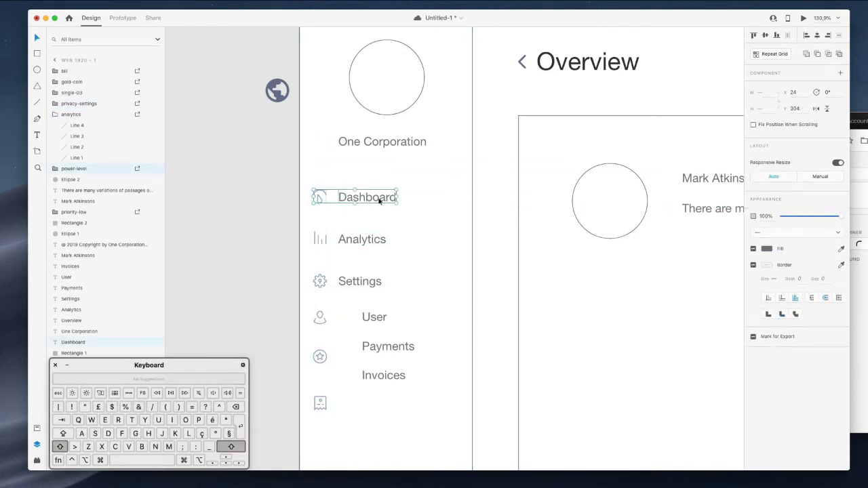
{"action": "key", "text": "super+g"}
{"action": "left_click", "coordinate": [353, 241]}
{"action": "left_click", "coordinate": [319, 239], "text": "shift"}
{"action": "key", "text": "super+g"}
{"action": "left_click", "coordinate": [320, 281]}
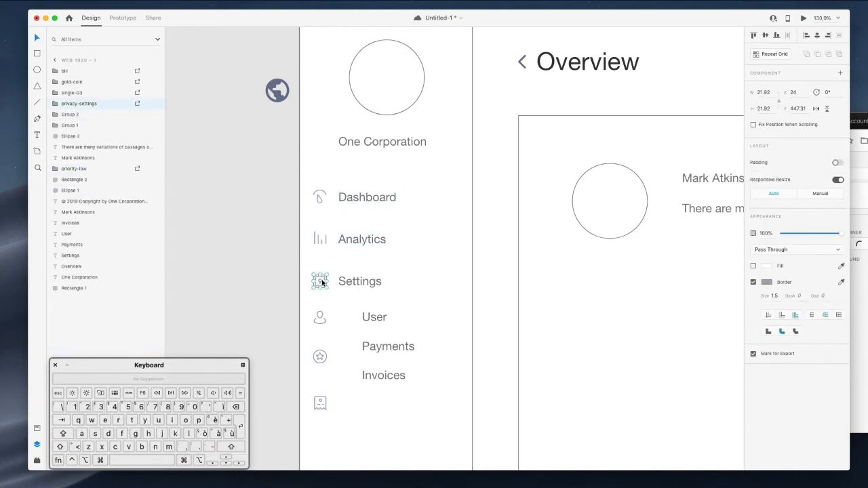
{"action": "left_click", "coordinate": [360, 284], "text": "shift"}
{"action": "key", "text": "super+g"}
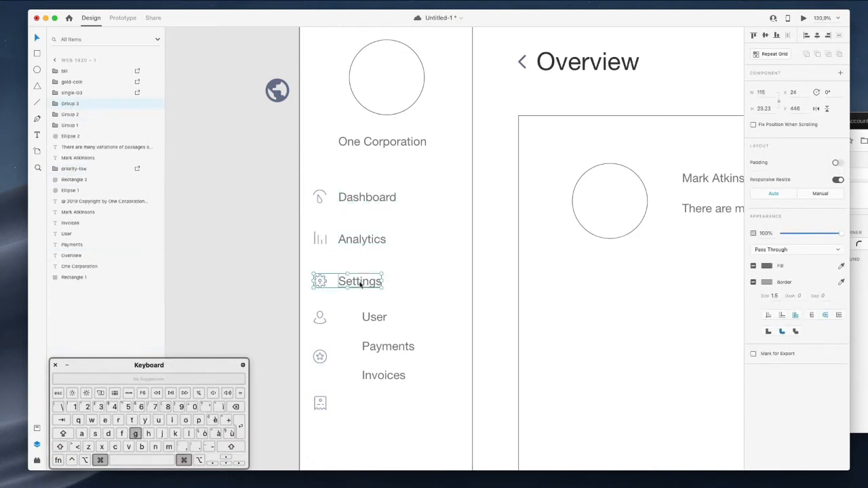
Place the person icon directly beside the indented User label and the gold-coin icon beside Payments
{"action": "left_click", "coordinate": [324, 321]}
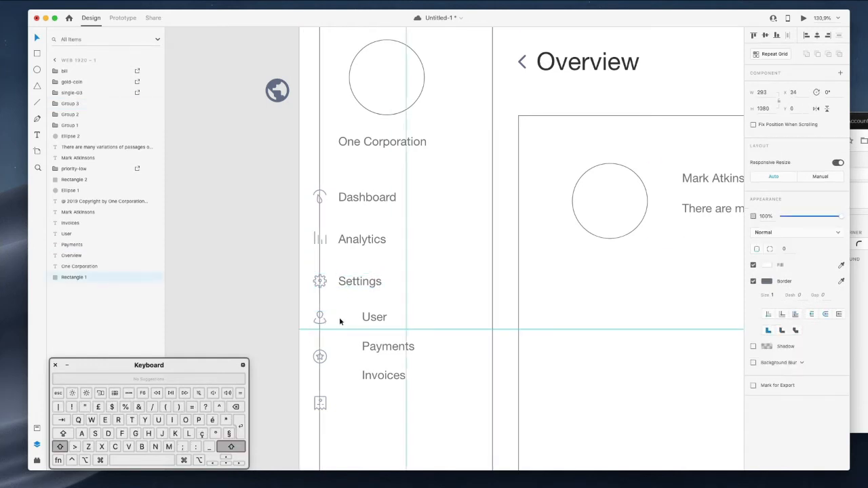
{"action": "left_click", "coordinate": [322, 319]}
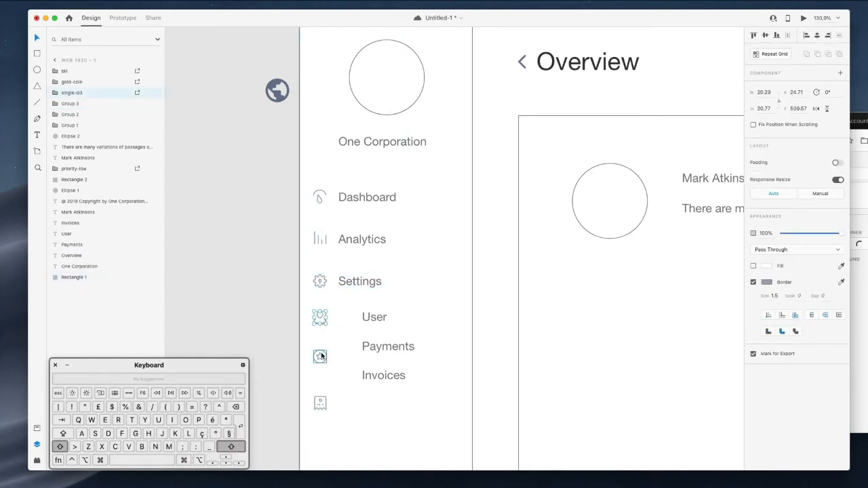
{"action": "left_click_drag", "start_coordinate": [326, 318], "coordinate": [345, 319]}
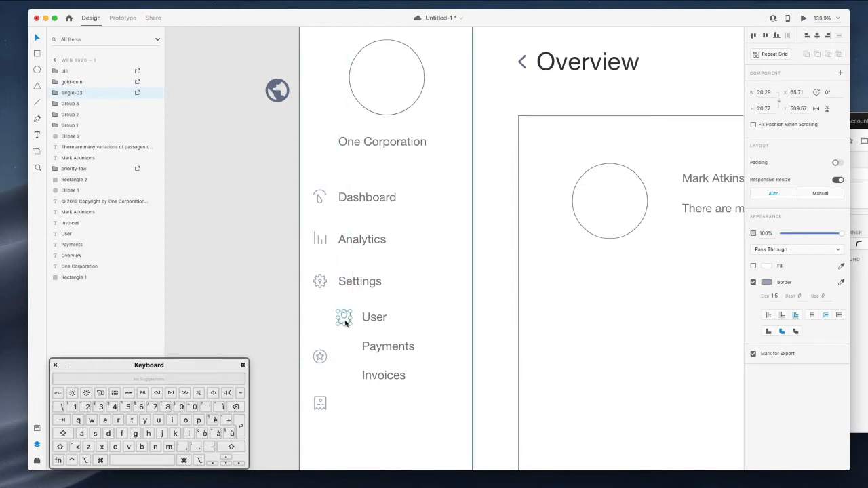
{"action": "left_click_drag", "start_coordinate": [320, 357], "coordinate": [343, 359]}
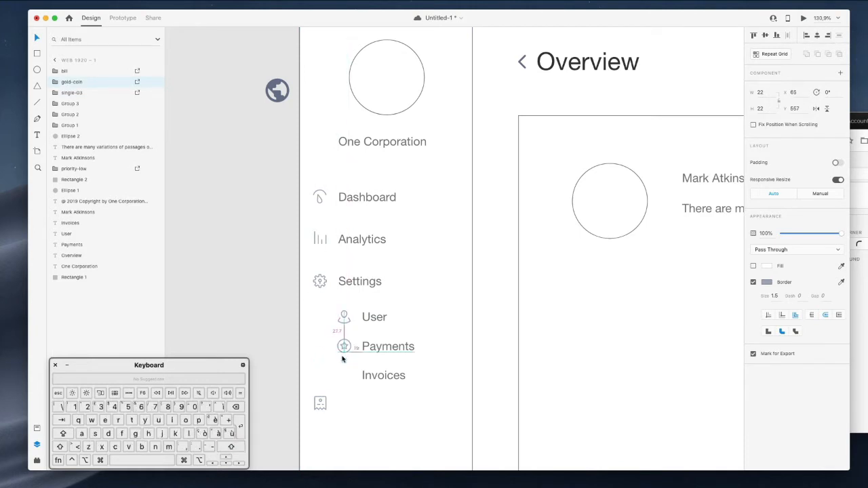
Move the bill icon under the coin icon and nudge it up level with the Invoices label
{"action": "left_click_drag", "start_coordinate": [319, 404], "coordinate": [344, 406]}
{"action": "key", "text": "shift+Up"}
{"action": "key", "text": "shift+Up"}
{"action": "key", "text": "shift+Up"}
{"action": "key", "text": "shift+Up"}
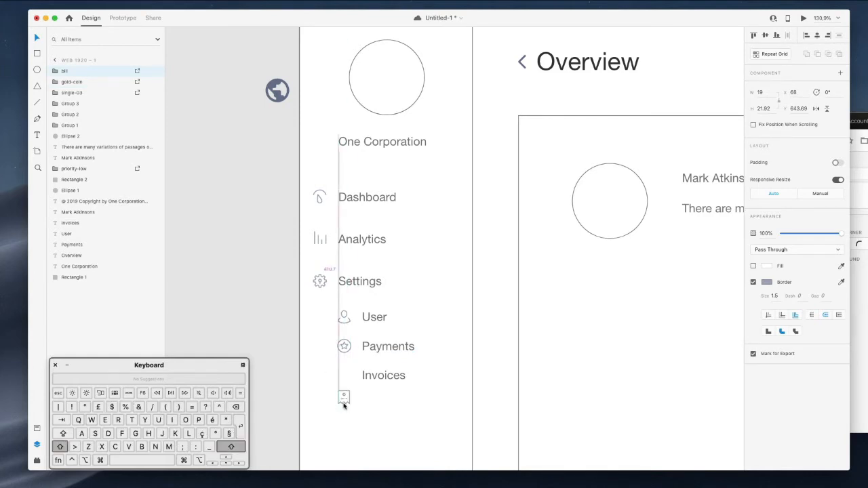
{"action": "key", "text": "Up"}
{"action": "key", "text": "Up"}
{"action": "key", "text": "Up"}
{"action": "key", "text": "Up"}
{"action": "key", "text": "Up"}
{"action": "key", "text": "Up"}
{"action": "key", "text": "Up"}
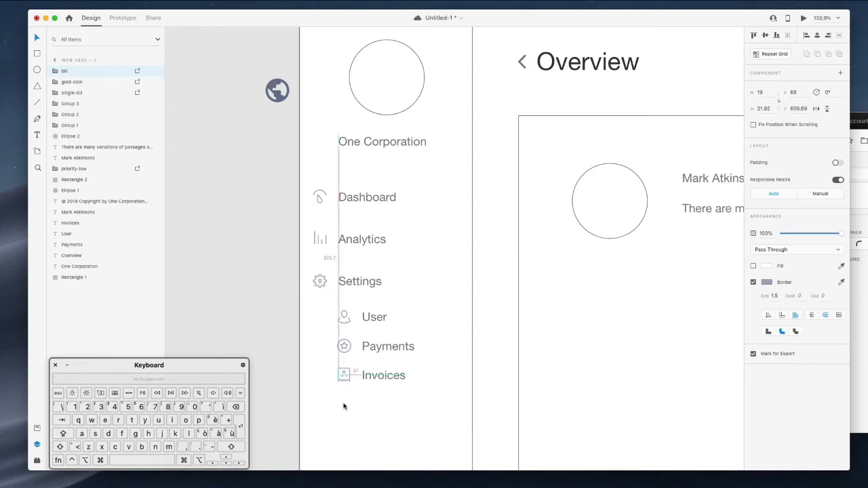
Nudge the Payments and Invoices labels down together with their icons, widening the gap below the User row
{"action": "scroll", "coordinate": [277, 292], "scroll_direction": "down", "scroll_amount": 2, "text": "super"}
{"action": "scroll", "coordinate": [277, 295], "scroll_direction": "down", "scroll_amount": 3, "text": "super"}
{"action": "scroll", "coordinate": [277, 294], "scroll_direction": "down", "scroll_amount": 3}
{"action": "scroll", "coordinate": [278, 295], "scroll_direction": "up", "scroll_amount": 3}
{"action": "scroll", "coordinate": [265, 182], "scroll_direction": "down", "scroll_amount": 1}
{"action": "left_click", "coordinate": [261, 184]}
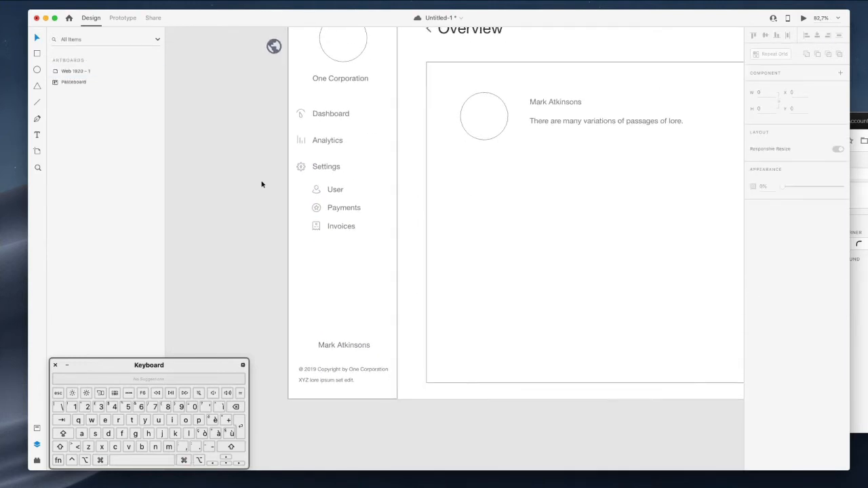
{"action": "left_click", "coordinate": [317, 190]}
{"action": "left_click", "coordinate": [316, 208], "text": "shift"}
{"action": "left_click", "coordinate": [317, 227], "text": "shift"}
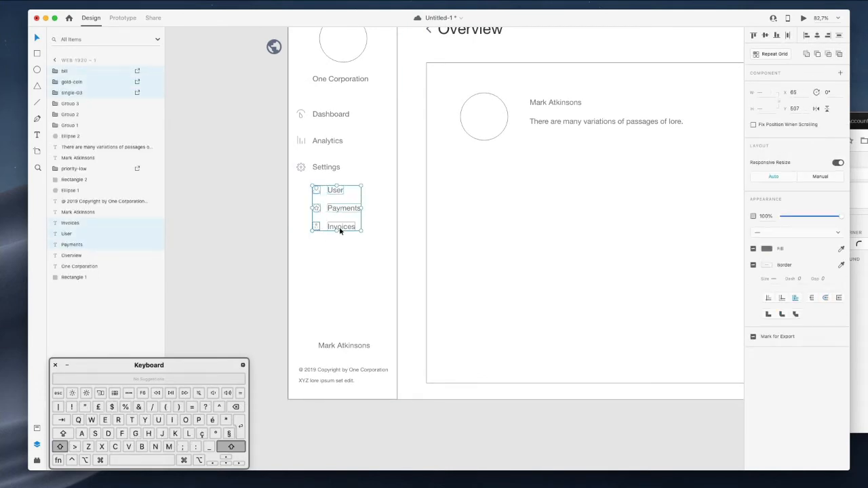
{"action": "left_click", "coordinate": [202, 186]}
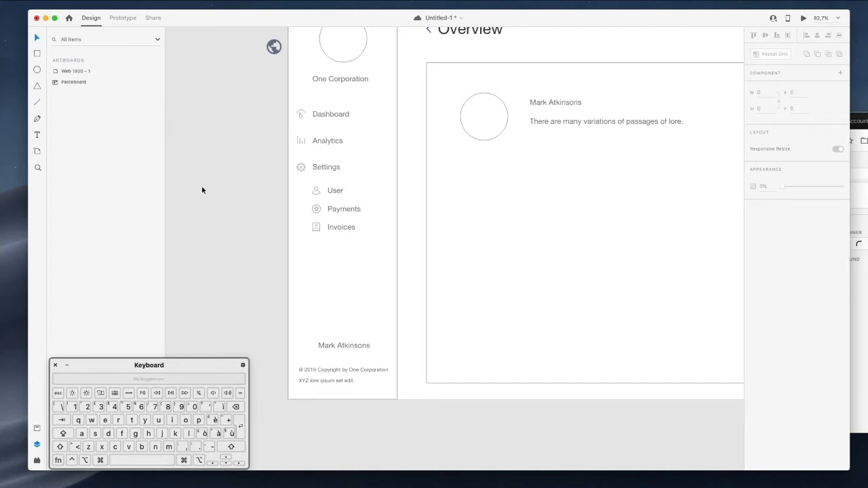
{"action": "left_click", "coordinate": [333, 215]}
{"action": "left_click", "coordinate": [318, 232], "text": "shift"}
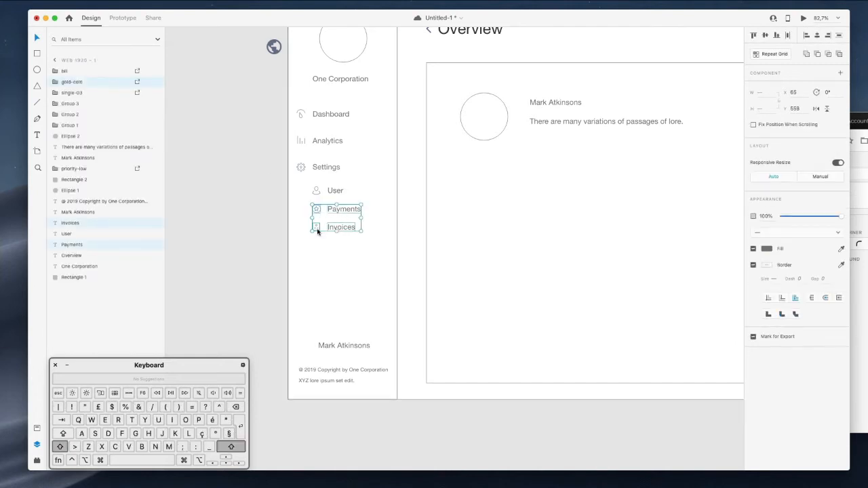
{"action": "key", "text": "Down"}
{"action": "key", "text": "Down"}
{"action": "key", "text": "Down"}
{"action": "key", "text": "Down"}
Nudge the Invoices label and its bill icon slightly further down for even spacing below Payments
{"action": "left_click", "coordinate": [268, 225]}
{"action": "left_click", "coordinate": [318, 229]}
{"action": "left_click", "coordinate": [340, 232], "text": "shift"}
{"action": "key", "text": "Down"}
{"action": "key", "text": "Down"}
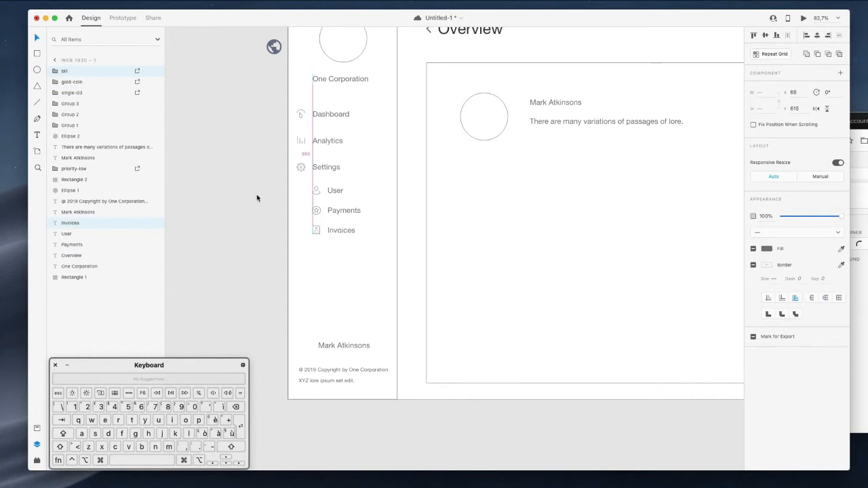
{"action": "left_click", "coordinate": [271, 170]}
{"action": "left_click", "coordinate": [857, 271]}
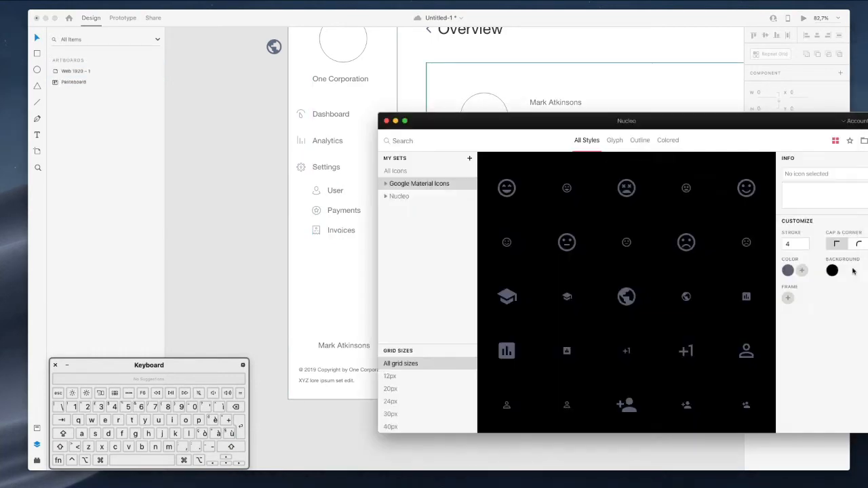
{"action": "scroll", "coordinate": [536, 217], "scroll_direction": "down", "scroll_amount": 2}
{"action": "scroll", "coordinate": [306, 179], "scroll_direction": "right", "scroll_amount": 5}
{"action": "scroll", "coordinate": [306, 178], "scroll_direction": "down", "scroll_amount": 2}
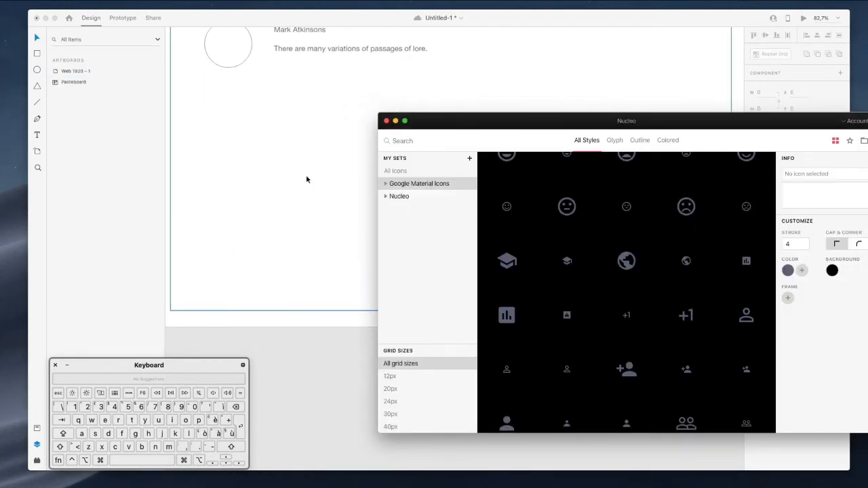
{"action": "scroll", "coordinate": [306, 178], "scroll_direction": "up", "scroll_amount": 4}
{"action": "scroll", "coordinate": [306, 179], "scroll_direction": "right", "scroll_amount": 10}
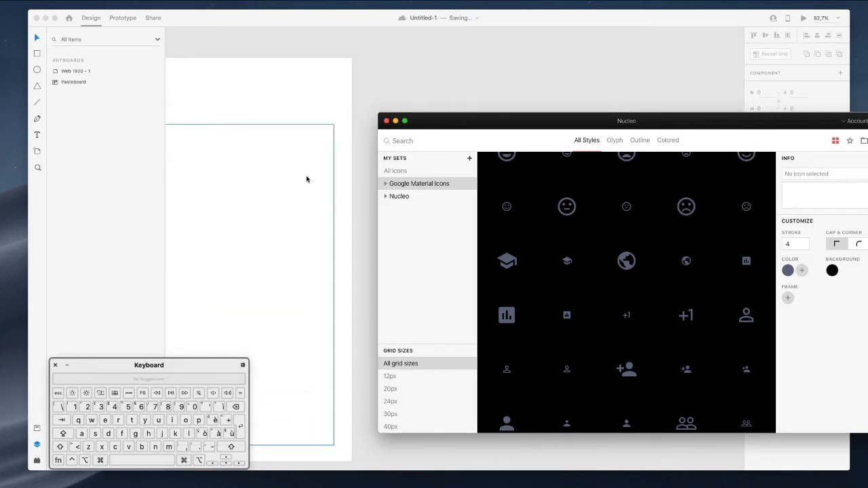
{"action": "scroll", "coordinate": [305, 178], "scroll_direction": "left", "scroll_amount": 5}
{"action": "left_click", "coordinate": [342, 78]}
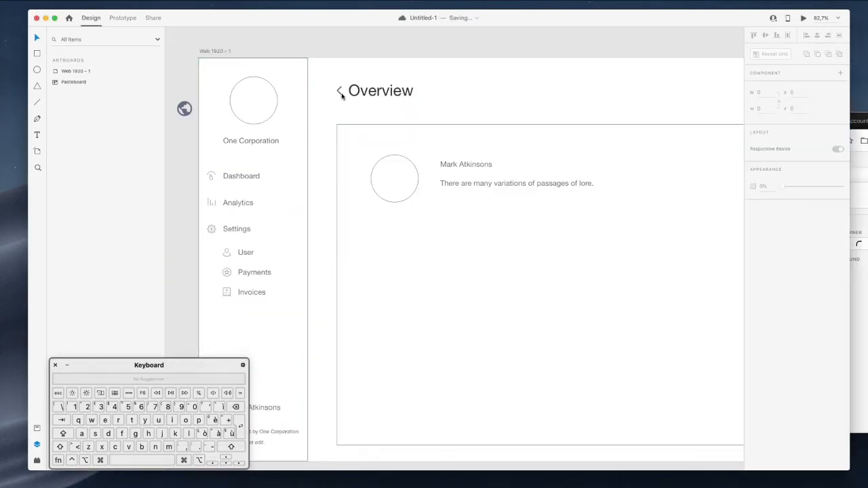
Paste a copy of the Overview back arrow into the Settings group, rotate it to 0° and place it beside the Settings label
{"action": "left_click", "coordinate": [339, 95]}
{"action": "scroll", "coordinate": [254, 196], "scroll_direction": "up", "scroll_amount": 5}
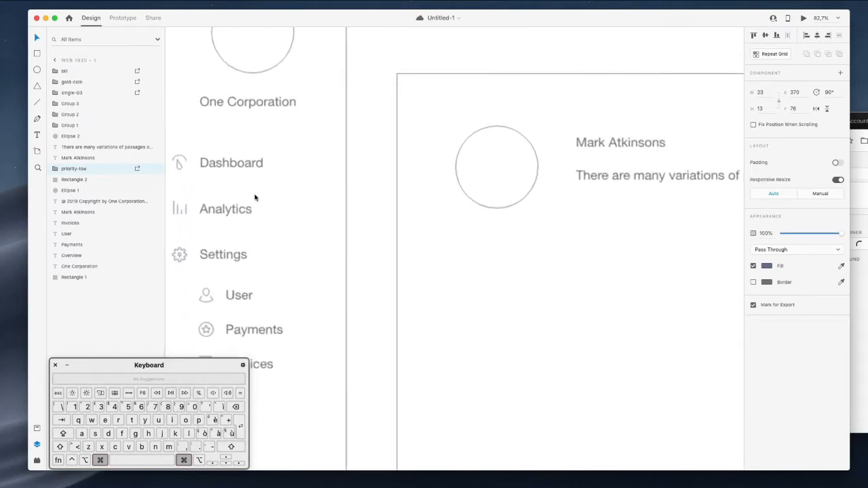
{"action": "left_click", "coordinate": [227, 272], "text": "super"}
{"action": "key", "text": "super+v"}
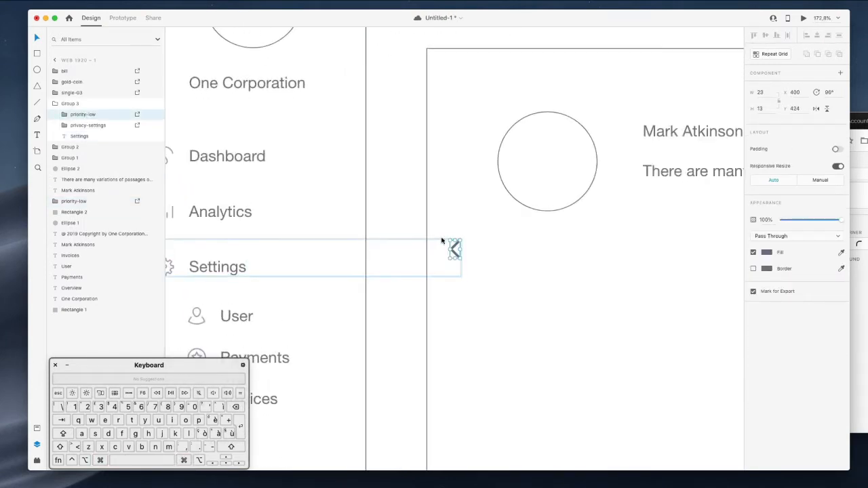
{"action": "left_click_drag", "start_coordinate": [454, 249], "coordinate": [281, 242]}
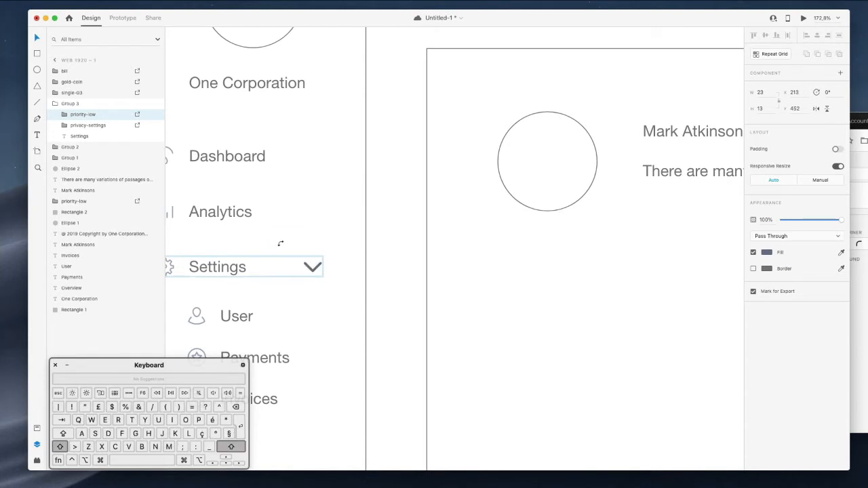
Fill the Settings chevron with the grey sampled from the gear icon
{"action": "scroll", "coordinate": [679, 237], "scroll_direction": "left", "scroll_amount": 3}
{"action": "left_click", "coordinate": [767, 252]}
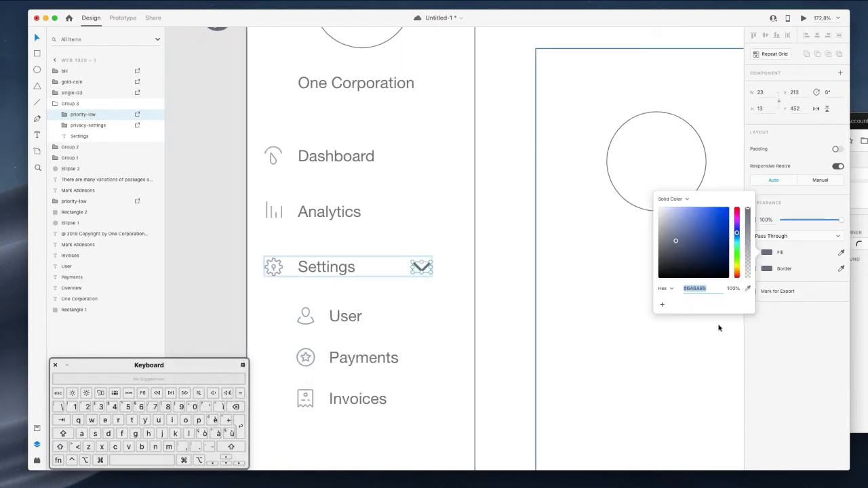
{"action": "left_click", "coordinate": [745, 290]}
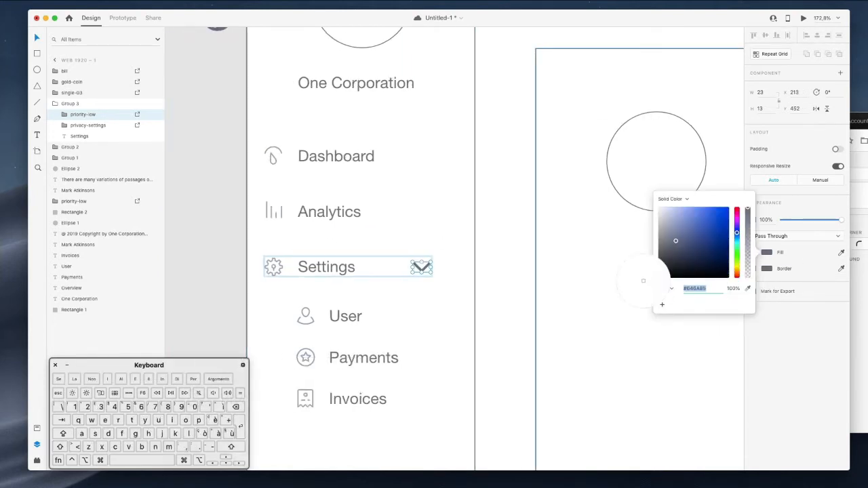
{"action": "left_click", "coordinate": [273, 262]}
{"action": "scroll", "coordinate": [362, 221], "scroll_direction": "down", "scroll_amount": 2}
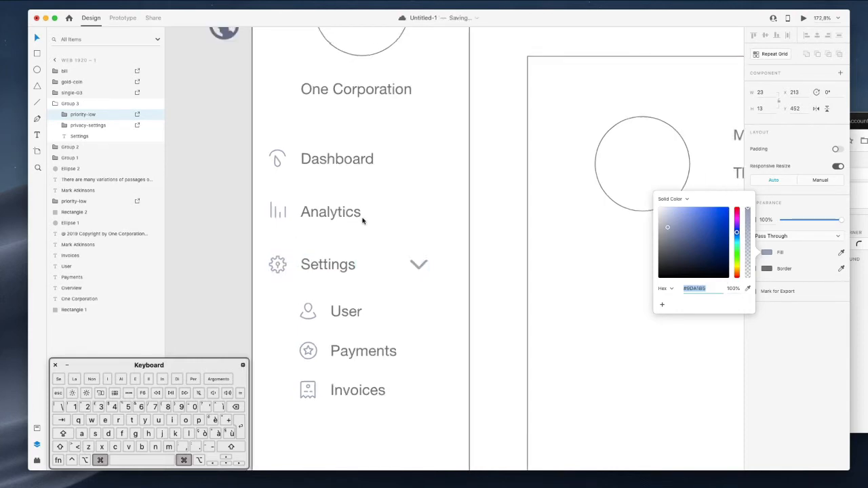
Shrink the Settings chevron to about 17.5 × 9.9, nudge it level with the label and shift it outward to X 228.5
{"action": "left_click_drag", "start_coordinate": [406, 266], "coordinate": [408, 265]}
{"action": "key", "text": "Down"}
{"action": "key", "text": "Down"}
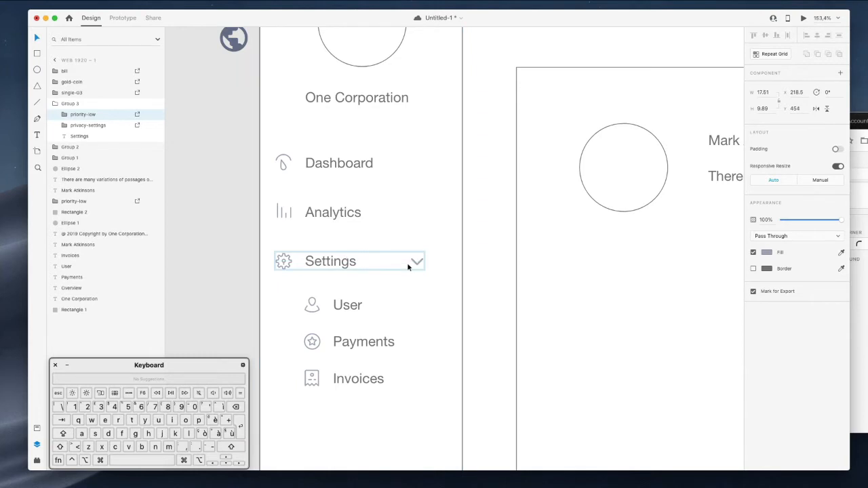
{"action": "scroll", "coordinate": [407, 262], "scroll_direction": "down", "scroll_amount": 2}
{"action": "scroll", "coordinate": [357, 251], "scroll_direction": "down", "scroll_amount": 2}
{"action": "key", "text": "shift+Right"}
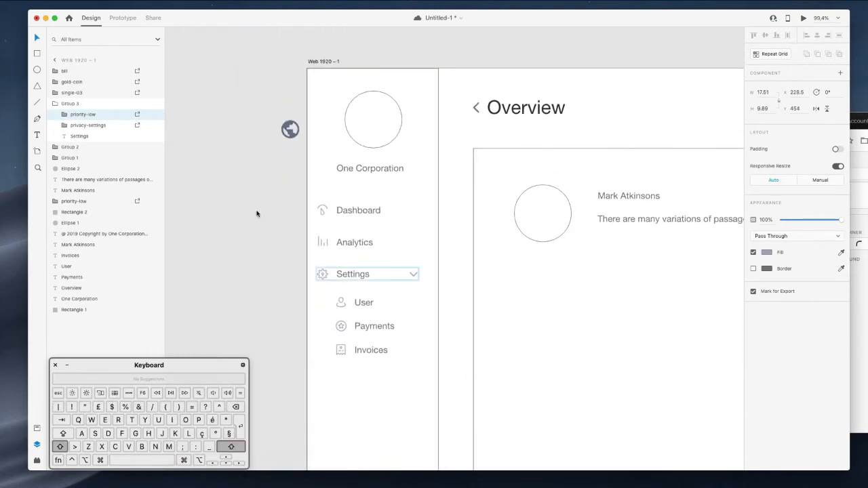
{"action": "left_click", "coordinate": [240, 182]}
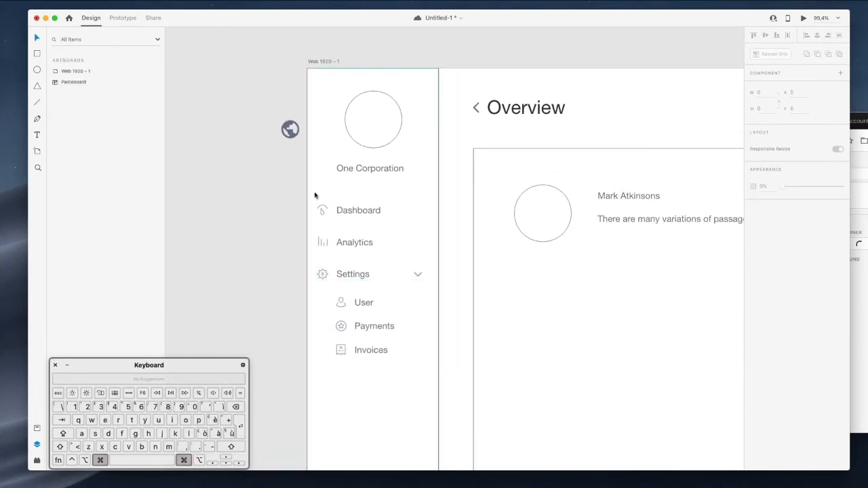
Select all sidebar menu labels and icons from Dashboard to Invoices and nudge them right to X 35
{"action": "scroll", "coordinate": [286, 179], "scroll_direction": "down", "scroll_amount": 3}
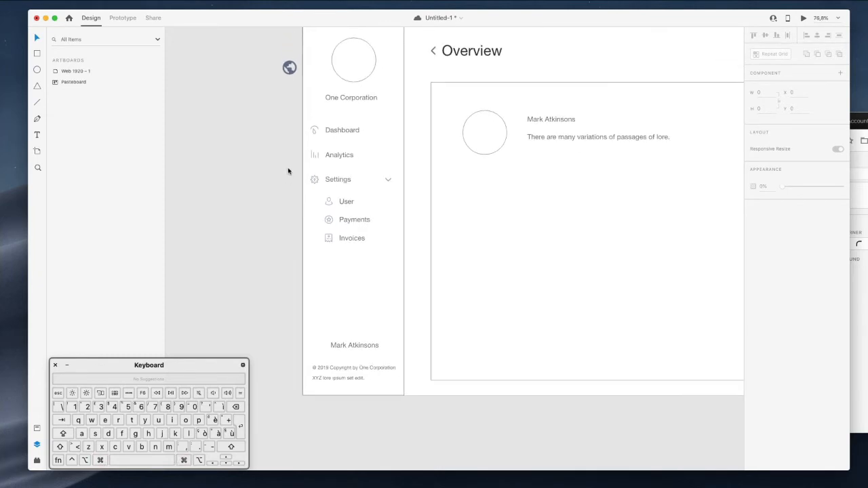
{"action": "left_click_drag", "start_coordinate": [291, 115], "coordinate": [379, 262]}
{"action": "left_click", "coordinate": [350, 274], "text": "shift"}
{"action": "key", "text": "Right"}
{"action": "key", "text": "Right"}
{"action": "key", "text": "Right"}
{"action": "key", "text": "Right"}
{"action": "key", "text": "Right"}
{"action": "key", "text": "Right"}
{"action": "key", "text": "Right"}
{"action": "key", "text": "Right"}
{"action": "key", "text": "Right"}
{"action": "key", "text": "Right"}
{"action": "key", "text": "Right"}
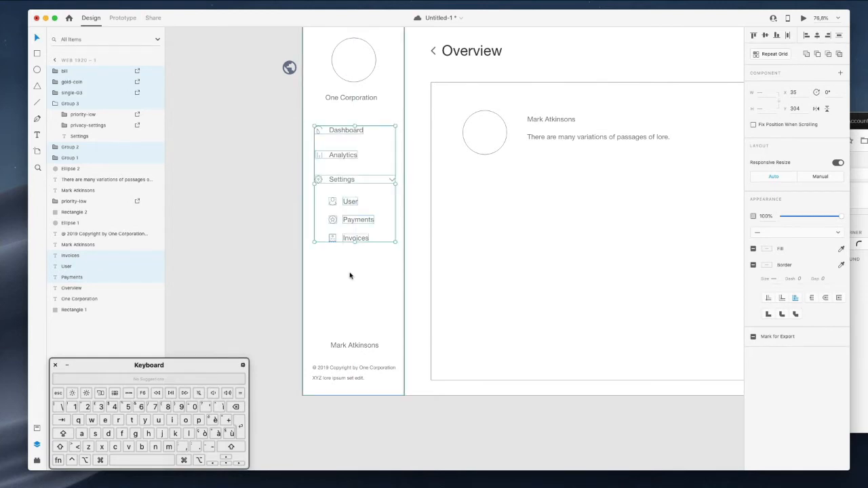
{"action": "left_click", "coordinate": [258, 127]}
Move the globe icon into the circle above One Corporation and center the two horizontally
{"action": "scroll", "coordinate": [255, 128], "scroll_direction": "up", "scroll_amount": 4}
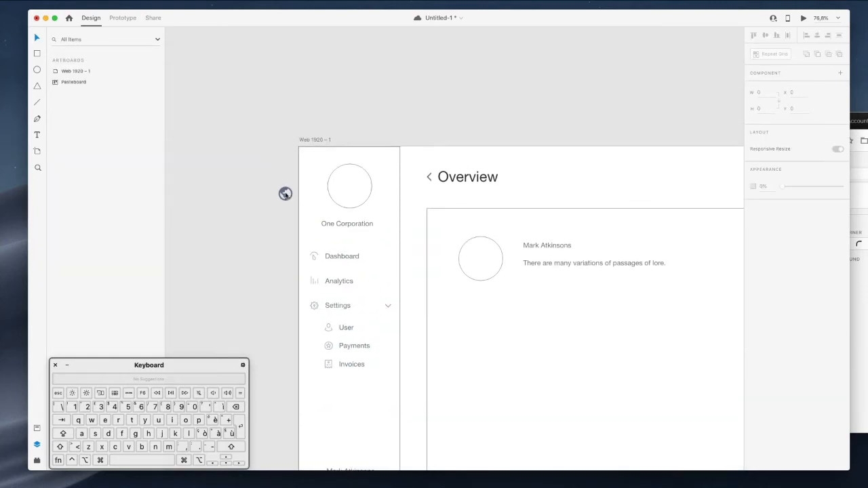
{"action": "left_click_drag", "start_coordinate": [285, 196], "coordinate": [350, 186]}
{"action": "left_click", "coordinate": [366, 174], "text": "shift"}
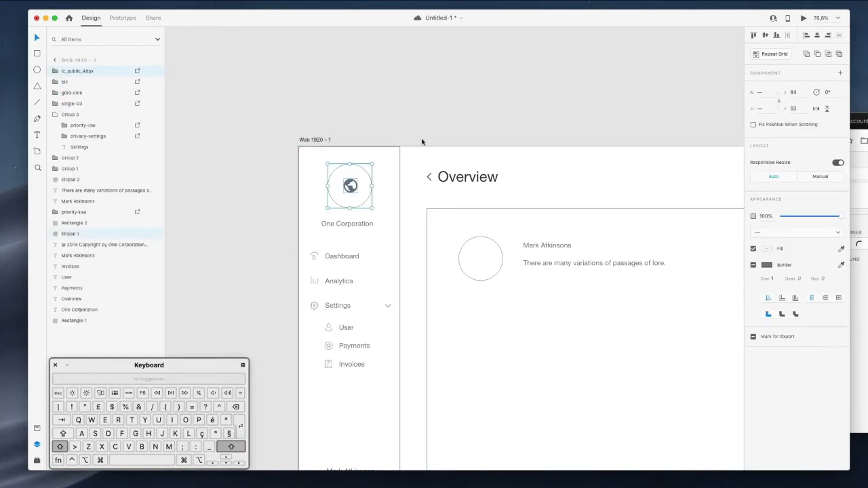
{"action": "left_click", "coordinate": [816, 36]}
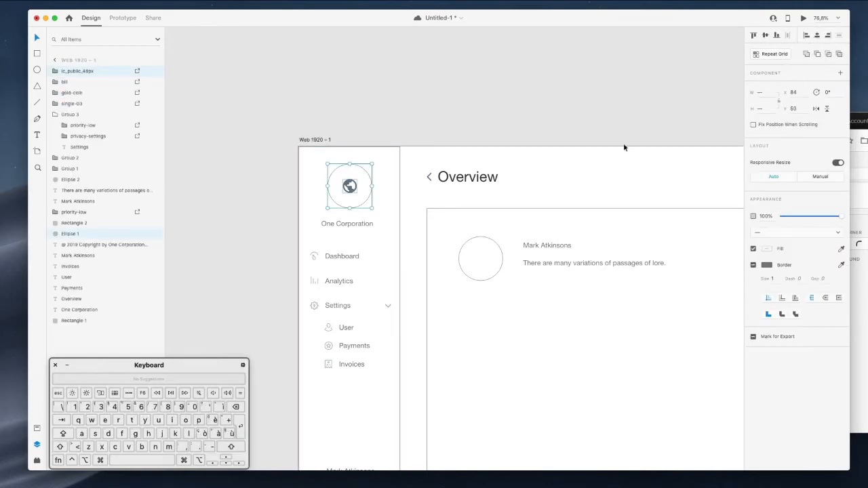
{"action": "left_click", "coordinate": [407, 111]}
{"action": "scroll", "coordinate": [407, 107], "scroll_direction": "down", "scroll_amount": 2}
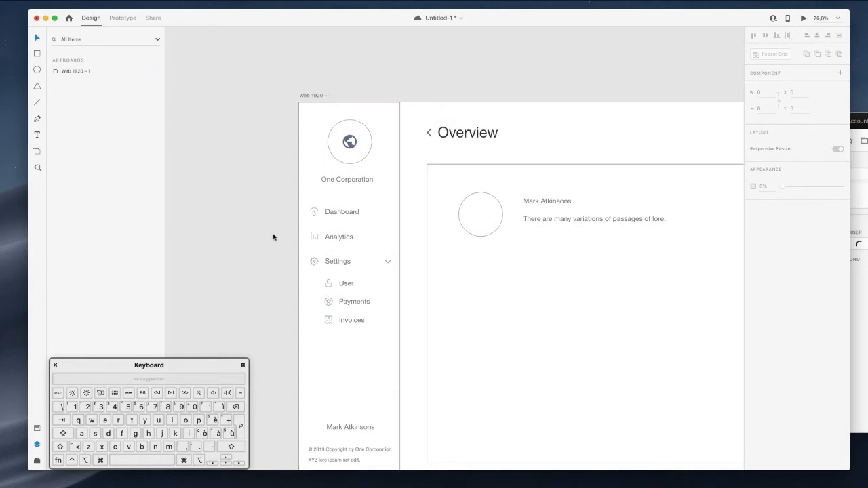
Change the globe icon's fill to bright blue (#224AFF)
{"action": "left_click", "coordinate": [349, 142]}
{"action": "scroll", "coordinate": [347, 143], "scroll_direction": "down", "scroll_amount": 3}
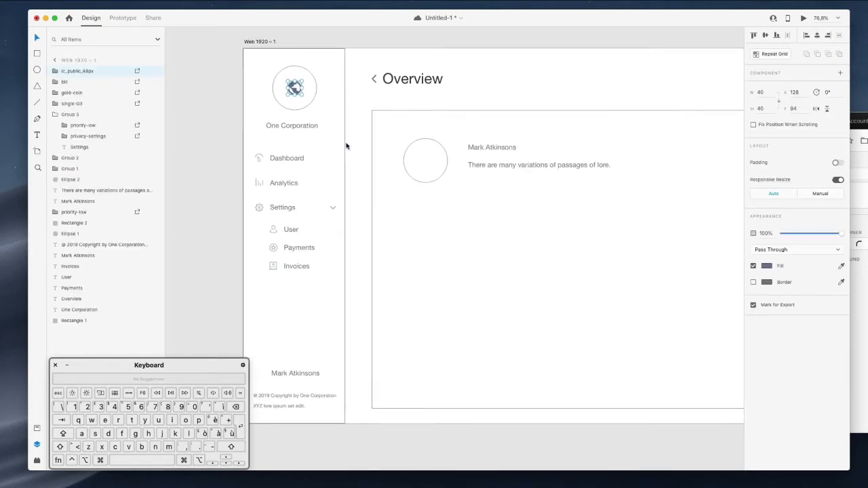
{"action": "left_click", "coordinate": [767, 266]}
{"action": "left_click_drag", "start_coordinate": [685, 234], "coordinate": [719, 216]}
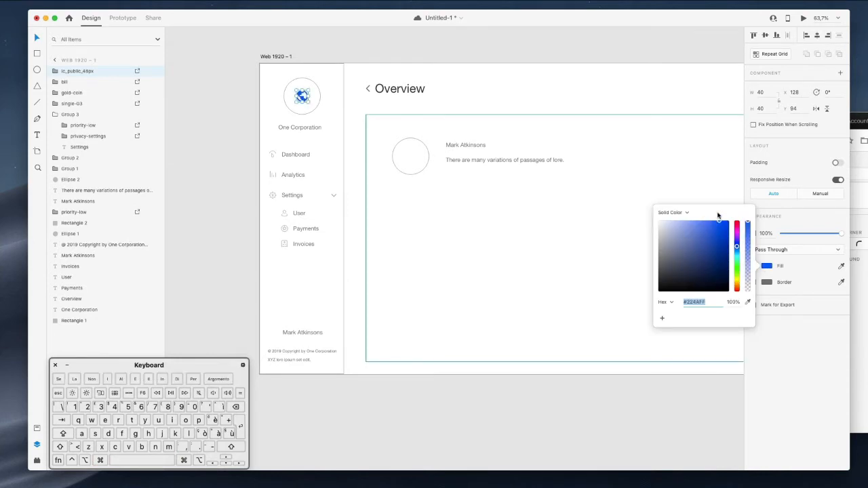
{"action": "left_click", "coordinate": [367, 51]}
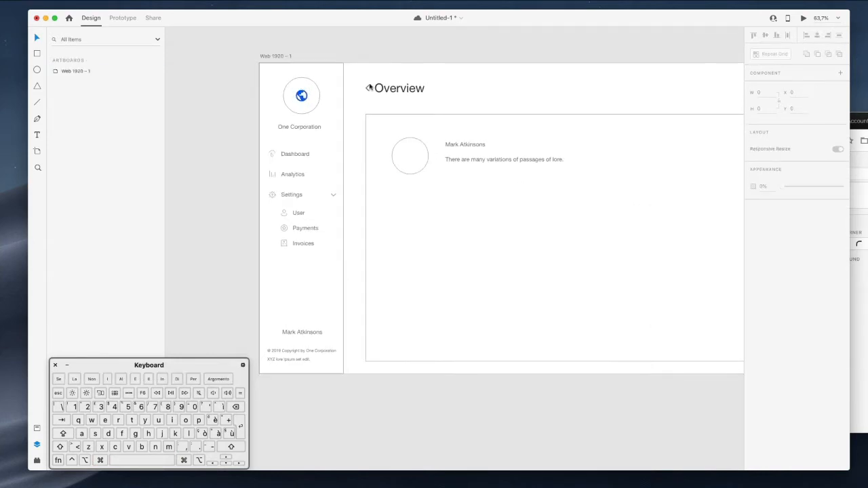
Give the circle around the globe a light grey border sampled from the Settings gear icon
{"action": "left_click", "coordinate": [317, 107]}
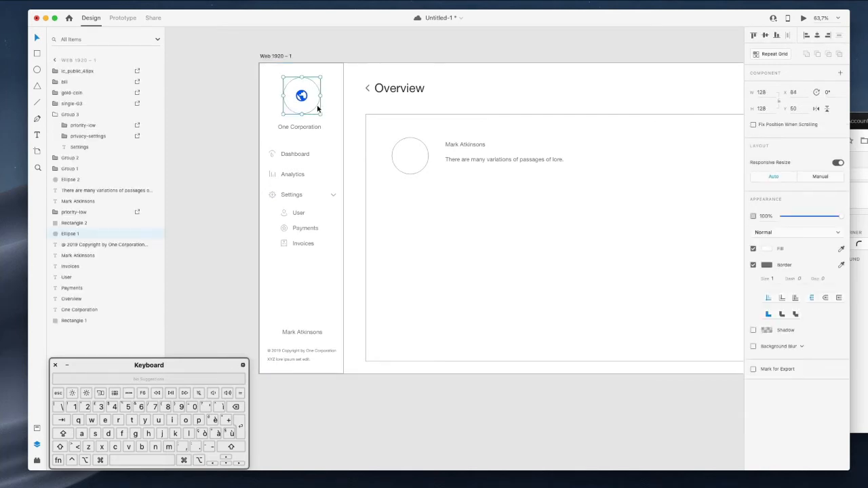
{"action": "left_click", "coordinate": [764, 266]}
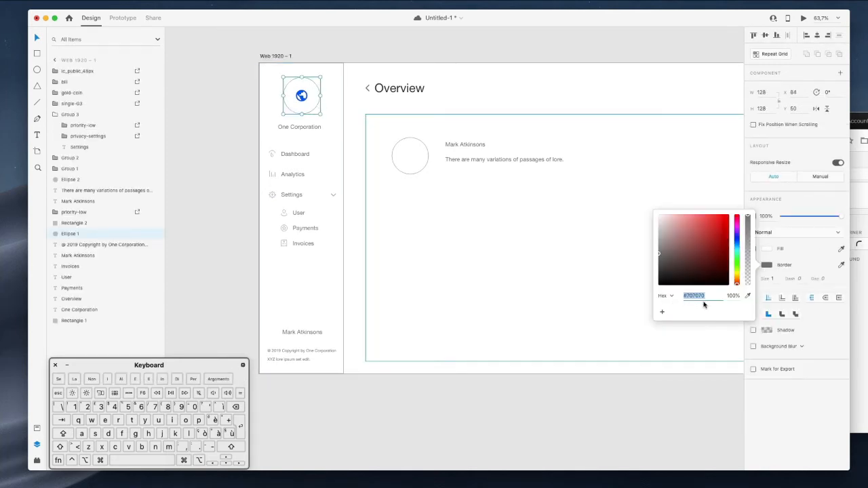
{"action": "left_click", "coordinate": [747, 296]}
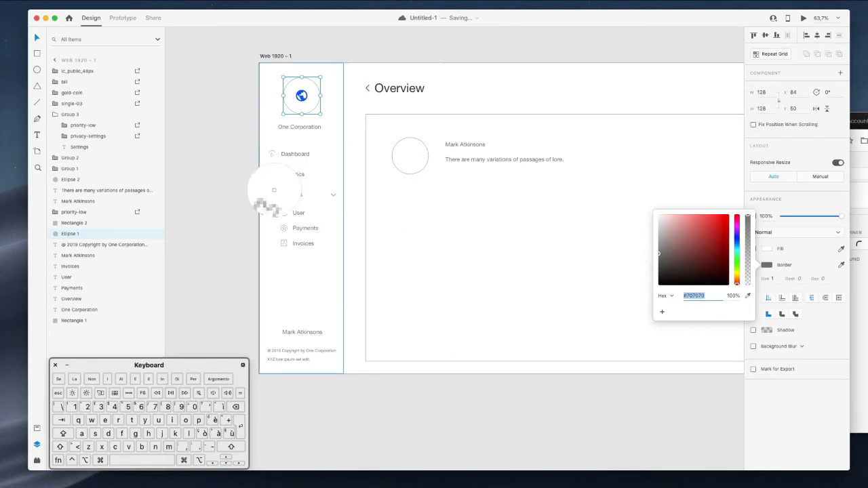
{"action": "left_click", "coordinate": [269, 201]}
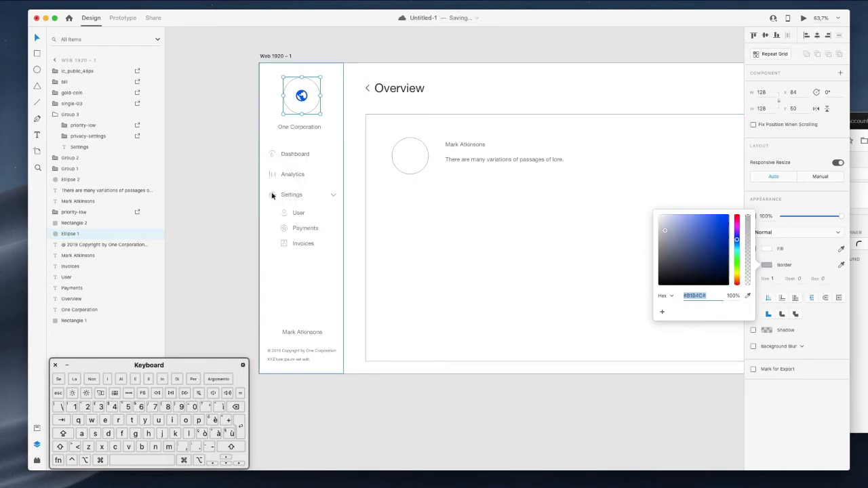
{"action": "left_click", "coordinate": [207, 142]}
Turn on the shadow of the sidebar's background rectangle
{"action": "scroll", "coordinate": [207, 143], "scroll_direction": "up", "scroll_amount": 4}
{"action": "scroll", "coordinate": [207, 143], "scroll_direction": "down", "scroll_amount": 5}
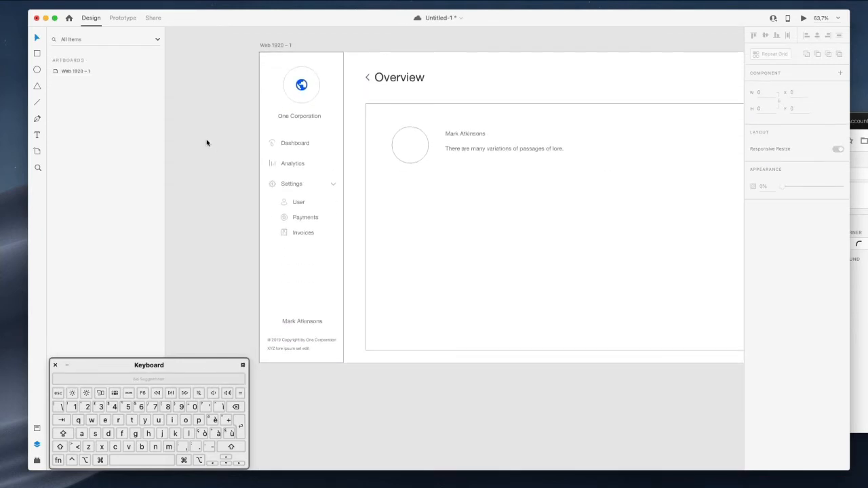
{"action": "scroll", "coordinate": [251, 138], "scroll_direction": "right", "scroll_amount": 3}
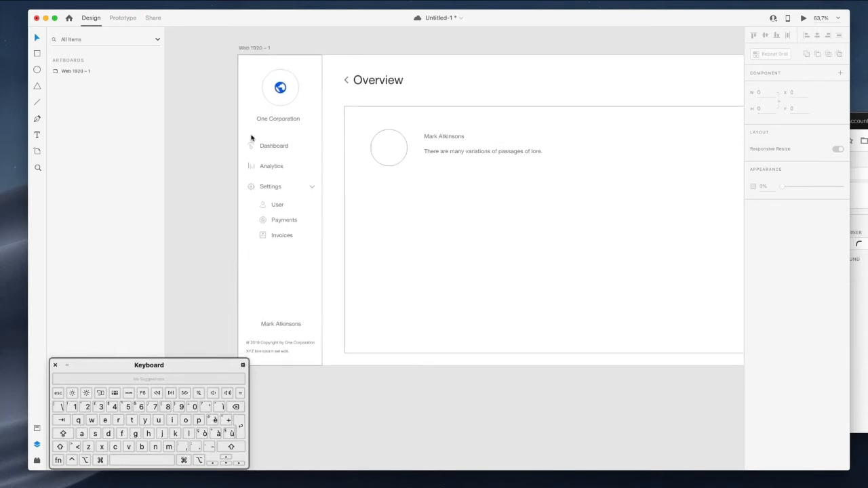
{"action": "left_click", "coordinate": [305, 132]}
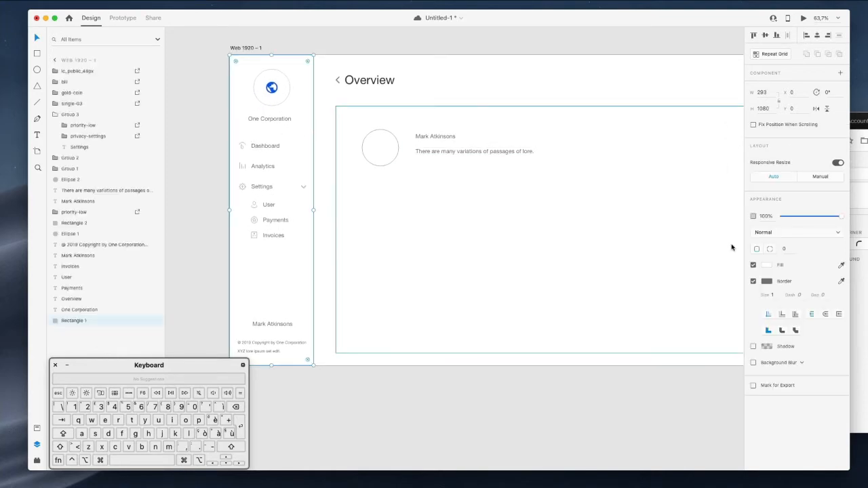
{"action": "left_click", "coordinate": [752, 346]}
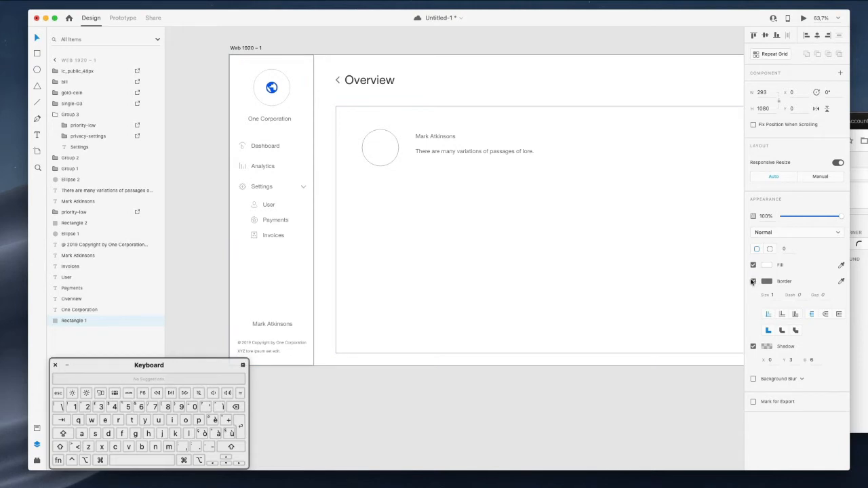
Remove the border from the sidebar's background rectangle and set its shadow blur to 21
{"action": "left_click", "coordinate": [753, 281]}
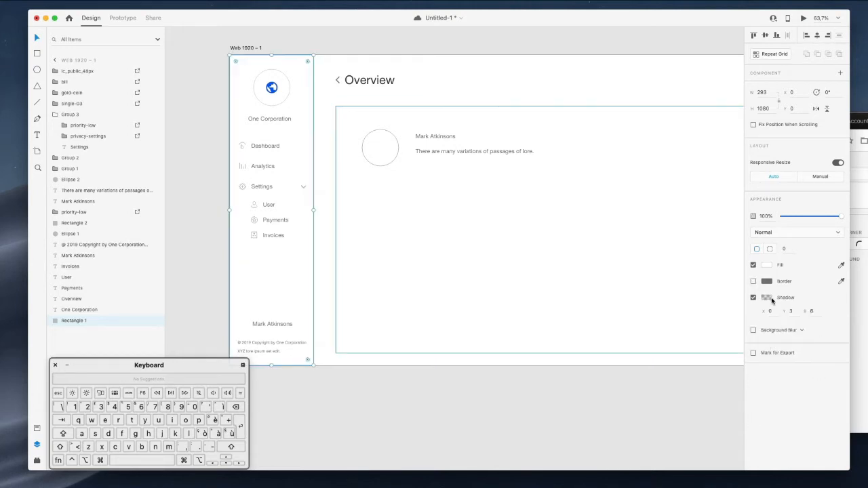
{"action": "left_click", "coordinate": [767, 299]}
{"action": "left_click", "coordinate": [812, 312]}
{"action": "key", "text": "shift+Up"}
{"action": "key", "text": "Up"}
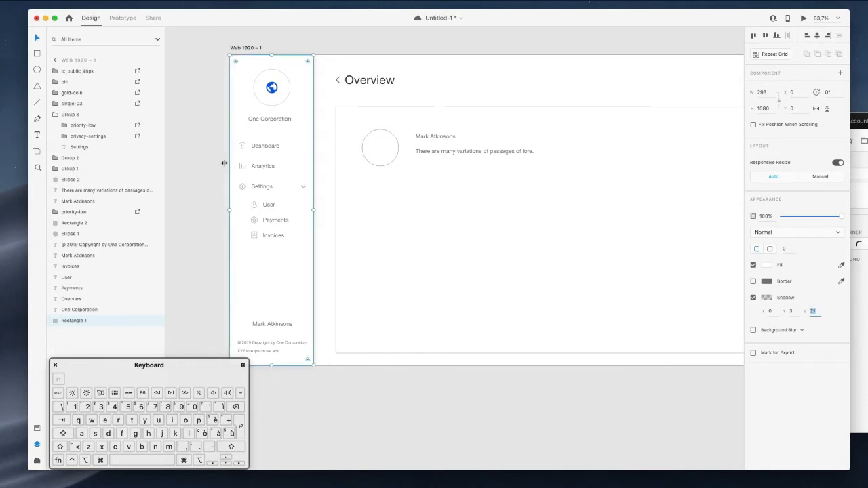
{"action": "left_click", "coordinate": [175, 132]}
Change the One Corporation text's fill to black (#000000)
{"action": "left_click", "coordinate": [270, 119]}
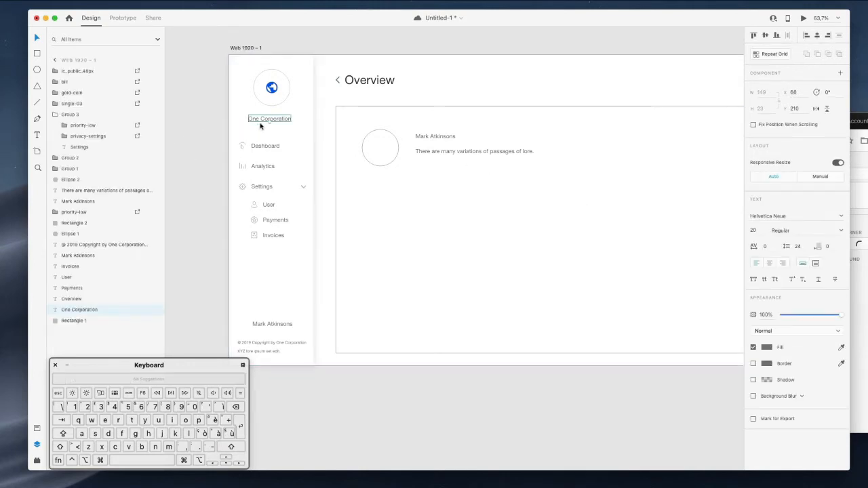
{"action": "left_click", "coordinate": [766, 348]}
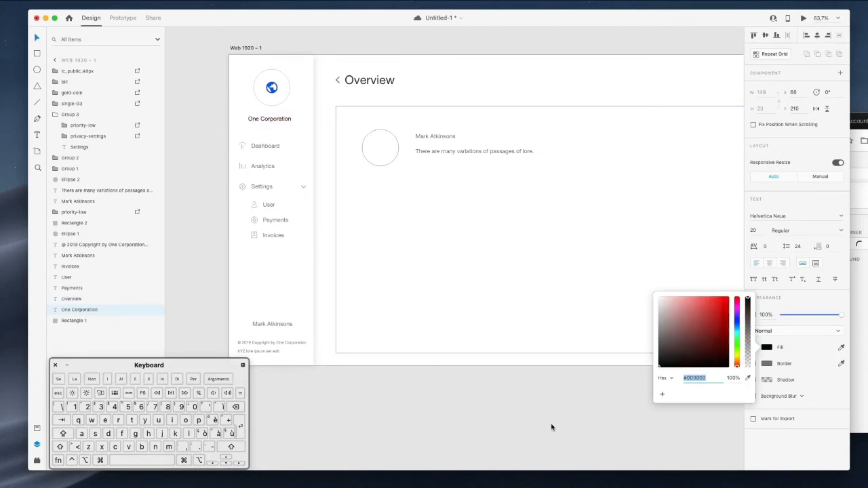
{"action": "left_click", "coordinate": [215, 94]}
Copy the profile circle from the Overview panel and paste it over the user's name near the sidebar's bottom
{"action": "scroll", "coordinate": [216, 94], "scroll_direction": "down", "scroll_amount": 5}
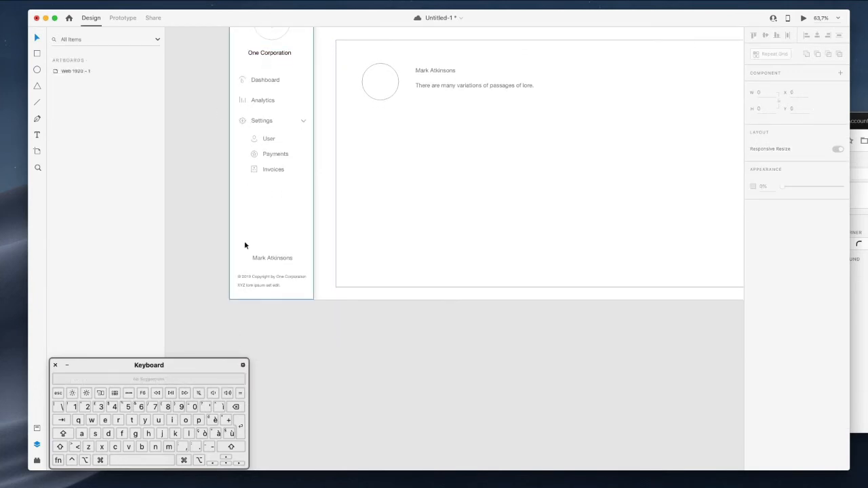
{"action": "left_click", "coordinate": [387, 63]}
{"action": "scroll", "coordinate": [232, 266], "scroll_direction": "up", "scroll_amount": 5}
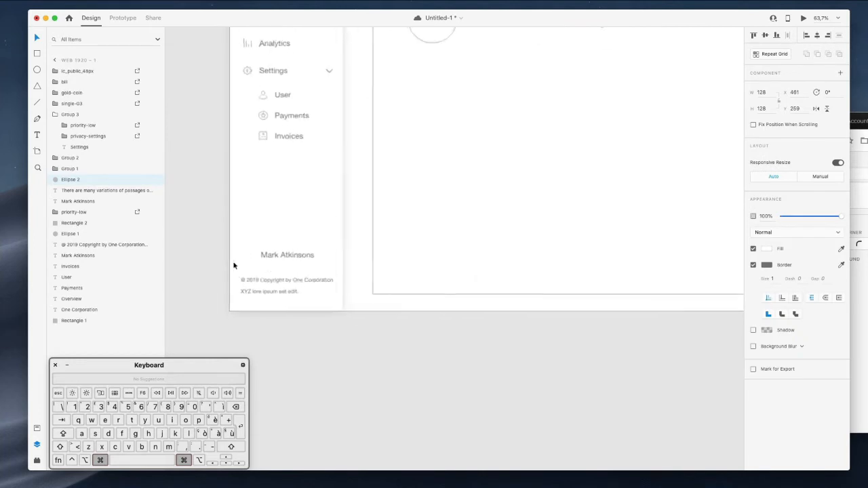
{"action": "scroll", "coordinate": [258, 253], "scroll_direction": "up", "scroll_amount": 3}
{"action": "key", "text": "super+v"}
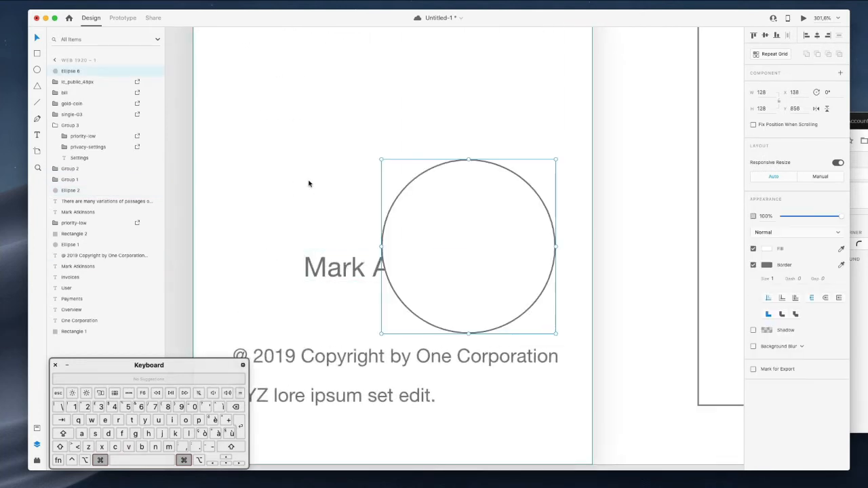
{"action": "left_click_drag", "start_coordinate": [530, 221], "coordinate": [352, 243]}
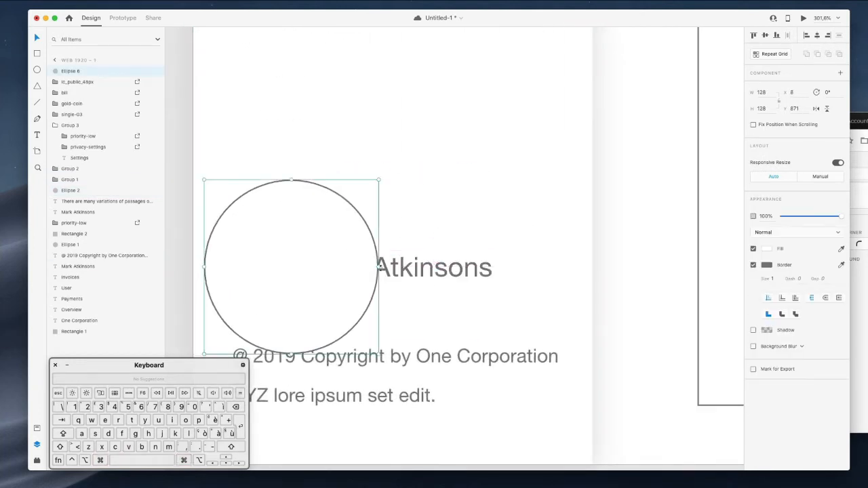
Resize the pasted circle to 38 × 38 and place it before the user's name, flush with the copyright text's left edge
{"action": "left_click_drag", "start_coordinate": [377, 179], "coordinate": [324, 223]}
{"action": "left_click_drag", "start_coordinate": [303, 258], "coordinate": [270, 265]}
{"action": "left_click_drag", "start_coordinate": [301, 234], "coordinate": [293, 241]}
{"action": "left_click_drag", "start_coordinate": [271, 270], "coordinate": [263, 267]}
{"action": "scroll", "coordinate": [292, 243], "scroll_direction": "down", "scroll_amount": 3}
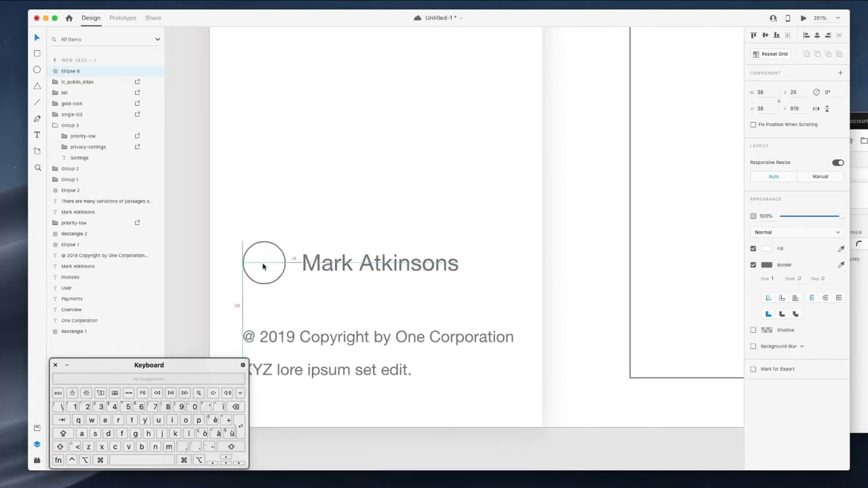
{"action": "scroll", "coordinate": [263, 267], "scroll_direction": "down", "scroll_amount": 10}
{"action": "scroll", "coordinate": [263, 267], "scroll_direction": "up", "scroll_amount": 5}
{"action": "scroll", "coordinate": [264, 267], "scroll_direction": "down", "scroll_amount": 3}
{"action": "left_click", "coordinate": [232, 198]}
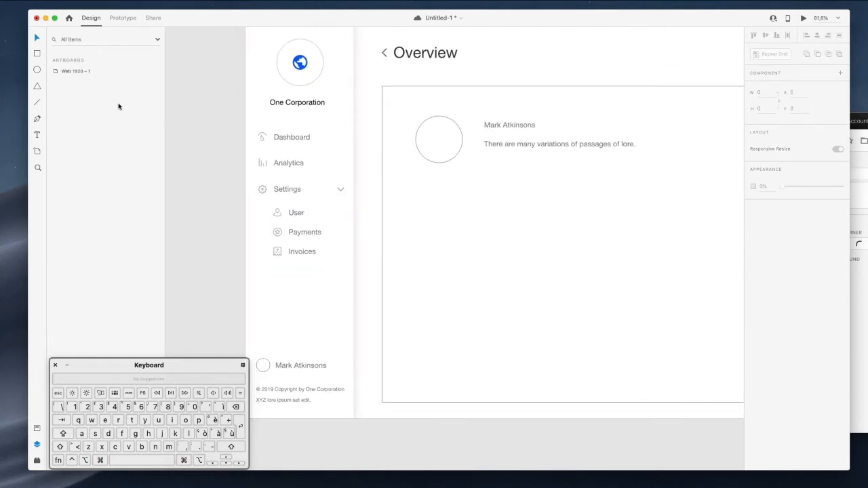
Fill the small sidebar circle with an avatar from the UI Faces plugin, adding TinyFac.es to the image sources
{"action": "left_click", "coordinate": [264, 366]}
{"action": "scroll", "coordinate": [266, 370], "scroll_direction": "down", "scroll_amount": 3}
{"action": "scroll", "coordinate": [265, 371], "scroll_direction": "left", "scroll_amount": 2}
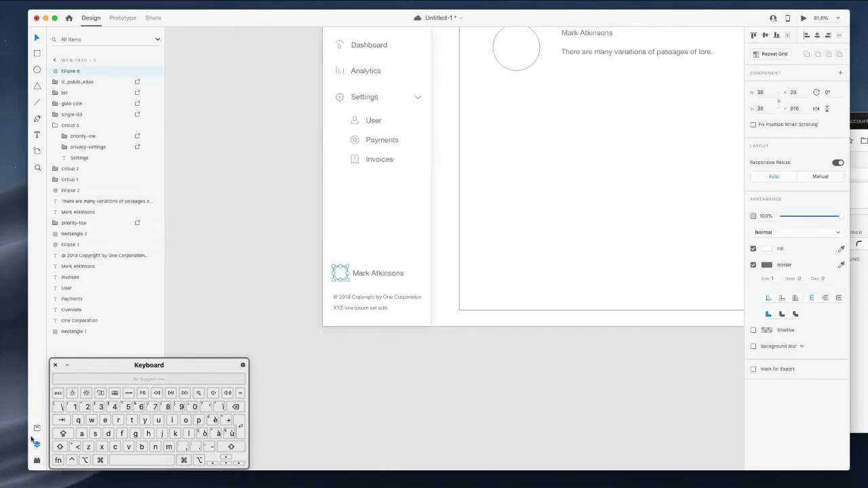
{"action": "left_click", "coordinate": [37, 462]}
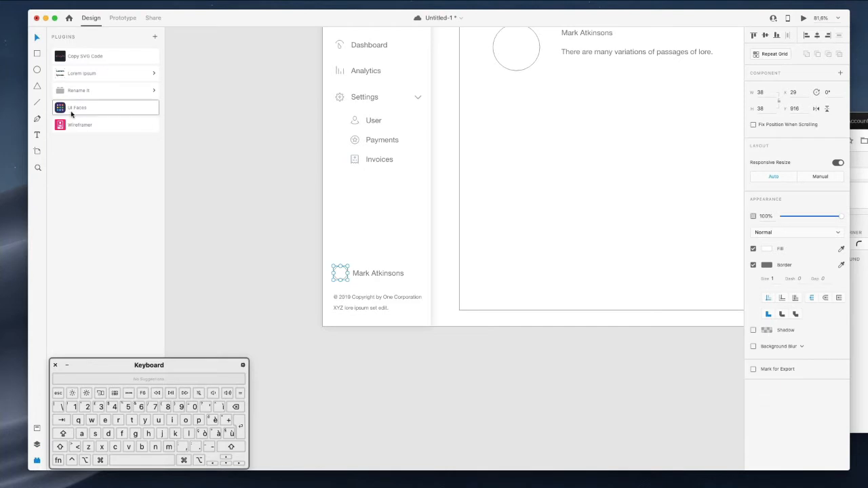
{"action": "left_click", "coordinate": [72, 112]}
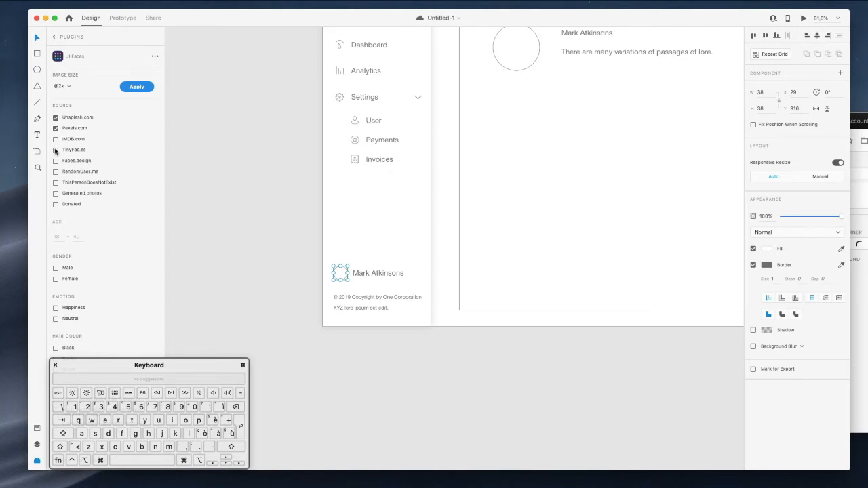
{"action": "left_click", "coordinate": [130, 90]}
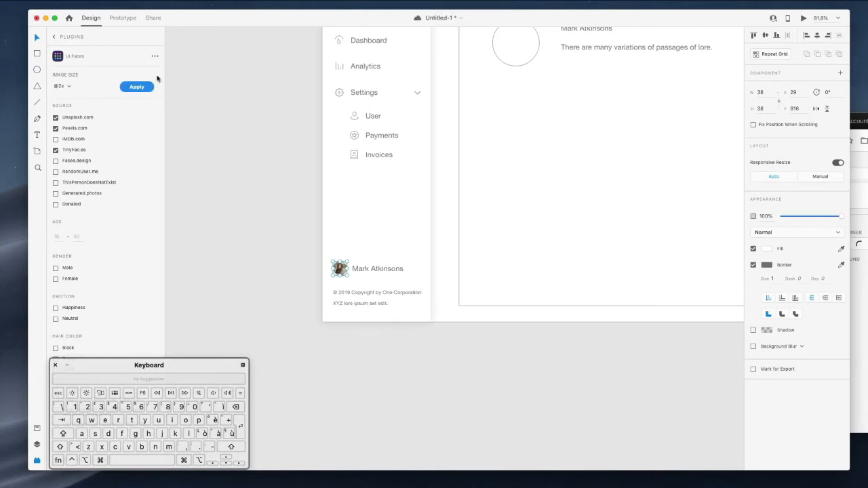
Reapply UI Faces to the sidebar circle repeatedly to swap its avatar for a suitable portrait
{"action": "left_click", "coordinate": [141, 91]}
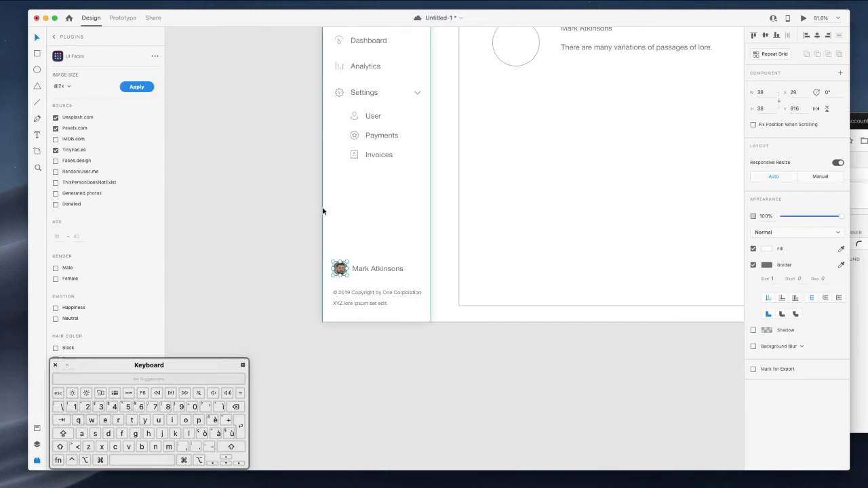
{"action": "left_click", "coordinate": [132, 90]}
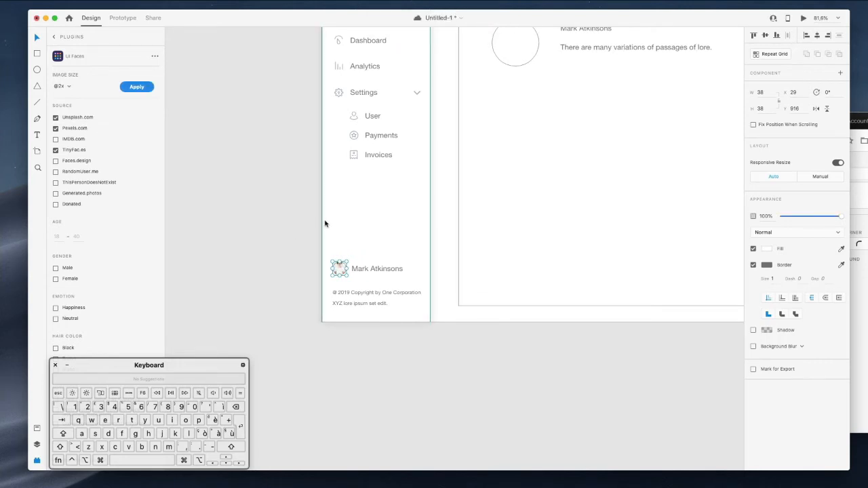
{"action": "left_click", "coordinate": [138, 88]}
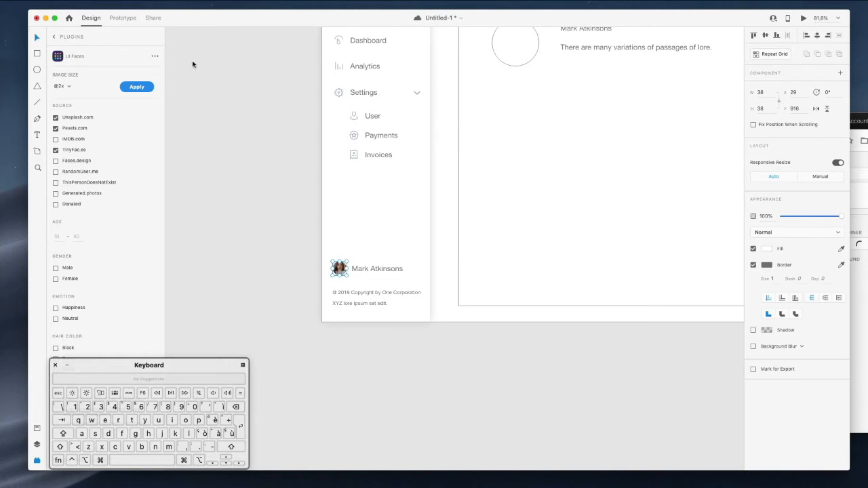
{"action": "left_click", "coordinate": [139, 88]}
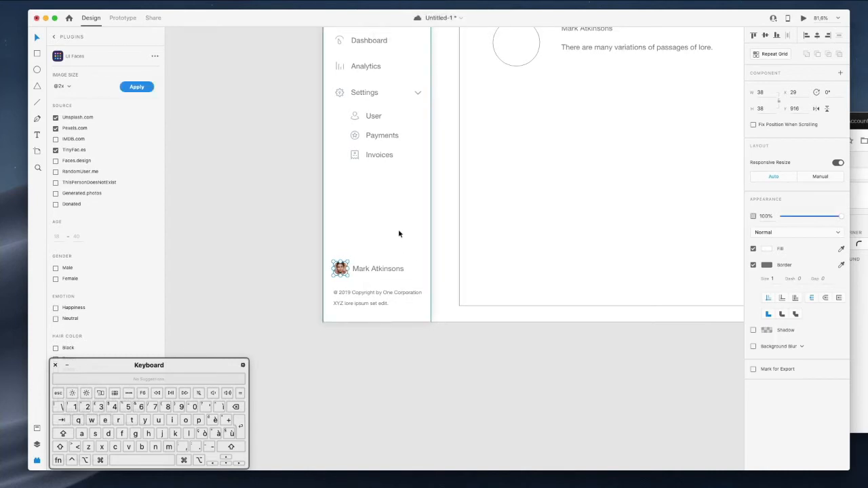
{"action": "scroll", "coordinate": [287, 217], "scroll_direction": "up", "scroll_amount": 5}
{"action": "scroll", "coordinate": [287, 217], "scroll_direction": "right", "scroll_amount": 5}
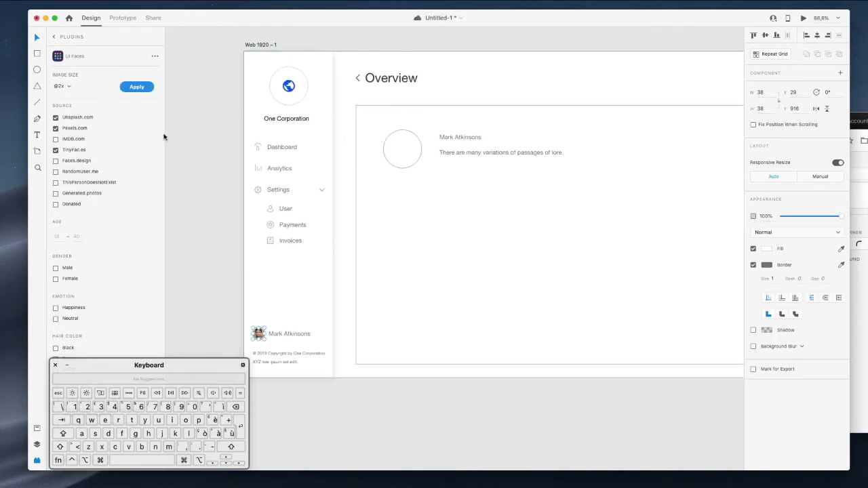
{"action": "left_click", "coordinate": [137, 87]}
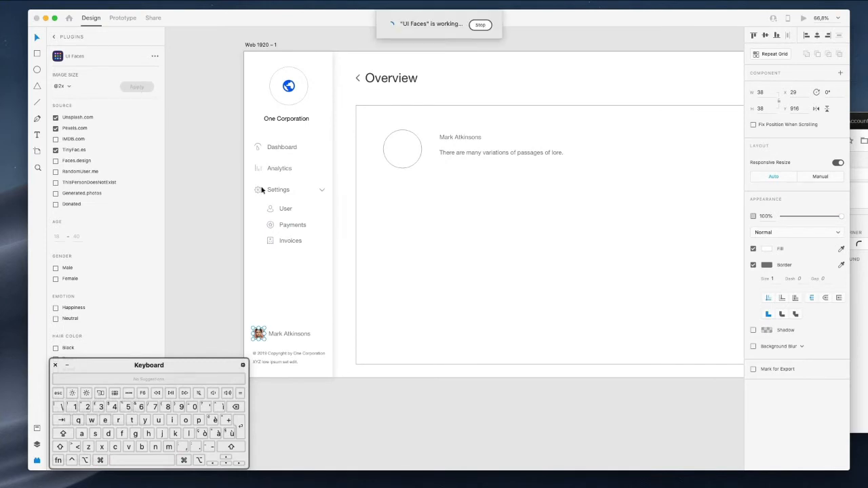
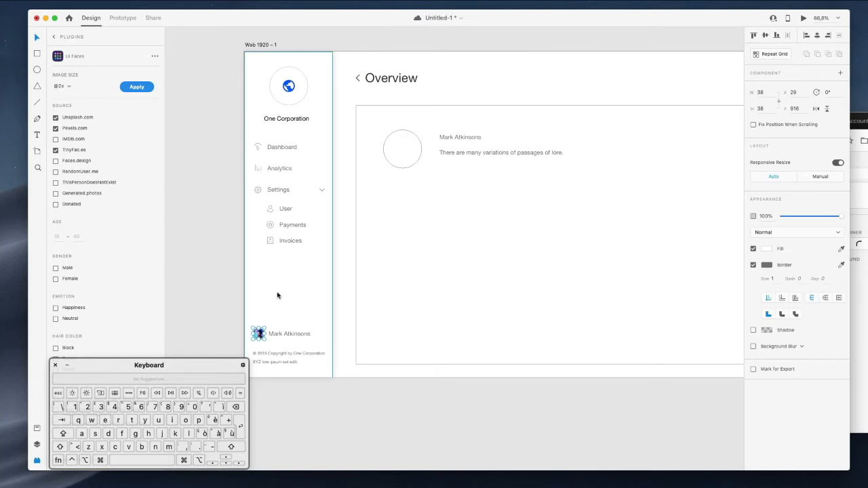
{"action": "left_click", "coordinate": [138, 88]}
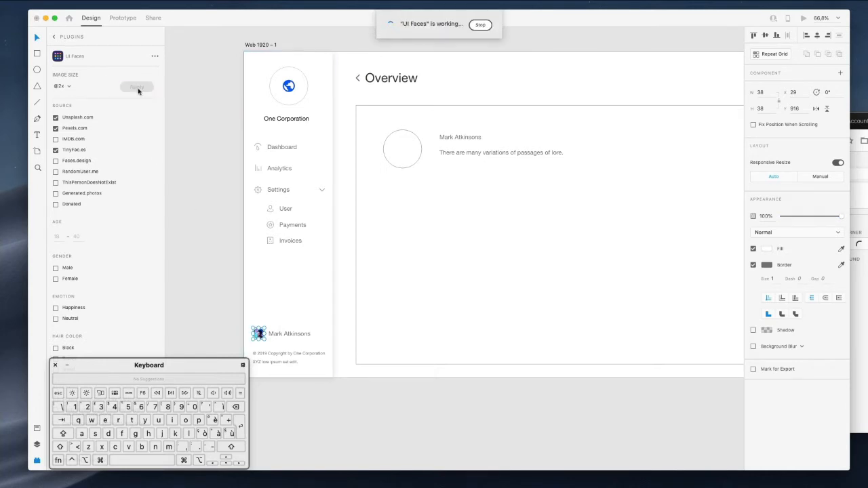
{"action": "left_click", "coordinate": [138, 88]}
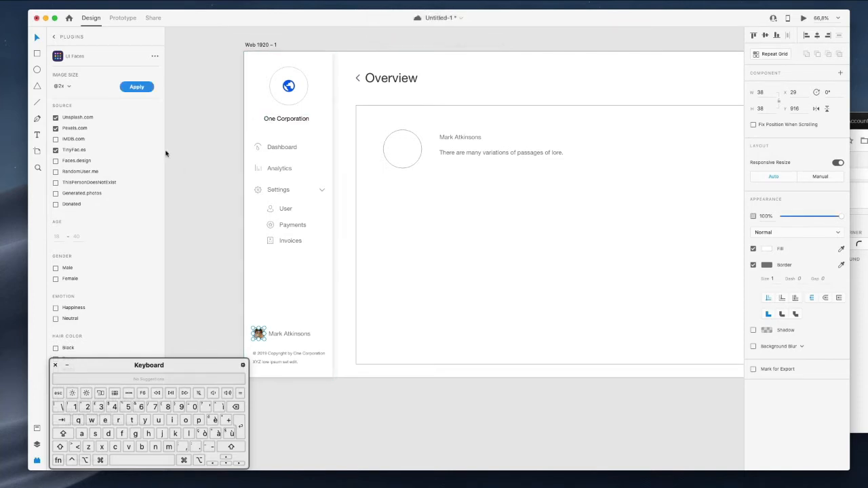
{"action": "left_click", "coordinate": [132, 90]}
{"action": "left_click", "coordinate": [135, 89]}
{"action": "left_click", "coordinate": [202, 217]}
{"action": "scroll", "coordinate": [207, 217], "scroll_direction": "right", "scroll_amount": 1}
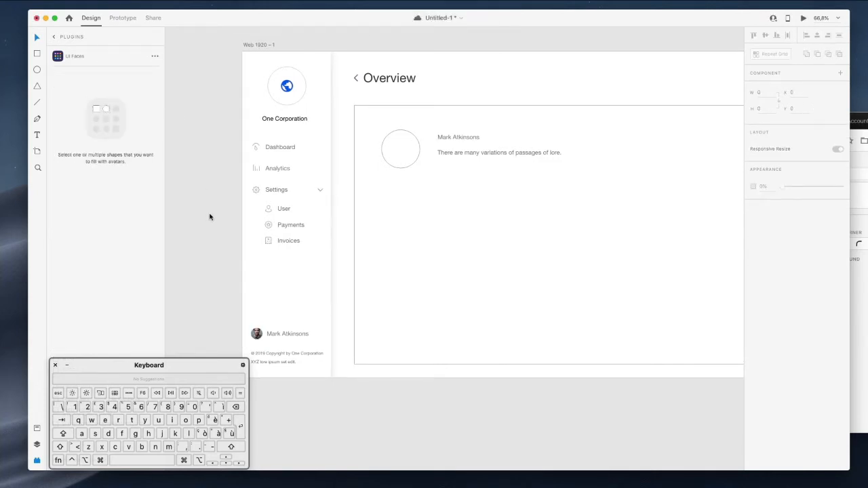
{"action": "scroll", "coordinate": [210, 219], "scroll_direction": "right", "scroll_amount": 2}
{"action": "scroll", "coordinate": [207, 246], "scroll_direction": "up", "scroll_amount": 2}
{"action": "scroll", "coordinate": [248, 331], "scroll_direction": "down", "scroll_amount": 3}
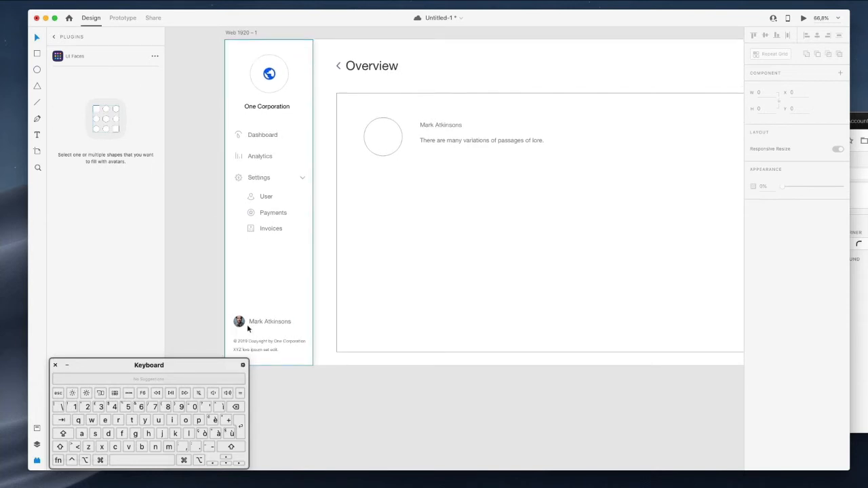
{"action": "scroll", "coordinate": [248, 329], "scroll_direction": "down", "scroll_amount": 3}
{"action": "scroll", "coordinate": [273, 259], "scroll_direction": "up", "scroll_amount": 8}
{"action": "scroll", "coordinate": [273, 259], "scroll_direction": "down", "scroll_amount": 4}
{"action": "scroll", "coordinate": [273, 260], "scroll_direction": "left", "scroll_amount": 2}
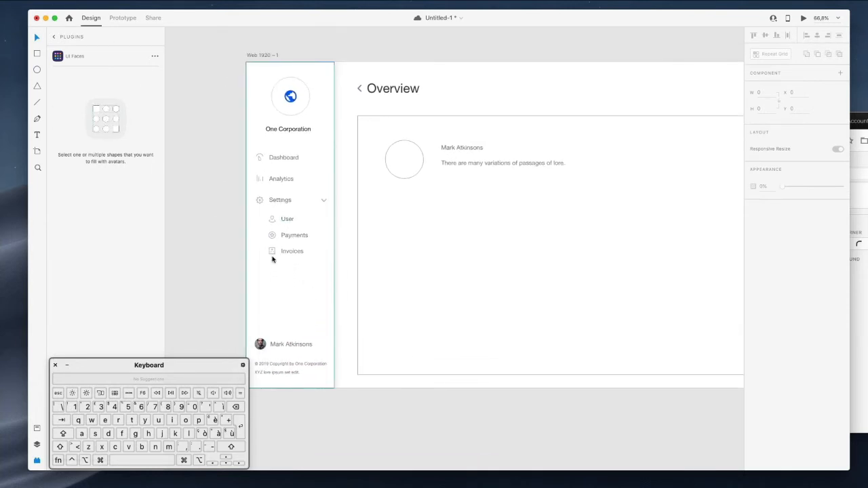
{"action": "scroll", "coordinate": [272, 259], "scroll_direction": "right", "scroll_amount": 5}
Copy the sidebar background rectangle and paste its appearance onto the large Overview panel rectangle
{"action": "right_click", "coordinate": [273, 173]}
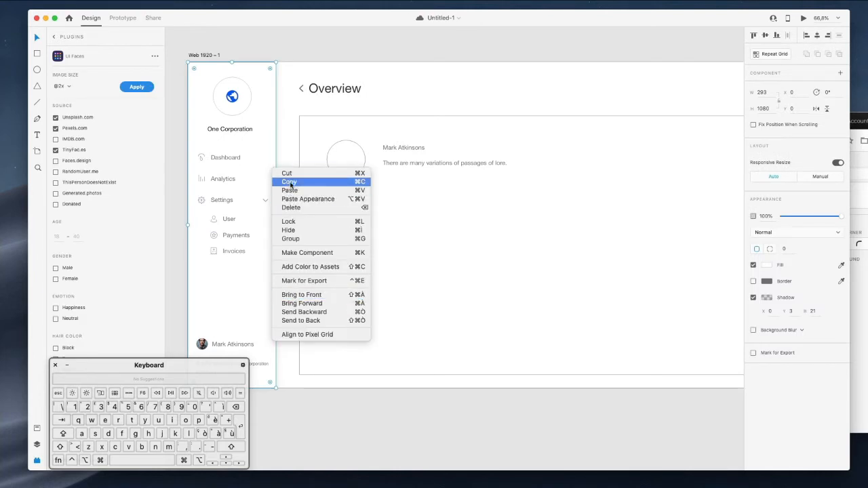
{"action": "left_click", "coordinate": [290, 182]}
{"action": "right_click", "coordinate": [351, 230]}
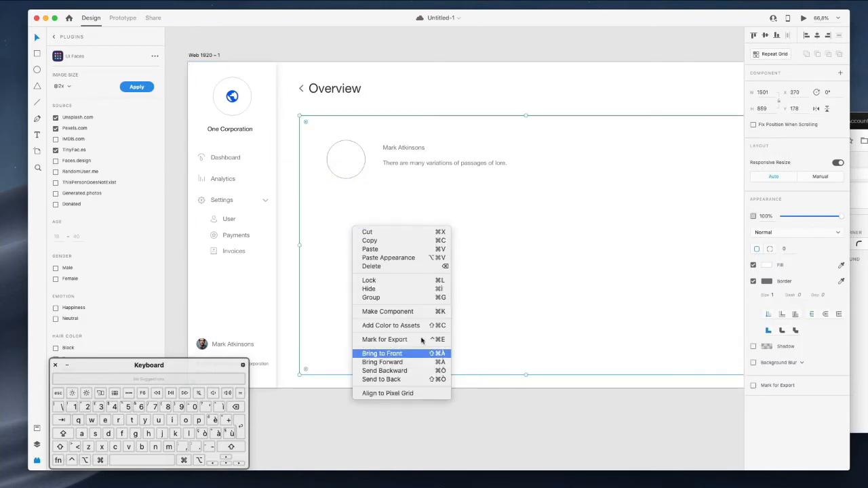
{"action": "left_click", "coordinate": [409, 259]}
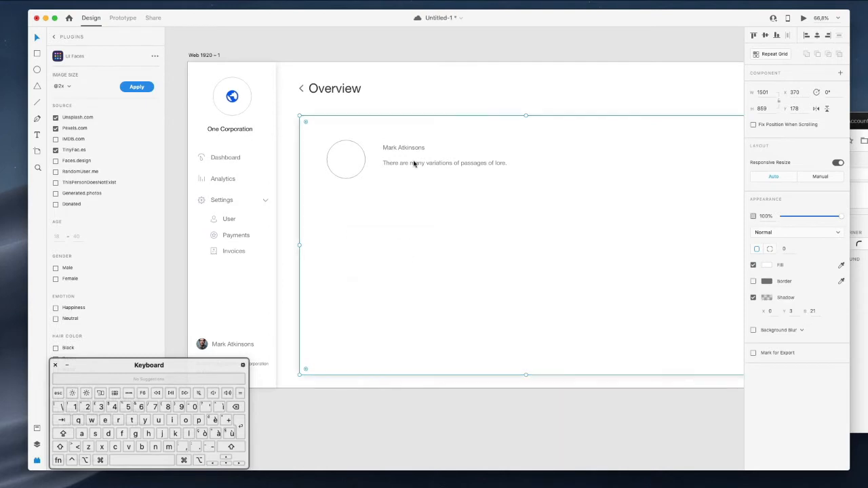
{"action": "left_click", "coordinate": [455, 81]}
Set the Overview panel rectangle's corner radius to 11
{"action": "scroll", "coordinate": [454, 82], "scroll_direction": "right", "scroll_amount": 3}
{"action": "scroll", "coordinate": [454, 82], "scroll_direction": "down", "scroll_amount": 3}
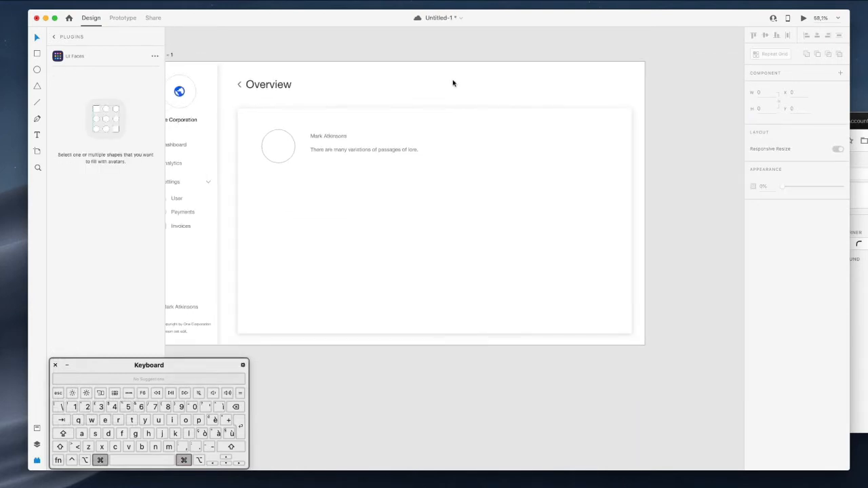
{"action": "scroll", "coordinate": [454, 83], "scroll_direction": "left", "scroll_amount": 2}
{"action": "left_click", "coordinate": [493, 135]}
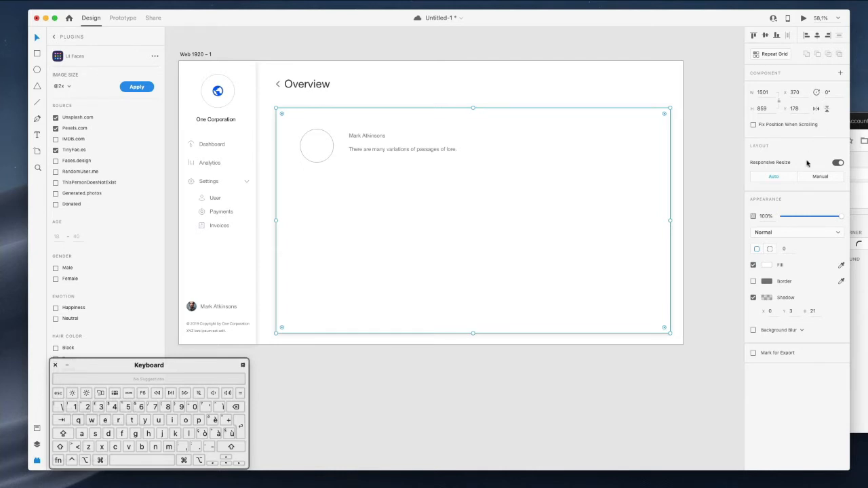
{"action": "left_click", "coordinate": [785, 249]}
{"action": "key", "text": "Up"}
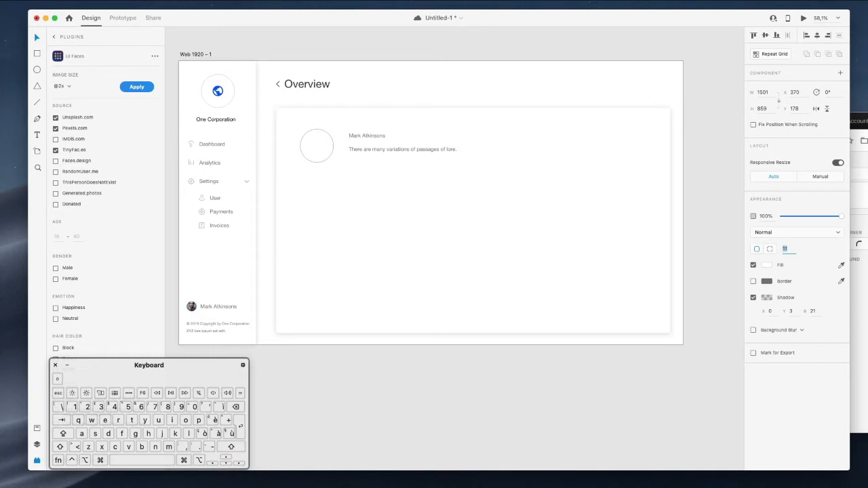
{"action": "left_click", "coordinate": [441, 52]}
Set the Overview title's font size to 38
{"action": "scroll", "coordinate": [432, 100], "scroll_direction": "right", "scroll_amount": 1}
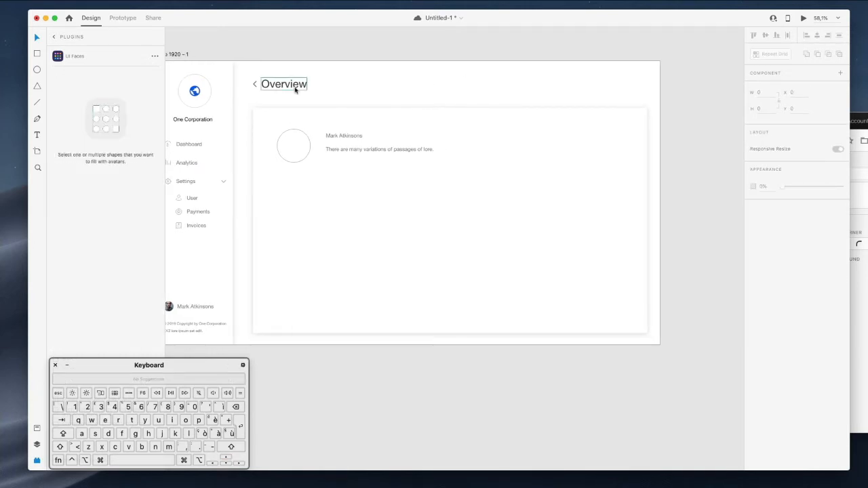
{"action": "left_click", "coordinate": [296, 90]}
{"action": "scroll", "coordinate": [672, 130], "scroll_direction": "left", "scroll_amount": 2}
{"action": "left_click", "coordinate": [754, 231]}
{"action": "key", "text": "Down"}
{"action": "key", "text": "Down"}
{"action": "key", "text": "Down"}
{"action": "key", "text": "Down"}
{"action": "key", "text": "Return"}
Nudge the Overview title horizontally to X 409, keeping it beside the back chevron
{"action": "key", "text": "Right"}
{"action": "key", "text": "Right"}
{"action": "key", "text": "Right"}
{"action": "key", "text": "Right"}
{"action": "key", "text": "Right"}
{"action": "key", "text": "Right"}
{"action": "key", "text": "Right"}
{"action": "key", "text": "Right"}
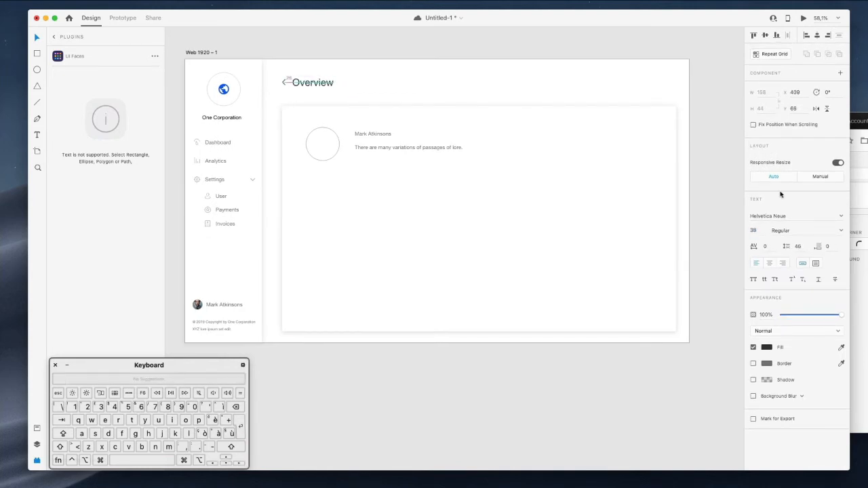
Set the Overview title's font weight to Light
{"action": "left_click", "coordinate": [841, 232]}
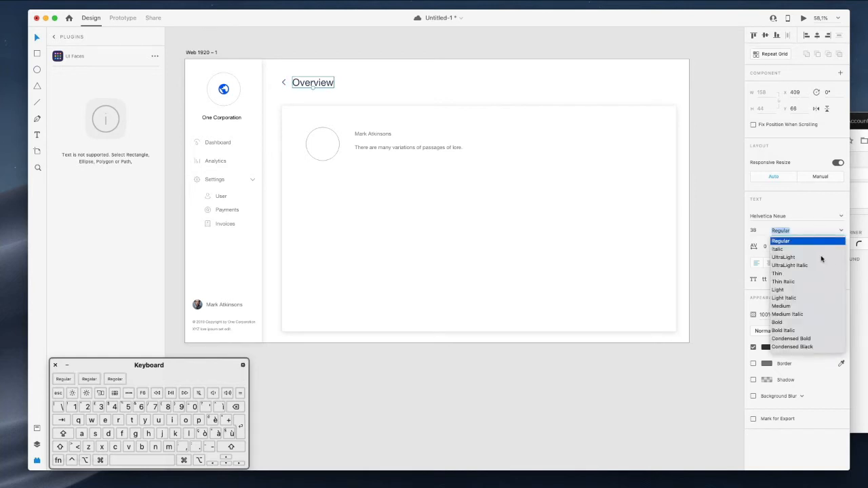
{"action": "left_click", "coordinate": [780, 291]}
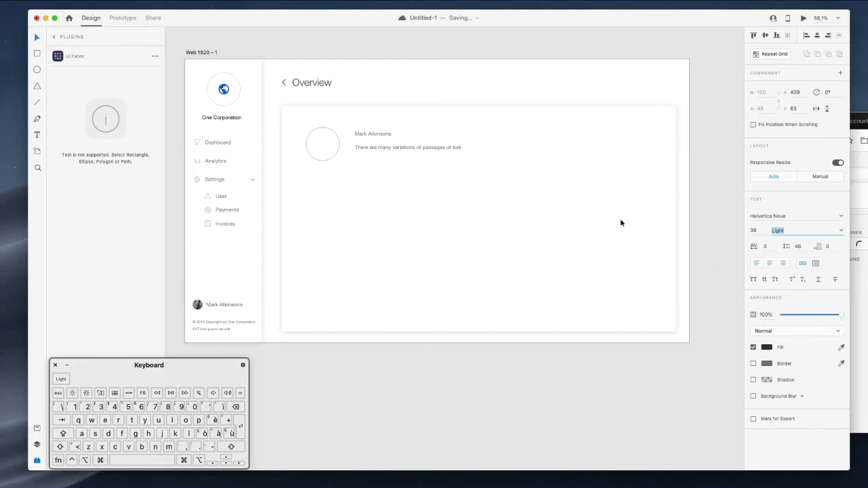
{"action": "left_click", "coordinate": [422, 72]}
{"action": "left_click", "coordinate": [484, 48]}
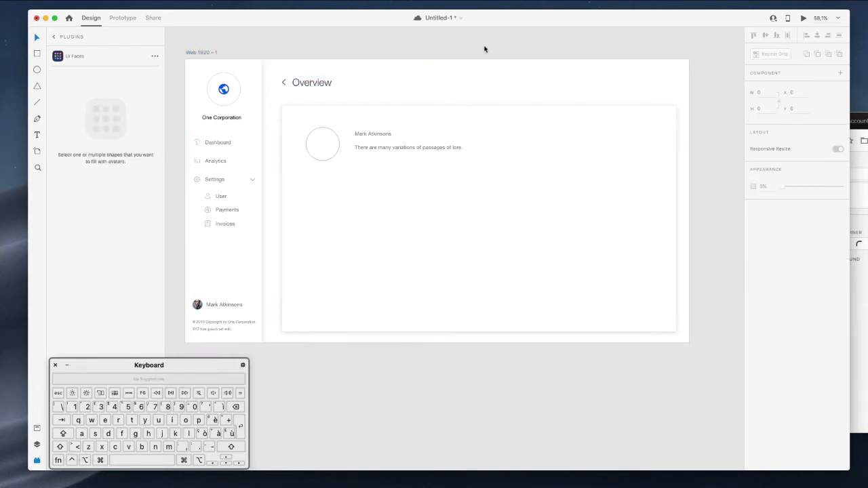
{"action": "scroll", "coordinate": [483, 49], "scroll_direction": "left", "scroll_amount": 1}
{"action": "scroll", "coordinate": [346, 70], "scroll_direction": "right", "scroll_amount": 1}
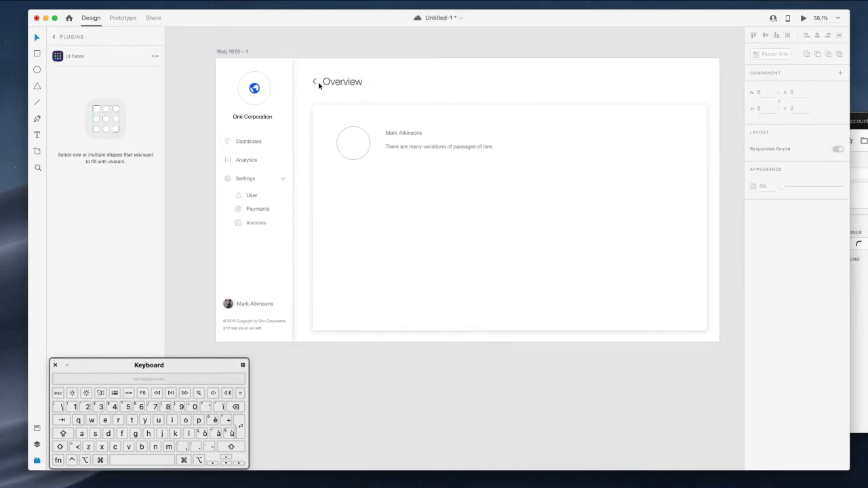
{"action": "scroll", "coordinate": [318, 84], "scroll_direction": "down", "scroll_amount": 1}
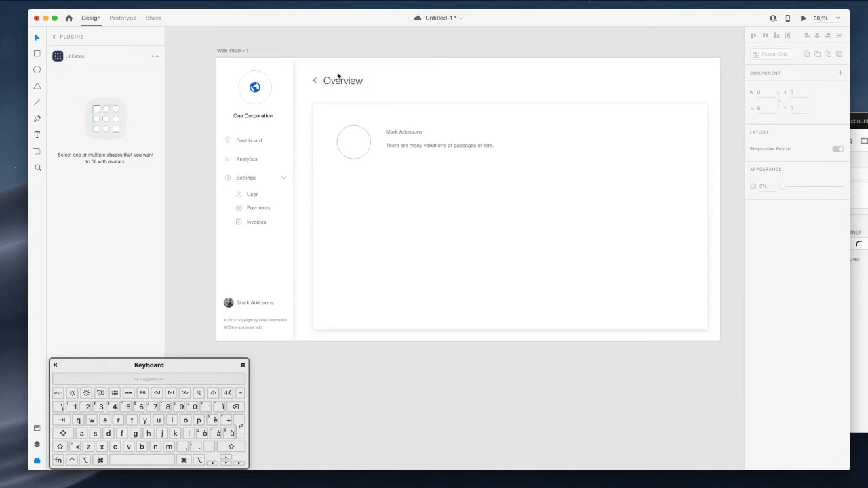
{"action": "scroll", "coordinate": [348, 74], "scroll_direction": "up", "scroll_amount": 2}
{"action": "scroll", "coordinate": [349, 74], "scroll_direction": "left", "scroll_amount": 2}
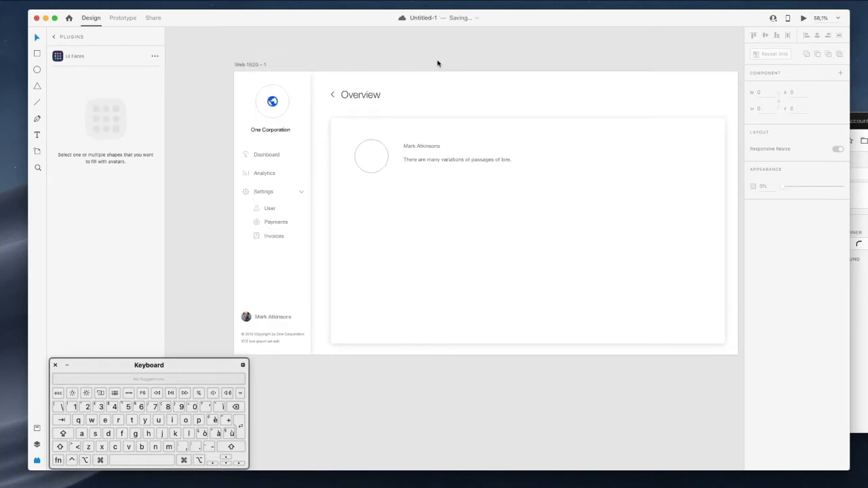
{"action": "scroll", "coordinate": [438, 62], "scroll_direction": "right", "scroll_amount": 2}
{"action": "scroll", "coordinate": [503, 63], "scroll_direction": "down", "scroll_amount": 1}
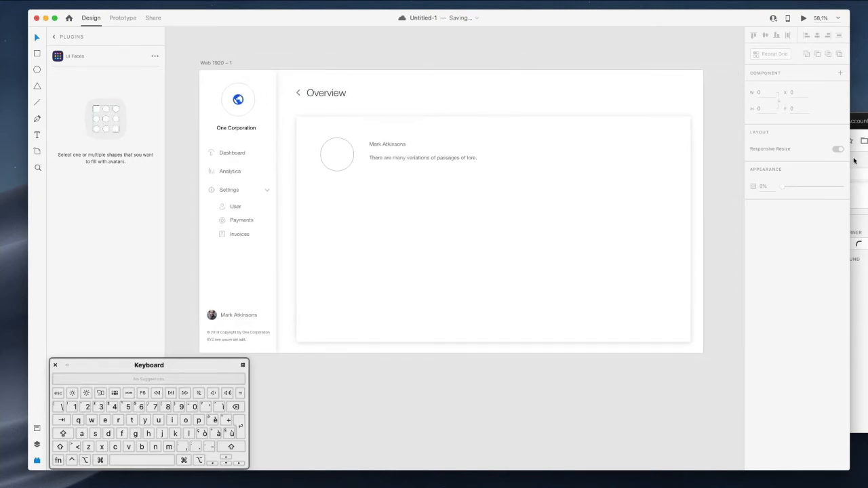
Switch to Nucleo, search for "search", and place the small magnifier icon in the header near the panel's right edge at X 1845
{"action": "left_click", "coordinate": [856, 121]}
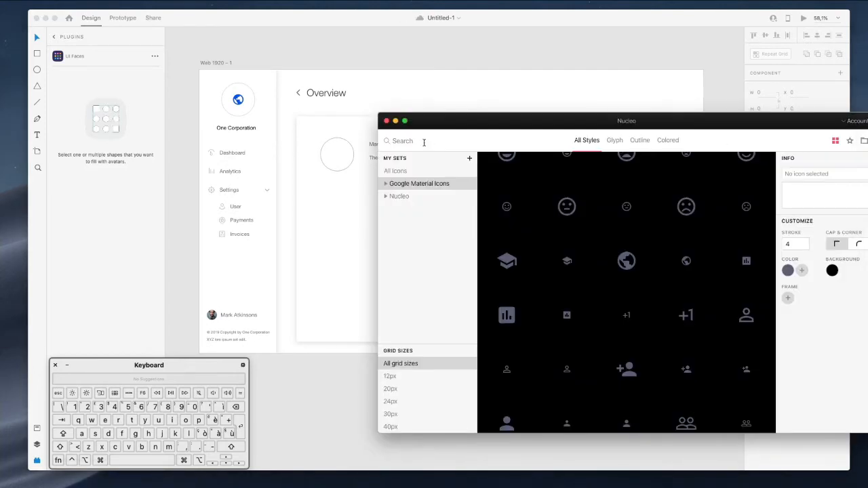
{"action": "type", "text": "search"}
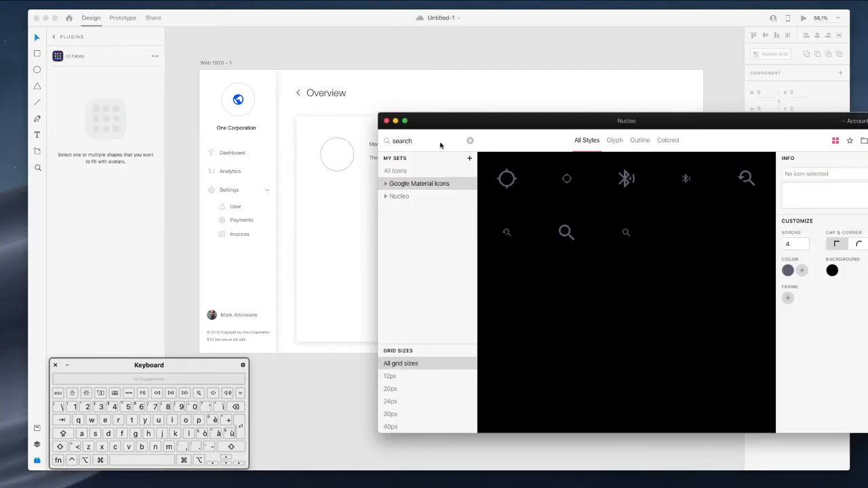
{"action": "left_click_drag", "start_coordinate": [626, 232], "coordinate": [361, 92]}
{"action": "left_click", "coordinate": [362, 94]}
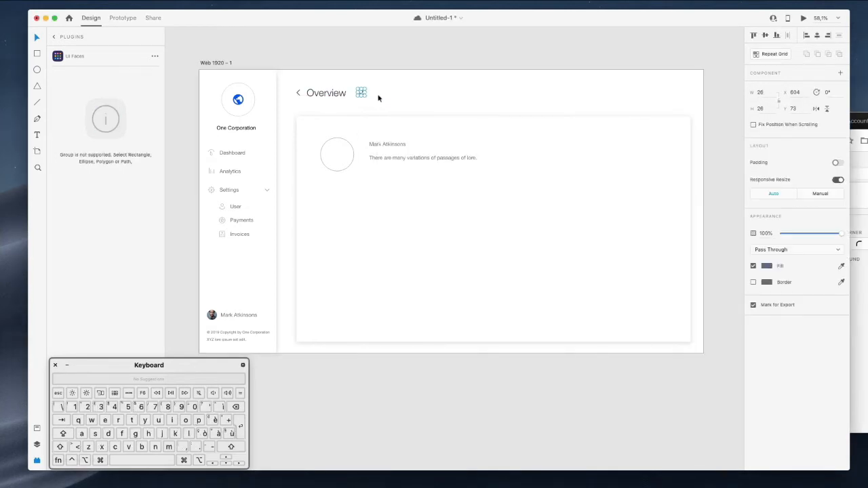
{"action": "scroll", "coordinate": [367, 87], "scroll_direction": "up", "scroll_amount": 3}
{"action": "left_click_drag", "start_coordinate": [357, 100], "coordinate": [664, 106]}
Search the Nucleo icons for "noti" and place the small outlined bell beside the magnifier in the header
{"action": "left_click", "coordinate": [864, 119]}
{"action": "double_click", "coordinate": [416, 140]}
{"action": "type", "text": "noti"}
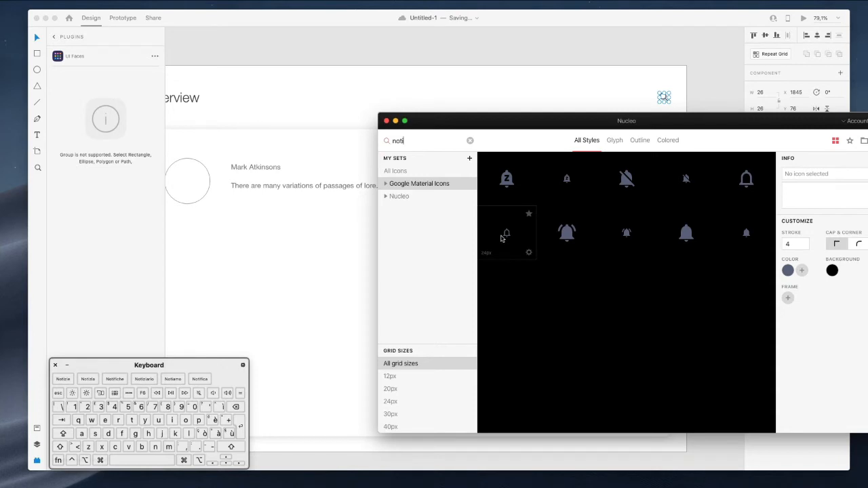
{"action": "left_click_drag", "start_coordinate": [563, 95], "coordinate": [640, 101]}
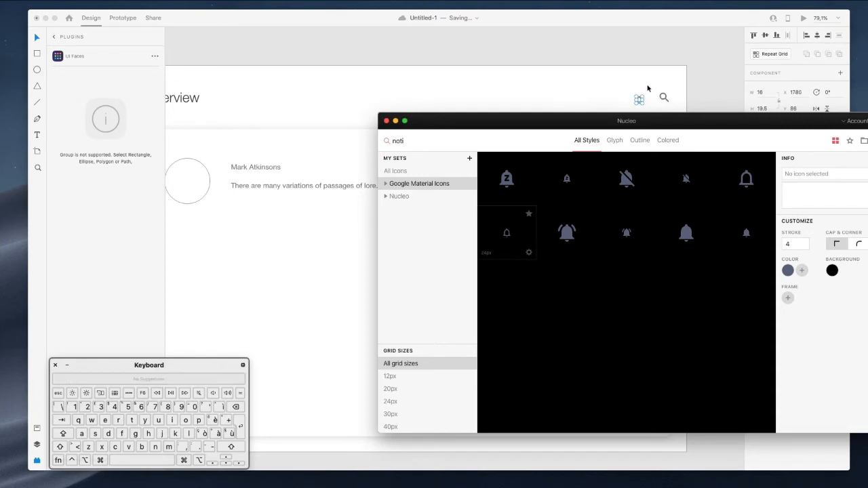
Arrange the magnifier before the bell and separate them with a vertical divider line about 25 px tall
{"action": "scroll", "coordinate": [641, 98], "scroll_direction": "down", "scroll_amount": 3}
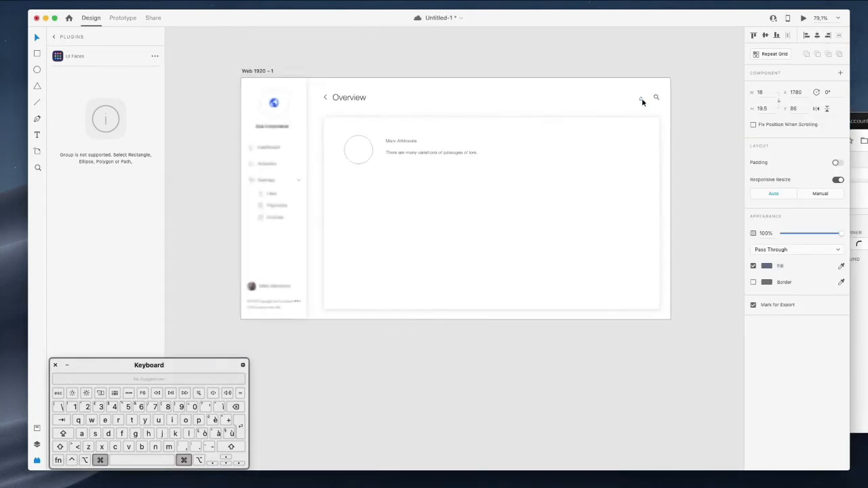
{"action": "scroll", "coordinate": [642, 98], "scroll_direction": "up", "scroll_amount": 8}
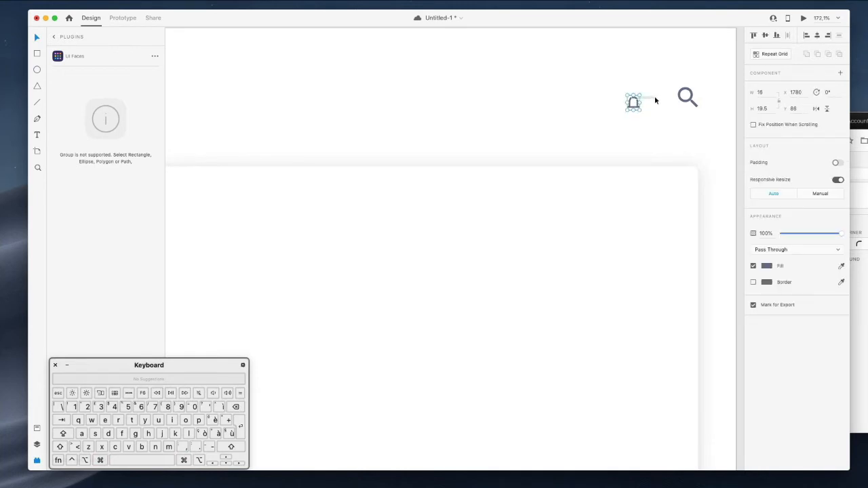
{"action": "mouse_move", "coordinate": [635, 102]}
{"action": "left_mouse_down"}
{"action": "mouse_move", "coordinate": [670, 95]}
{"action": "mouse_move", "coordinate": [650, 113]}
{"action": "mouse_move", "coordinate": [690, 101]}
{"action": "mouse_move", "coordinate": [613, 101]}
{"action": "mouse_move", "coordinate": [655, 97]}
{"action": "mouse_move", "coordinate": [664, 87]}
{"action": "mouse_move", "coordinate": [657, 91]}
{"action": "mouse_move", "coordinate": [672, 99]}
{"action": "mouse_move", "coordinate": [697, 100]}
{"action": "mouse_move", "coordinate": [635, 101]}
{"action": "mouse_move", "coordinate": [659, 90]}
{"action": "mouse_move", "coordinate": [660, 110]}
{"action": "left_mouse_up"}
{"action": "left_click", "coordinate": [664, 75]}
{"action": "key", "text": "Right"}
{"action": "key", "text": "Right"}
{"action": "key", "text": "Right"}
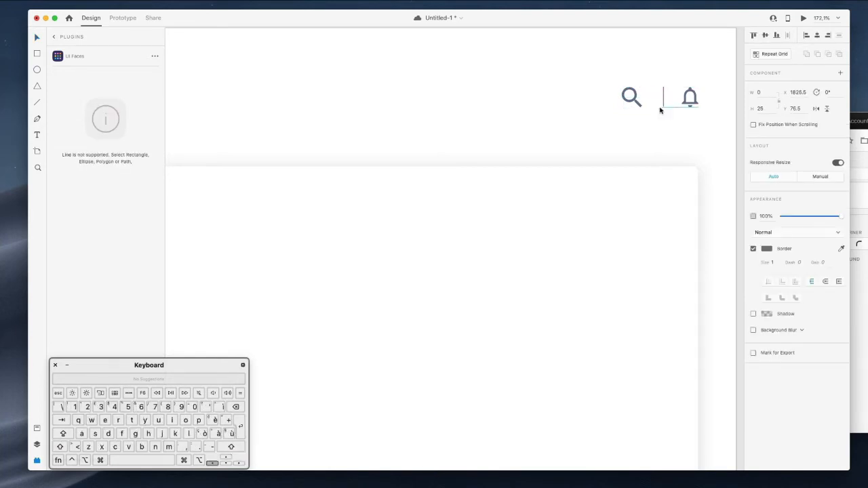
Set the header divider line's border color to light gray #B2B2B2
{"action": "scroll", "coordinate": [660, 110], "scroll_direction": "down", "scroll_amount": 3}
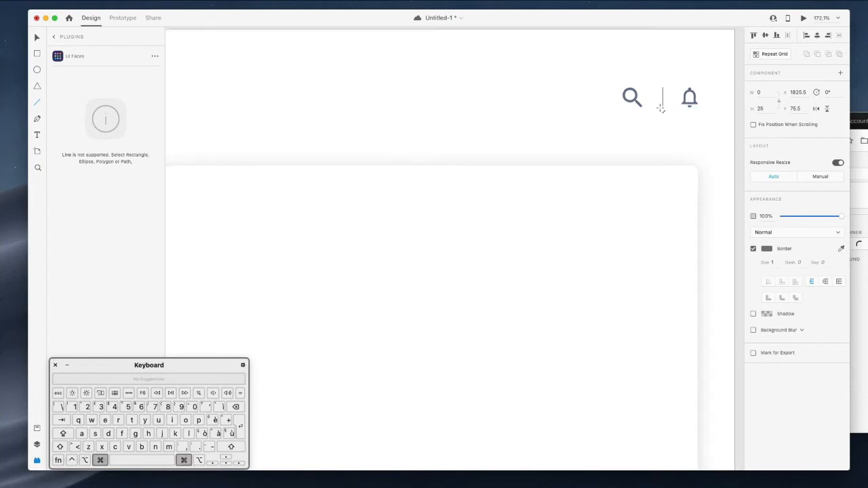
{"action": "left_click", "coordinate": [766, 249]}
{"action": "left_click_drag", "start_coordinate": [664, 226], "coordinate": [655, 221]}
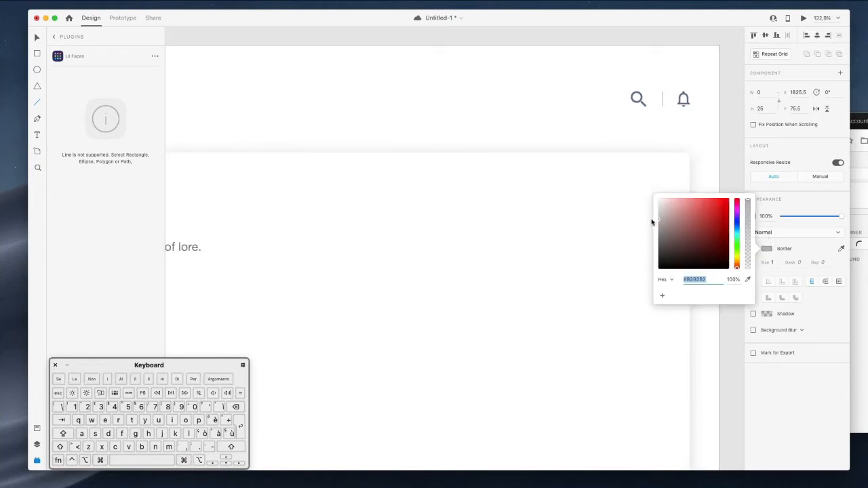
{"action": "key", "text": "Escape"}
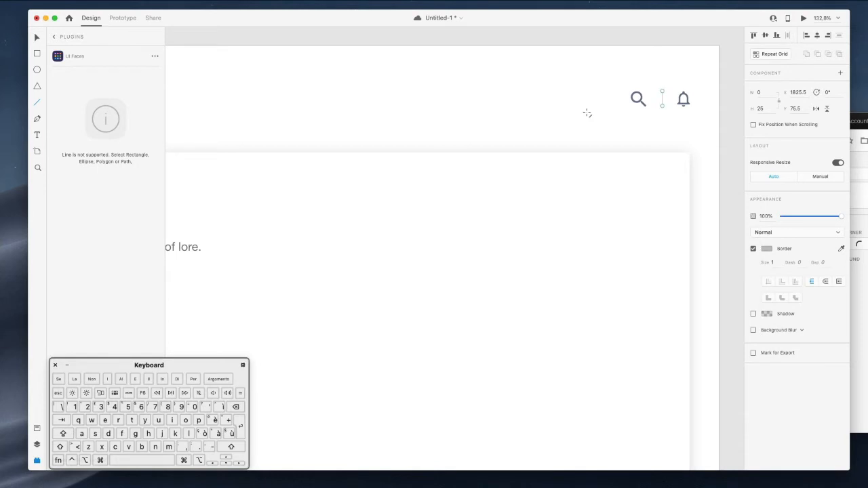
{"action": "scroll", "coordinate": [587, 113], "scroll_direction": "down", "scroll_amount": 3}
{"action": "key", "text": "Escape"}
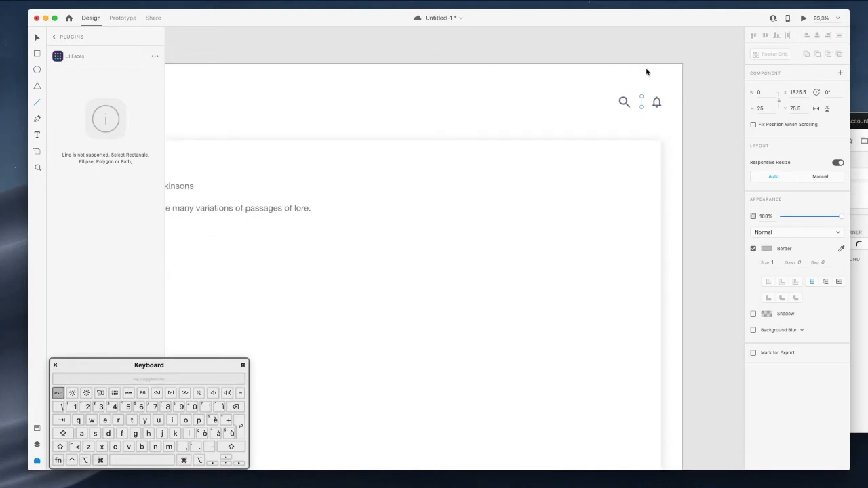
Draw a 13 px circle over the bell's upper-right corner and nudge it to X 1863, Y 74
{"action": "scroll", "coordinate": [647, 71], "scroll_direction": "up", "scroll_amount": 2}
{"action": "scroll", "coordinate": [694, 92], "scroll_direction": "up", "scroll_amount": 5}
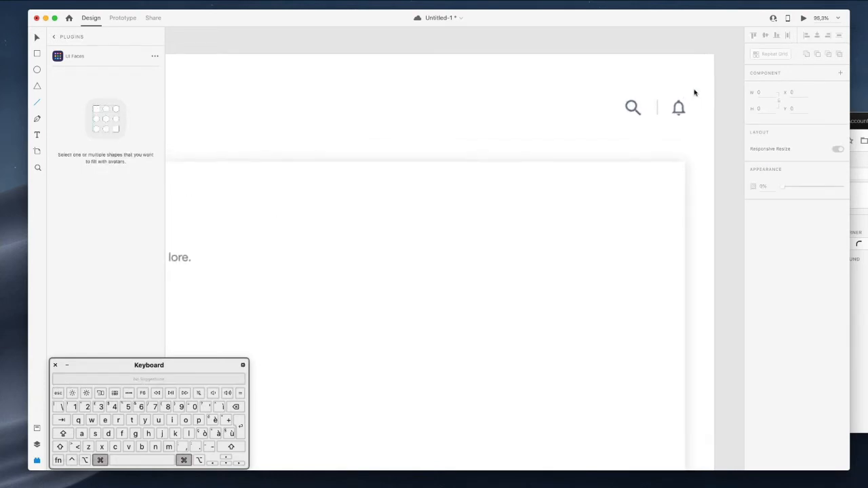
{"action": "key", "text": "o"}
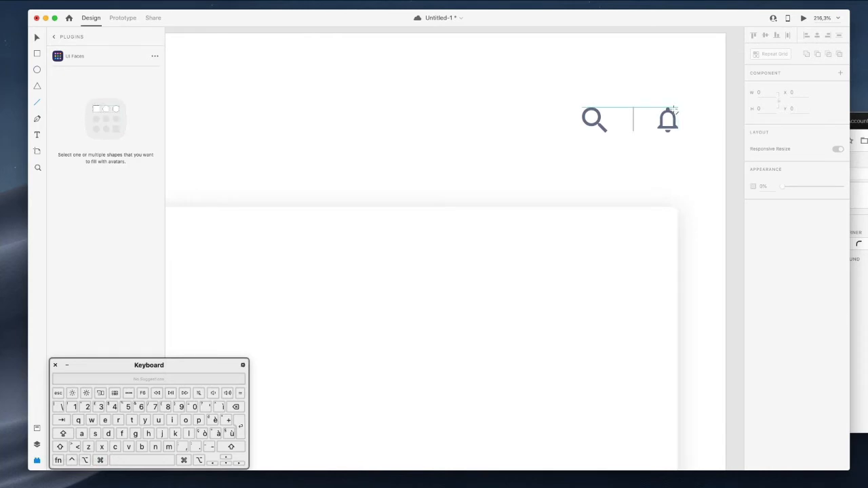
{"action": "left_click", "coordinate": [38, 70]}
{"action": "left_click_drag", "start_coordinate": [670, 107], "coordinate": [681, 118]}
{"action": "key", "text": "super+z"}
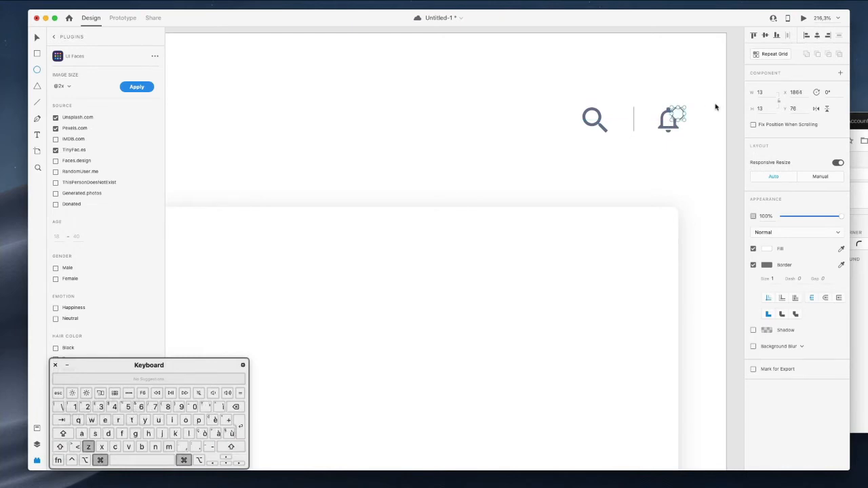
{"action": "key", "text": "v"}
{"action": "key", "text": "Up"}
{"action": "key", "text": "Up"}
{"action": "key", "text": "Left"}
Remove the notification circle's border and fill it with a light red
{"action": "scroll", "coordinate": [697, 113], "scroll_direction": "up", "scroll_amount": 3}
{"action": "left_click", "coordinate": [753, 266]}
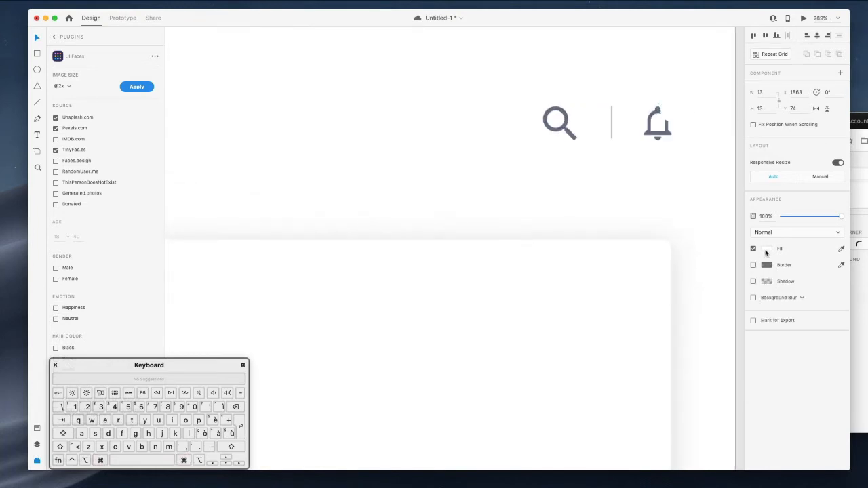
{"action": "left_click", "coordinate": [766, 249]}
{"action": "left_click_drag", "start_coordinate": [714, 233], "coordinate": [698, 197]}
{"action": "left_click", "coordinate": [698, 150]}
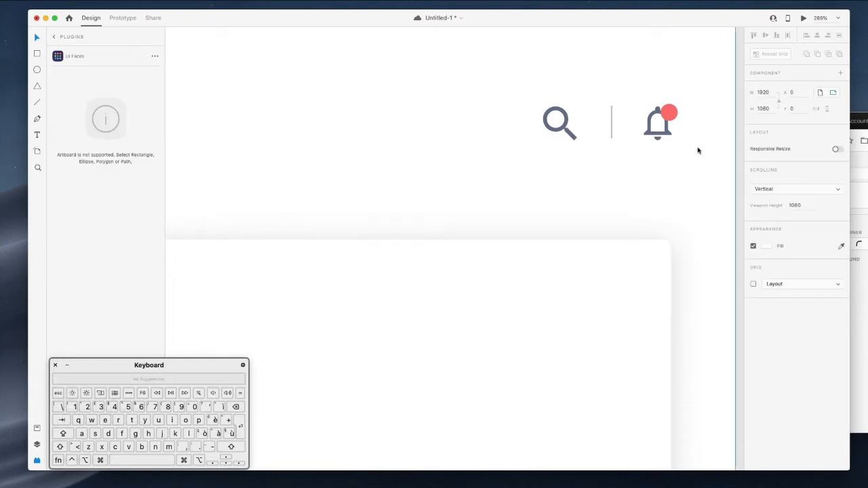
Add the text "3" near the red notification badge
{"action": "key", "text": "t"}
{"action": "left_click", "coordinate": [670, 82]}
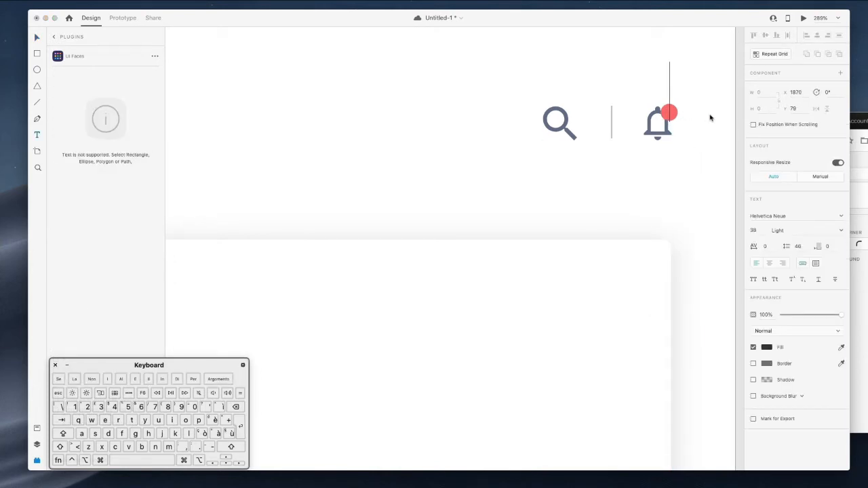
{"action": "type", "text": "3"}
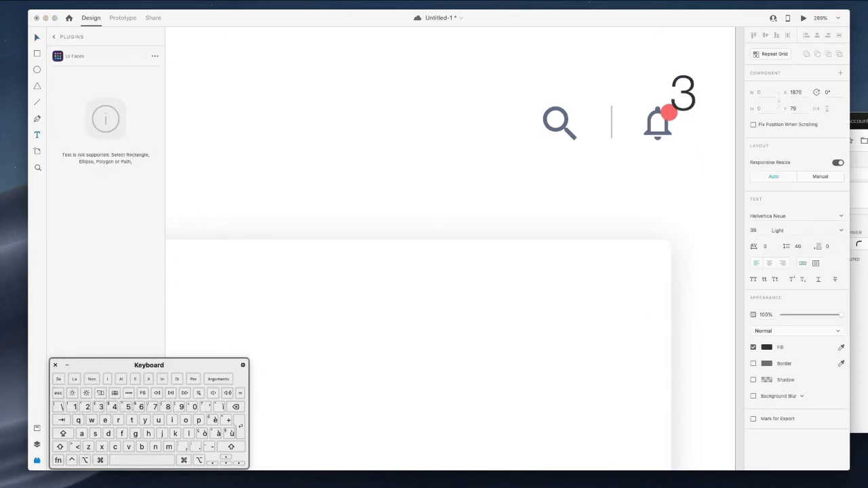
Set the badge number's font size to 10 and its weight to Medium
{"action": "key", "text": "super+a"}
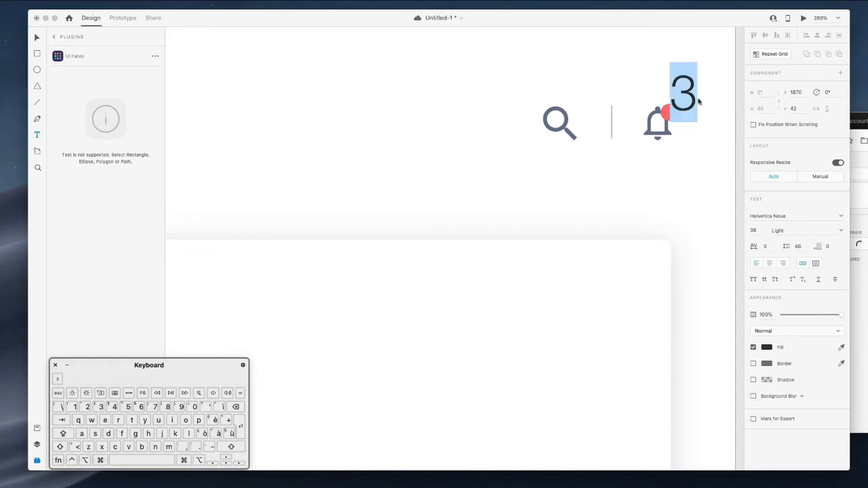
{"action": "left_click", "coordinate": [753, 230]}
{"action": "key", "text": "shift+Down"}
{"action": "key", "text": "shift+Down"}
{"action": "key", "text": "shift+Down"}
{"action": "key", "text": "shift+Down"}
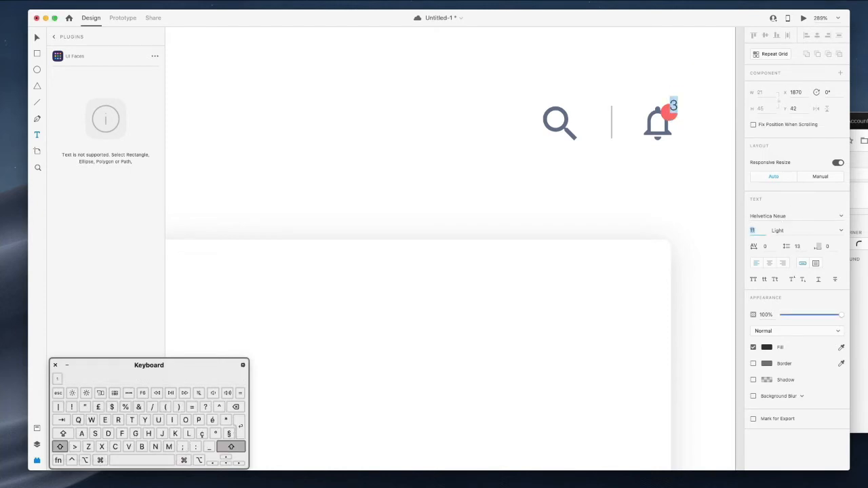
{"action": "key", "text": "Down"}
{"action": "left_click", "coordinate": [841, 231]}
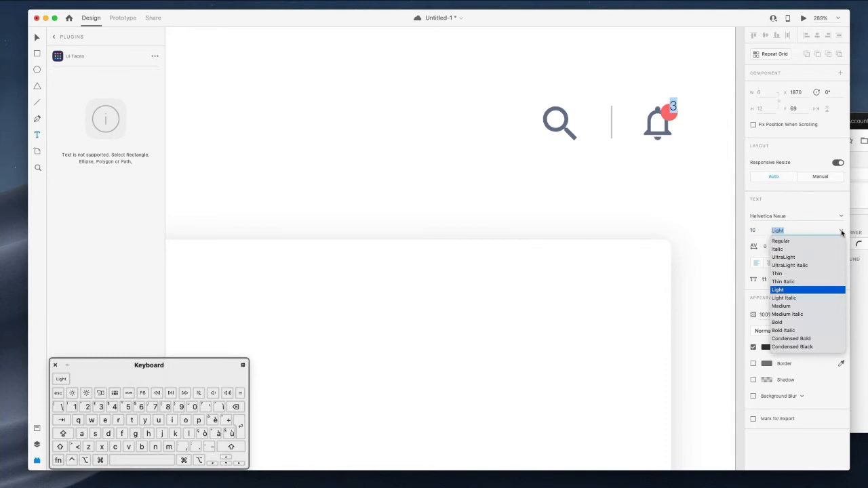
{"action": "left_click", "coordinate": [787, 307]}
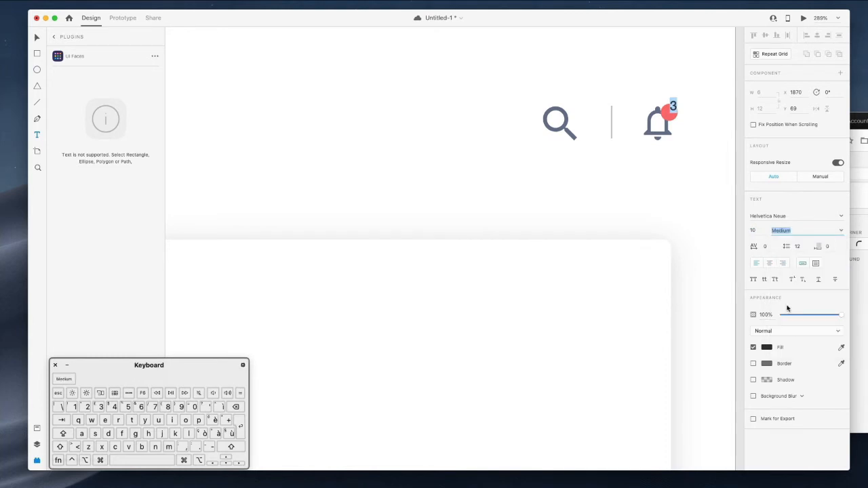
Center the number on the red badge at X 1867, Y 74 and fill it with white
{"action": "left_click", "coordinate": [683, 63]}
{"action": "left_click_drag", "start_coordinate": [673, 109], "coordinate": [669, 113]}
{"action": "left_click", "coordinate": [766, 347]}
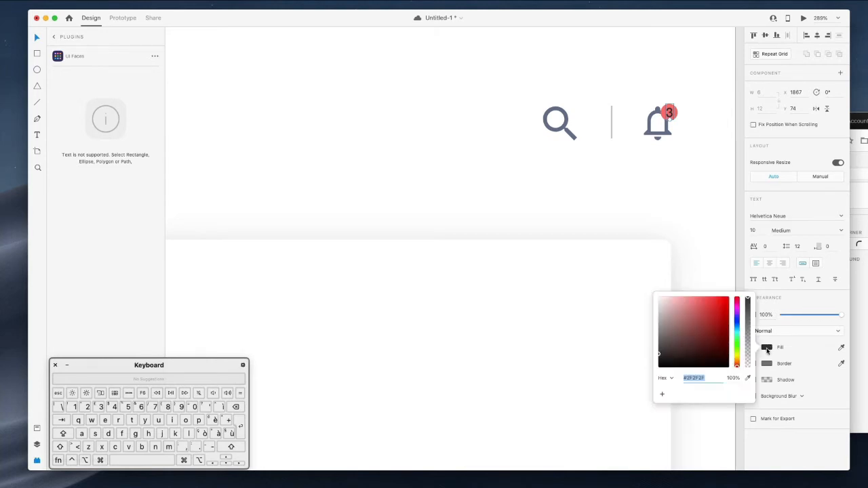
{"action": "left_click", "coordinate": [591, 168]}
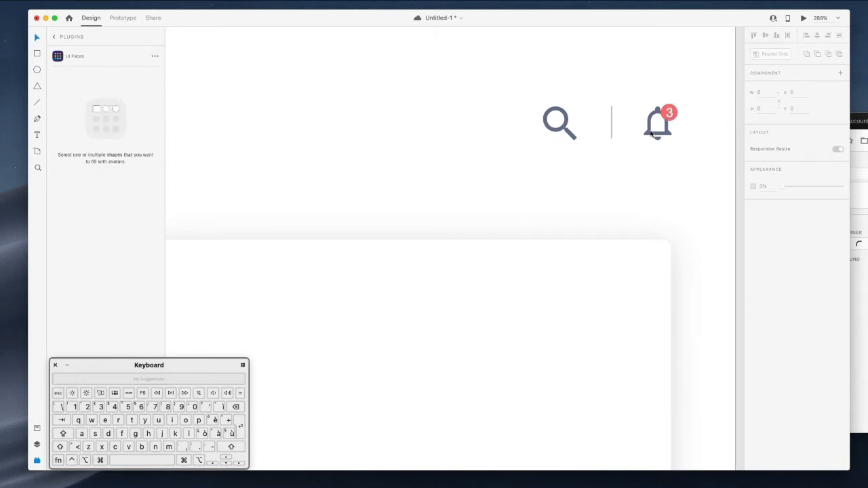
Recolor the header's bell and search icons with the grey sampled from the sidebar's Settings icon
{"action": "left_click", "coordinate": [662, 124]}
{"action": "left_click", "coordinate": [565, 131], "text": "shift"}
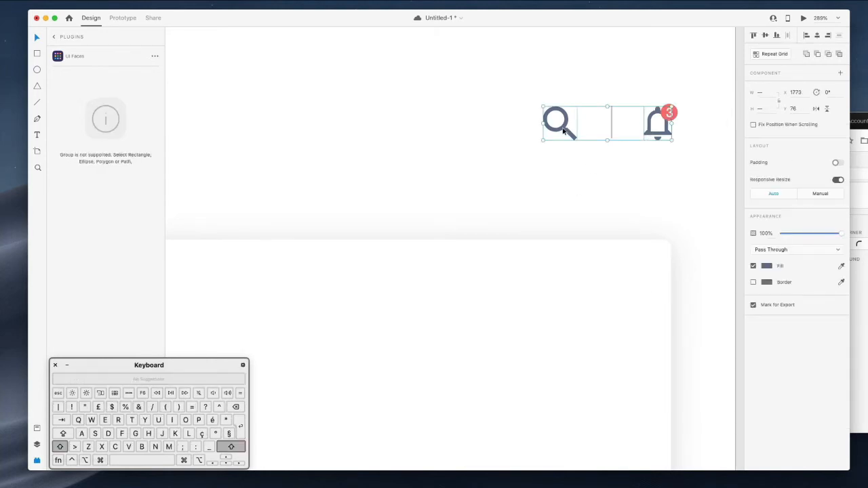
{"action": "scroll", "coordinate": [564, 145], "scroll_direction": "down", "scroll_amount": 10}
{"action": "scroll", "coordinate": [564, 145], "scroll_direction": "left", "scroll_amount": 3}
{"action": "scroll", "coordinate": [564, 145], "scroll_direction": "down", "scroll_amount": 3}
{"action": "scroll", "coordinate": [565, 145], "scroll_direction": "left", "scroll_amount": 6}
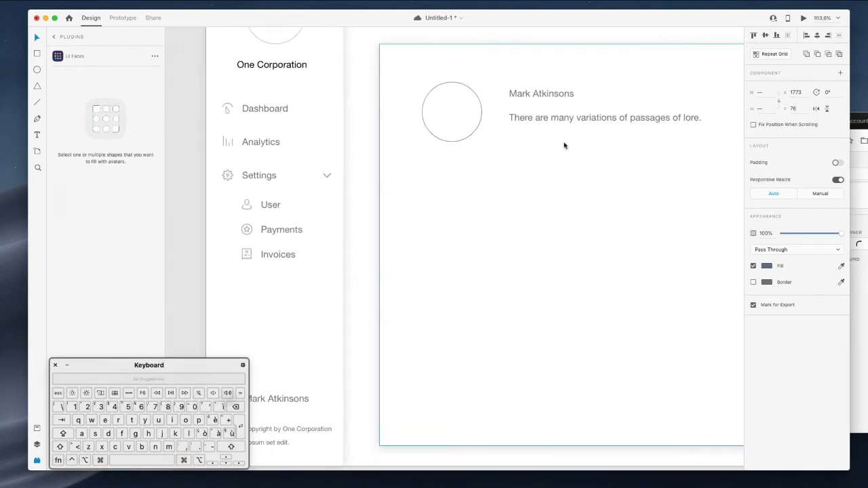
{"action": "left_click", "coordinate": [767, 266]}
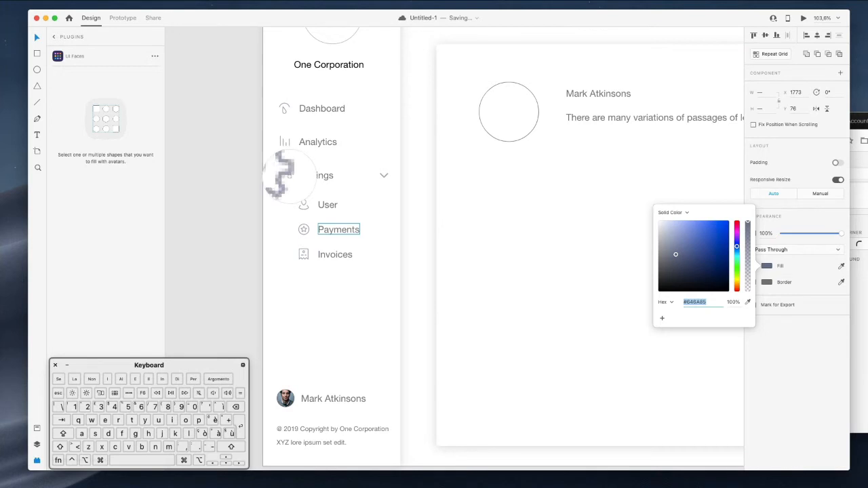
{"action": "left_click", "coordinate": [287, 178]}
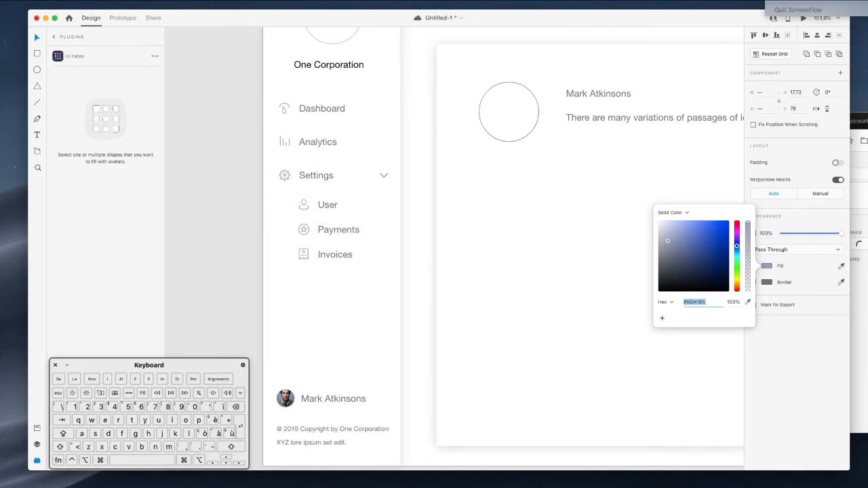
{"action": "scroll", "coordinate": [652, 43], "scroll_direction": "right", "scroll_amount": 10}
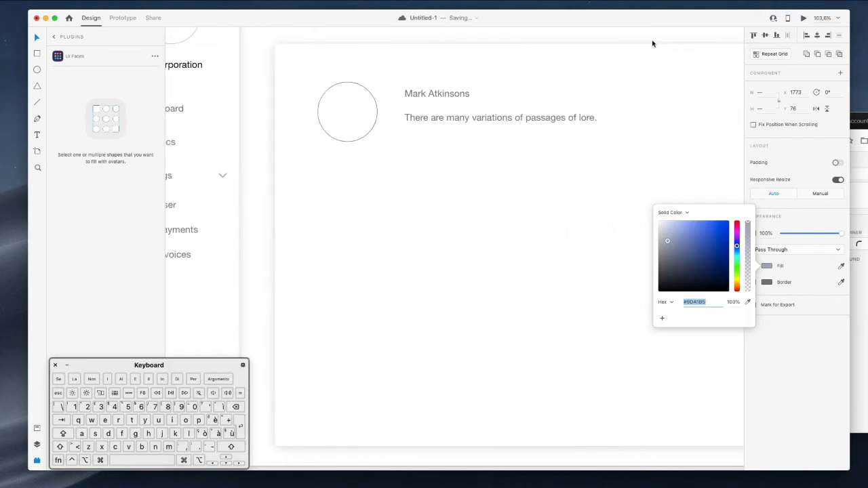
{"action": "scroll", "coordinate": [653, 43], "scroll_direction": "up", "scroll_amount": 3}
{"action": "left_click", "coordinate": [530, 71]}
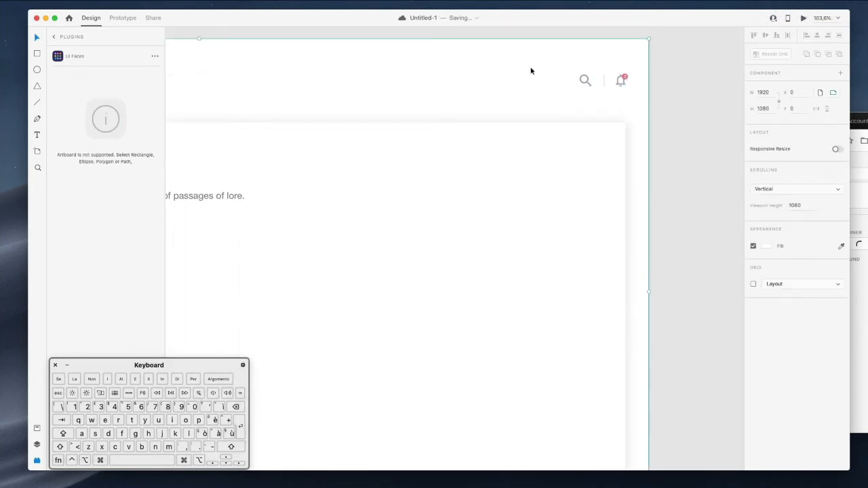
Select the search icon, divider and badged bell together and nudge them left and up to about X 1756, Y 70
{"action": "left_click_drag", "start_coordinate": [708, 70], "coordinate": [581, 91]}
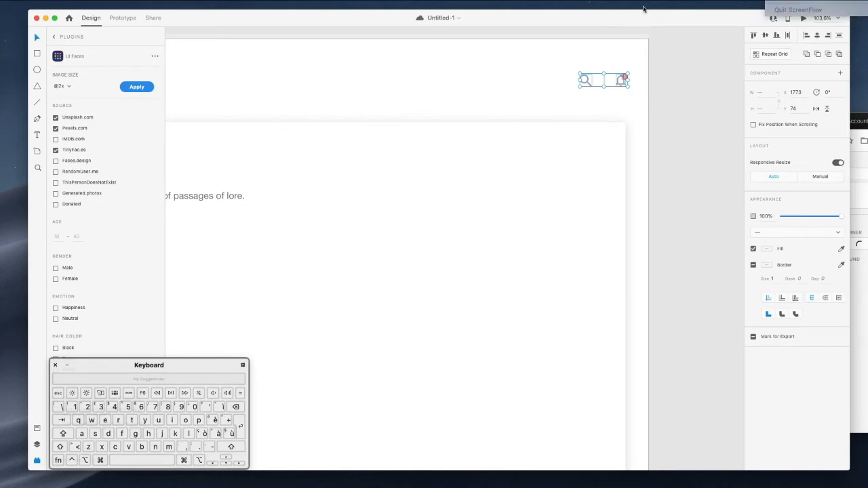
{"action": "key", "text": "shift+Left"}
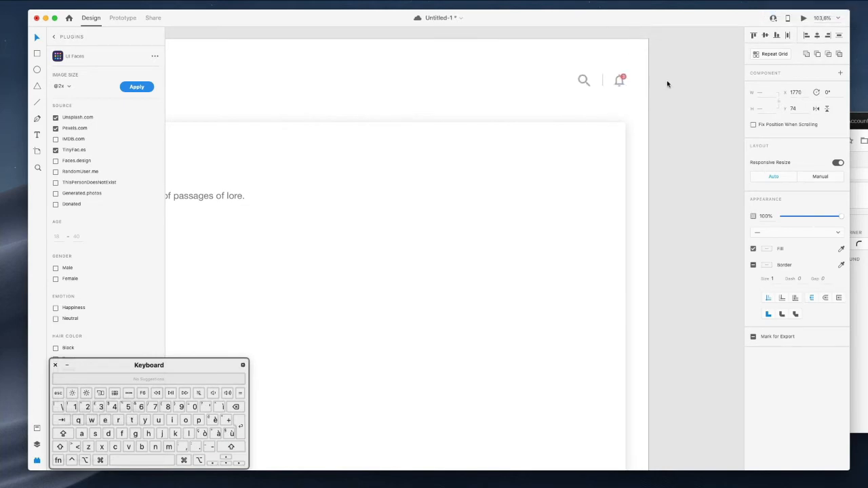
{"action": "left_click", "coordinate": [673, 76]}
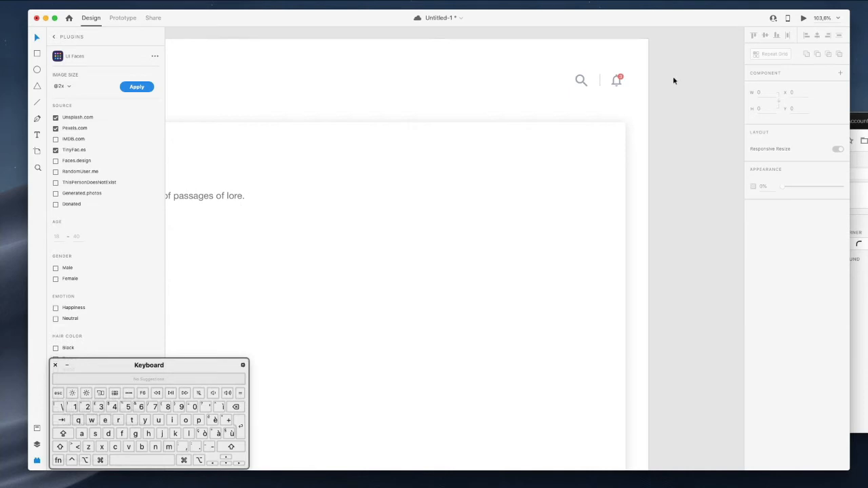
{"action": "scroll", "coordinate": [673, 77], "scroll_direction": "down", "scroll_amount": 4}
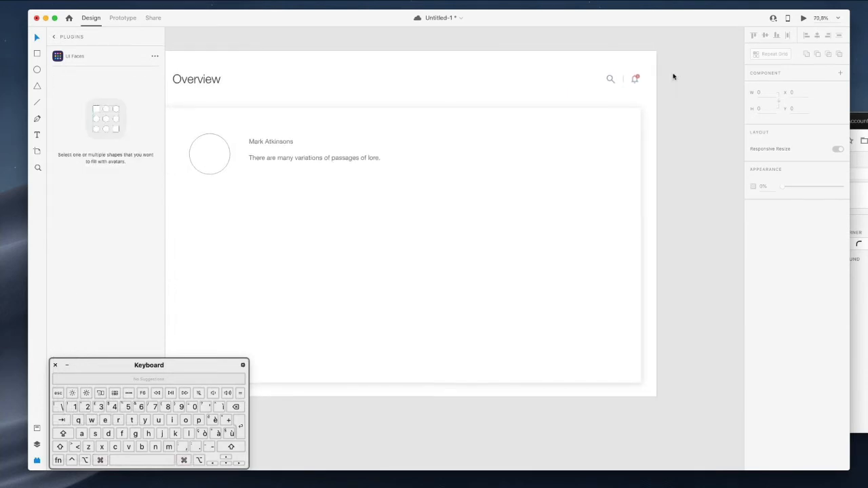
{"action": "left_click_drag", "start_coordinate": [672, 74], "coordinate": [603, 88]}
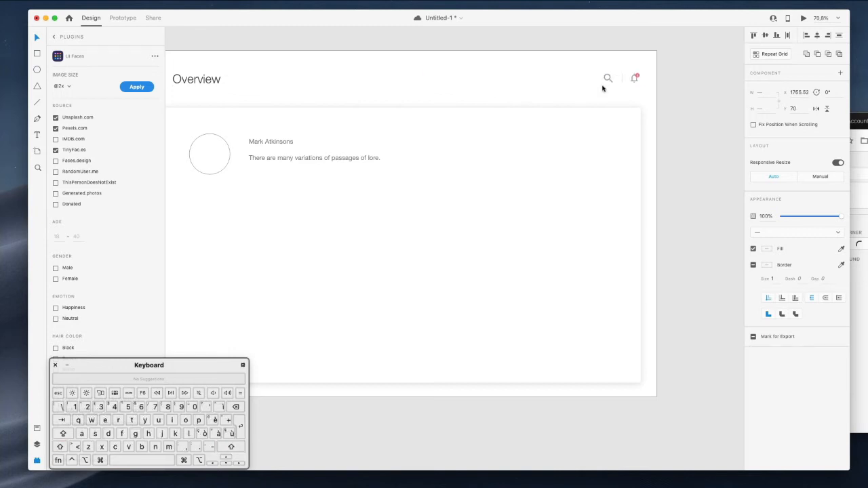
{"action": "left_click", "coordinate": [562, 38]}
{"action": "scroll", "coordinate": [561, 38], "scroll_direction": "left", "scroll_amount": 5}
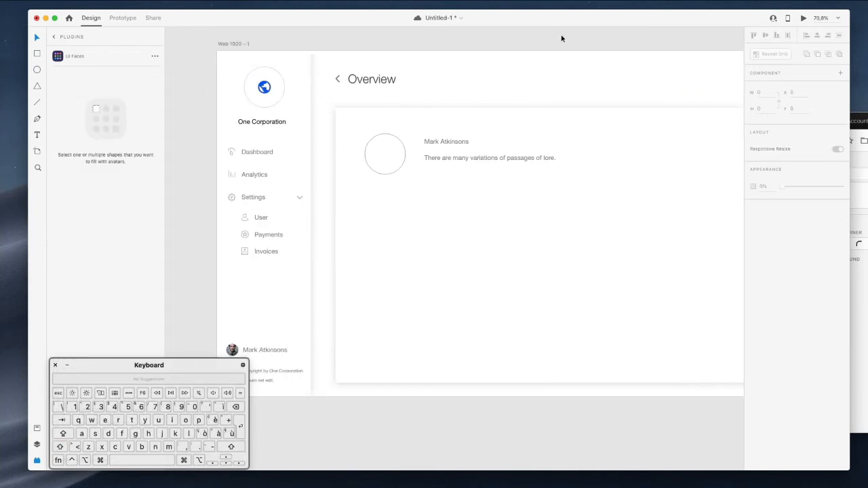
Copy the appearance of the One Corporation label and paste it onto the user name beside the sidebar avatar
{"action": "scroll", "coordinate": [560, 52], "scroll_direction": "right", "scroll_amount": 2}
{"action": "scroll", "coordinate": [560, 52], "scroll_direction": "down", "scroll_amount": 3}
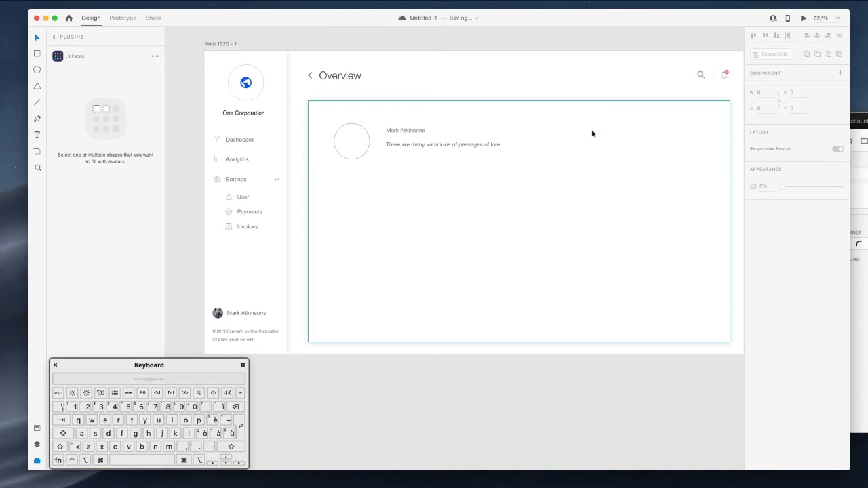
{"action": "scroll", "coordinate": [420, 195], "scroll_direction": "right", "scroll_amount": 1}
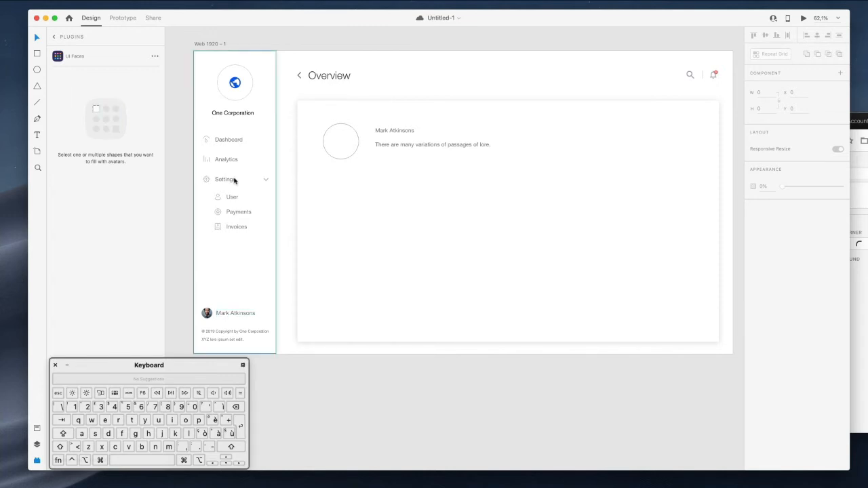
{"action": "right_click", "coordinate": [229, 113]}
{"action": "left_click", "coordinate": [260, 125]}
{"action": "left_click", "coordinate": [230, 314]}
{"action": "right_click", "coordinate": [230, 314]}
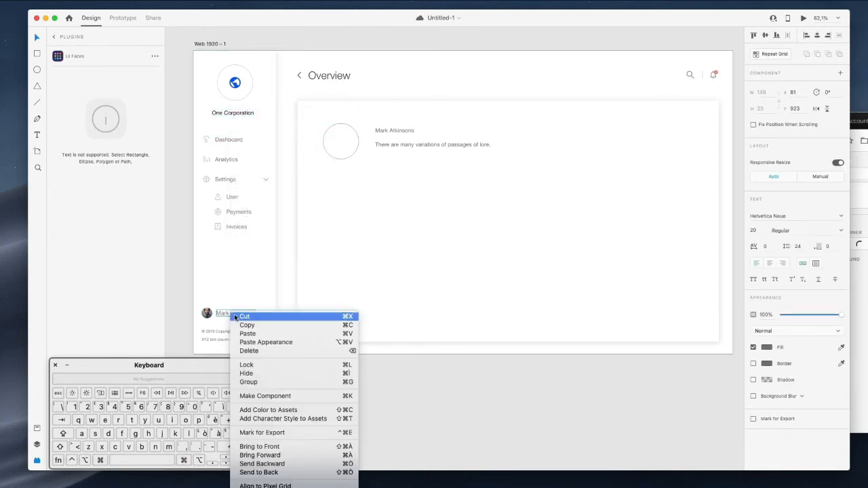
{"action": "left_click", "coordinate": [256, 342]}
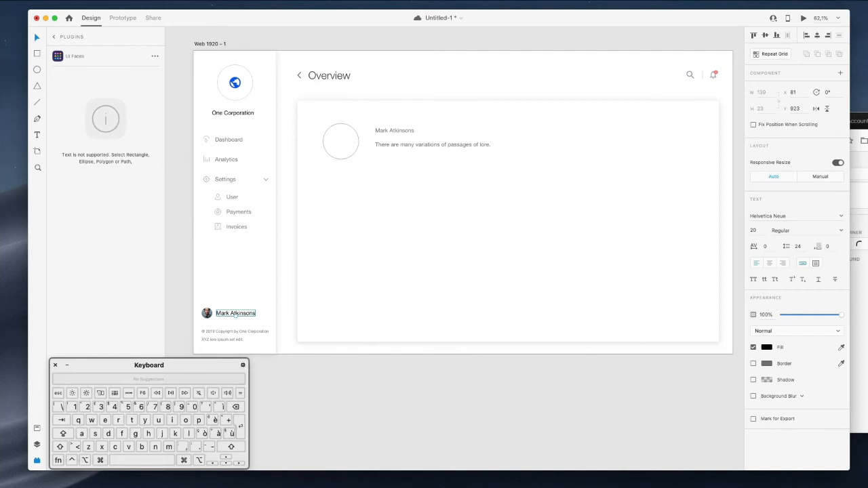
Switch to the SaaS XD (Final) document and look through its artboards for a line graph to reuse
{"action": "left_click_drag", "start_coordinate": [478, 479], "coordinate": [533, 42]}
{"action": "scroll", "coordinate": [431, 261], "scroll_direction": "down", "scroll_amount": 3}
{"action": "scroll", "coordinate": [431, 262], "scroll_direction": "down", "scroll_amount": 1}
{"action": "scroll", "coordinate": [431, 262], "scroll_direction": "up", "scroll_amount": 2}
{"action": "scroll", "coordinate": [431, 262], "scroll_direction": "down", "scroll_amount": 2}
{"action": "scroll", "coordinate": [430, 261], "scroll_direction": "right", "scroll_amount": 4}
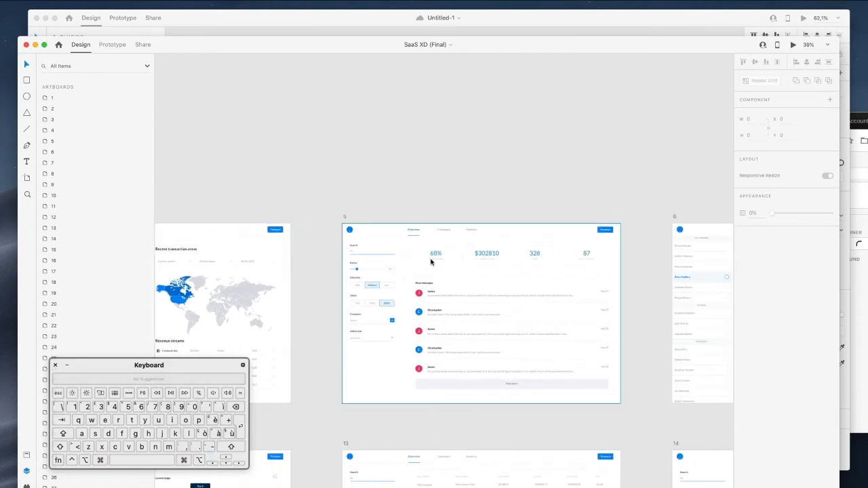
{"action": "scroll", "coordinate": [431, 261], "scroll_direction": "down", "scroll_amount": 3}
{"action": "scroll", "coordinate": [431, 262], "scroll_direction": "left", "scroll_amount": 2}
{"action": "scroll", "coordinate": [431, 262], "scroll_direction": "down", "scroll_amount": 3}
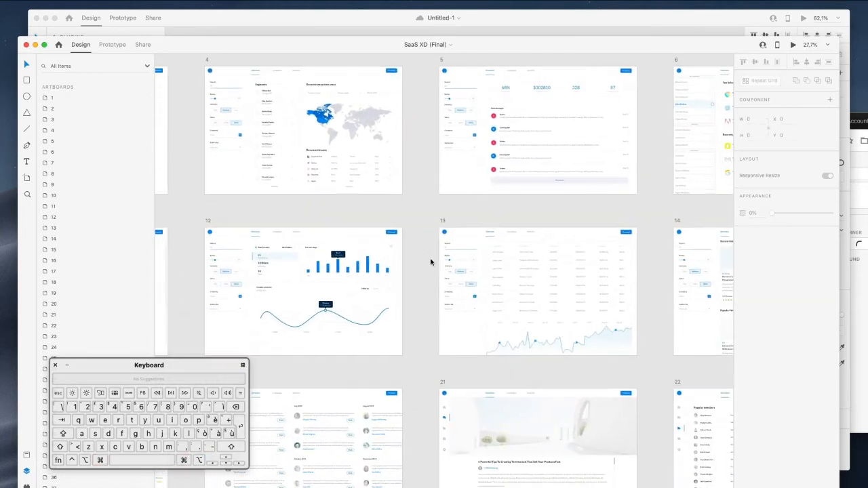
Select the line graph's fill, contour and vertical elements in artboard 13's Statistics-to-date group and copy them
{"action": "left_click", "coordinate": [570, 349]}
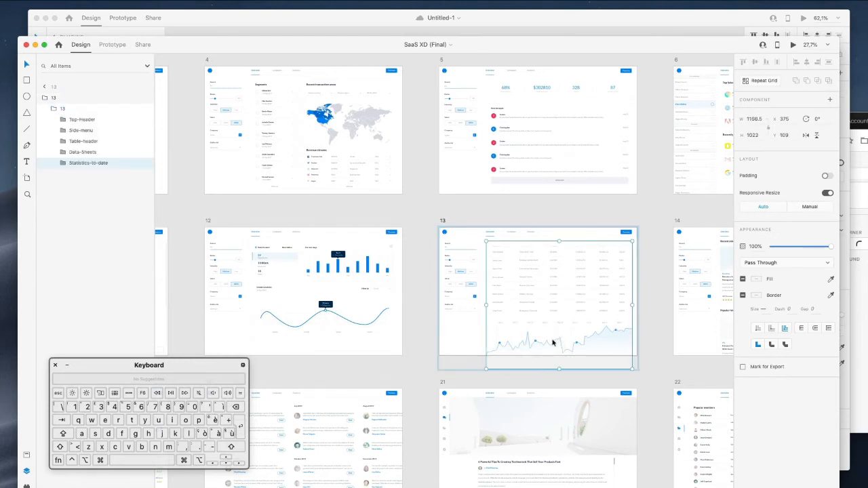
{"action": "double_click", "coordinate": [552, 343]}
{"action": "double_click", "coordinate": [555, 343]}
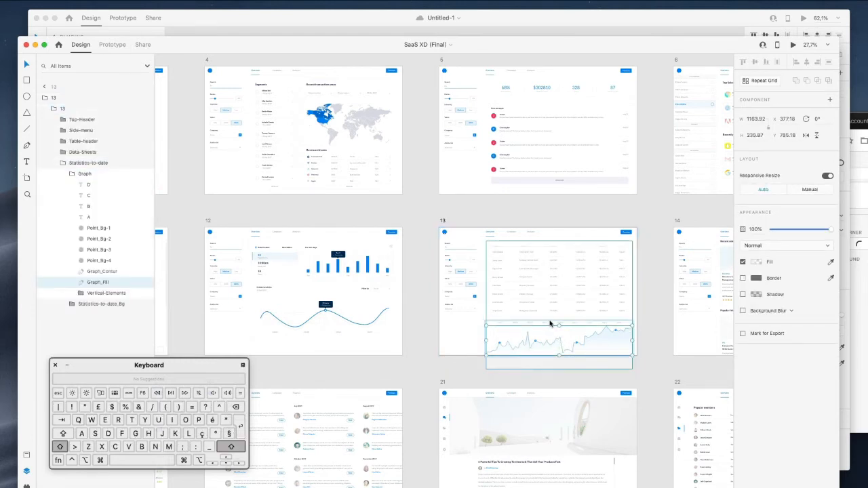
{"action": "left_click", "coordinate": [545, 325], "text": "shift"}
{"action": "key", "text": "shift+Down"}
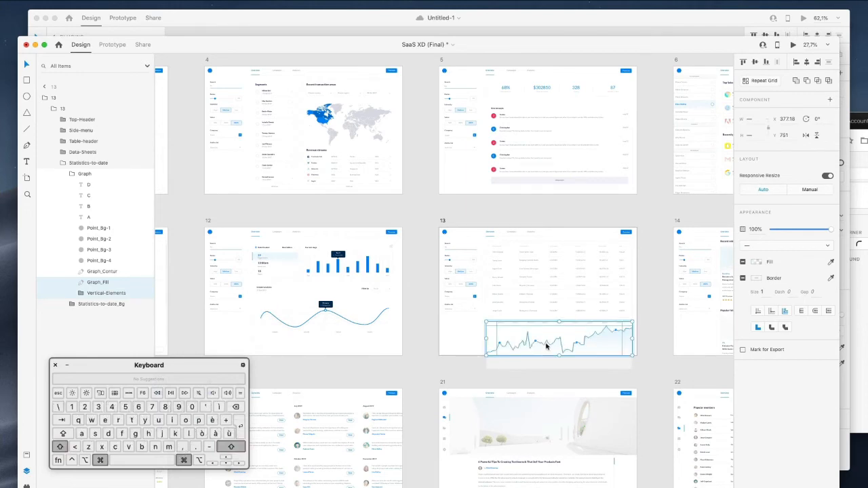
{"action": "left_click", "coordinate": [547, 345], "text": "shift+super"}
Paste the graph into the Overview panel of Untitled-1 at X 378.1, Y 387 and widen it to the panel's right edge
{"action": "mouse_move", "coordinate": [583, 23]}
{"action": "left_mouse_down"}
{"action": "mouse_move", "coordinate": [568, 304]}
{"action": "mouse_move", "coordinate": [574, 59]}
{"action": "mouse_move", "coordinate": [587, 20]}
{"action": "left_mouse_up"}
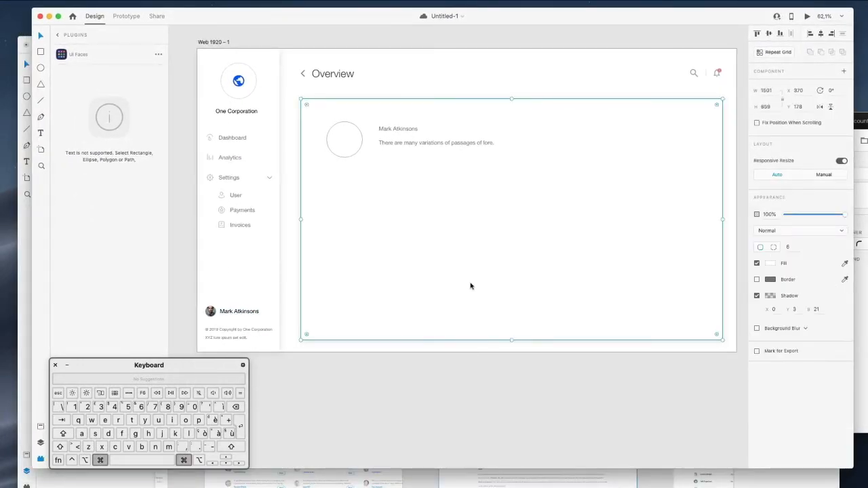
{"action": "key", "text": "super+v"}
{"action": "left_click_drag", "start_coordinate": [425, 314], "coordinate": [424, 213]}
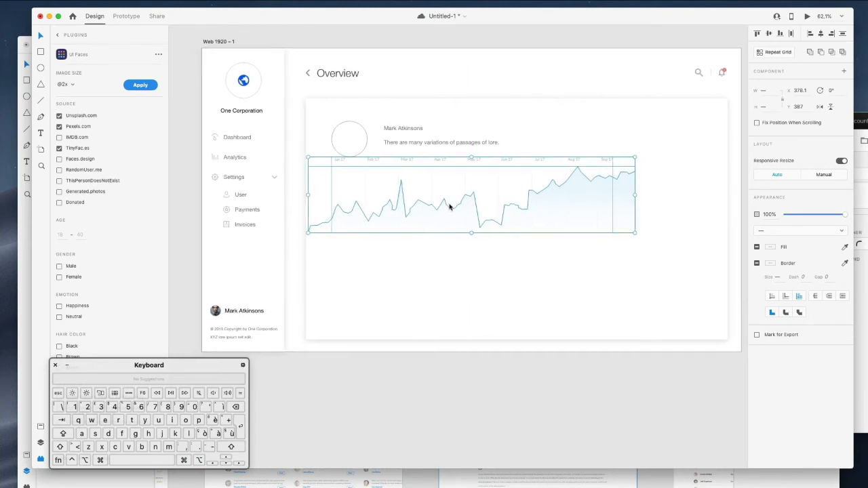
{"action": "left_click_drag", "start_coordinate": [634, 196], "coordinate": [728, 194]}
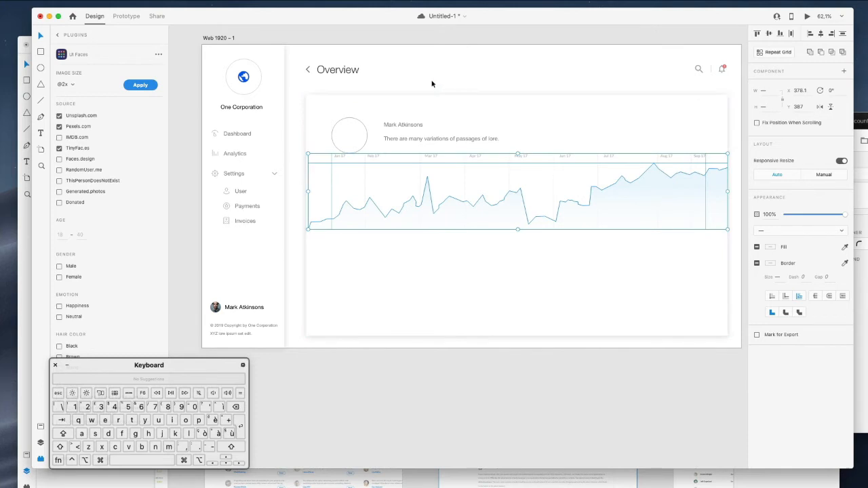
Move the profile circle with its name and description text below the graph, to X 461, Y 842
{"action": "left_click", "coordinate": [354, 133]}
{"action": "left_click", "coordinate": [390, 126], "text": "shift"}
{"action": "left_click", "coordinate": [401, 139], "text": "shift"}
{"action": "left_click_drag", "start_coordinate": [392, 127], "coordinate": [386, 289]}
{"action": "left_click", "coordinate": [434, 368]}
{"action": "left_click", "coordinate": [451, 200]}
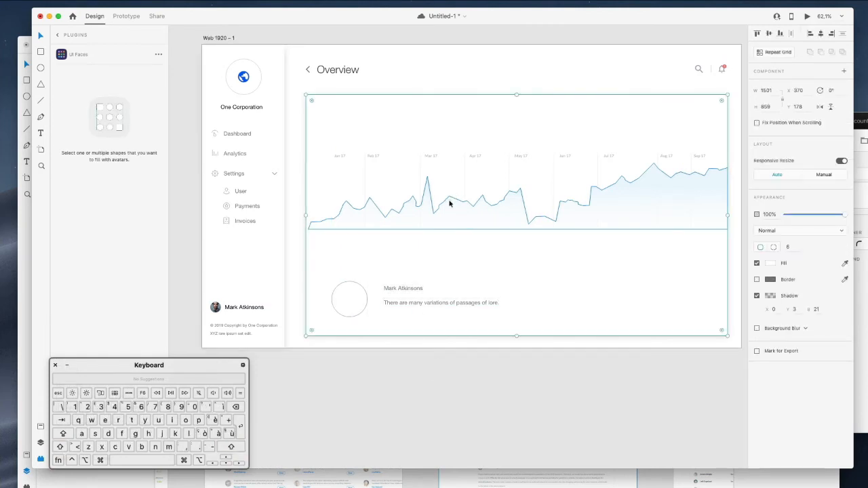
{"action": "left_click", "coordinate": [450, 203]}
{"action": "key", "text": "super+z"}
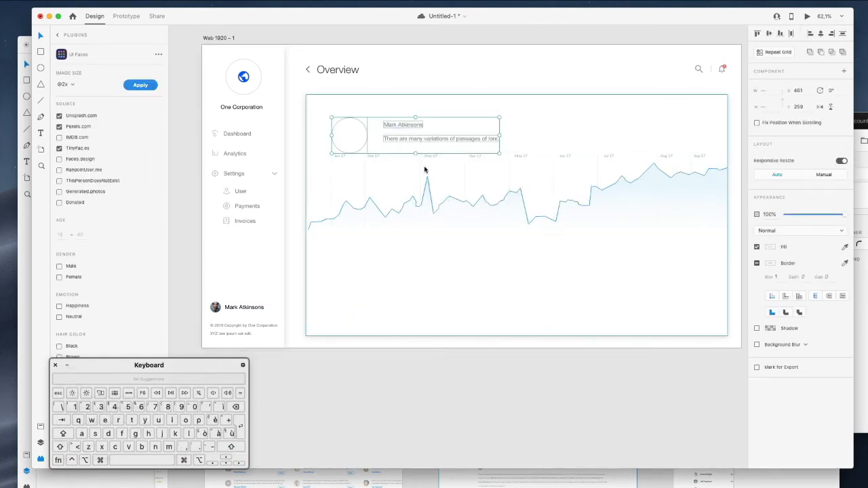
{"action": "key", "text": "super+shift+z"}
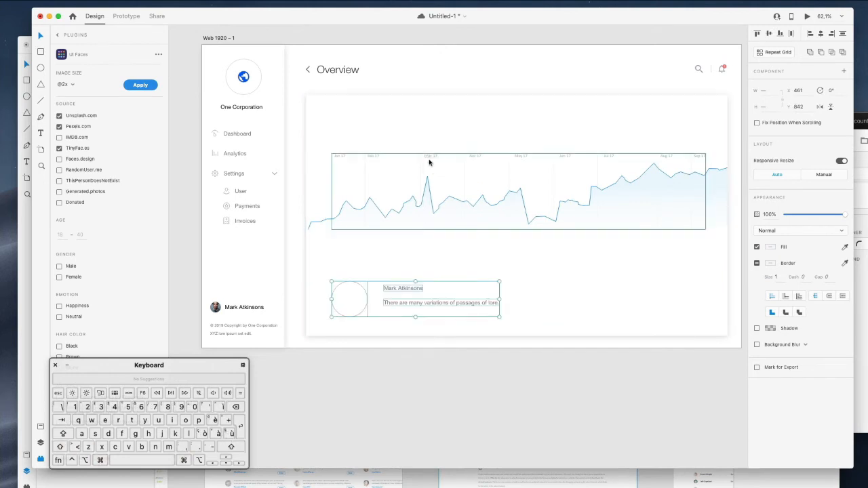
Select all parts of the line graph and raise them 100 px to Y 287
{"action": "left_click", "coordinate": [381, 163]}
{"action": "left_click", "coordinate": [372, 188], "text": "super"}
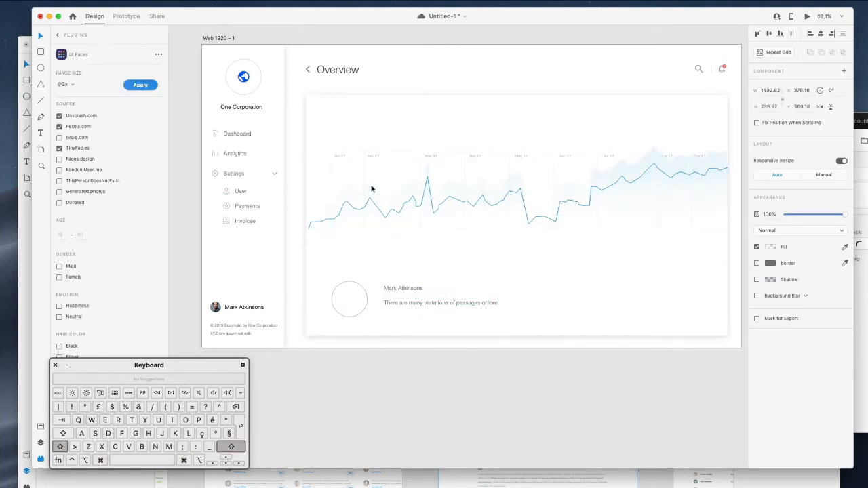
{"action": "left_click_drag", "start_coordinate": [292, 149], "coordinate": [713, 260]}
{"action": "key", "text": "shift+Up"}
{"action": "key", "text": "shift+Up"}
{"action": "key", "text": "shift+Up"}
{"action": "key", "text": "shift+Up"}
{"action": "key", "text": "shift+Up"}
{"action": "key", "text": "shift+Up"}
{"action": "key", "text": "shift+Up"}
{"action": "key", "text": "shift+Up"}
{"action": "key", "text": "shift+Up"}
{"action": "key", "text": "shift+Up"}
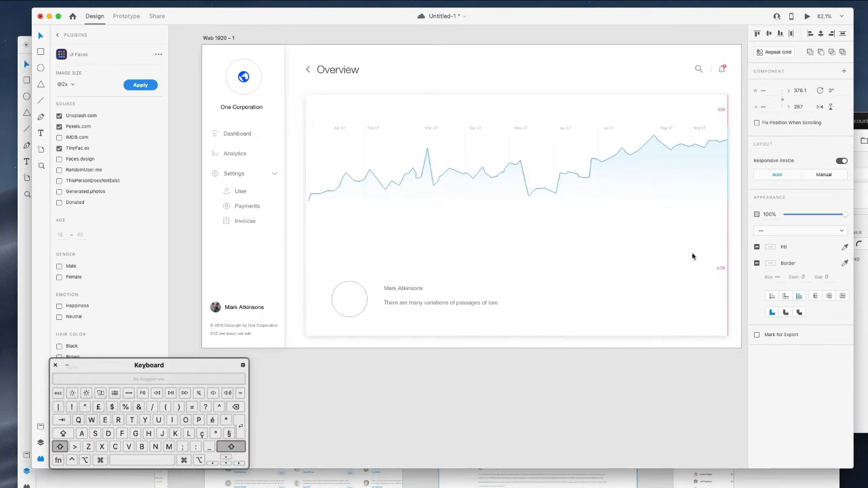
{"action": "left_click", "coordinate": [570, 69]}
{"action": "scroll", "coordinate": [568, 67], "scroll_direction": "right", "scroll_amount": 3}
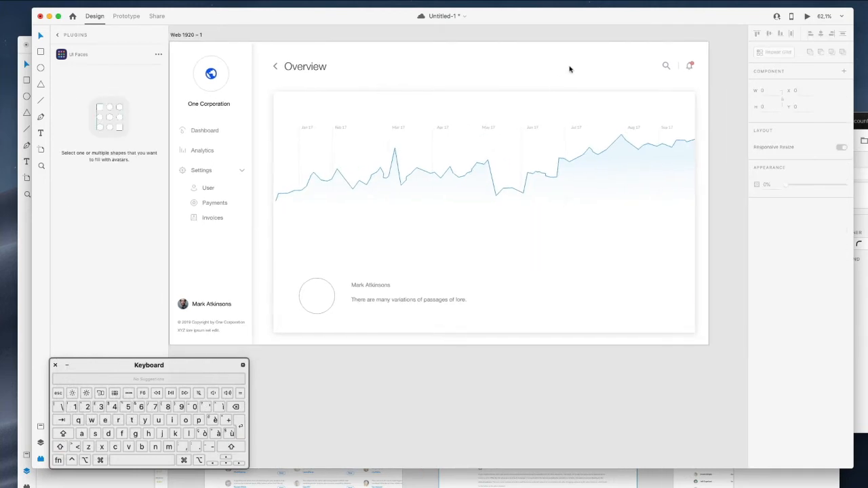
Draw a three-segment zigzag path about 188 by 28 px below the chart with the Pen tool, and remove it
{"action": "scroll", "coordinate": [360, 142], "scroll_direction": "up", "scroll_amount": 10}
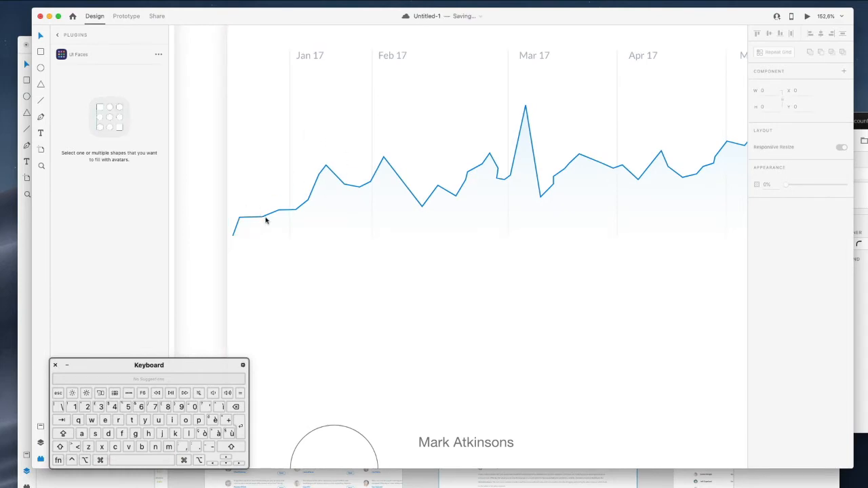
{"action": "scroll", "coordinate": [266, 221], "scroll_direction": "left", "scroll_amount": 3}
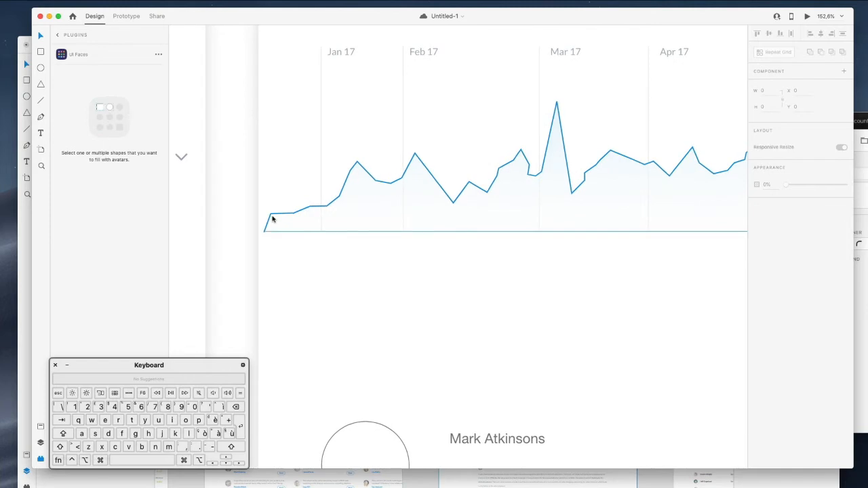
{"action": "scroll", "coordinate": [273, 217], "scroll_direction": "left", "scroll_amount": 1}
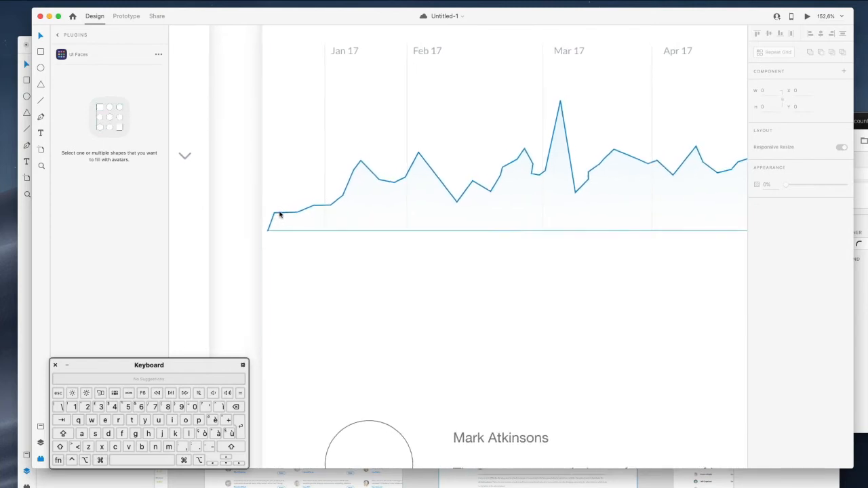
{"action": "scroll", "coordinate": [280, 214], "scroll_direction": "down", "scroll_amount": 5}
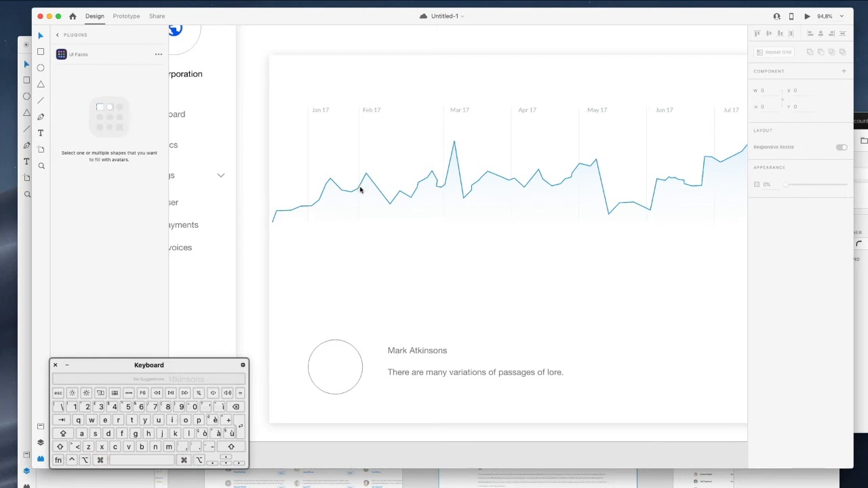
{"action": "scroll", "coordinate": [339, 192], "scroll_direction": "up", "scroll_amount": 5}
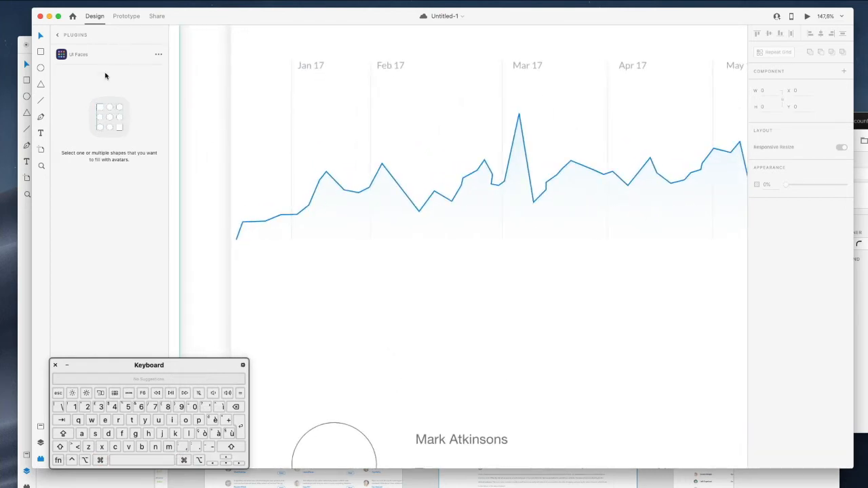
{"action": "left_click", "coordinate": [41, 118]}
{"action": "left_click", "coordinate": [249, 293]}
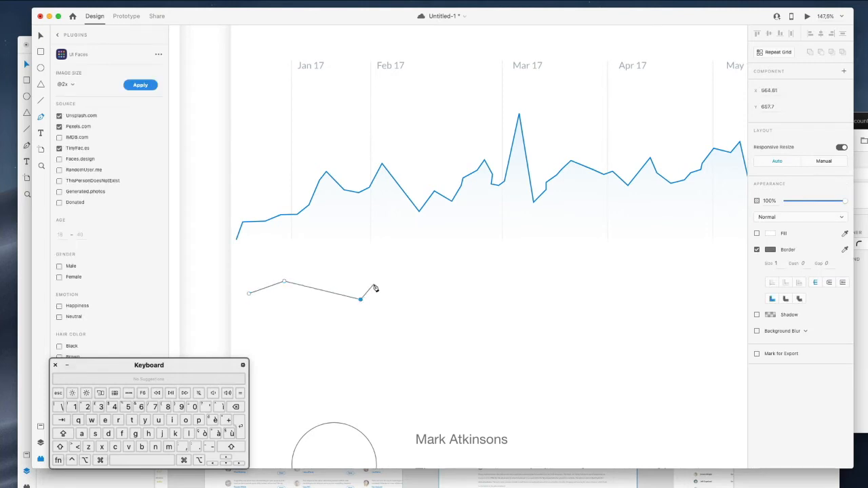
{"action": "key", "text": "Escape"}
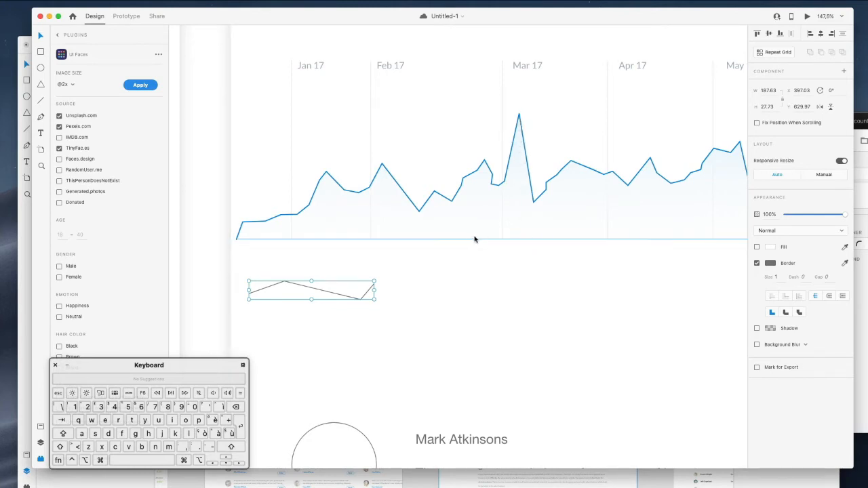
{"action": "key", "text": "Escape"}
{"action": "left_click", "coordinate": [344, 299]}
{"action": "key", "text": "super+x"}
Duplicate the Overview heading into the chart card above the month labels at X 416, Y 211, and bring the copy to the front
{"action": "scroll", "coordinate": [344, 298], "scroll_direction": "down", "scroll_amount": 3}
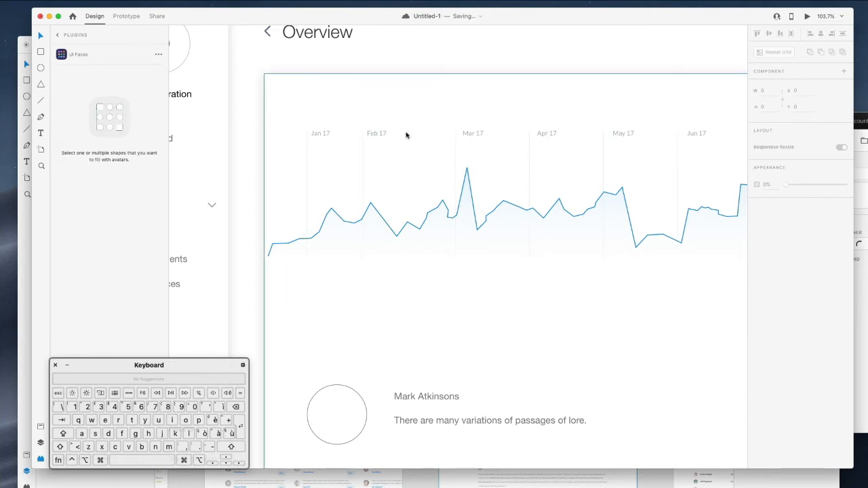
{"action": "scroll", "coordinate": [407, 135], "scroll_direction": "down", "scroll_amount": 2}
{"action": "scroll", "coordinate": [406, 135], "scroll_direction": "right", "scroll_amount": 2}
{"action": "scroll", "coordinate": [406, 135], "scroll_direction": "up", "scroll_amount": 2}
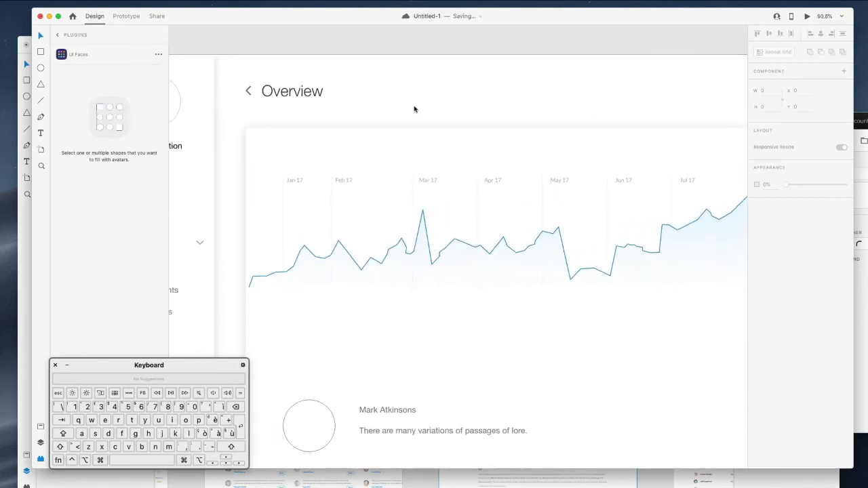
{"action": "scroll", "coordinate": [415, 109], "scroll_direction": "right", "scroll_amount": 1}
{"action": "scroll", "coordinate": [229, 93], "scroll_direction": "up", "scroll_amount": 1}
{"action": "left_click_drag", "start_coordinate": [229, 93], "coordinate": [236, 150]}
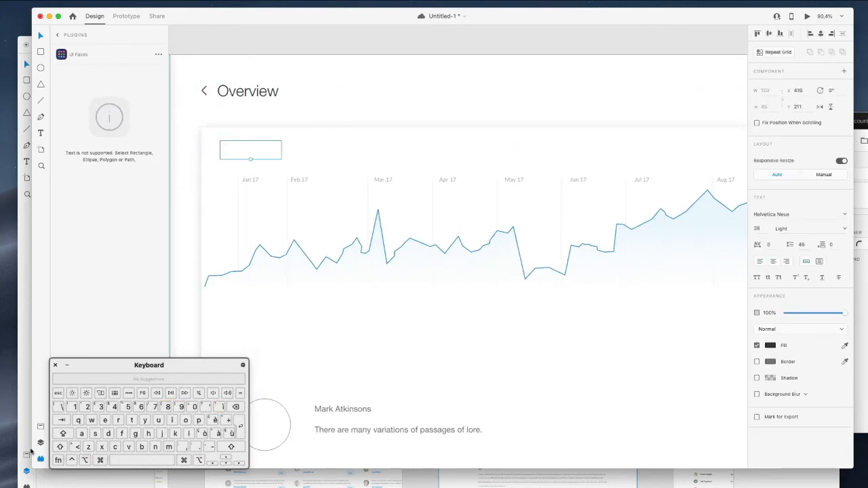
{"action": "left_click", "coordinate": [40, 444]}
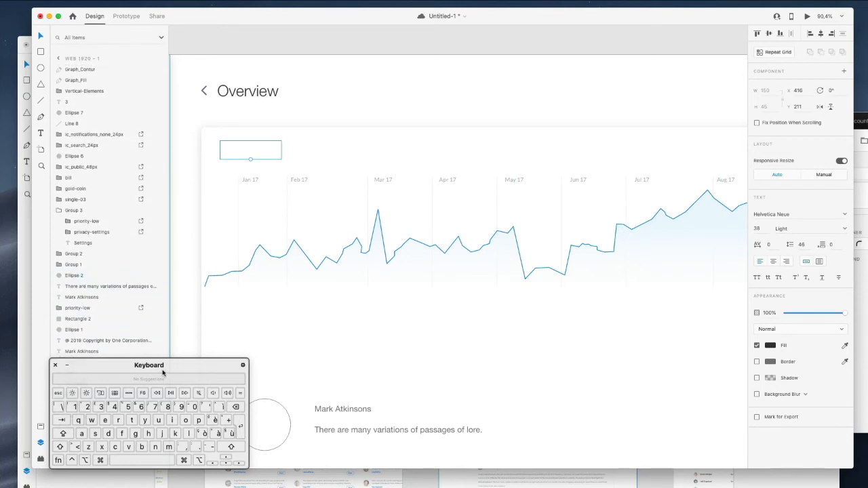
{"action": "left_click_drag", "start_coordinate": [163, 367], "coordinate": [277, 365]}
{"action": "left_click_drag", "start_coordinate": [67, 399], "coordinate": [68, 69]}
Change the copied heading's text to "Graph"
{"action": "double_click", "coordinate": [272, 158]}
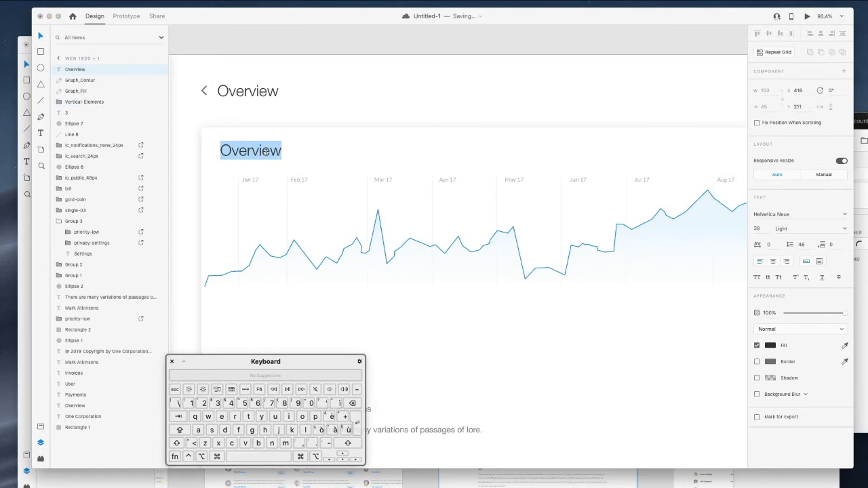
{"action": "type", "text": "Graph"}
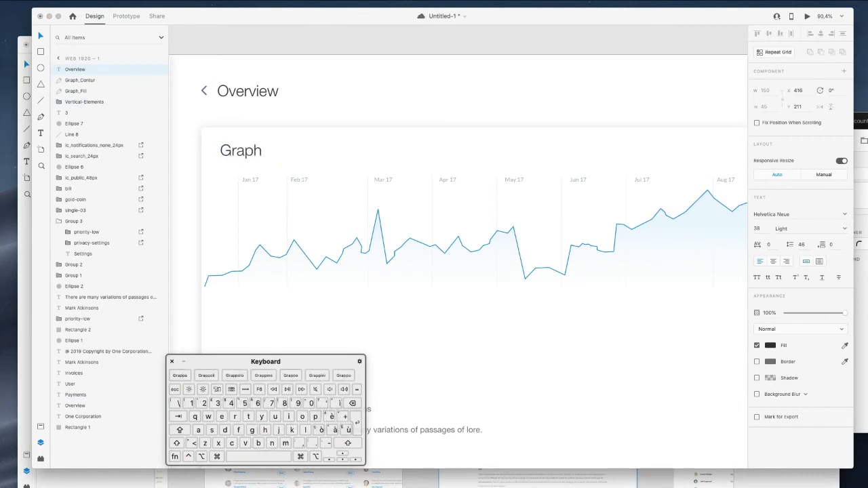
{"action": "key", "text": "Escape"}
Reduce the card title's font size to 25, keeping it above the chart at X 416, Y 220
{"action": "double_click", "coordinate": [242, 154]}
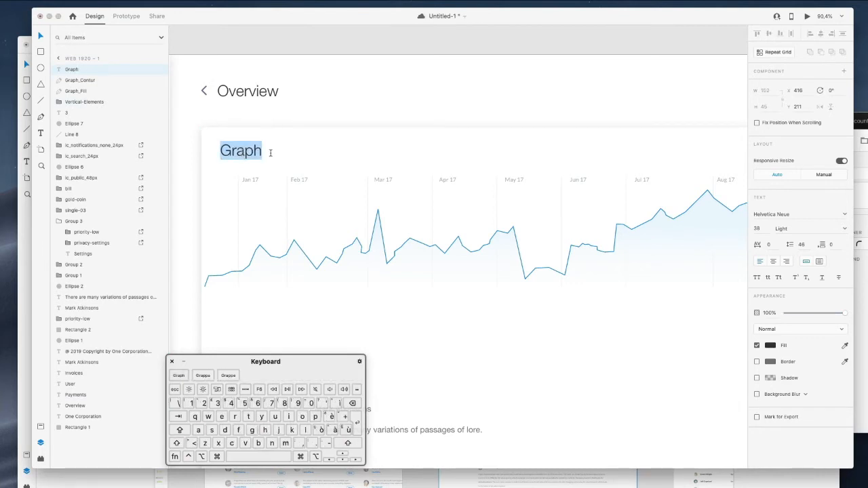
{"action": "left_click", "coordinate": [763, 232]}
{"action": "key", "text": "Down"}
{"action": "key", "text": "Down"}
{"action": "key", "text": "Down"}
{"action": "key", "text": "Down"}
{"action": "key", "text": "Down"}
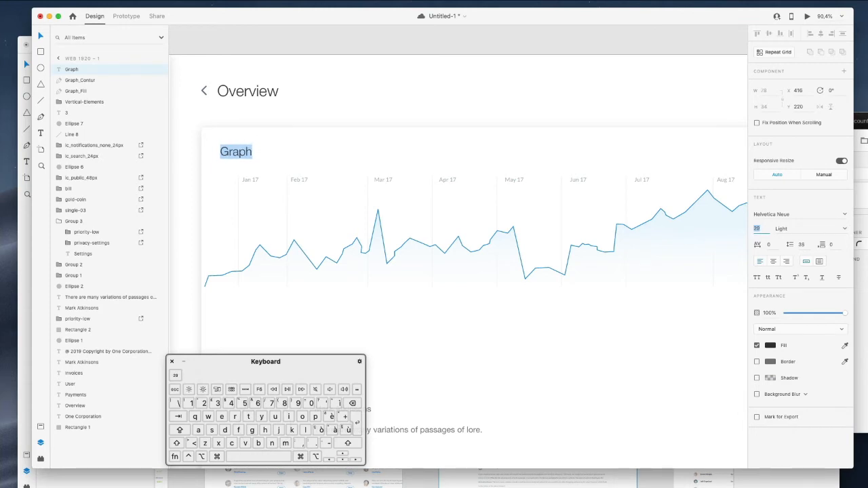
{"action": "left_click", "coordinate": [324, 113]}
{"action": "left_click_drag", "start_coordinate": [235, 155], "coordinate": [236, 153]}
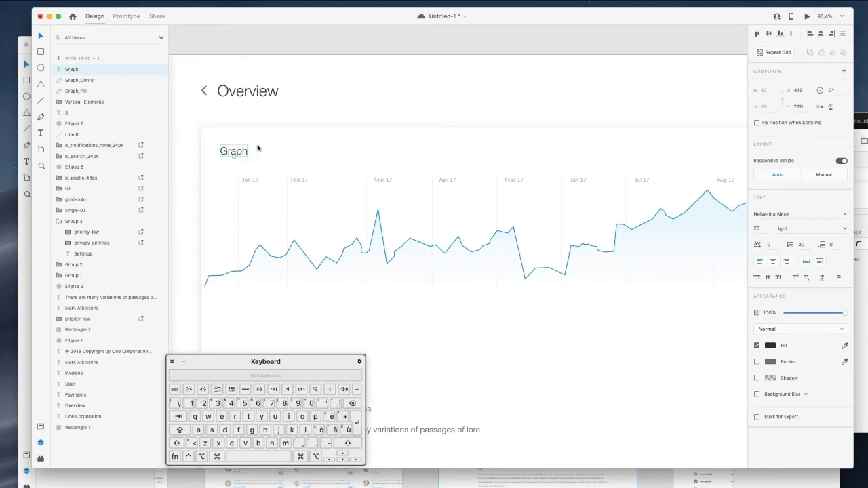
Replace the card title's text with "Market analsis"
{"action": "scroll", "coordinate": [277, 143], "scroll_direction": "down", "scroll_amount": 4, "text": "super"}
{"action": "scroll", "coordinate": [278, 145], "scroll_direction": "left", "scroll_amount": 3}
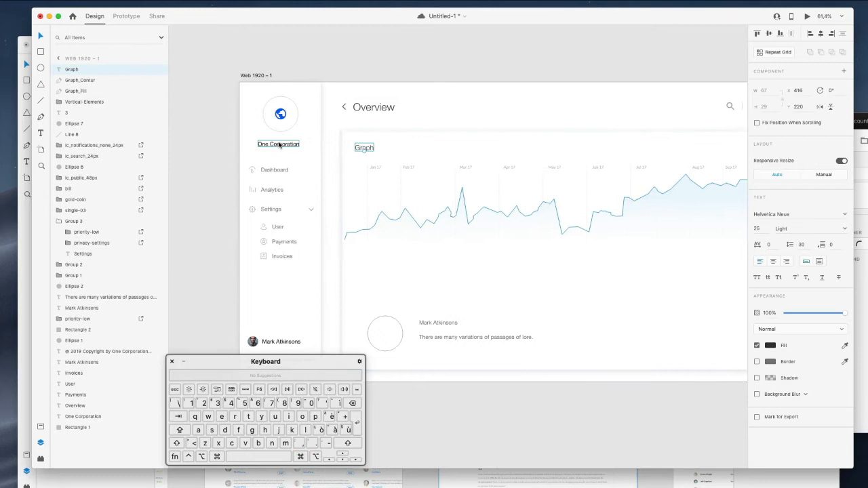
{"action": "scroll", "coordinate": [279, 145], "scroll_direction": "right", "scroll_amount": 3}
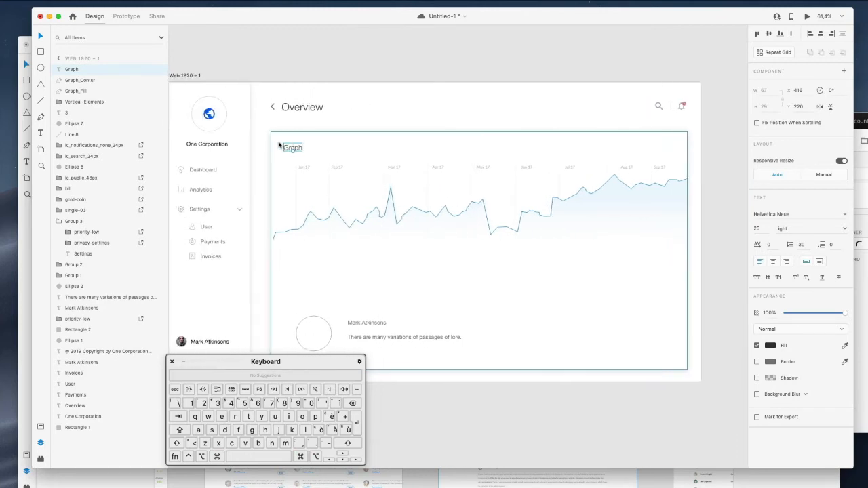
{"action": "key", "text": "Return"}
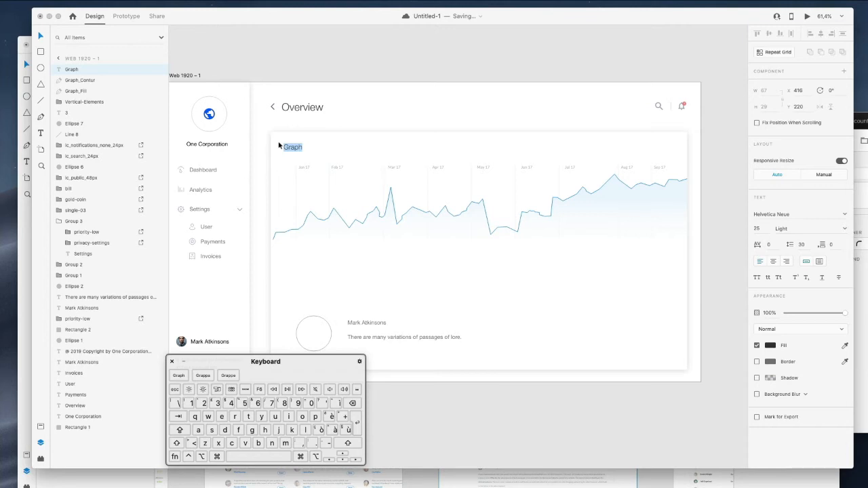
{"action": "type", "text": "Marke"}
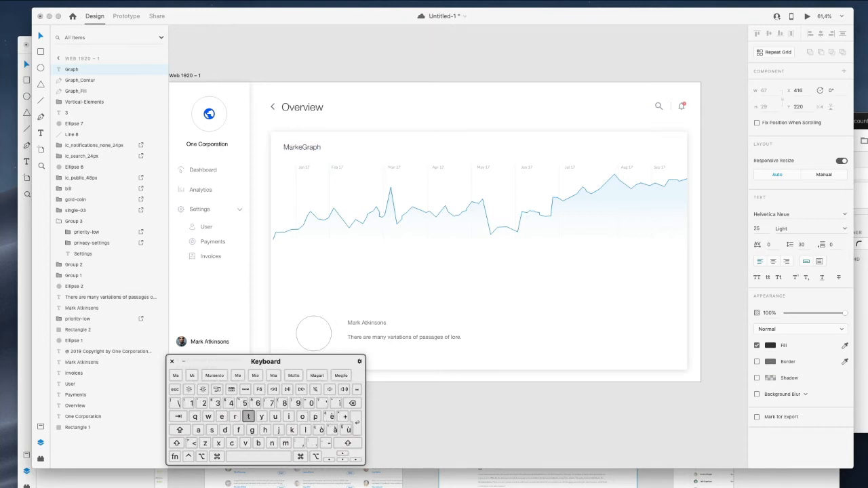
{"action": "type", "text": "t"}
{"action": "key", "text": "shift+Down"}
{"action": "type", "text": "analis"}
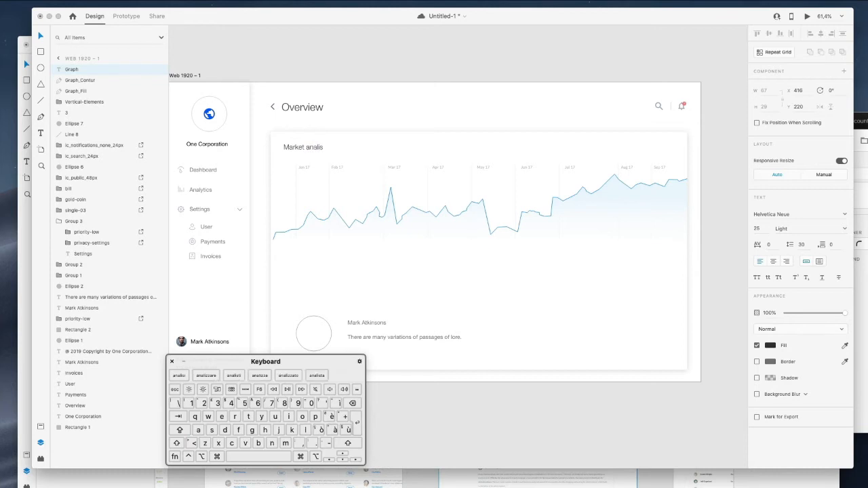
{"action": "type", "text": "sis"}
{"action": "key", "text": "BackSpace"}
{"action": "key", "text": "Escape"}
{"action": "left_click", "coordinate": [396, 128]}
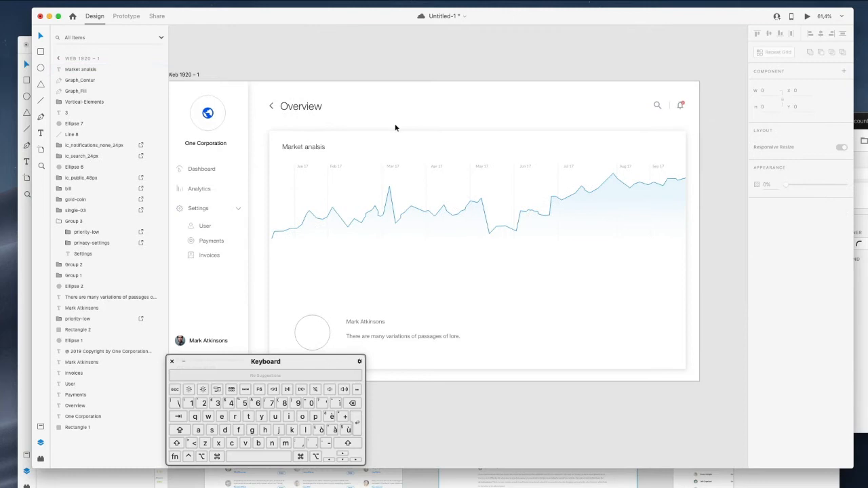
Copy the chart's first vertical gridline, rotate it 90°, and place it below the chart as a divider spanning the card's width
{"action": "left_click", "coordinate": [294, 184], "text": "super"}
{"action": "key", "text": "super+c"}
{"action": "key", "text": "super+v"}
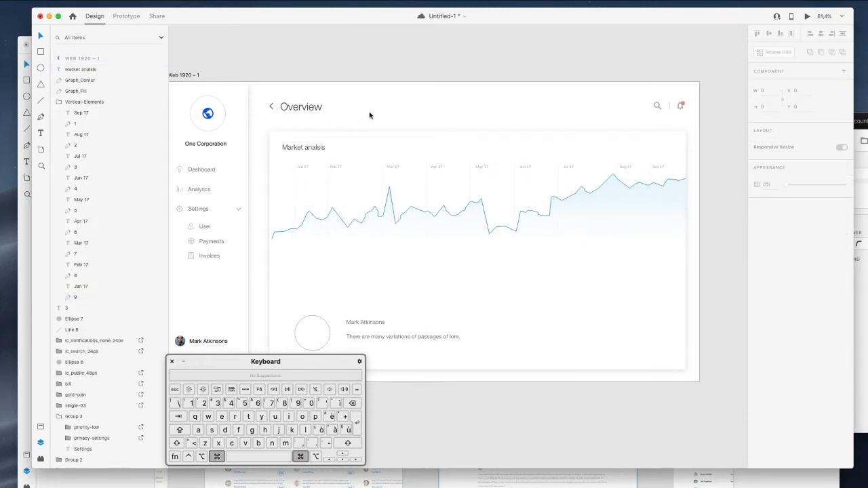
{"action": "left_click_drag", "start_coordinate": [295, 165], "coordinate": [299, 248]}
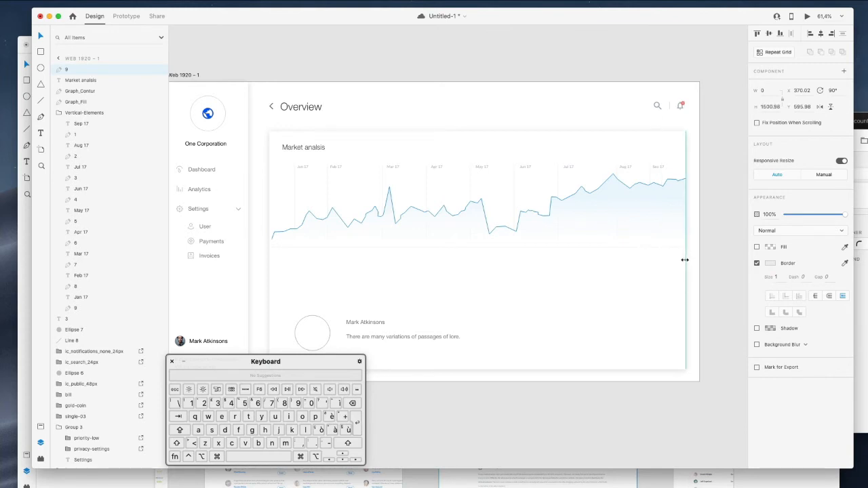
{"action": "key", "text": "shift+Up"}
{"action": "left_click", "coordinate": [312, 229]}
{"action": "left_click_drag", "start_coordinate": [271, 207], "coordinate": [268, 208]}
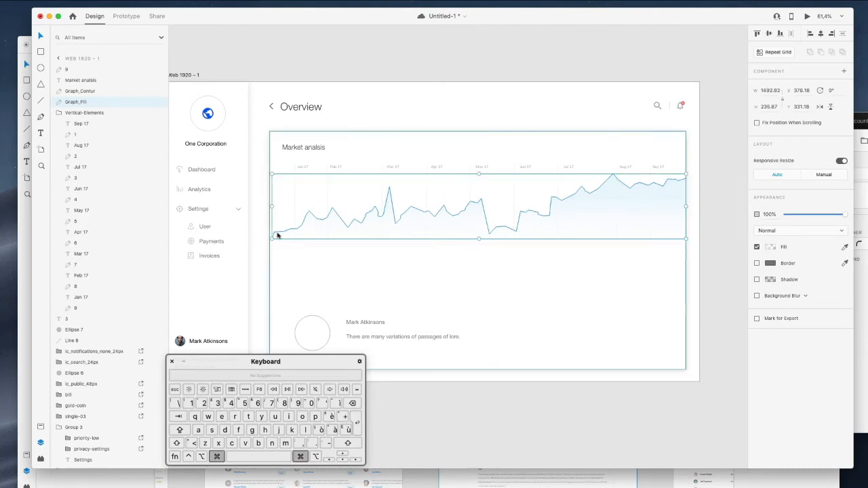
{"action": "scroll", "coordinate": [277, 236], "scroll_direction": "up", "scroll_amount": 10}
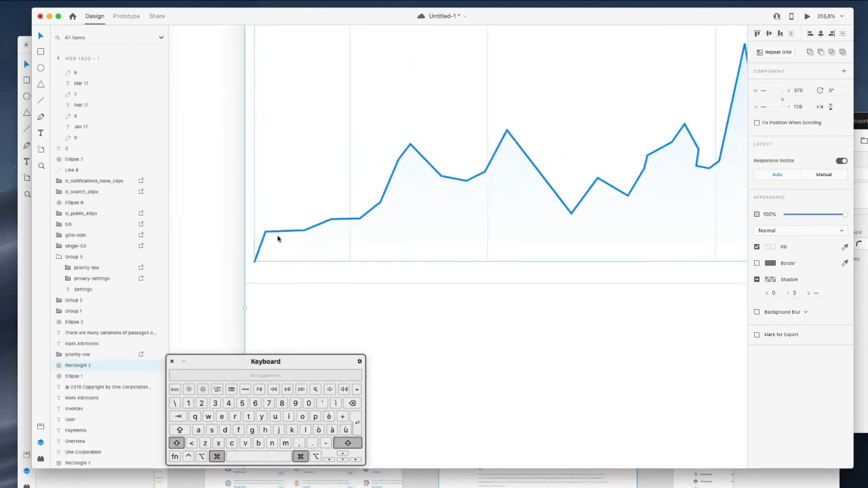
{"action": "left_click", "coordinate": [217, 187], "text": "super"}
{"action": "left_click_drag", "start_coordinate": [222, 198], "coordinate": [277, 254]}
{"action": "key", "text": "super+z"}
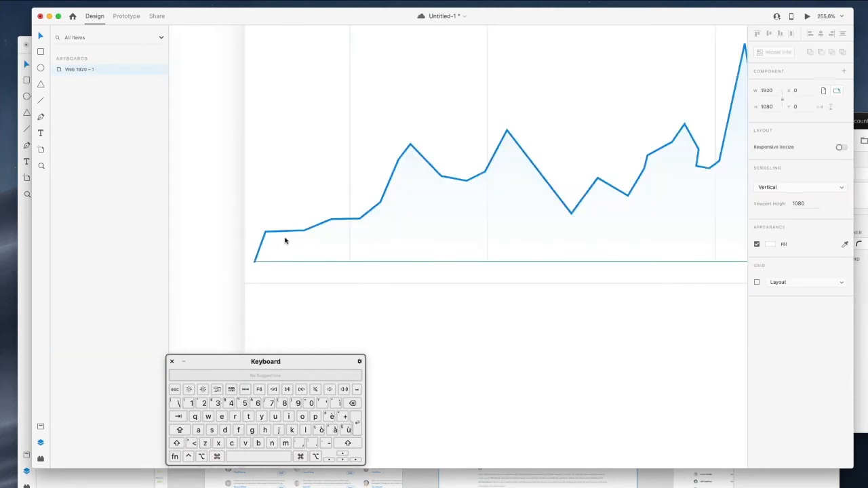
Select Graph_Contur and Graph_Fill together and stretch their left edge to the card's left edge at X 370
{"action": "left_click", "coordinate": [285, 235], "text": "super"}
{"action": "left_click", "coordinate": [78, 105], "text": "shift+super"}
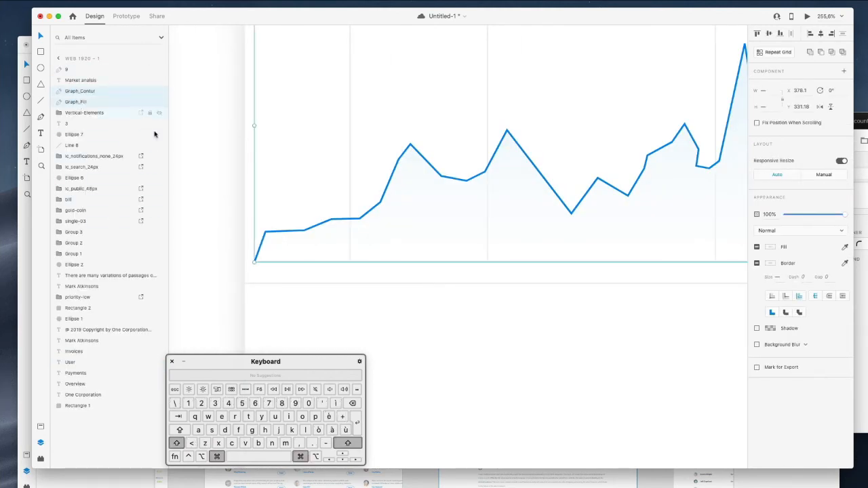
{"action": "scroll", "coordinate": [276, 184], "scroll_direction": "up", "scroll_amount": 1}
{"action": "left_click_drag", "start_coordinate": [254, 129], "coordinate": [245, 132]}
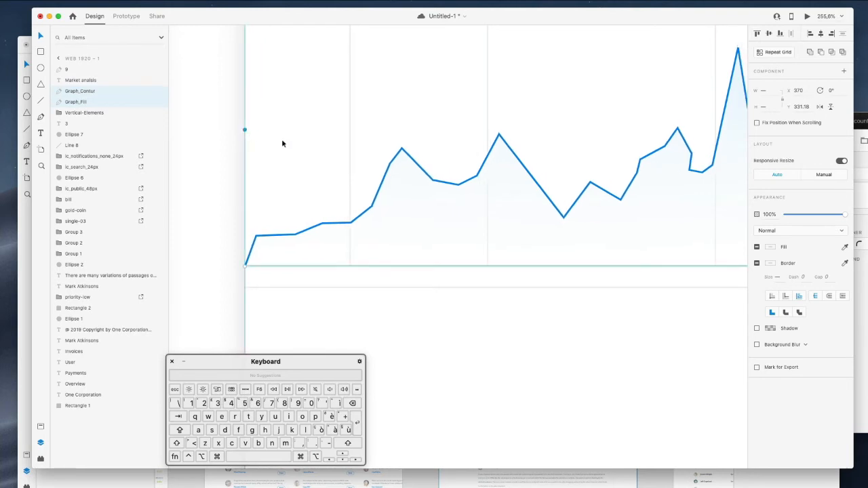
Review the Overview artboard, checking how the chart, divider and title sit within the card
{"action": "scroll", "coordinate": [350, 160], "scroll_direction": "down", "scroll_amount": 6}
{"action": "scroll", "coordinate": [351, 160], "scroll_direction": "up", "scroll_amount": 3}
{"action": "scroll", "coordinate": [350, 160], "scroll_direction": "right", "scroll_amount": 3}
{"action": "scroll", "coordinate": [350, 160], "scroll_direction": "down", "scroll_amount": 3}
{"action": "scroll", "coordinate": [350, 160], "scroll_direction": "right", "scroll_amount": 5}
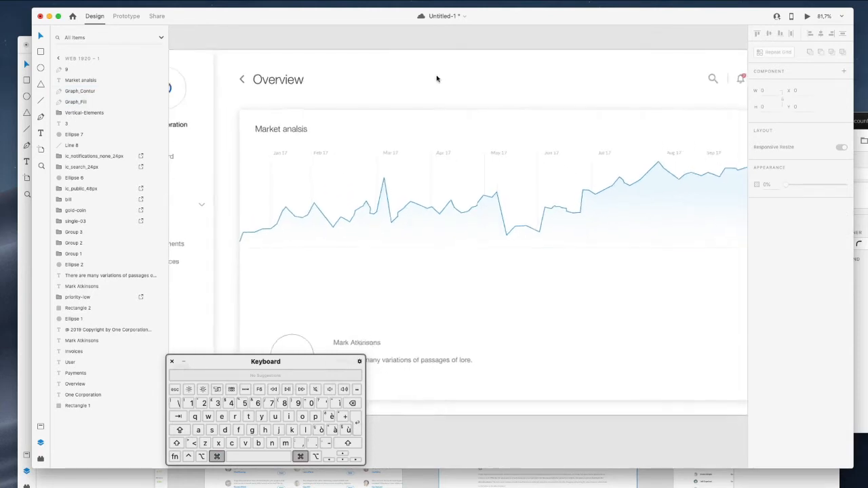
{"action": "scroll", "coordinate": [437, 79], "scroll_direction": "down", "scroll_amount": 3}
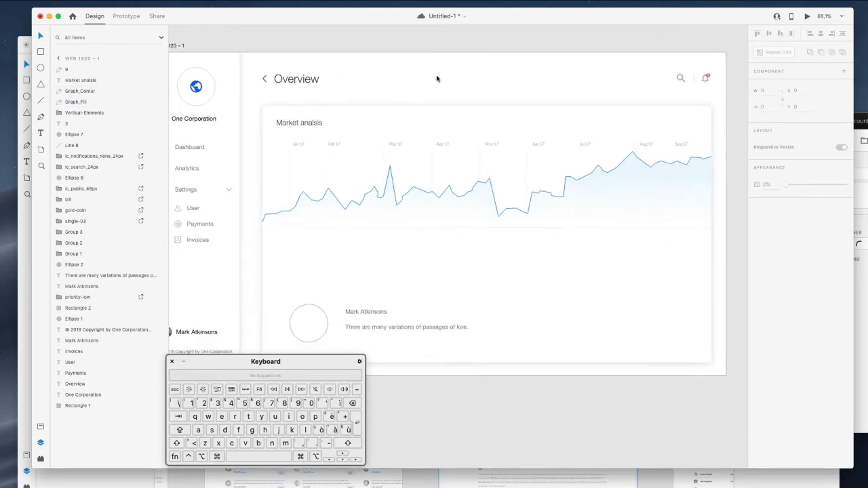
{"action": "scroll", "coordinate": [437, 79], "scroll_direction": "right", "scroll_amount": 3}
{"action": "double_click", "coordinate": [437, 79]}
{"action": "scroll", "coordinate": [437, 77], "scroll_direction": "down", "scroll_amount": 2}
{"action": "scroll", "coordinate": [435, 76], "scroll_direction": "up", "scroll_amount": 1}
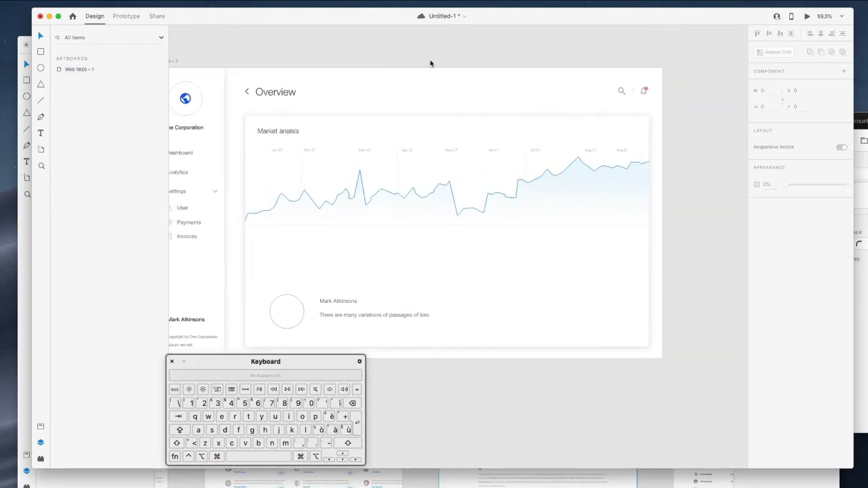
{"action": "scroll", "coordinate": [430, 64], "scroll_direction": "down", "scroll_amount": 2}
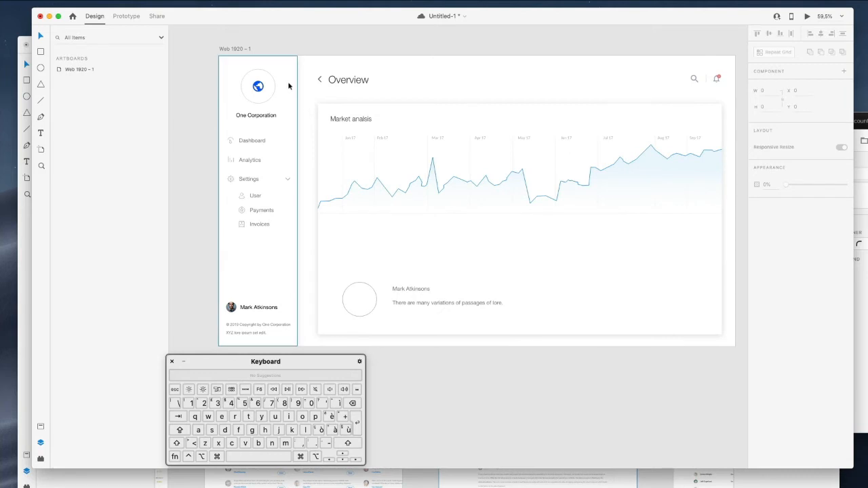
{"action": "scroll", "coordinate": [288, 86], "scroll_direction": "right", "scroll_amount": 2}
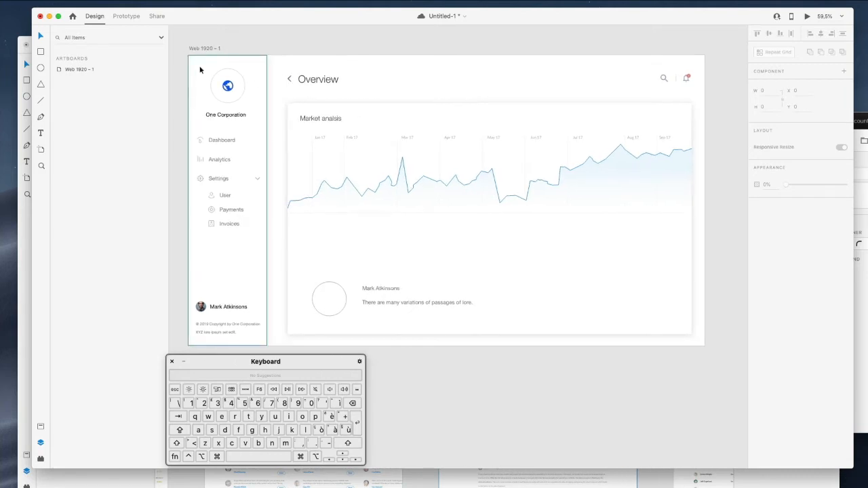
{"action": "left_click", "coordinate": [318, 66]}
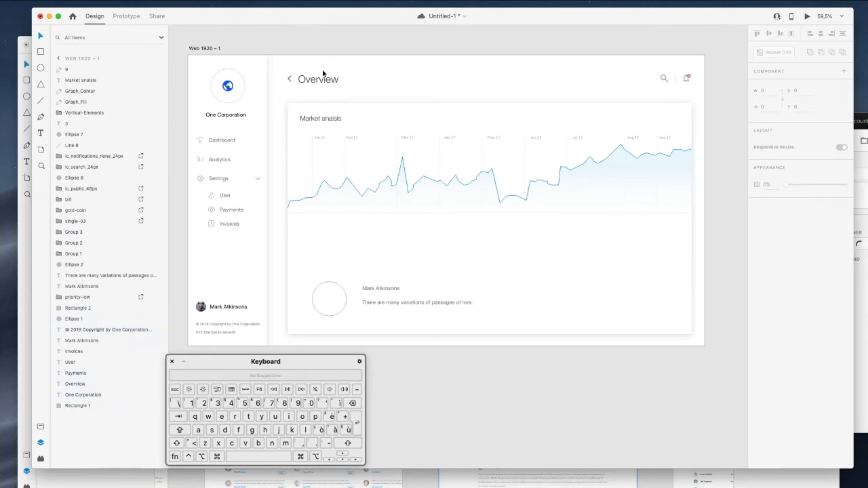
Try light grey #FAFAFA as the fill of the Web 1920 – 1 artboard
{"action": "left_click", "coordinate": [237, 45]}
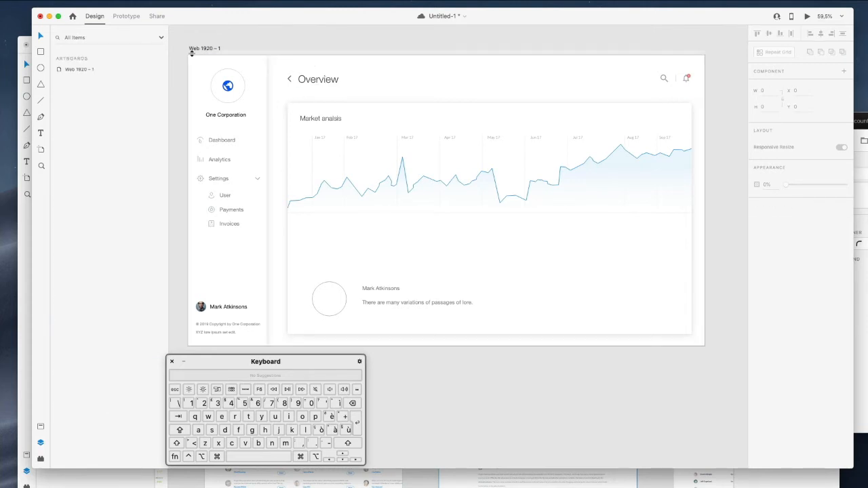
{"action": "left_click", "coordinate": [61, 73]}
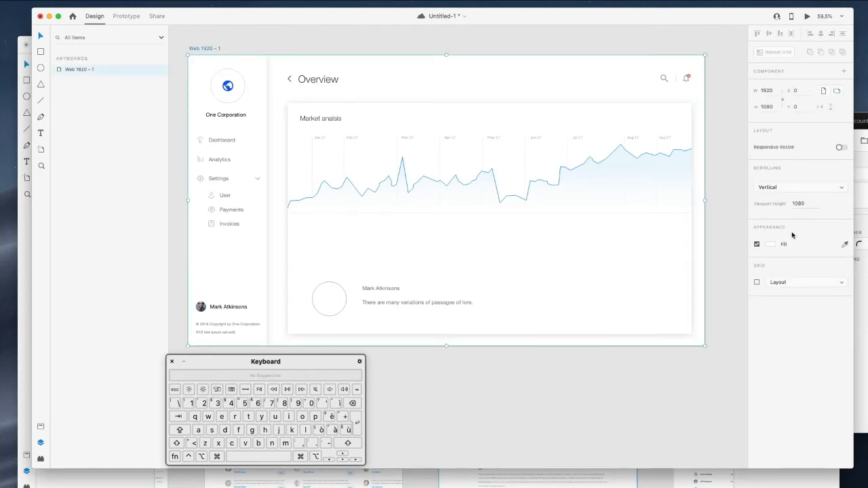
{"action": "left_click", "coordinate": [771, 244]}
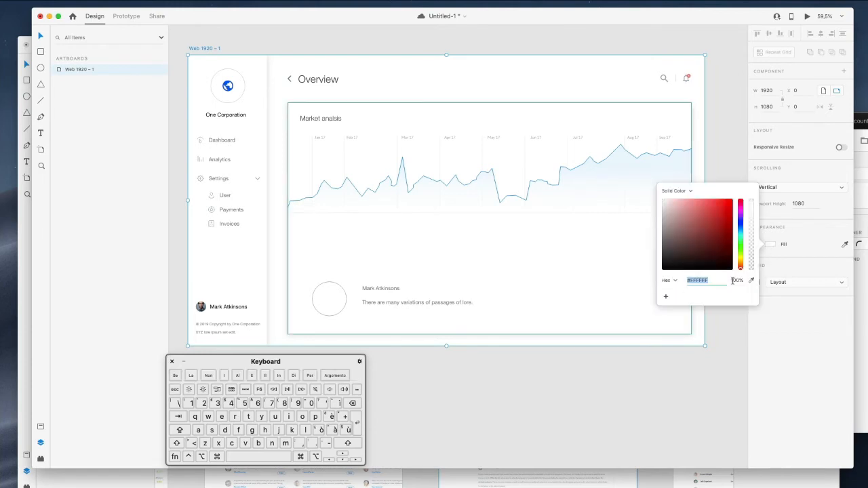
{"action": "left_click", "coordinate": [749, 285]}
{"action": "left_click", "coordinate": [572, 175]}
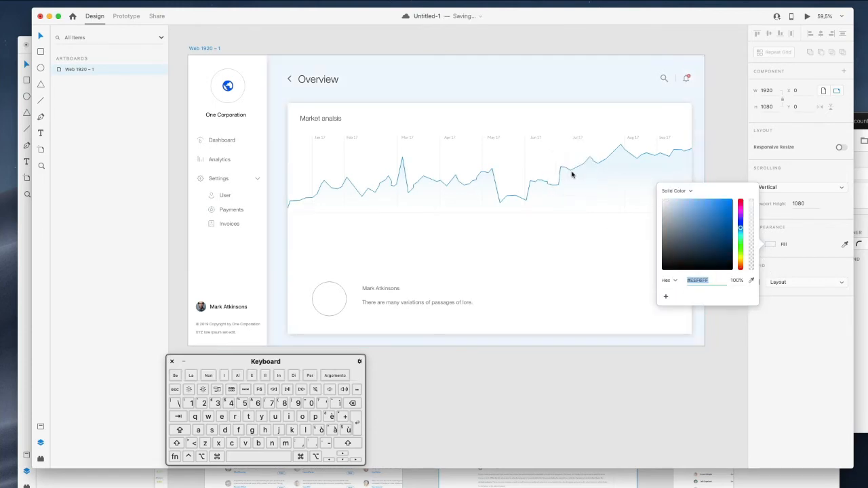
{"action": "left_click_drag", "start_coordinate": [675, 218], "coordinate": [658, 204]}
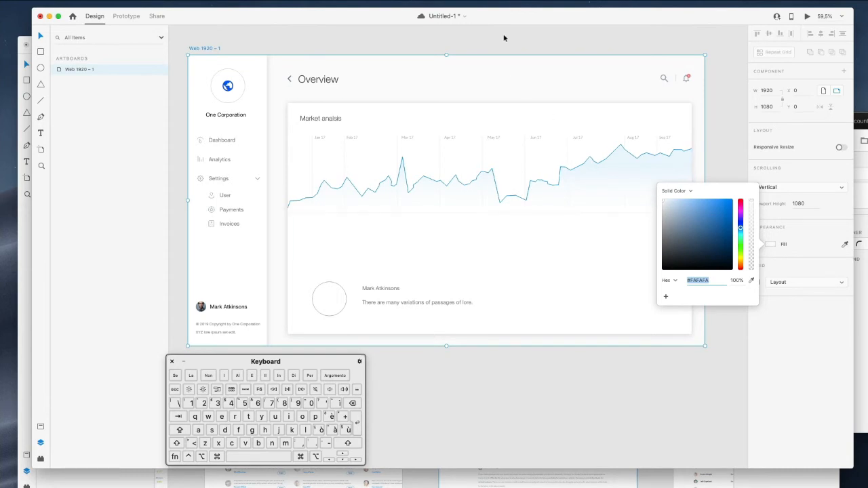
{"action": "left_click", "coordinate": [538, 45]}
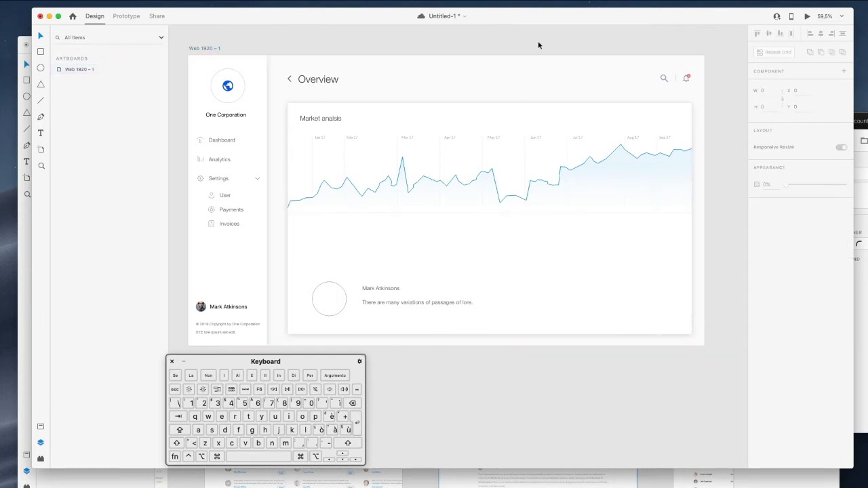
Turn off the shadow on both the sidebar's background rectangle and the chart card's rectangle
{"action": "left_click", "coordinate": [256, 109], "text": "super"}
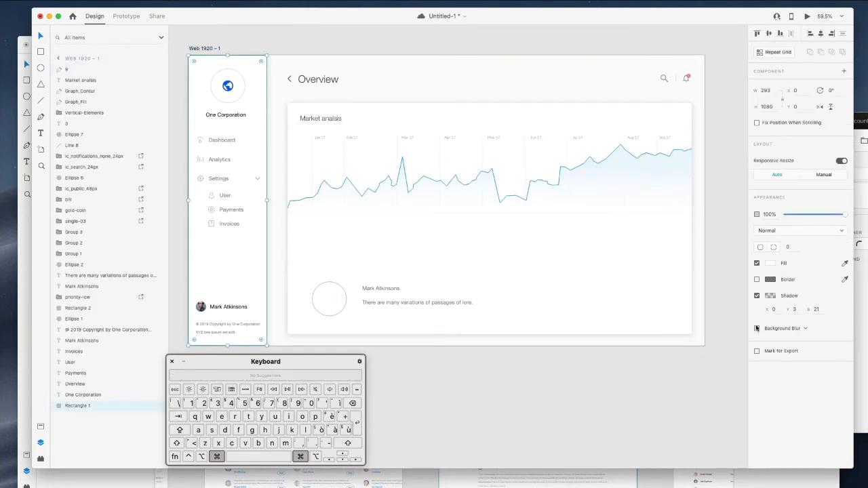
{"action": "left_click", "coordinate": [756, 296]}
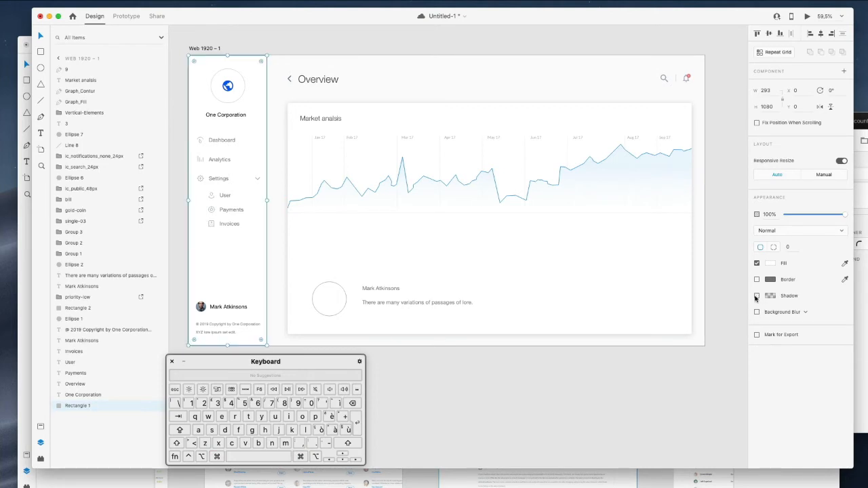
{"action": "left_click", "coordinate": [396, 115], "text": "super"}
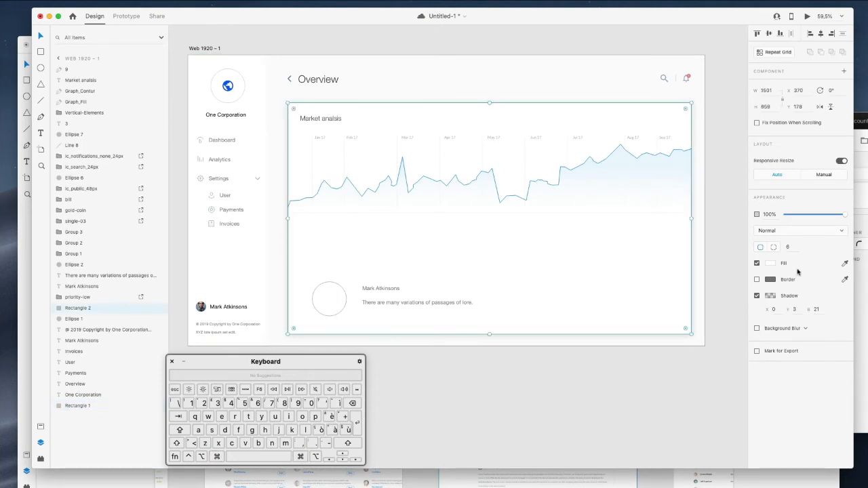
{"action": "left_click", "coordinate": [756, 297]}
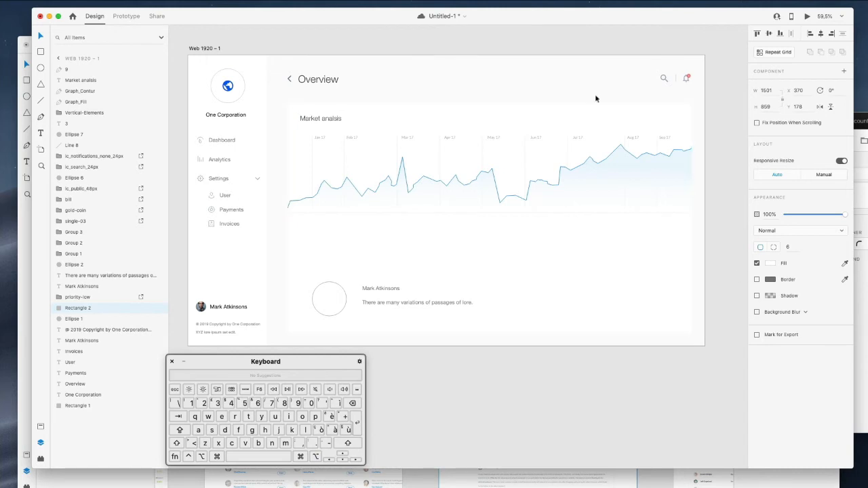
{"action": "left_click", "coordinate": [567, 38]}
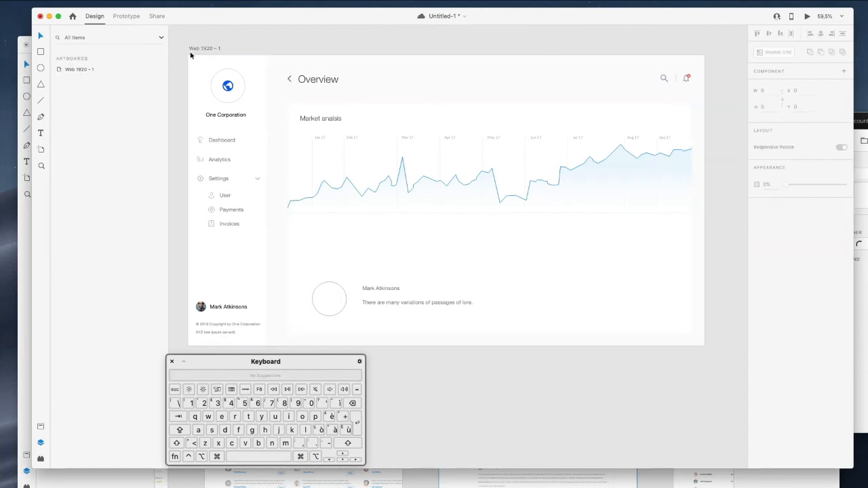
Change the Web 1920 – 1 artboard's fill to a very pale green tint
{"action": "left_click", "coordinate": [85, 69]}
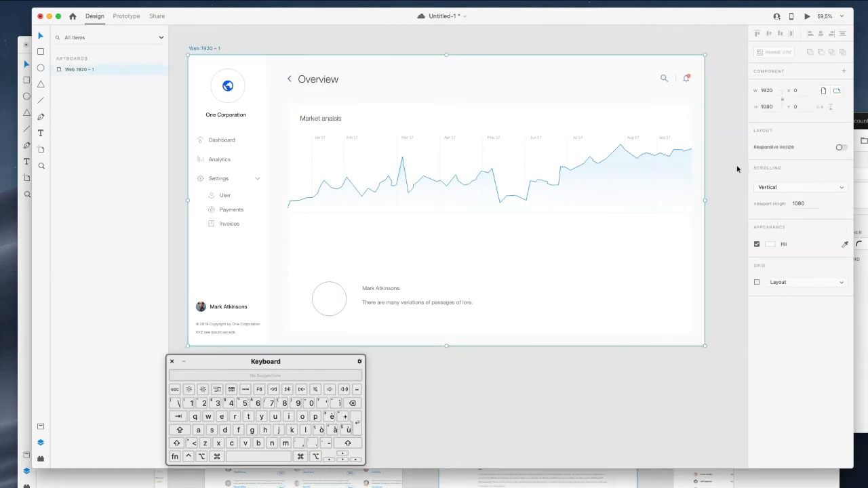
{"action": "left_click", "coordinate": [769, 244]}
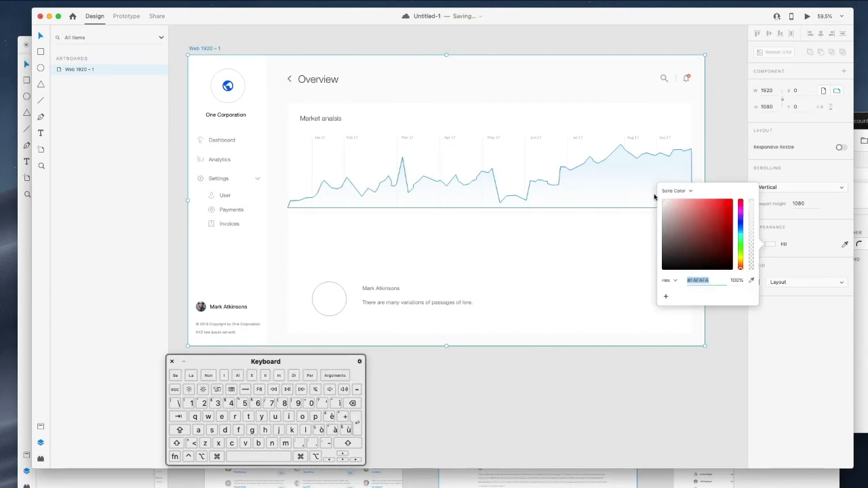
{"action": "left_click_drag", "start_coordinate": [741, 241], "coordinate": [739, 230]}
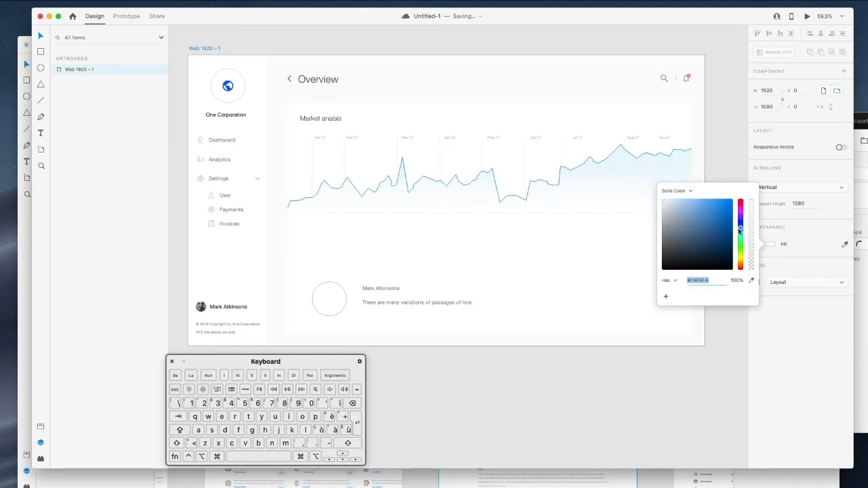
{"action": "left_click_drag", "start_coordinate": [668, 203], "coordinate": [662, 203]}
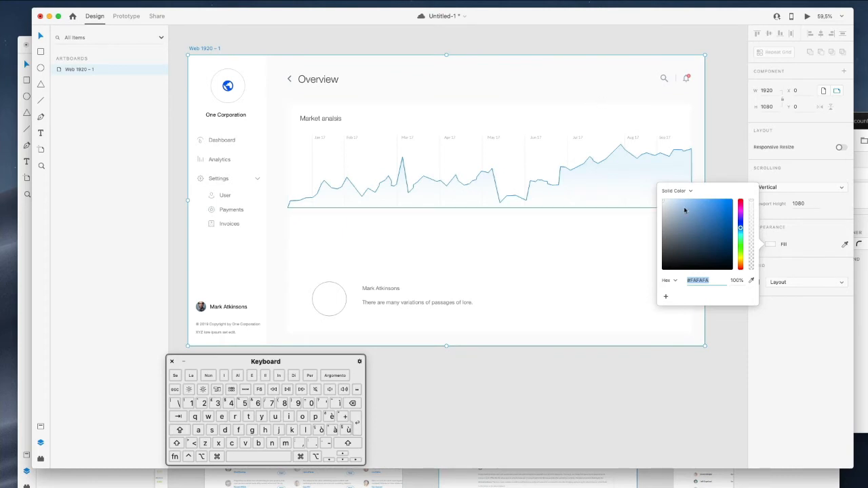
{"action": "left_click", "coordinate": [661, 204]}
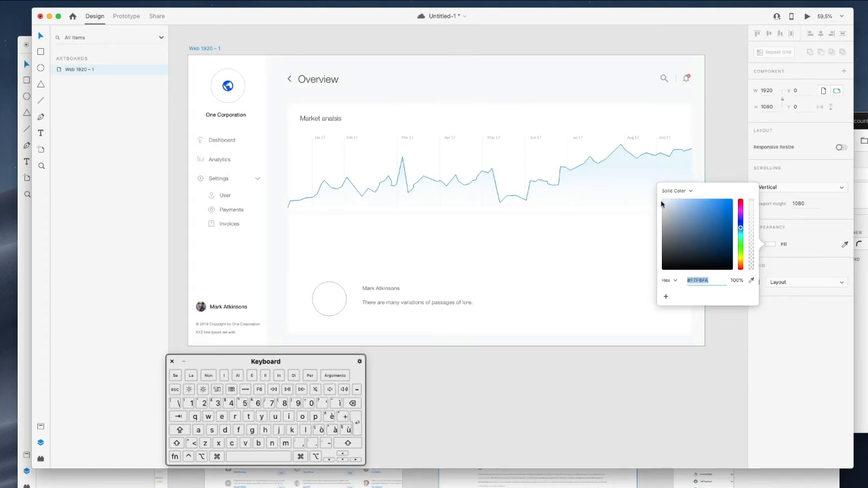
{"action": "left_click", "coordinate": [661, 205]}
{"action": "left_click", "coordinate": [662, 205]}
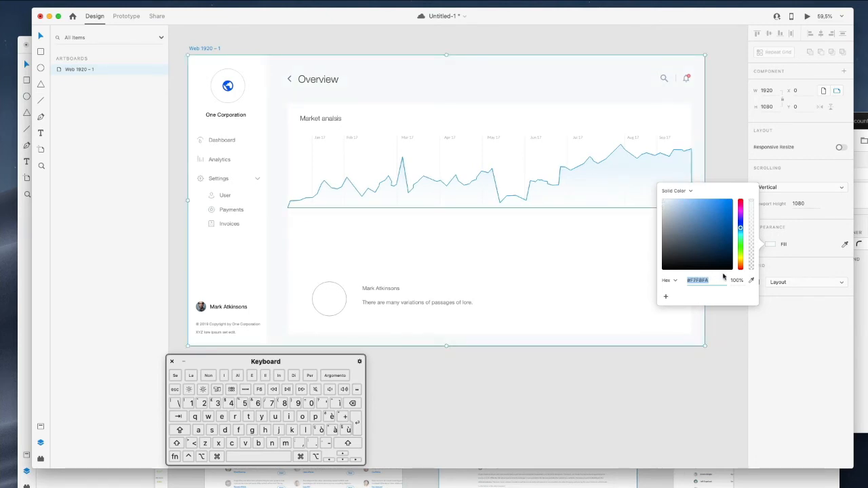
{"action": "mouse_move", "coordinate": [750, 203]}
{"action": "left_mouse_down"}
{"action": "mouse_move", "coordinate": [753, 255]}
{"action": "mouse_move", "coordinate": [748, 188]}
{"action": "left_mouse_up"}
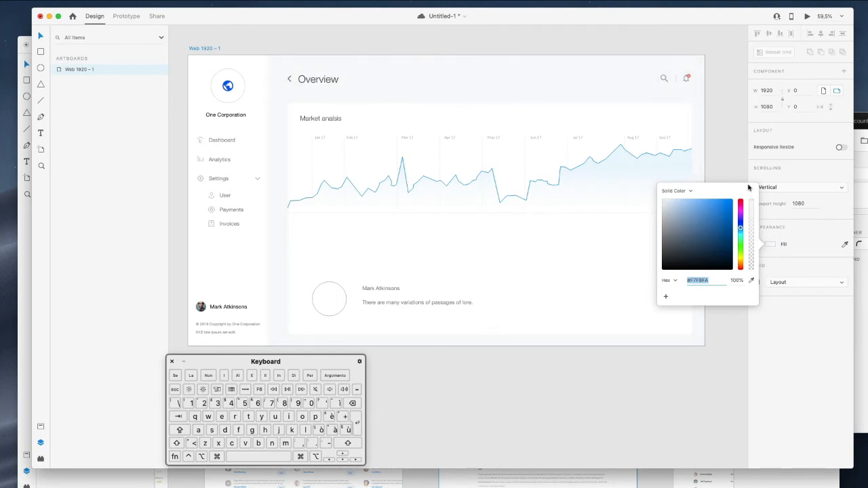
{"action": "left_click_drag", "start_coordinate": [661, 206], "coordinate": [662, 205]}
{"action": "left_click", "coordinate": [519, 52]}
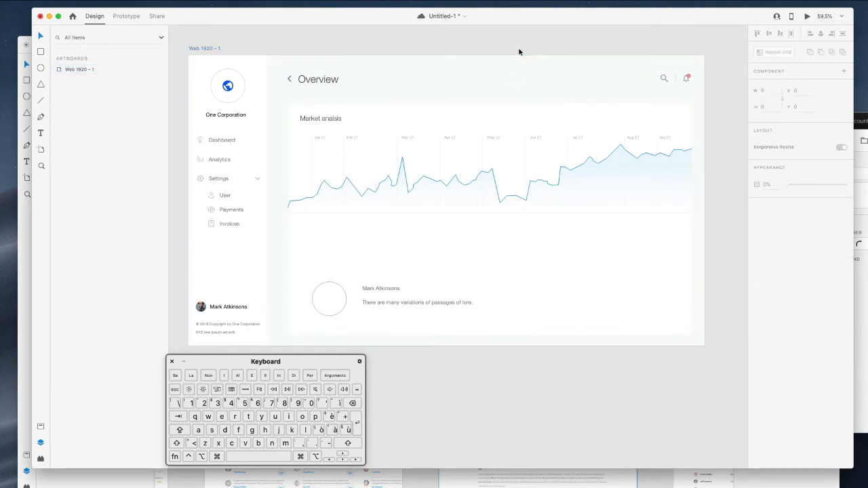
Recolour the back arrow beside the Overview heading by sampling the grey of the sidebar's Settings icon, and save the document
{"action": "left_click", "coordinate": [289, 83]}
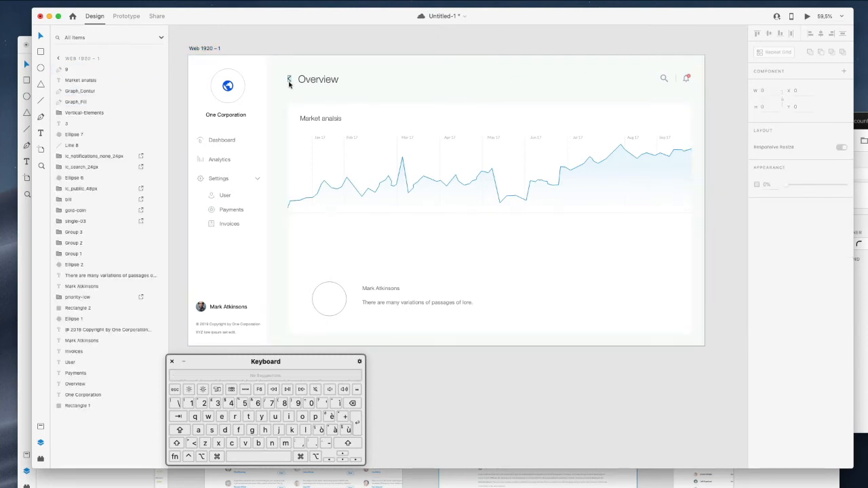
{"action": "left_click", "coordinate": [289, 83]}
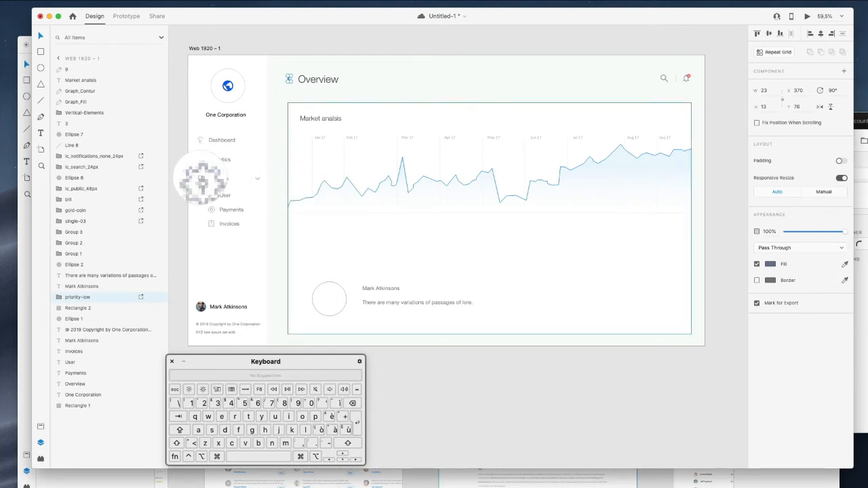
{"action": "key", "text": "super+s"}
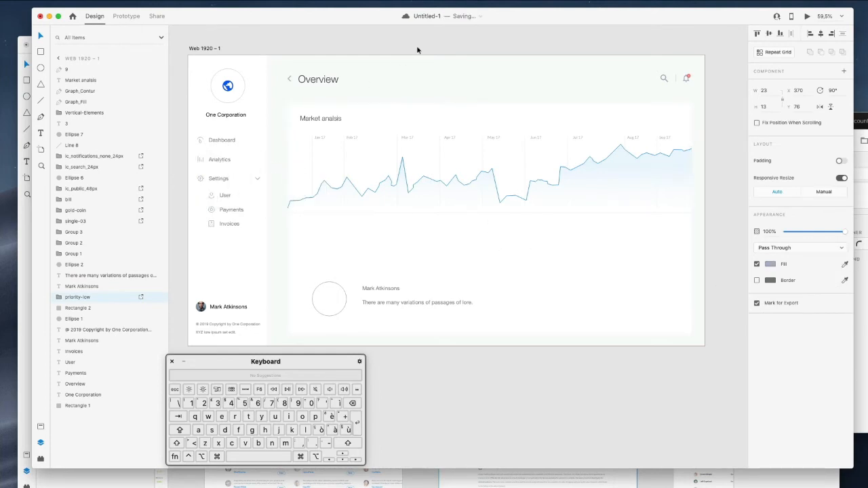
{"action": "left_click", "coordinate": [416, 49]}
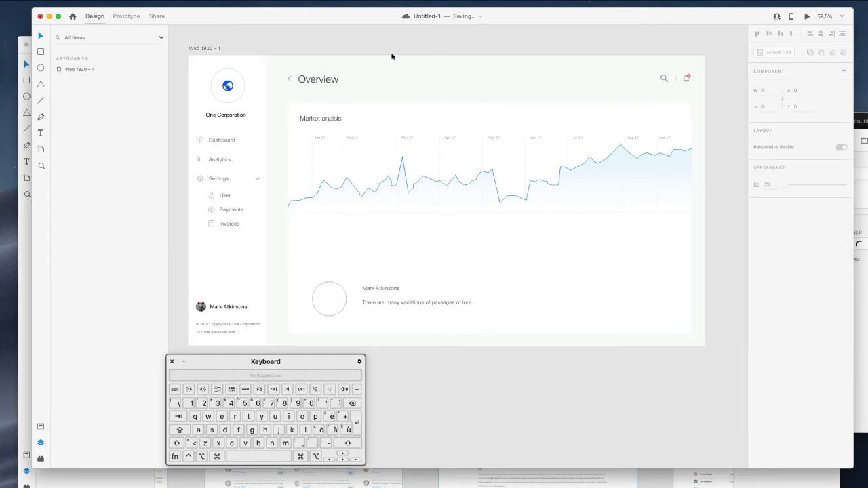
Nudge the back arrow slightly down and the "Market analsis" title slightly up
{"action": "scroll", "coordinate": [290, 84], "scroll_direction": "right", "scroll_amount": 1}
{"action": "left_click", "coordinate": [285, 84]}
{"action": "key", "text": "Down"}
{"action": "left_click", "coordinate": [476, 52]}
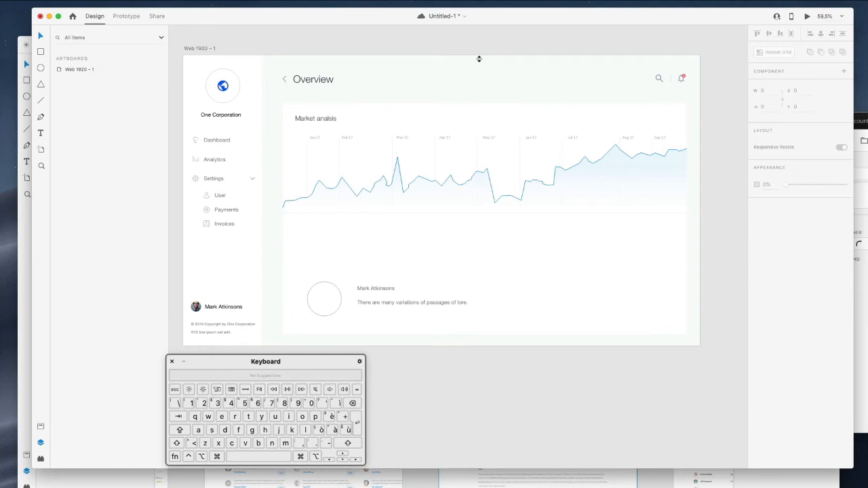
{"action": "left_click", "coordinate": [316, 123]}
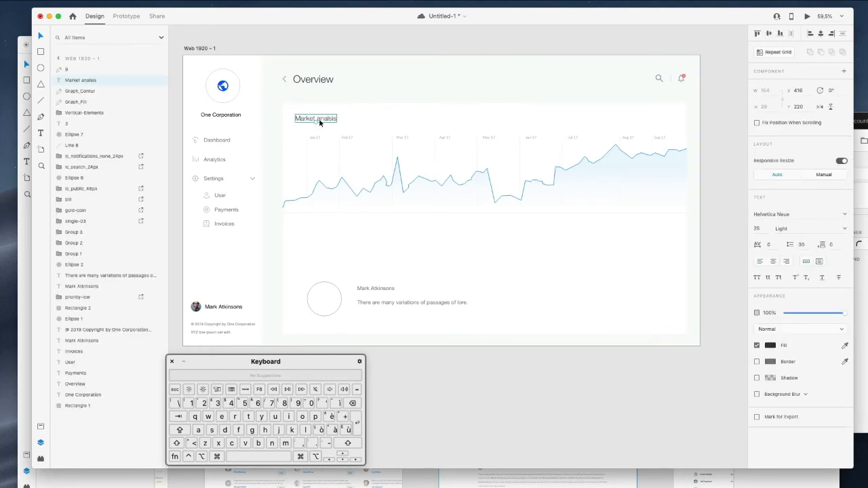
{"action": "left_click", "coordinate": [411, 48]}
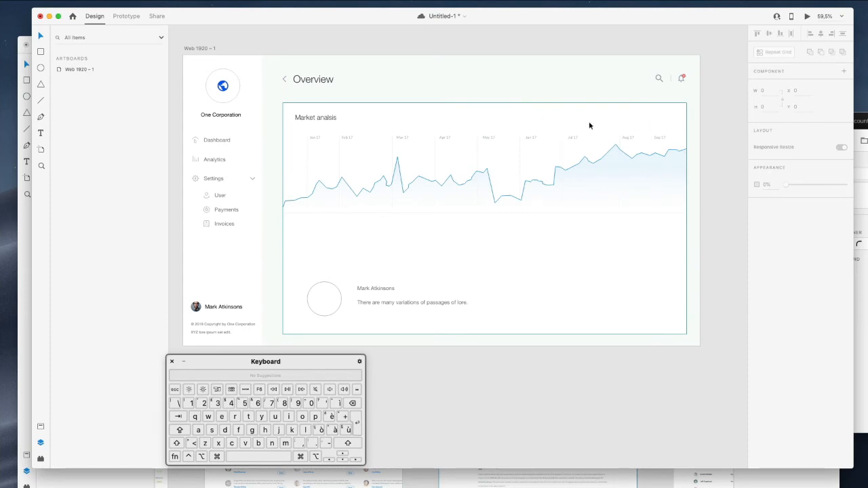
Draw a rectangle about 202 × 40 in the chart card's upper-right area, above the month labels, and place it at about X 1495, Y 212
{"action": "scroll", "coordinate": [599, 125], "scroll_direction": "up", "scroll_amount": 5}
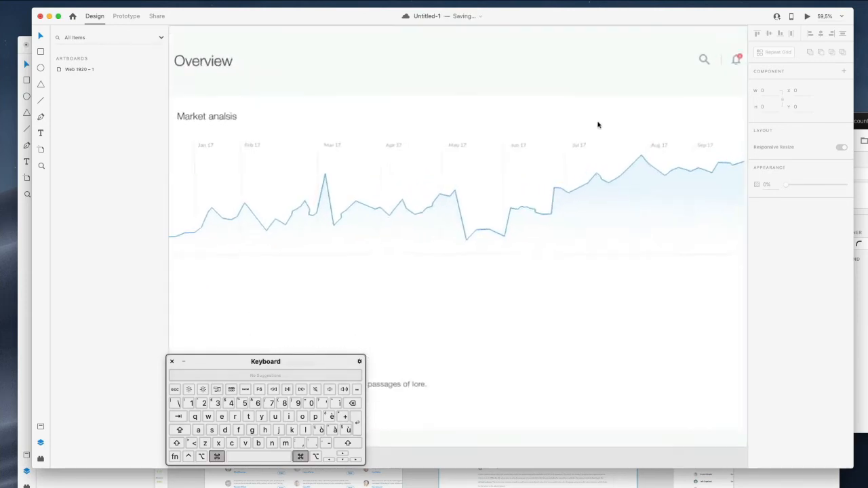
{"action": "scroll", "coordinate": [598, 125], "scroll_direction": "up", "scroll_amount": 2}
{"action": "scroll", "coordinate": [598, 125], "scroll_direction": "right", "scroll_amount": 5}
{"action": "scroll", "coordinate": [598, 124], "scroll_direction": "up", "scroll_amount": 2}
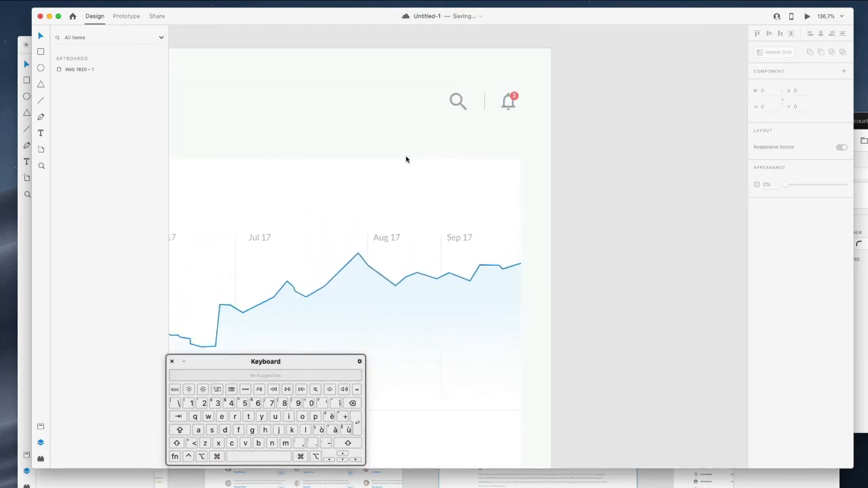
{"action": "key", "text": "r"}
{"action": "mouse_move", "coordinate": [302, 181]}
{"action": "left_mouse_down"}
{"action": "mouse_move", "coordinate": [380, 202]}
{"action": "mouse_move", "coordinate": [427, 203]}
{"action": "left_mouse_up"}
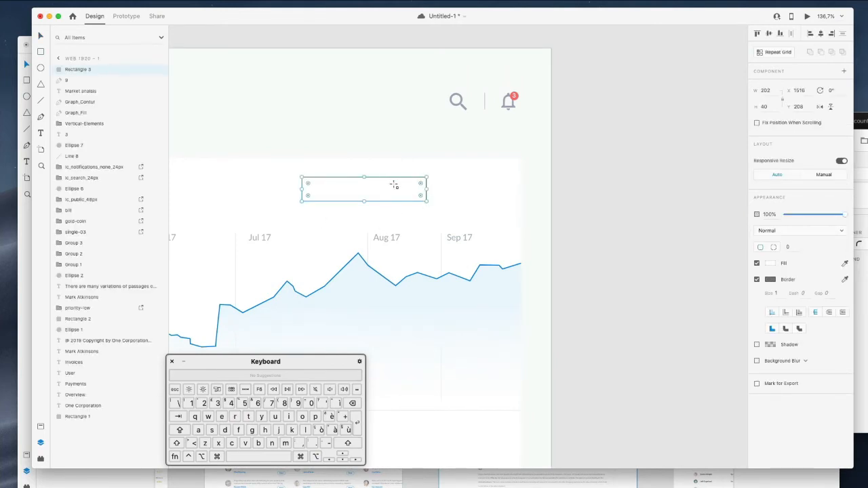
{"action": "left_click_drag", "start_coordinate": [381, 182], "coordinate": [368, 184]}
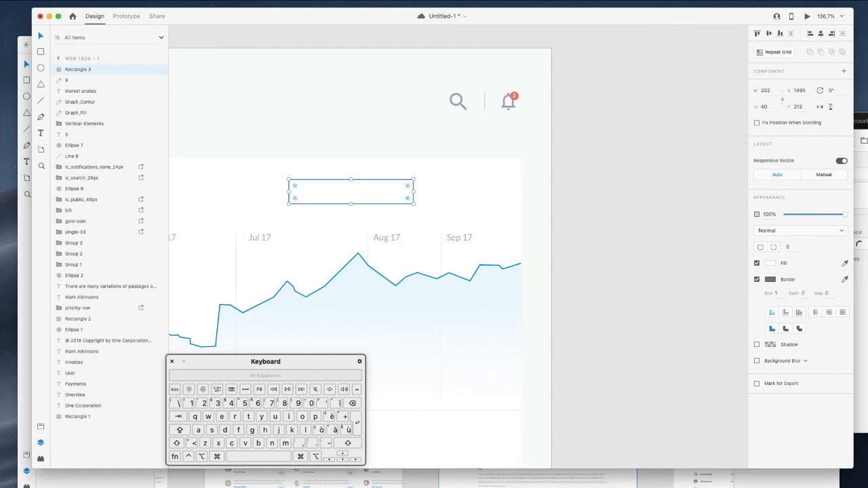
Sample the chart's light grey vertical gridline as the new rectangle's border colour and set the border size to 1.5
{"action": "left_click", "coordinate": [845, 280]}
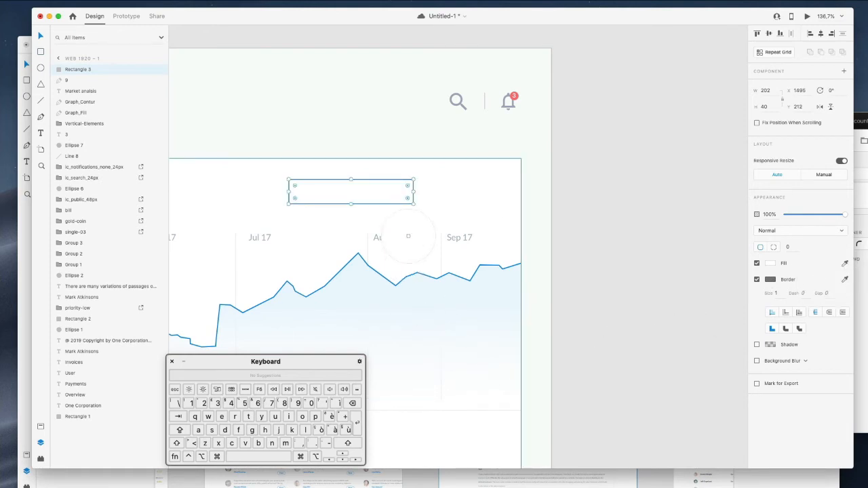
{"action": "left_click", "coordinate": [440, 237]}
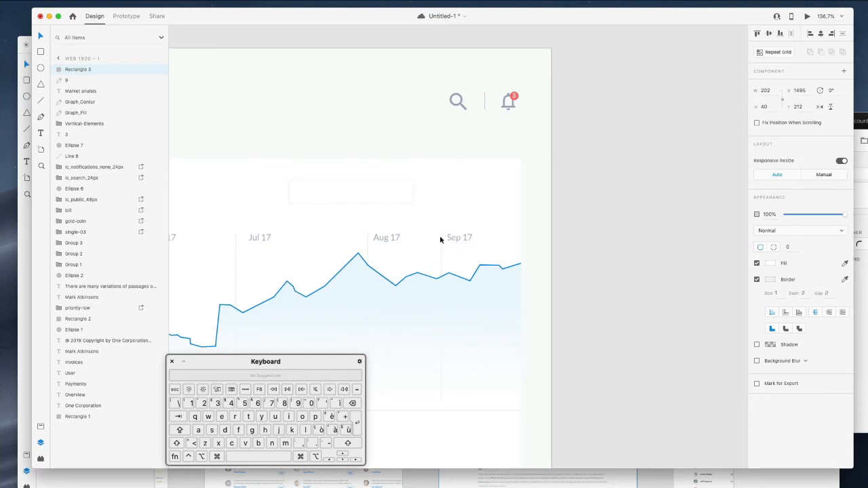
{"action": "left_click", "coordinate": [778, 293]}
{"action": "key", "text": "Right"}
{"action": "type", "text": ",5"}
{"action": "key", "text": "Return"}
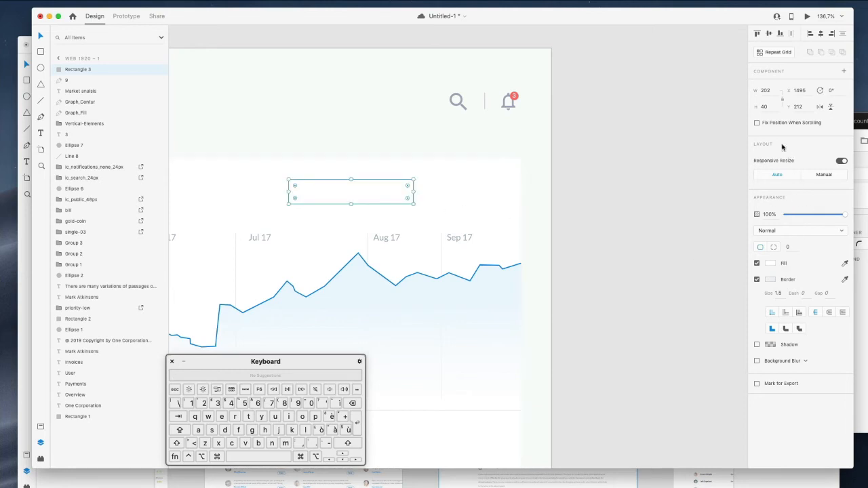
Slightly round the corners of the new rectangle above the chart
{"action": "left_click", "coordinate": [790, 248]}
{"action": "key", "text": "Up"}
{"action": "key", "text": "Up"}
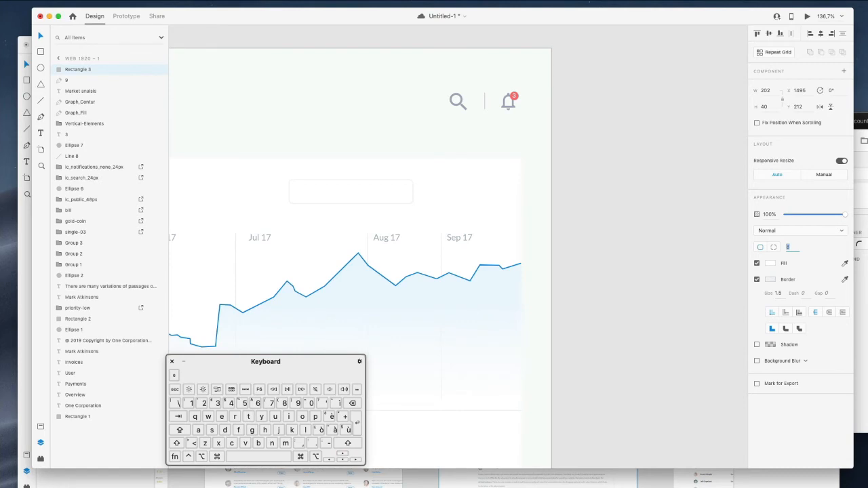
{"action": "key", "text": "Escape"}
{"action": "scroll", "coordinate": [369, 233], "scroll_direction": "left", "scroll_amount": 10}
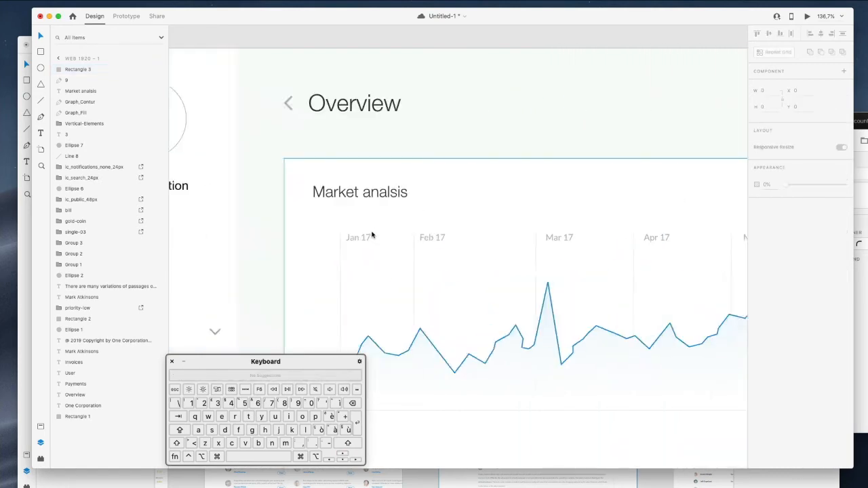
Copy the sidebar's Analytics label and paste it into the rounded box above the chart, at about X 1535, Y 219
{"action": "scroll", "coordinate": [372, 235], "scroll_direction": "left", "scroll_amount": 8}
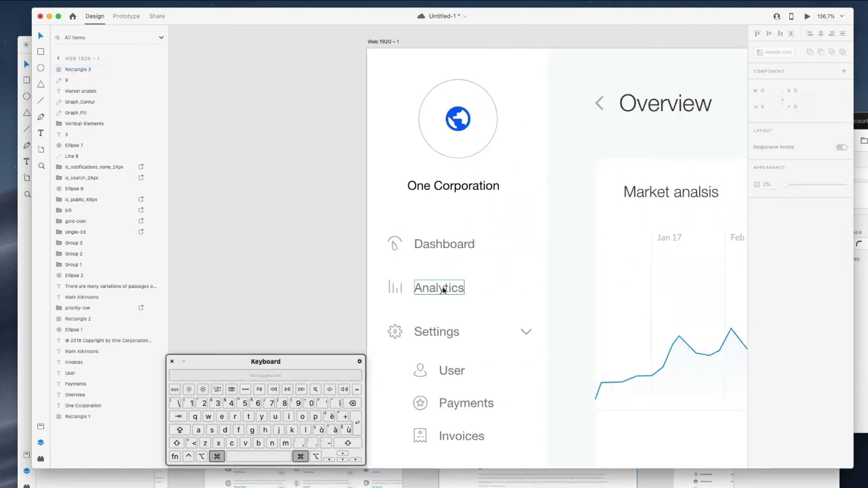
{"action": "left_click", "coordinate": [442, 290], "text": "super"}
{"action": "scroll", "coordinate": [513, 236], "scroll_direction": "right", "scroll_amount": 15}
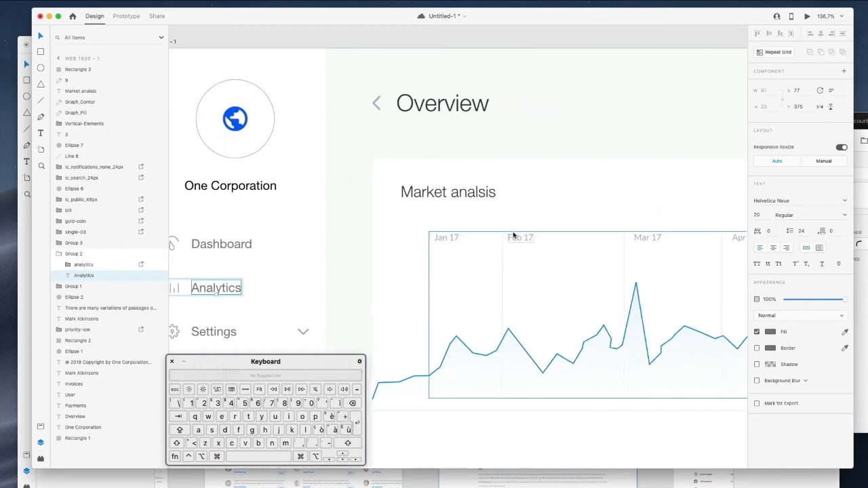
{"action": "scroll", "coordinate": [513, 236], "scroll_direction": "right", "scroll_amount": 5}
{"action": "left_click", "coordinate": [401, 183]}
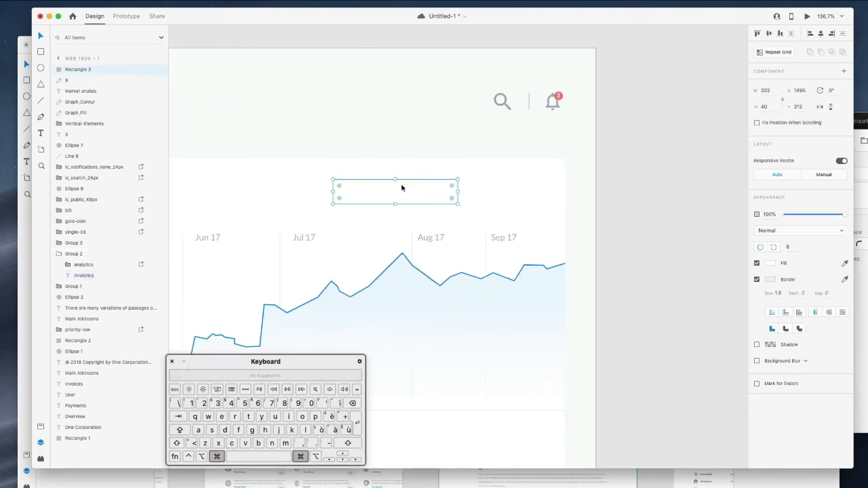
{"action": "key", "text": "super+v"}
{"action": "key", "text": "shift+Up"}
{"action": "key", "text": "shift+Up"}
{"action": "key", "text": "shift+Up"}
{"action": "key", "text": "shift+Up"}
{"action": "key", "text": "shift+Up"}
{"action": "key", "text": "shift+Up"}
{"action": "key", "text": "shift+Up"}
{"action": "key", "text": "shift+Up"}
{"action": "key", "text": "shift+Up"}
{"action": "key", "text": "shift+Up"}
{"action": "key", "text": "shift+Up"}
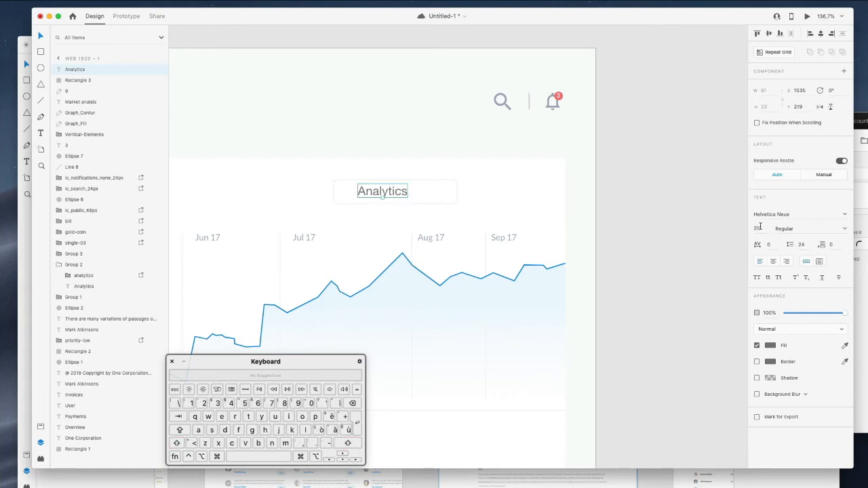
Set the pasted Analytics label's font size to 15 and darken its fill to a dark grey
{"action": "key", "text": "Down"}
{"action": "key", "text": "Down"}
{"action": "key", "text": "Down"}
{"action": "key", "text": "Down"}
{"action": "key", "text": "Down"}
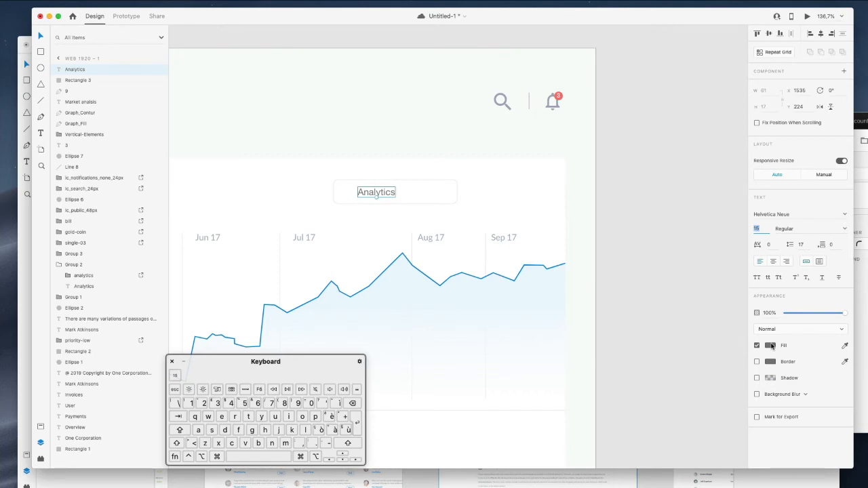
{"action": "left_click", "coordinate": [770, 346]}
{"action": "left_click_drag", "start_coordinate": [652, 348], "coordinate": [649, 351]}
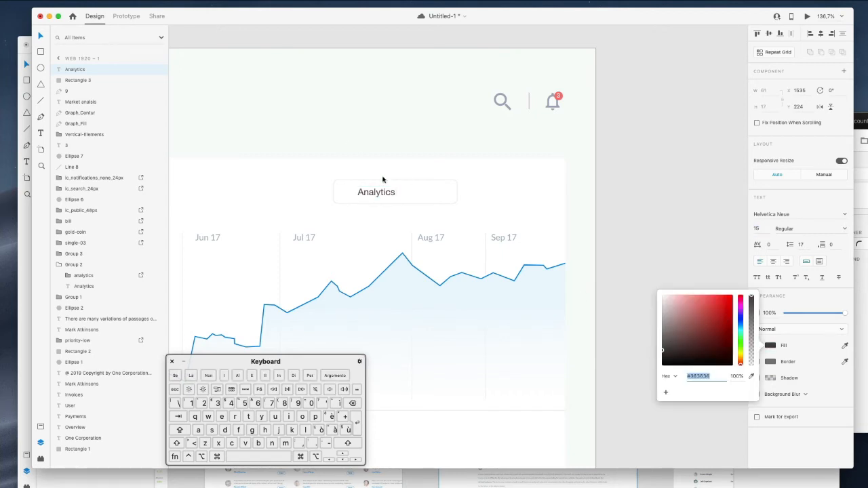
Replace the label's text in the rounded box with "23 July" and save the document
{"action": "left_click", "coordinate": [378, 192]}
{"action": "double_click", "coordinate": [377, 192]}
{"action": "type", "text": "23 July"}
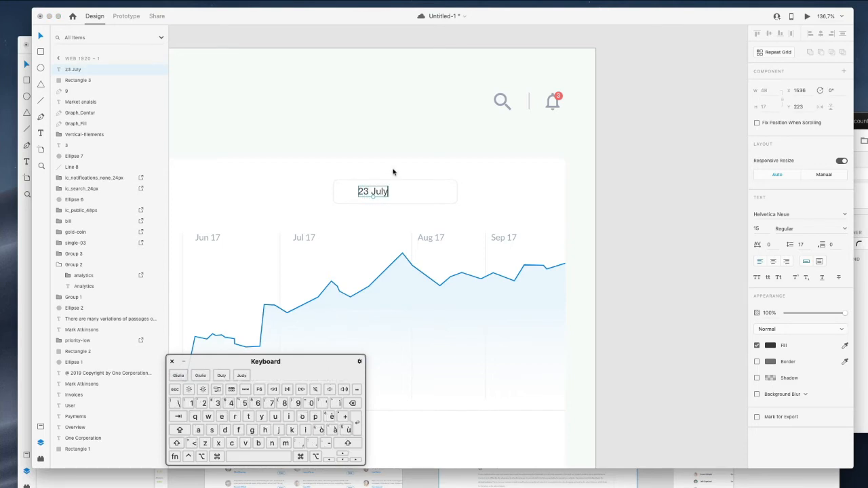
{"action": "key", "text": "super+s"}
Narrow the rounded box around the date to a width of about 113, keeping its starting edge fixed
{"action": "left_click", "coordinate": [458, 194]}
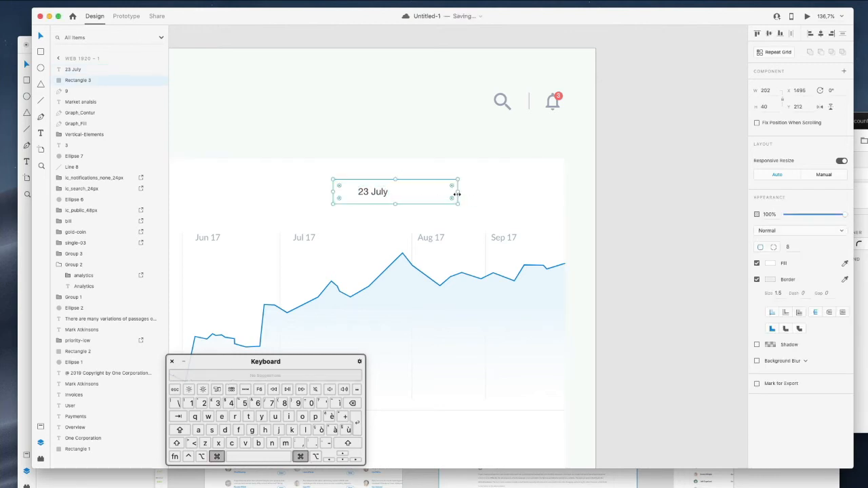
{"action": "left_click_drag", "start_coordinate": [462, 195], "coordinate": [405, 197]}
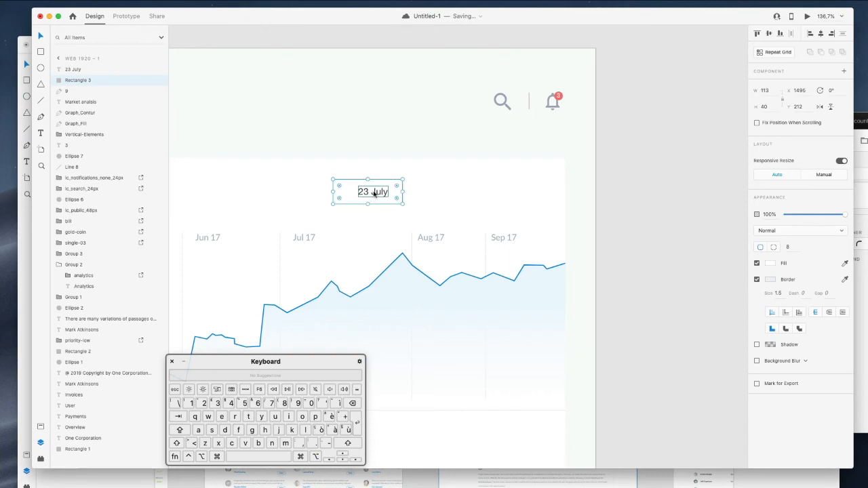
{"action": "scroll", "coordinate": [374, 194], "scroll_direction": "left", "scroll_amount": 9}
{"action": "scroll", "coordinate": [374, 194], "scroll_direction": "right", "scroll_amount": 9}
{"action": "scroll", "coordinate": [373, 194], "scroll_direction": "right", "scroll_amount": 5}
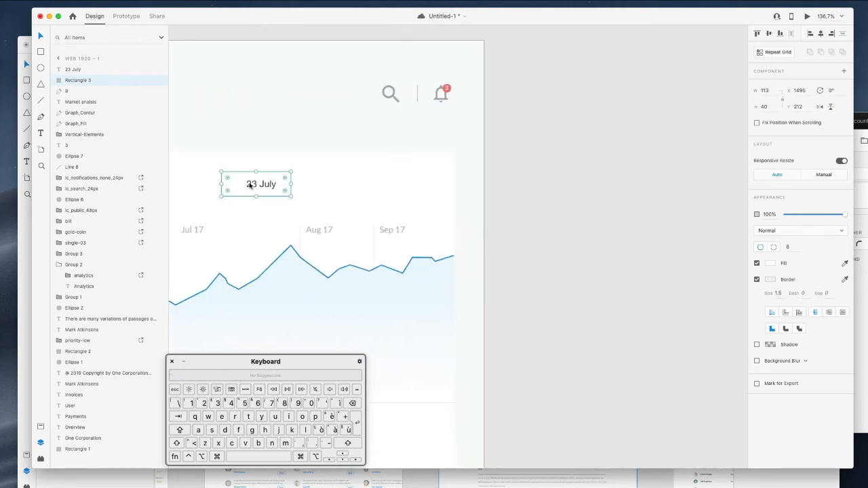
Change the date label to "23 Jan" and shift it slightly right to X 1543
{"action": "double_click", "coordinate": [272, 186]}
{"action": "key", "text": "Right"}
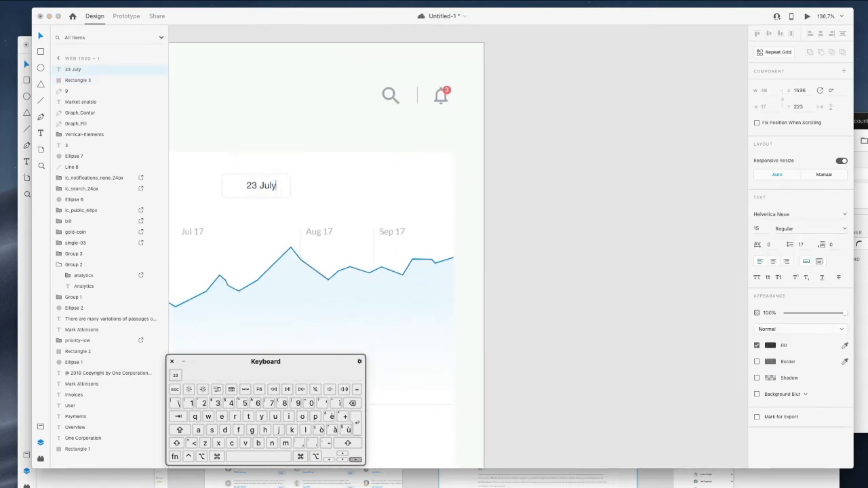
{"action": "key", "text": "shift+Left"}
{"action": "key", "text": "shift+Left"}
{"action": "key", "text": "shift+Left"}
{"action": "type", "text": "an"}
{"action": "left_click", "coordinate": [286, 96]}
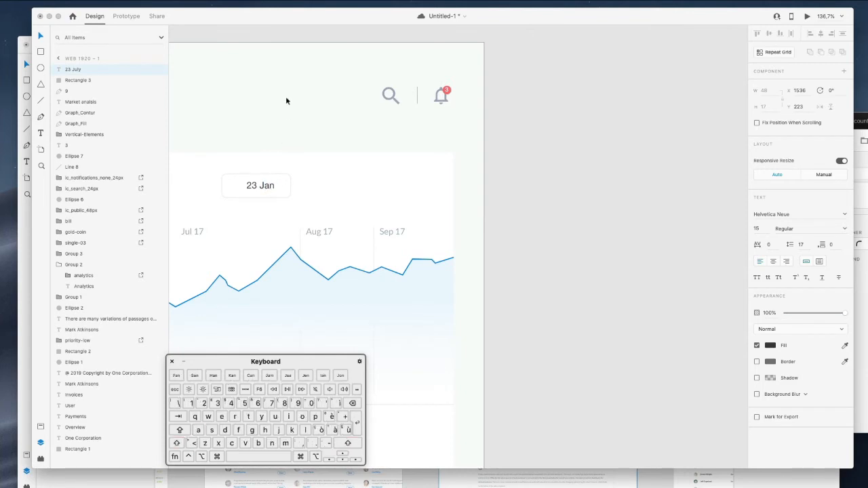
{"action": "left_click_drag", "start_coordinate": [261, 188], "coordinate": [265, 189]}
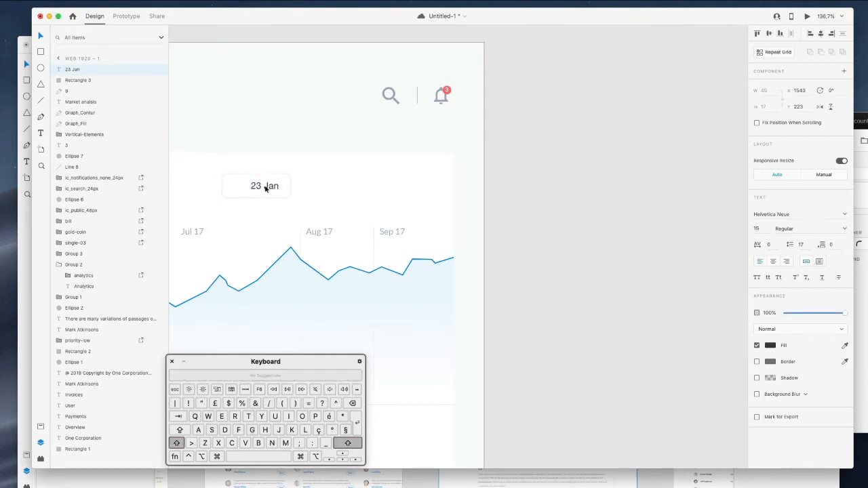
Switch to Nucleo and search all icons for "calend" to find a small calendar icon
{"action": "left_click", "coordinate": [857, 120]}
{"action": "type", "text": "calend"}
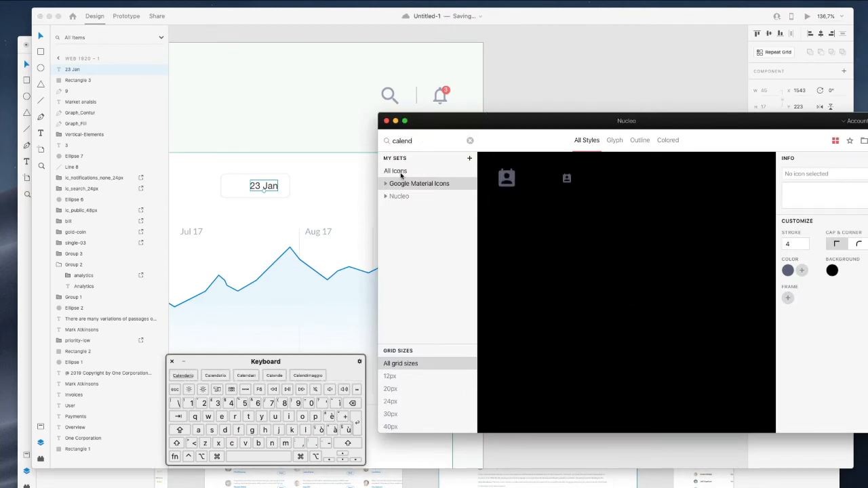
{"action": "left_click", "coordinate": [401, 173]}
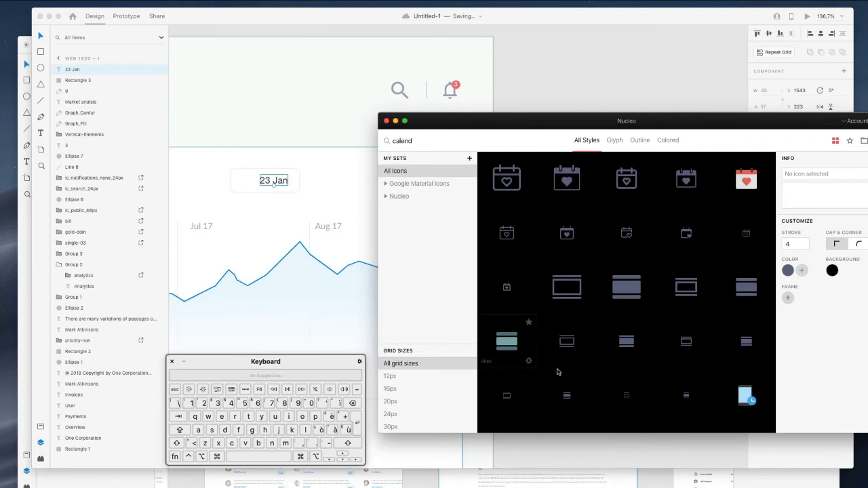
{"action": "scroll", "coordinate": [671, 230], "scroll_direction": "down", "scroll_amount": 5}
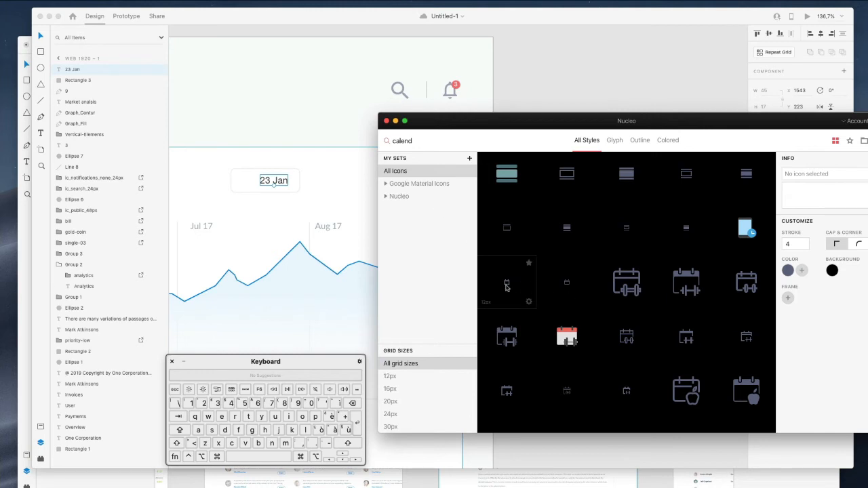
Try to place Nucleo's solid 12px calendar icon directly on the date box, and undo the placement
{"action": "left_click_drag", "start_coordinate": [507, 288], "coordinate": [248, 187]}
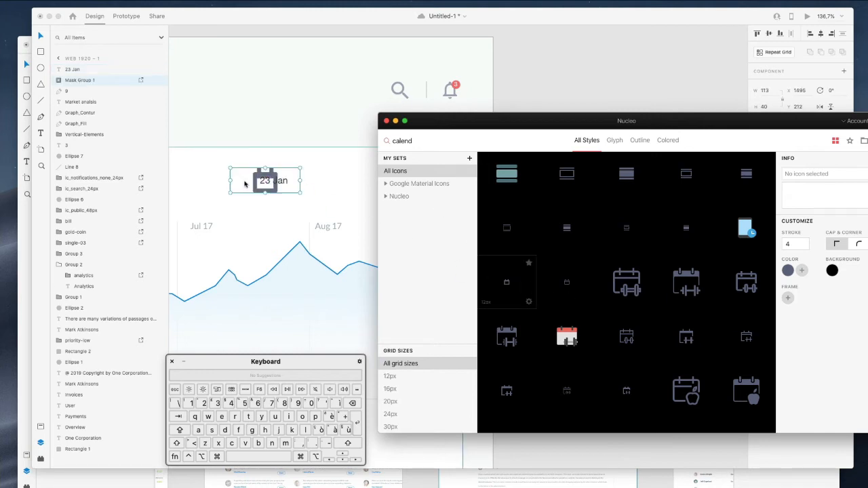
{"action": "key", "text": "super+z"}
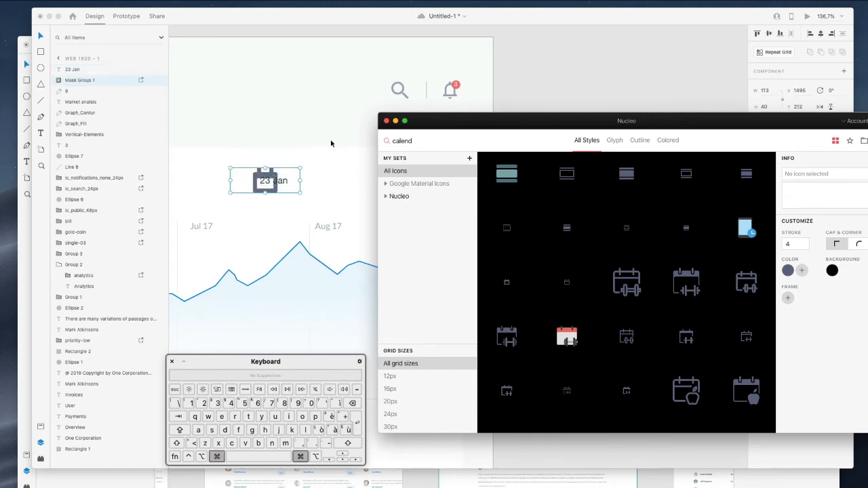
{"action": "left_click", "coordinate": [315, 126]}
{"action": "key", "text": "super+z"}
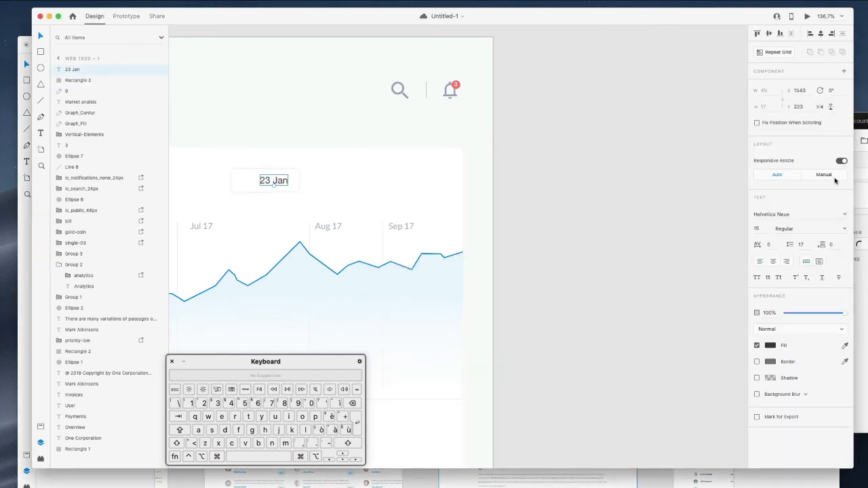
Bring Nucleo's 12px outlined calendar icon onto the empty pasteboard beside the artboard
{"action": "left_click", "coordinate": [863, 182]}
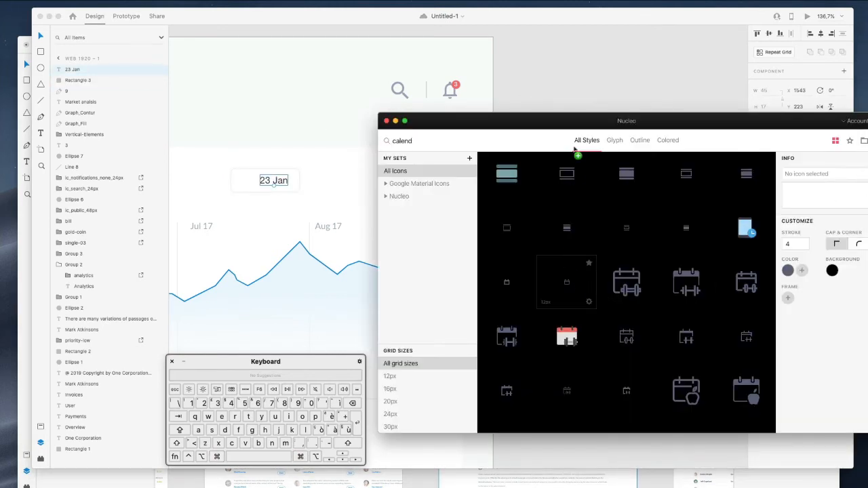
{"action": "left_click", "coordinate": [578, 68]}
{"action": "left_click_drag", "start_coordinate": [557, 101], "coordinate": [571, 97]}
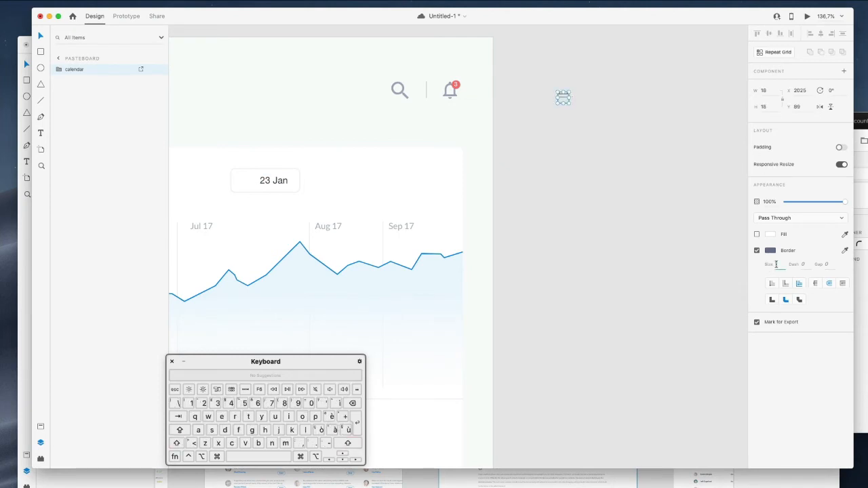
Set the calendar icon's border size to 2 and move it before the "23 Jan" label, at about X 1511, Y 223
{"action": "key", "text": "Return"}
{"action": "left_click_drag", "start_coordinate": [563, 100], "coordinate": [247, 179]}
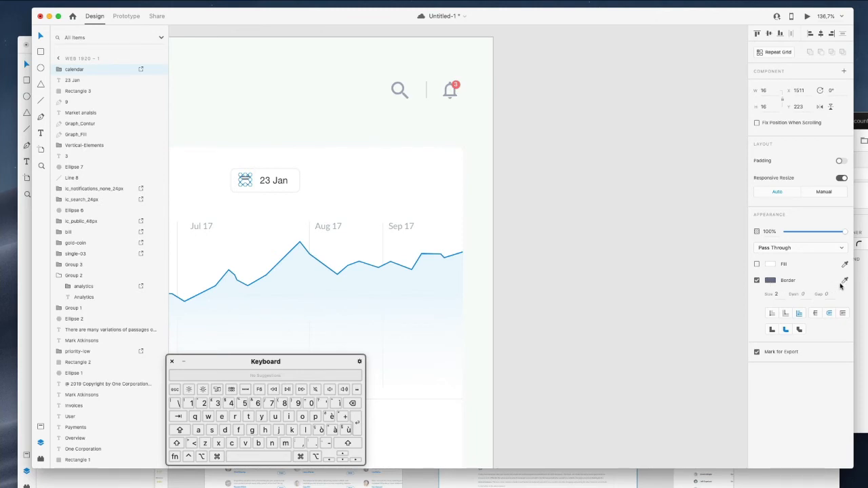
Save the document and widen the date box slightly to about 116
{"action": "key", "text": "super+s"}
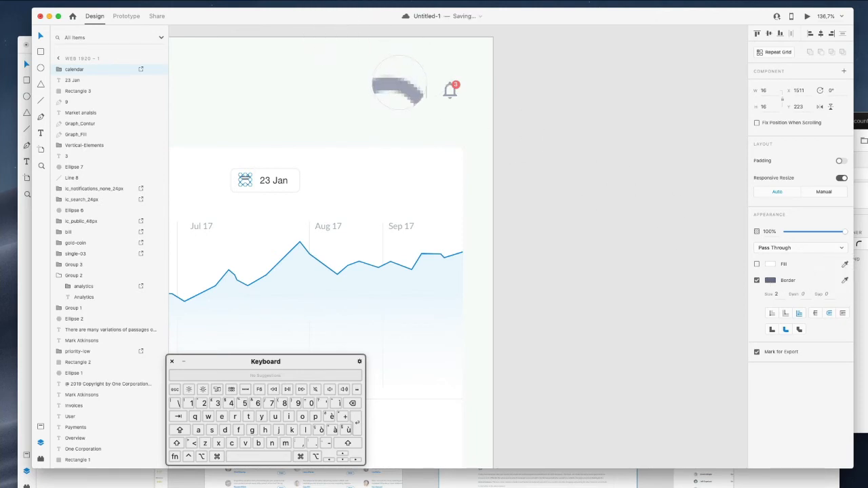
{"action": "double_click", "coordinate": [271, 185]}
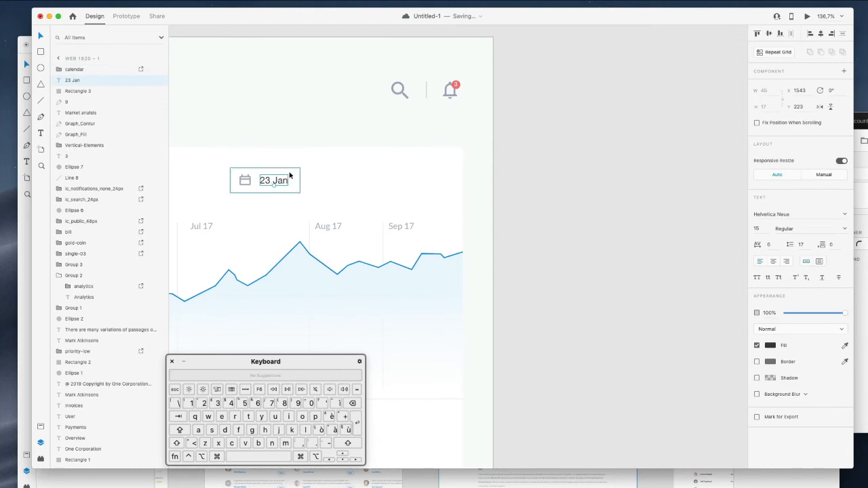
{"action": "left_click", "coordinate": [291, 175]}
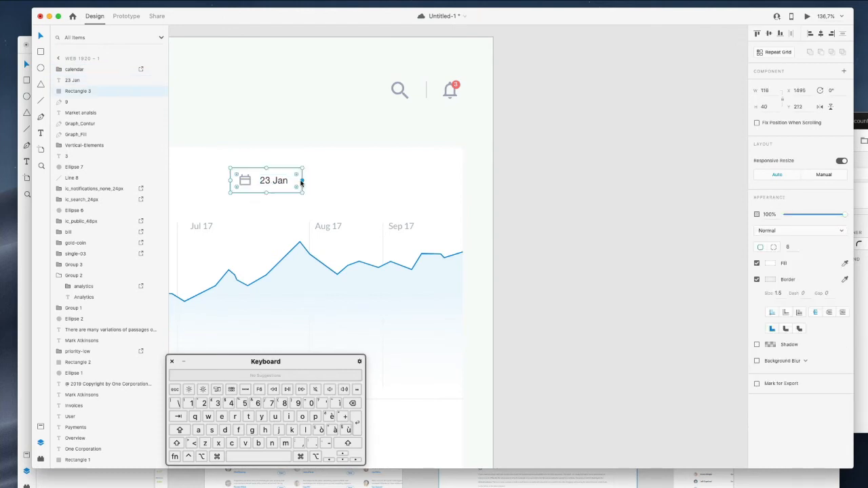
Duplicate the date box with its calendar icon and label to the right, placing the copy at about X 1656, Y 212
{"action": "left_click", "coordinate": [260, 183], "text": "shift"}
{"action": "left_click_drag", "start_coordinate": [238, 180], "coordinate": [344, 183]}
{"action": "key", "text": "Right"}
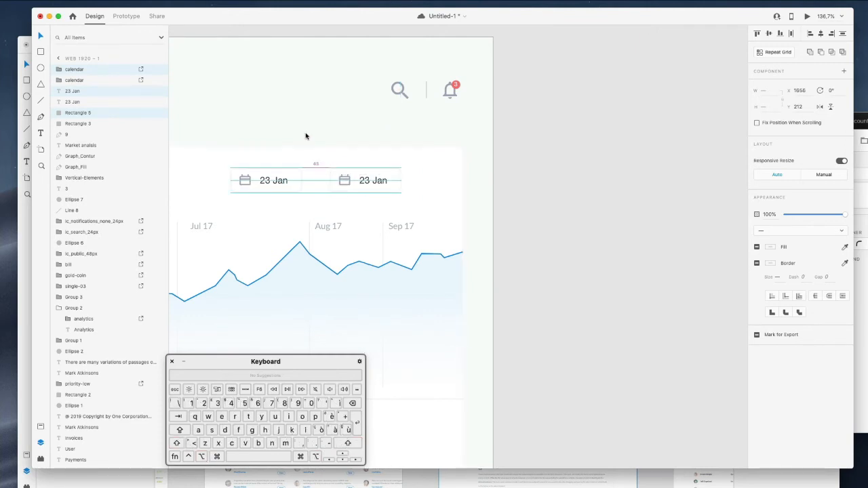
Select both date boxes with their icons and labels, and move them right together to X 1550
{"action": "left_click", "coordinate": [271, 184], "text": "shift"}
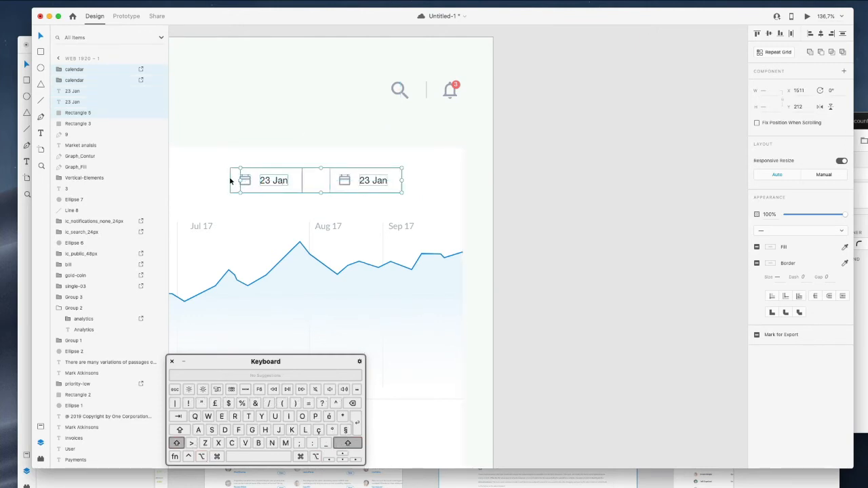
{"action": "scroll", "coordinate": [230, 180], "scroll_direction": "down", "scroll_amount": 5}
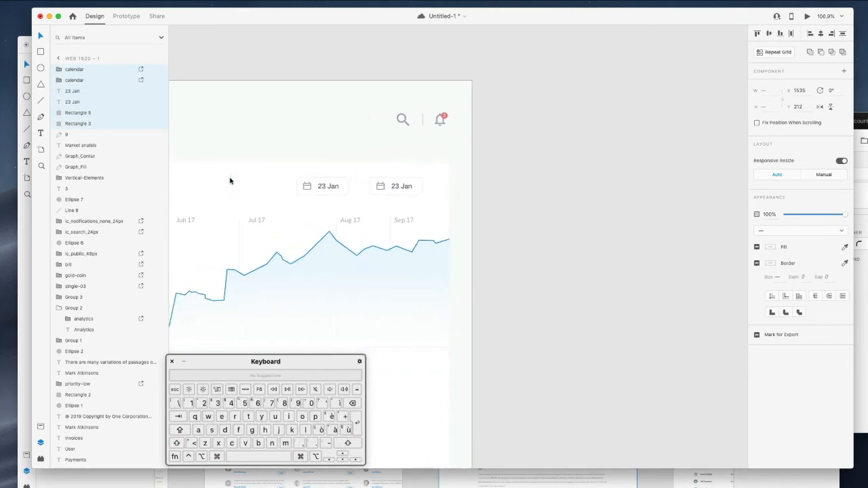
{"action": "scroll", "coordinate": [230, 181], "scroll_direction": "down", "scroll_amount": 4}
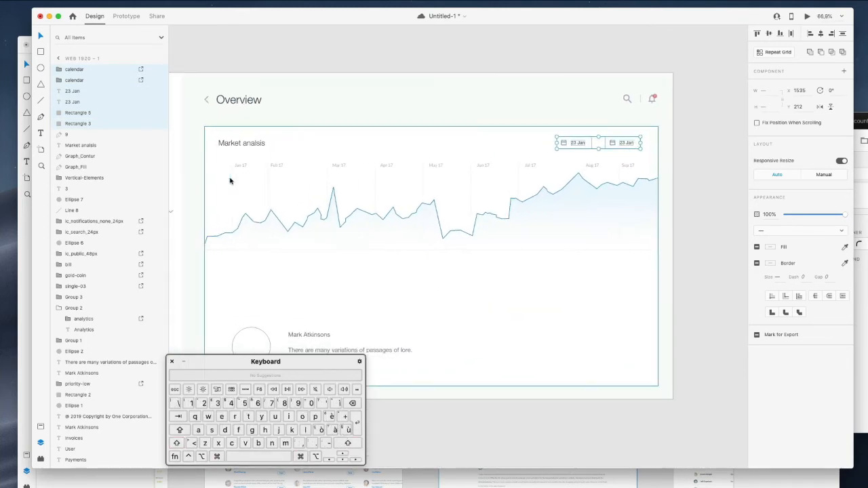
{"action": "key", "text": "Right"}
{"action": "key", "text": "Right"}
{"action": "key", "text": "Right"}
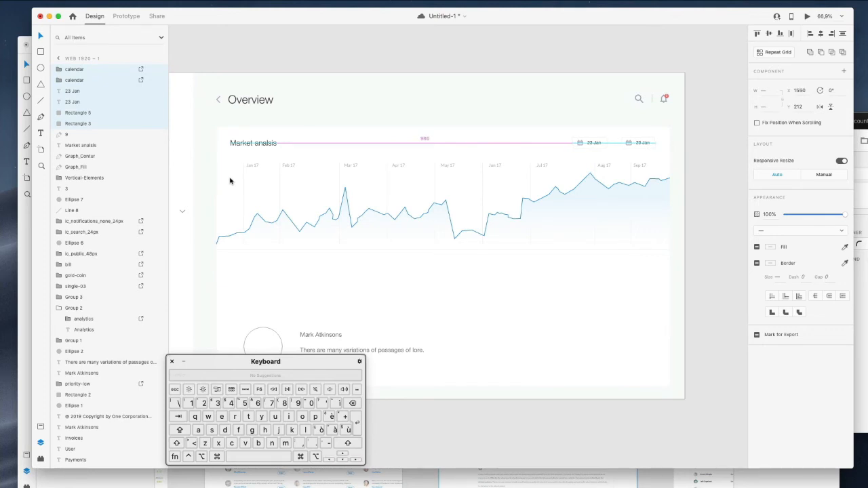
{"action": "left_click", "coordinate": [699, 108]}
Duplicate the second "23 Jan" label into the gap between the two date boxes and change its text to "To"
{"action": "scroll", "coordinate": [700, 108], "scroll_direction": "up", "scroll_amount": 15}
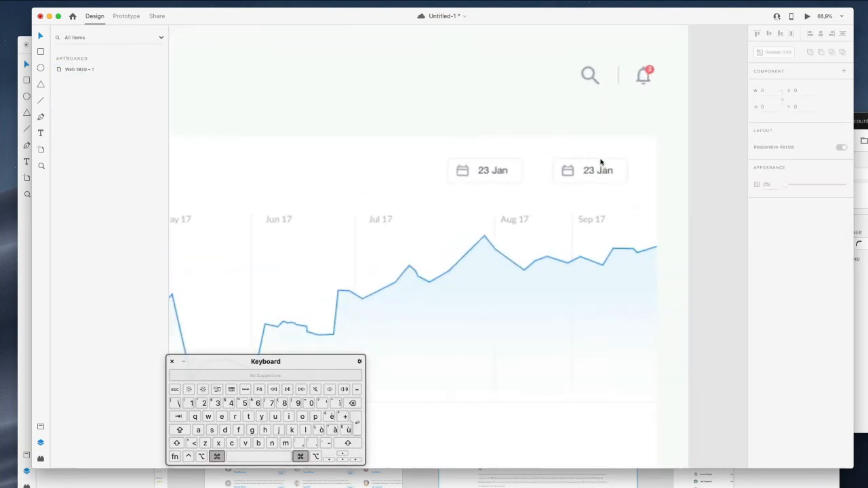
{"action": "scroll", "coordinate": [601, 172], "scroll_direction": "up", "scroll_amount": 3}
{"action": "left_click", "coordinate": [603, 185], "text": "super"}
{"action": "left_click_drag", "start_coordinate": [603, 185], "coordinate": [504, 184]}
{"action": "double_click", "coordinate": [500, 183]}
{"action": "type", "text": "to"}
{"action": "left_click", "coordinate": [500, 74]}
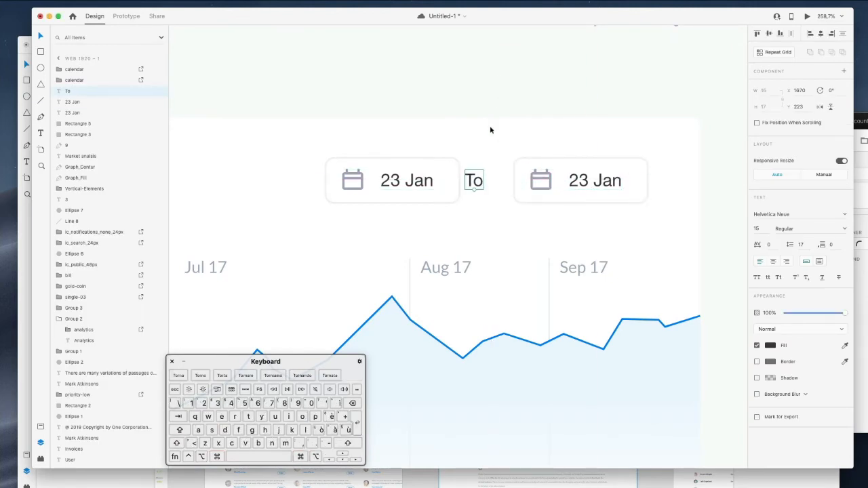
Centre the "To" label between the date boxes at X 1681 and sample the "Sep 17" label's grey as its fill
{"action": "left_click_drag", "start_coordinate": [469, 177], "coordinate": [470, 181]}
{"action": "left_click", "coordinate": [845, 347]}
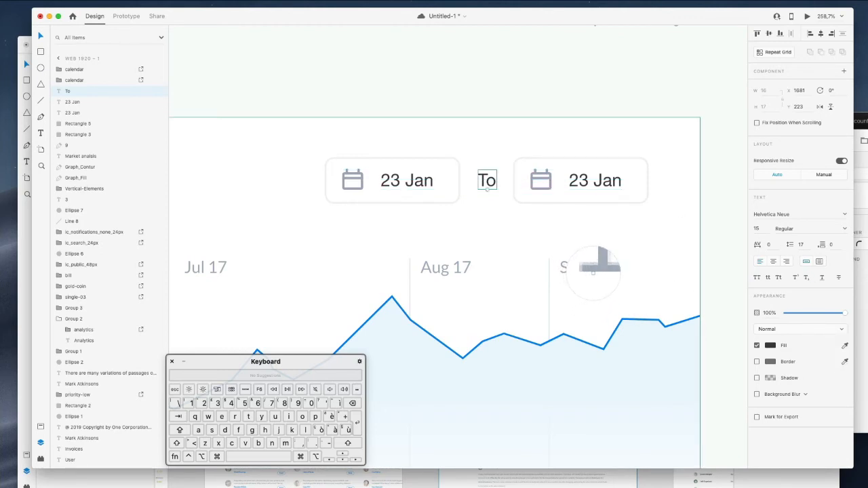
{"action": "left_click", "coordinate": [595, 267]}
Change the "To" label between the two date boxes to lowercase "to"
{"action": "scroll", "coordinate": [520, 60], "scroll_direction": "down", "scroll_amount": 5}
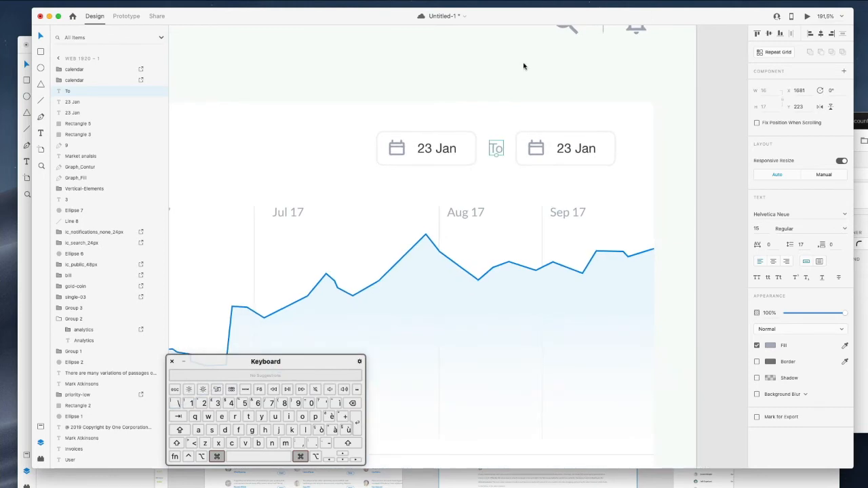
{"action": "double_click", "coordinate": [496, 148]}
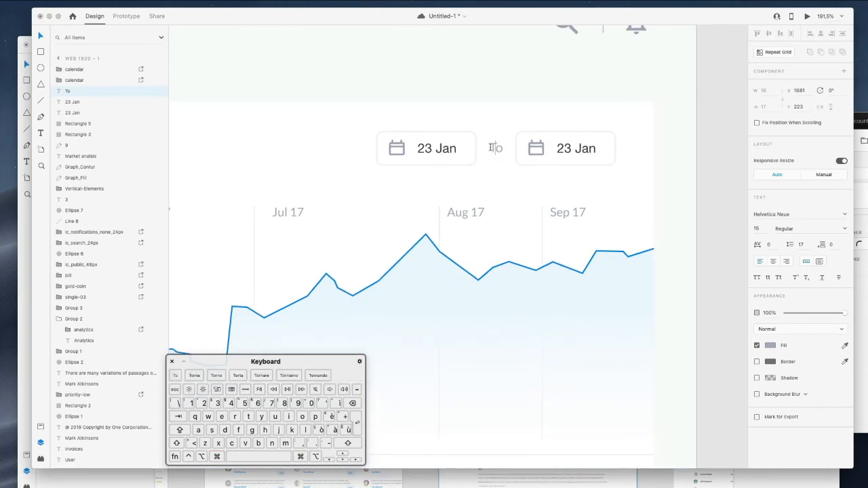
{"action": "key", "text": "Escape"}
{"action": "scroll", "coordinate": [506, 92], "scroll_direction": "down", "scroll_amount": 5}
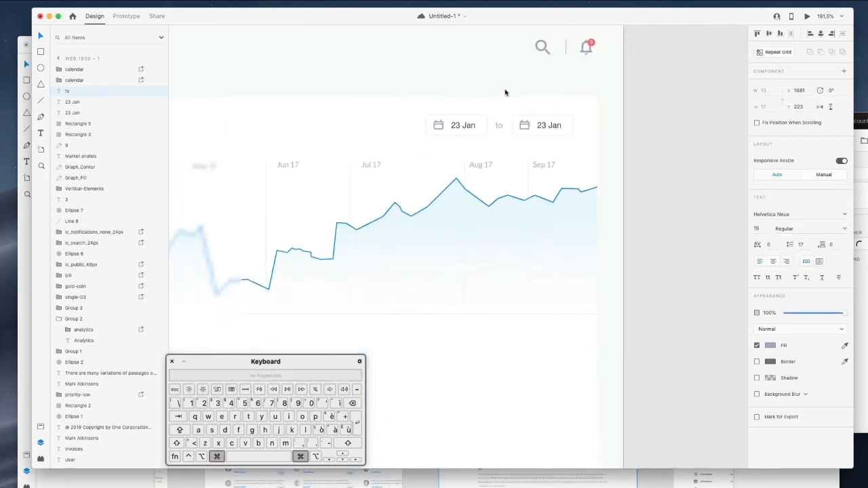
Change the second date box's label to "20 Sep" and deselect it
{"action": "scroll", "coordinate": [505, 92], "scroll_direction": "down", "scroll_amount": 3}
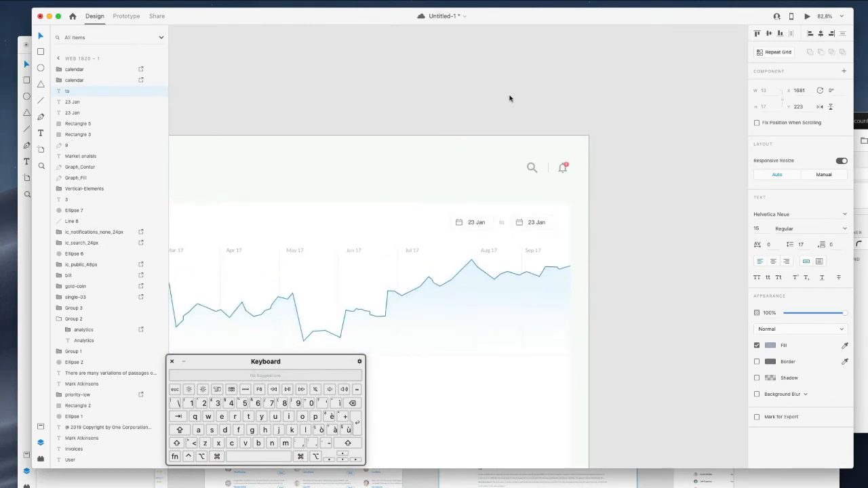
{"action": "left_click", "coordinate": [538, 212]}
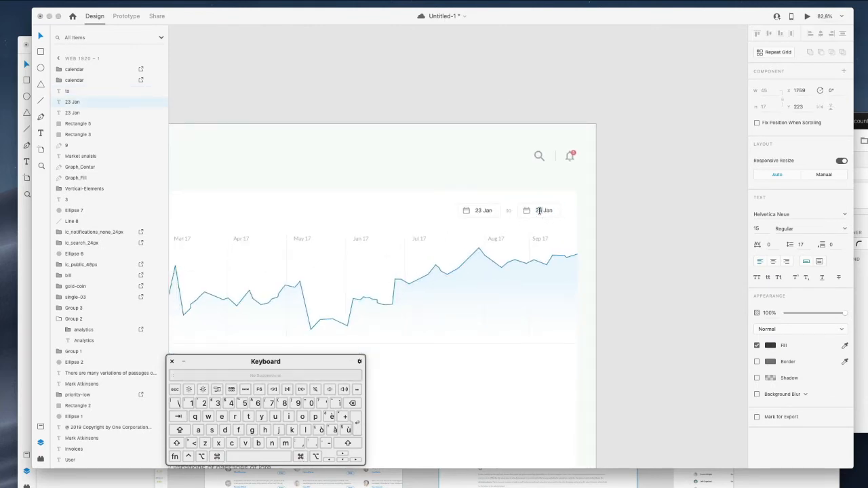
{"action": "double_click", "coordinate": [540, 211]}
{"action": "type", "text": "20 Sep"}
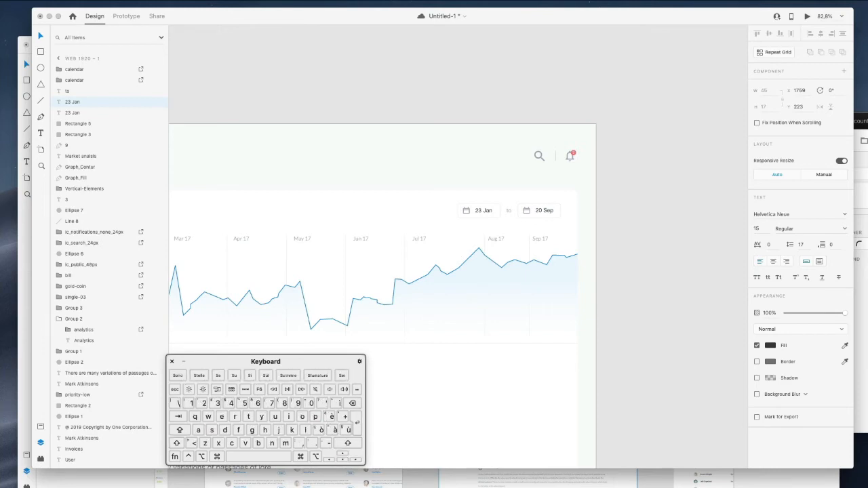
{"action": "left_click", "coordinate": [633, 189]}
Review the Overview artboard, checking the market chart card with its date range and the empty area below the chart
{"action": "scroll", "coordinate": [634, 190], "scroll_direction": "left", "scroll_amount": 5}
{"action": "scroll", "coordinate": [634, 190], "scroll_direction": "down", "scroll_amount": 3}
{"action": "scroll", "coordinate": [634, 190], "scroll_direction": "down", "scroll_amount": 2}
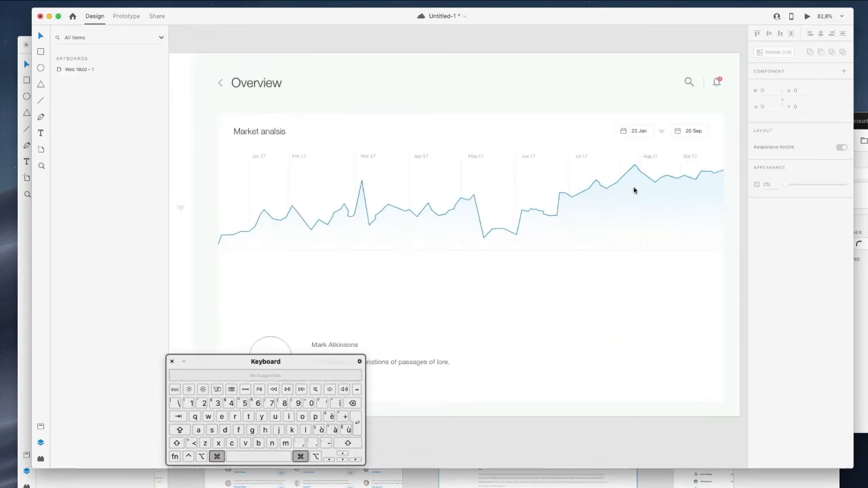
{"action": "scroll", "coordinate": [610, 133], "scroll_direction": "down", "scroll_amount": 2}
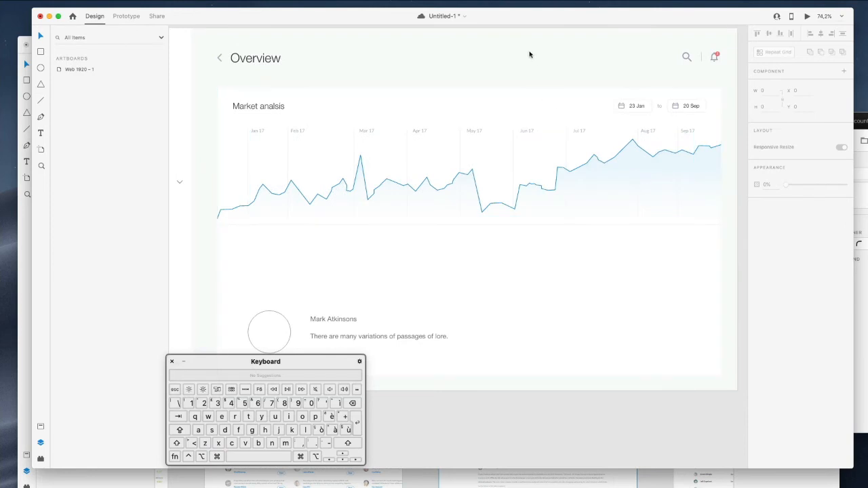
{"action": "scroll", "coordinate": [535, 65], "scroll_direction": "down", "scroll_amount": 3}
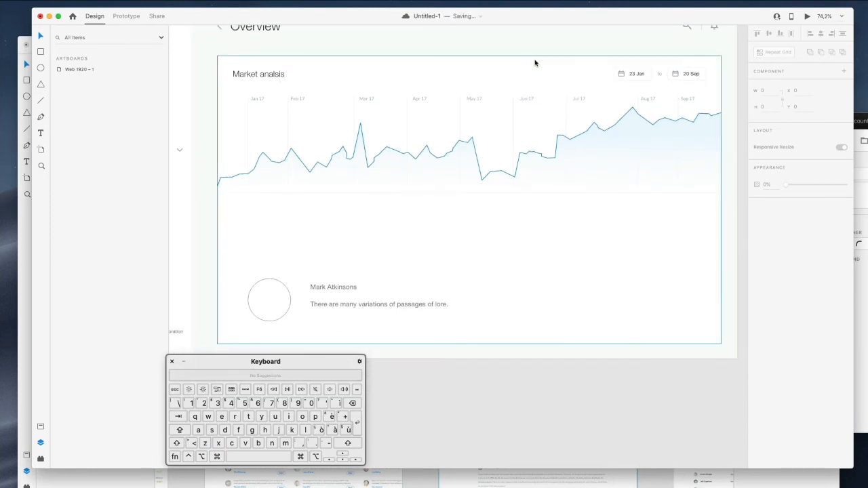
{"action": "scroll", "coordinate": [535, 63], "scroll_direction": "up", "scroll_amount": 5}
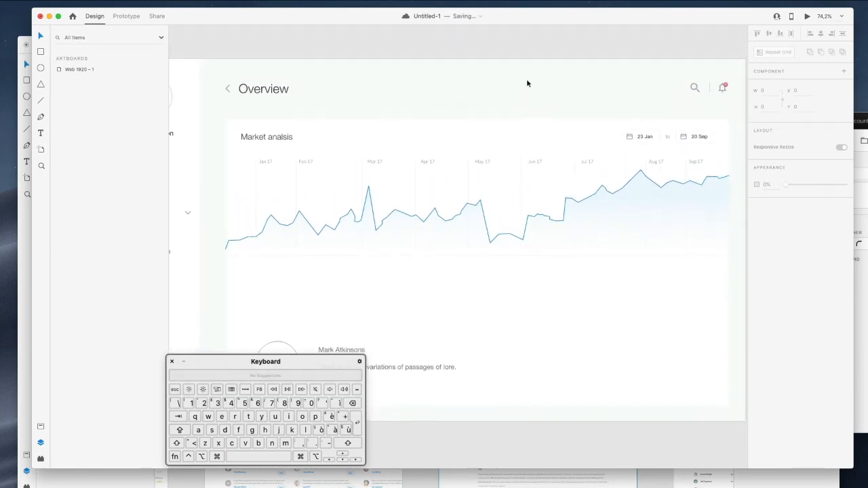
{"action": "left_click", "coordinate": [521, 87]}
{"action": "scroll", "coordinate": [522, 88], "scroll_direction": "down", "scroll_amount": 3}
{"action": "left_click", "coordinate": [478, 50]}
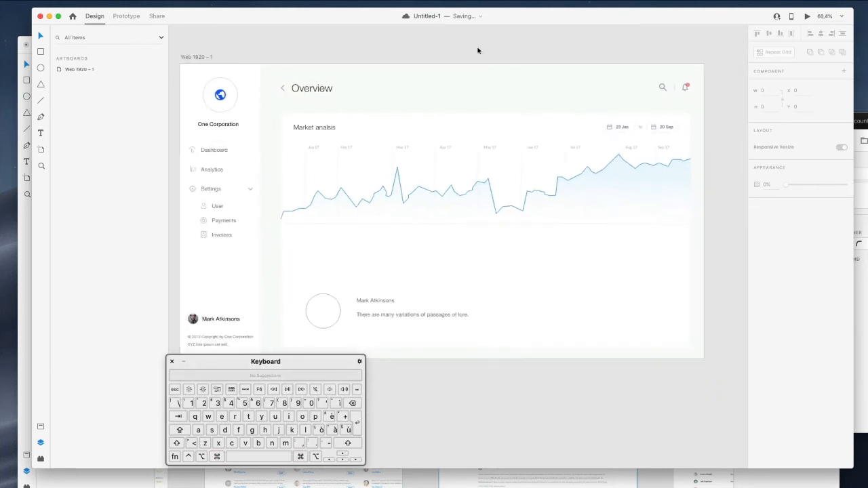
{"action": "scroll", "coordinate": [478, 50], "scroll_direction": "up", "scroll_amount": 2}
{"action": "scroll", "coordinate": [478, 51], "scroll_direction": "down", "scroll_amount": 1}
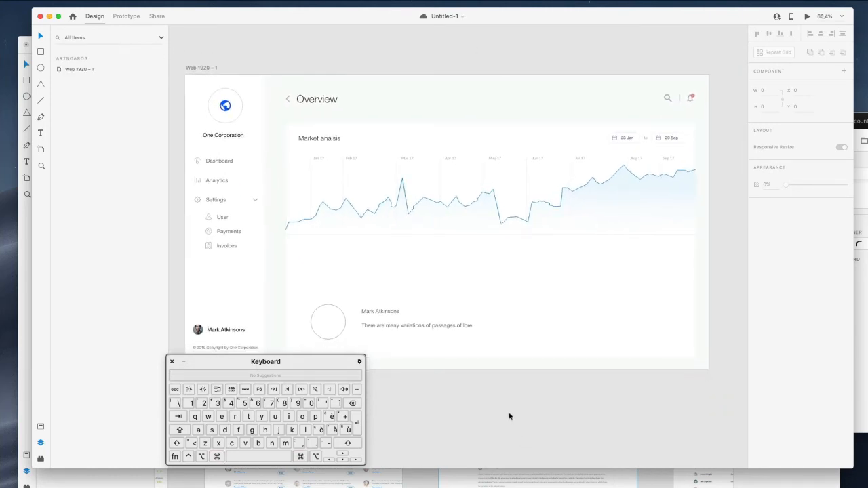
Switch to the "SaaS XD (Final)" document and find the Support Requests table on artboard 29
{"action": "left_click", "coordinate": [645, 478]}
{"action": "left_click", "coordinate": [530, 213]}
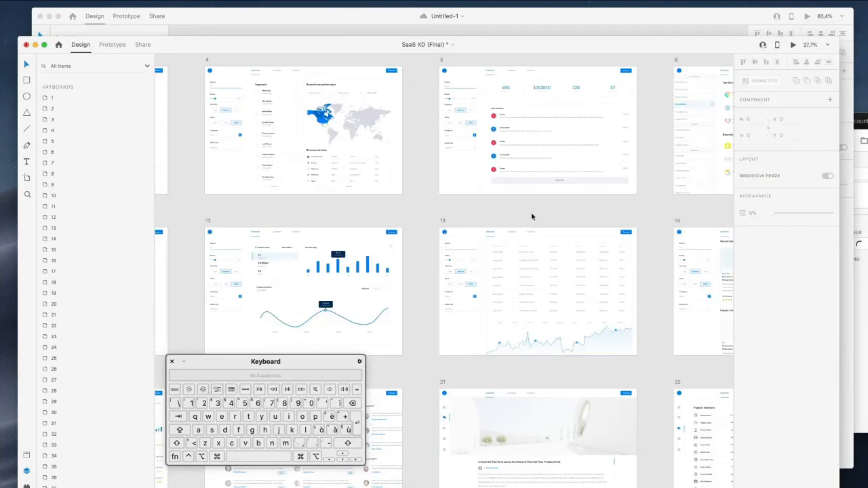
{"action": "scroll", "coordinate": [526, 217], "scroll_direction": "down", "scroll_amount": 5}
{"action": "scroll", "coordinate": [526, 217], "scroll_direction": "left", "scroll_amount": 2}
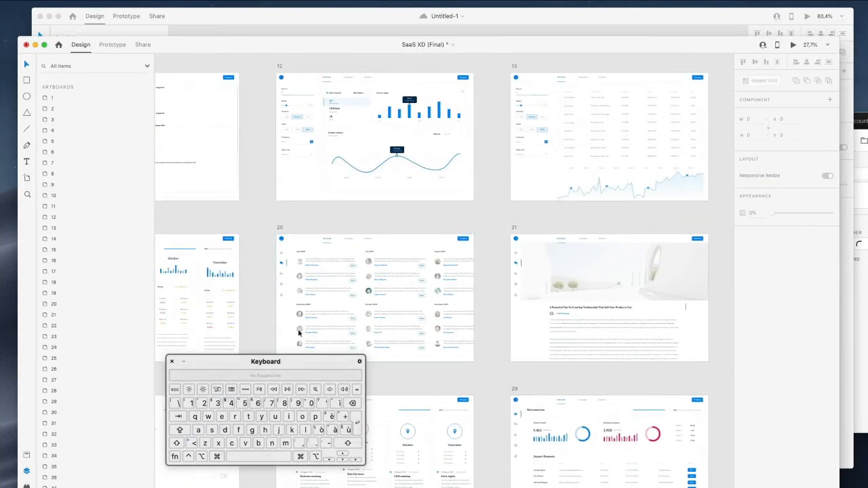
{"action": "left_click_drag", "start_coordinate": [294, 360], "coordinate": [212, 383]}
{"action": "scroll", "coordinate": [474, 268], "scroll_direction": "down", "scroll_amount": 4}
{"action": "scroll", "coordinate": [475, 268], "scroll_direction": "left", "scroll_amount": 1}
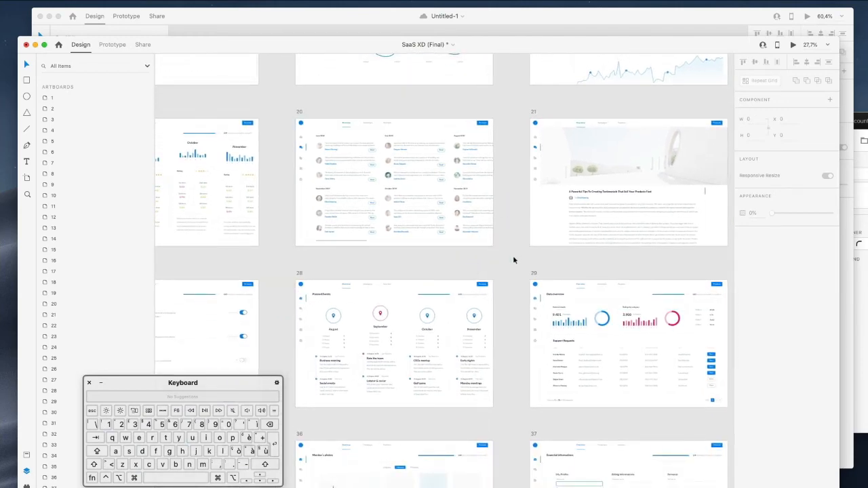
{"action": "scroll", "coordinate": [514, 260], "scroll_direction": "right", "scroll_amount": 3}
{"action": "scroll", "coordinate": [508, 354], "scroll_direction": "up", "scroll_amount": 10}
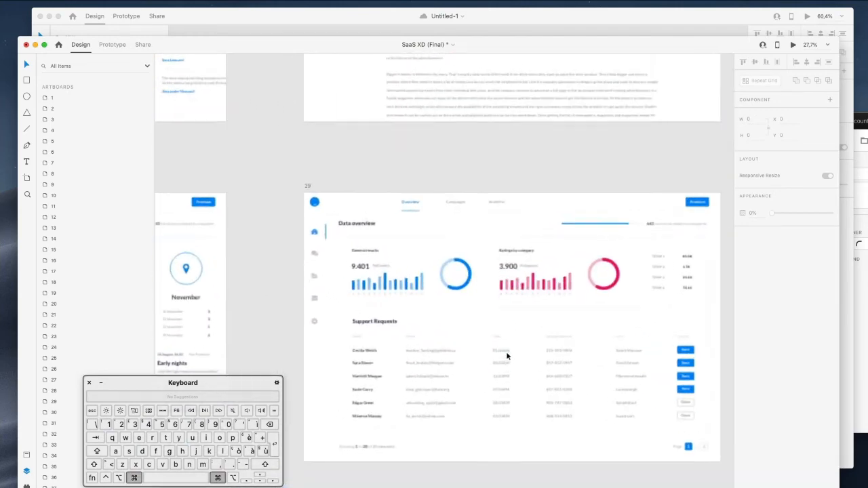
{"action": "scroll", "coordinate": [507, 354], "scroll_direction": "up", "scroll_amount": 3}
{"action": "scroll", "coordinate": [507, 354], "scroll_direction": "down", "scroll_amount": 3}
{"action": "scroll", "coordinate": [507, 354], "scroll_direction": "right", "scroll_amount": 2}
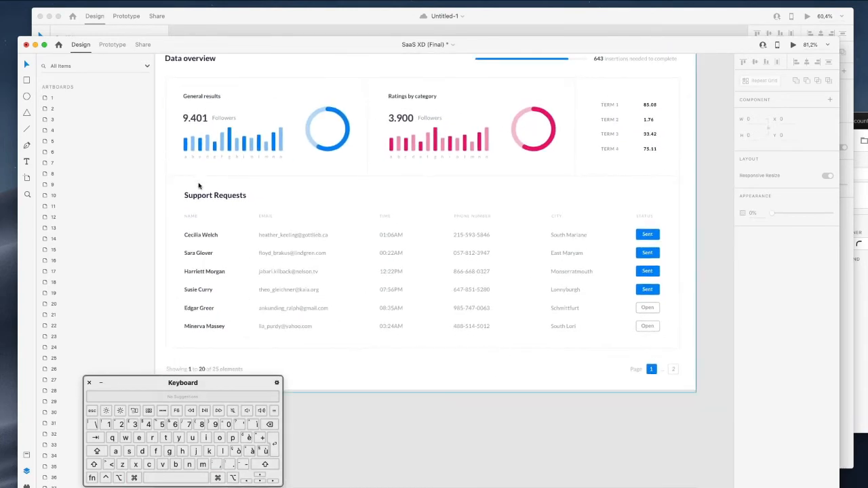
Copy the "Support Requests" title, all six column headers and the first row's texts with its Sent button
{"action": "left_click", "coordinate": [204, 200], "text": "super"}
{"action": "left_click", "coordinate": [187, 215], "text": "shift+super"}
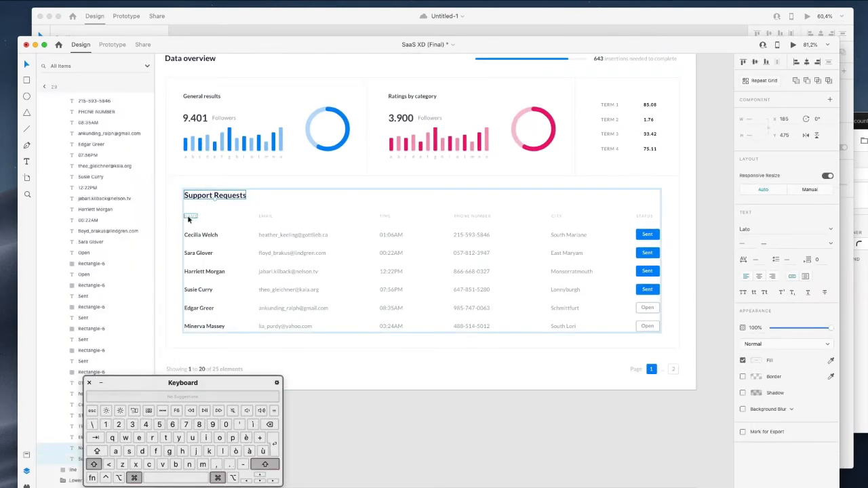
{"action": "left_click", "coordinate": [261, 217], "text": "shift+super"}
{"action": "left_click", "coordinate": [200, 235], "text": "shift+super"}
{"action": "left_click", "coordinate": [289, 235], "text": "shift+super"}
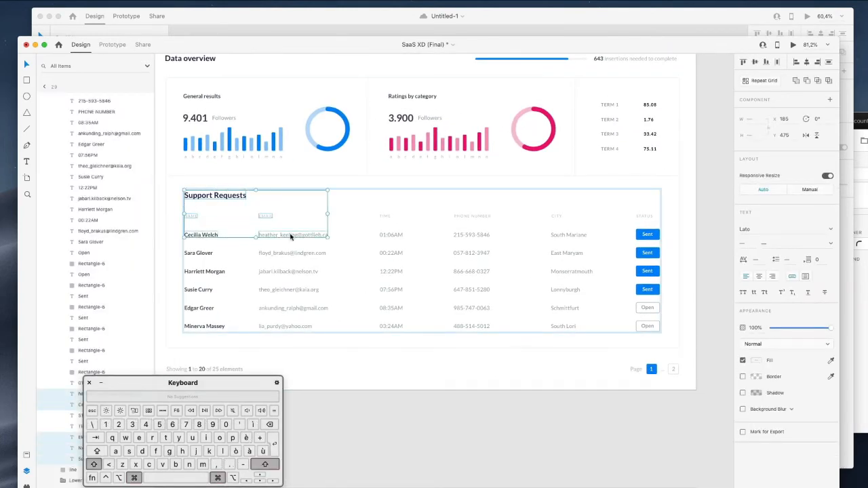
{"action": "left_click", "coordinate": [385, 216], "text": "shift+super"}
{"action": "left_click", "coordinate": [391, 234], "text": "shift+super"}
{"action": "left_click", "coordinate": [473, 216], "text": "shift+super"}
{"action": "left_click", "coordinate": [472, 235], "text": "shift+super"}
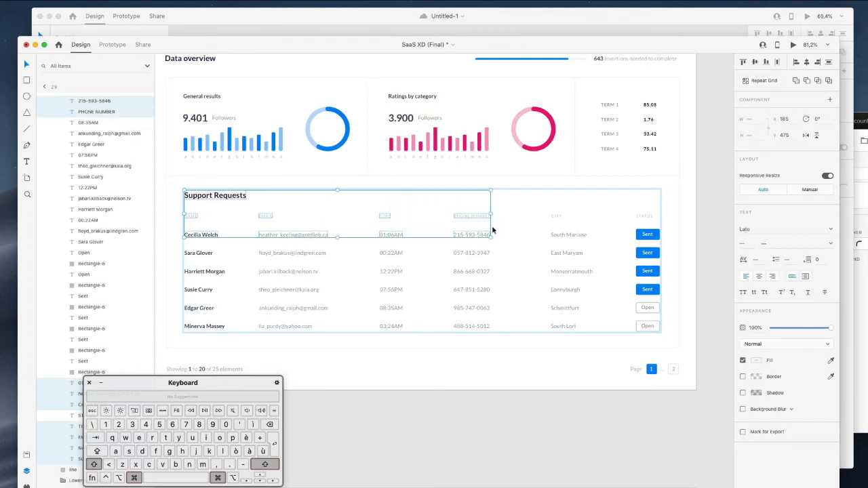
{"action": "left_click", "coordinate": [556, 216], "text": "shift+super"}
{"action": "left_click", "coordinate": [569, 236], "text": "shift+super"}
{"action": "left_click", "coordinate": [646, 217], "text": "shift+super"}
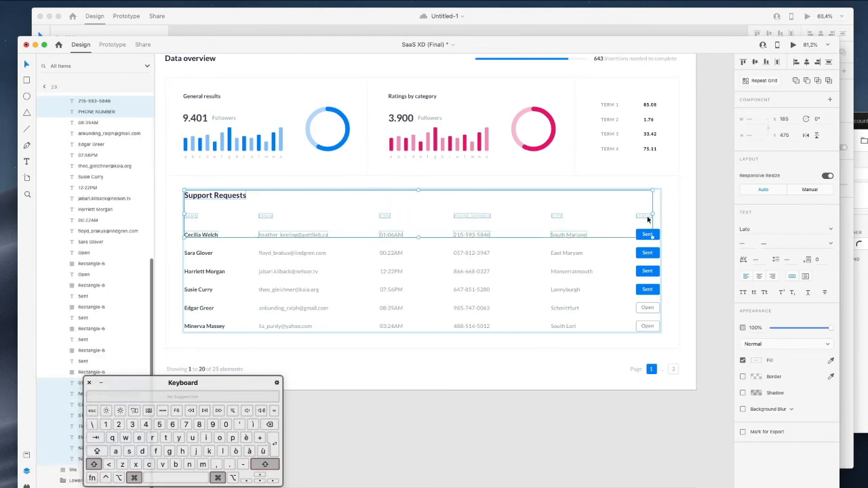
{"action": "left_click", "coordinate": [647, 234], "text": "shift+super"}
{"action": "key", "text": "super+c"}
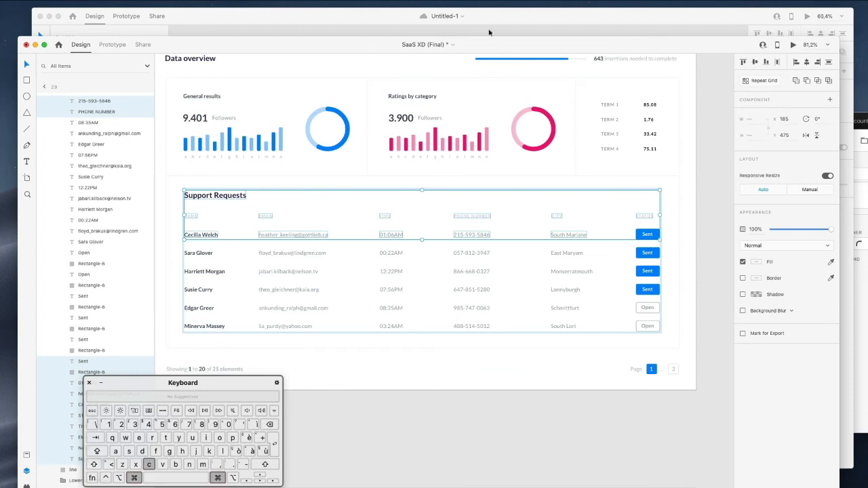
Return to the Untitled-1 document and delete the placeholder circle, name and description text at the bottom of the card
{"action": "left_click_drag", "start_coordinate": [484, 46], "coordinate": [502, 468]}
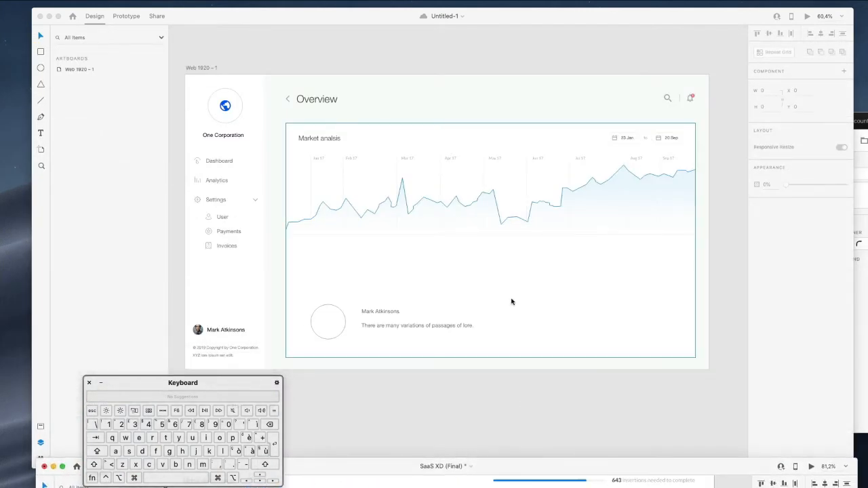
{"action": "left_click", "coordinate": [513, 302]}
{"action": "left_click", "coordinate": [324, 316], "text": "super"}
{"action": "left_click", "coordinate": [377, 312], "text": "shift+super"}
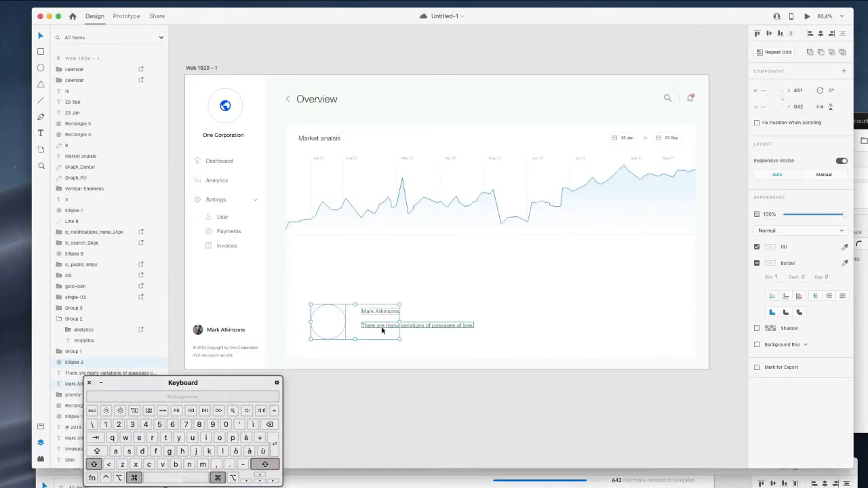
{"action": "key", "text": "BackSpace"}
Paste the copied Support Requests elements and position them below the chart at X 423, Y 626
{"action": "key", "text": "super+v"}
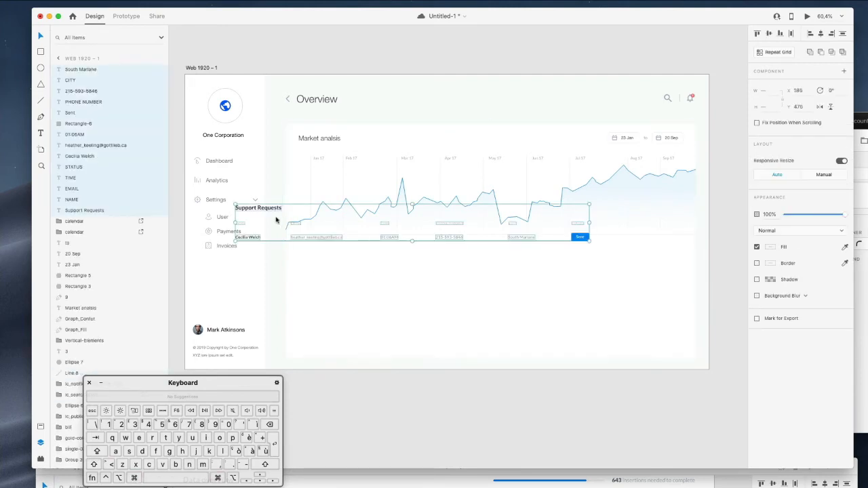
{"action": "left_click_drag", "start_coordinate": [277, 219], "coordinate": [325, 250]}
{"action": "key", "text": "Left"}
{"action": "key", "text": "Left"}
{"action": "key", "text": "Left"}
{"action": "key", "text": "Left"}
{"action": "key", "text": "Left"}
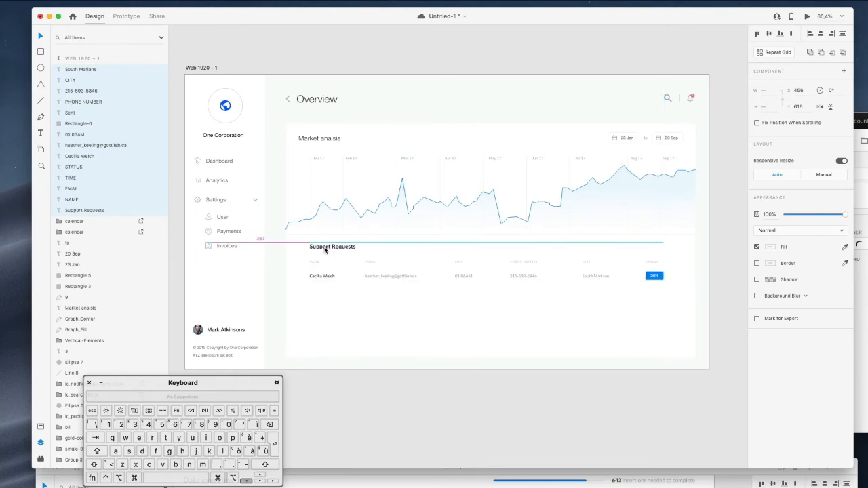
{"action": "key", "text": "shift+Down"}
{"action": "key", "text": "Left"}
{"action": "key", "text": "shift+Left"}
{"action": "key", "text": "shift+Left"}
{"action": "key", "text": "shift+Left"}
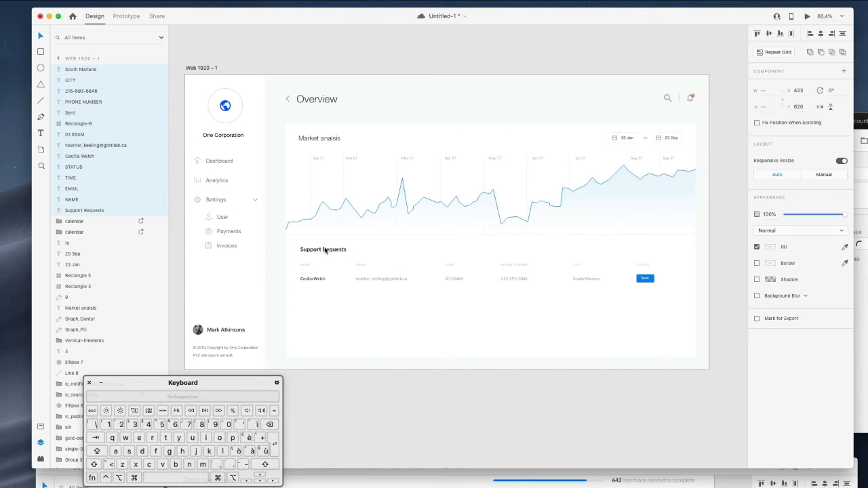
Stretch the pasted Support Requests elements wider toward the card's right edge, then deselect them
{"action": "left_click_drag", "start_coordinate": [652, 264], "coordinate": [680, 264]}
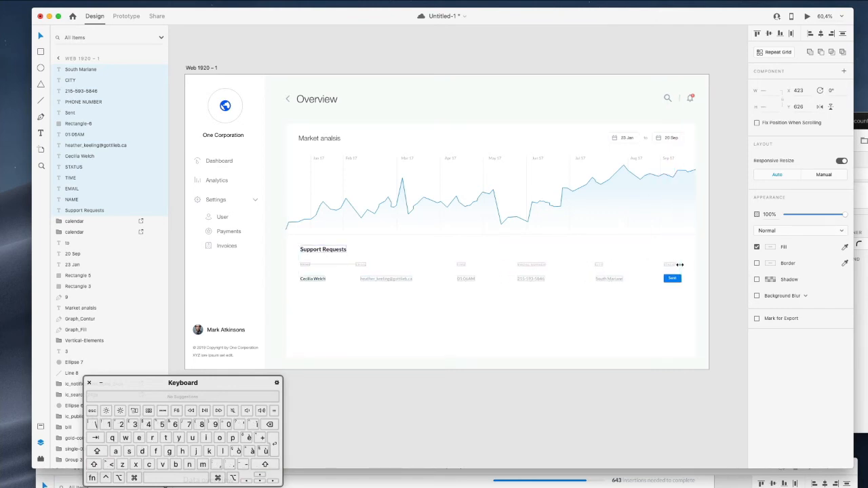
{"action": "left_click", "coordinate": [723, 264]}
{"action": "scroll", "coordinate": [712, 257], "scroll_direction": "down", "scroll_amount": 2}
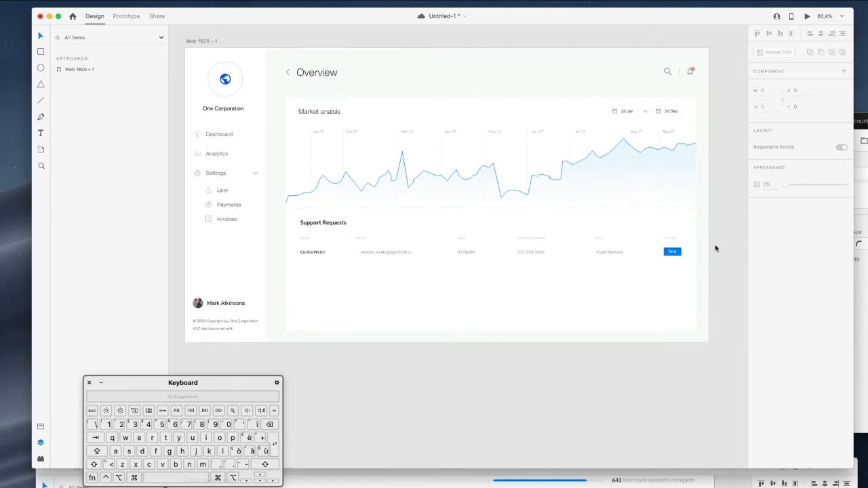
Set the "Market analsis" card title's font weight to Bold
{"action": "scroll", "coordinate": [713, 253], "scroll_direction": "up", "scroll_amount": 4}
{"action": "scroll", "coordinate": [332, 213], "scroll_direction": "left", "scroll_amount": 5}
{"action": "scroll", "coordinate": [332, 213], "scroll_direction": "up", "scroll_amount": 2}
{"action": "left_click", "coordinate": [330, 276], "text": "super"}
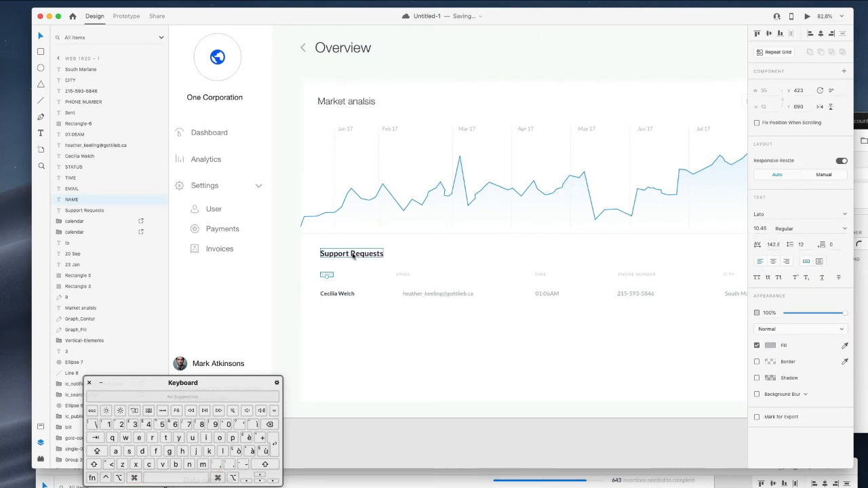
{"action": "scroll", "coordinate": [353, 255], "scroll_direction": "right", "scroll_amount": 2}
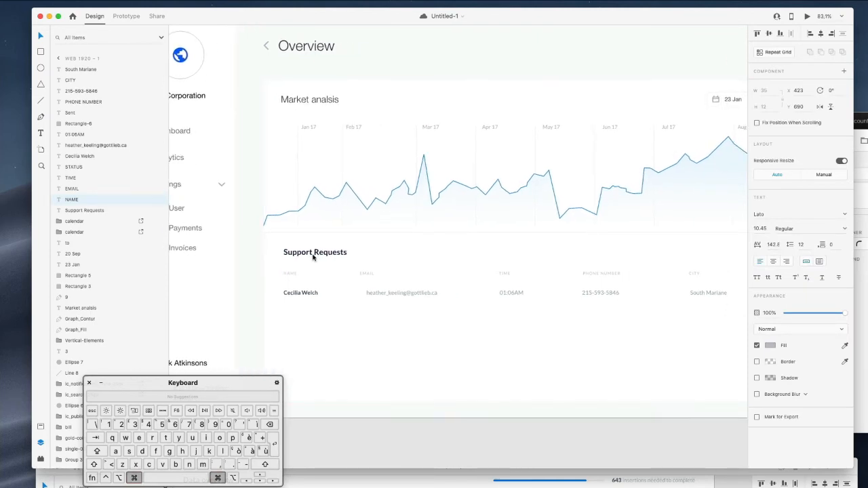
{"action": "scroll", "coordinate": [313, 256], "scroll_direction": "down", "scroll_amount": 2}
{"action": "left_click", "coordinate": [303, 112], "text": "super"}
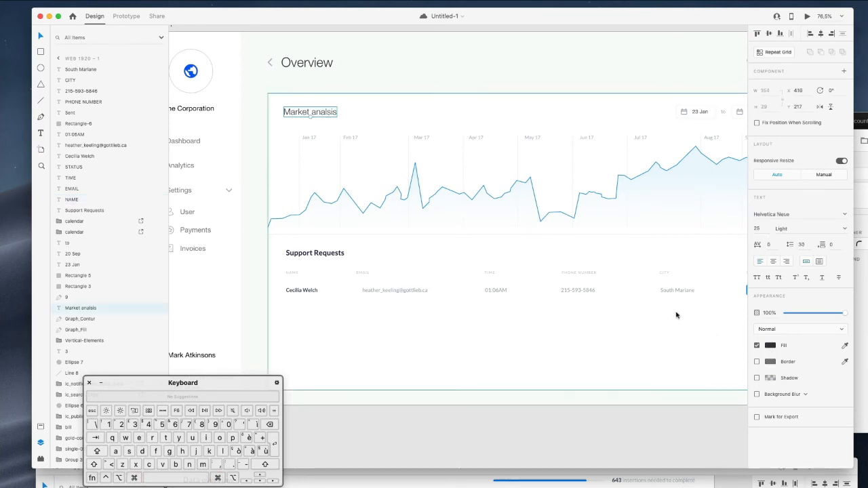
{"action": "scroll", "coordinate": [676, 316], "scroll_direction": "down", "scroll_amount": 3}
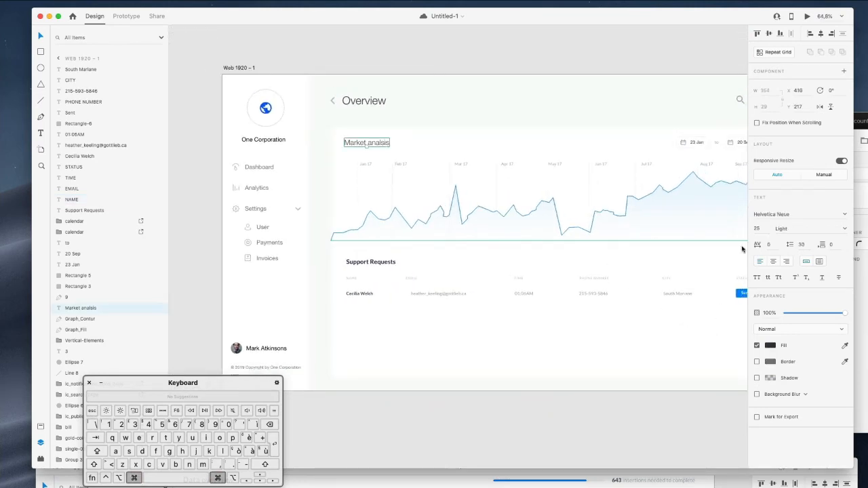
{"action": "left_click", "coordinate": [782, 229]}
{"action": "left_click", "coordinate": [843, 229]}
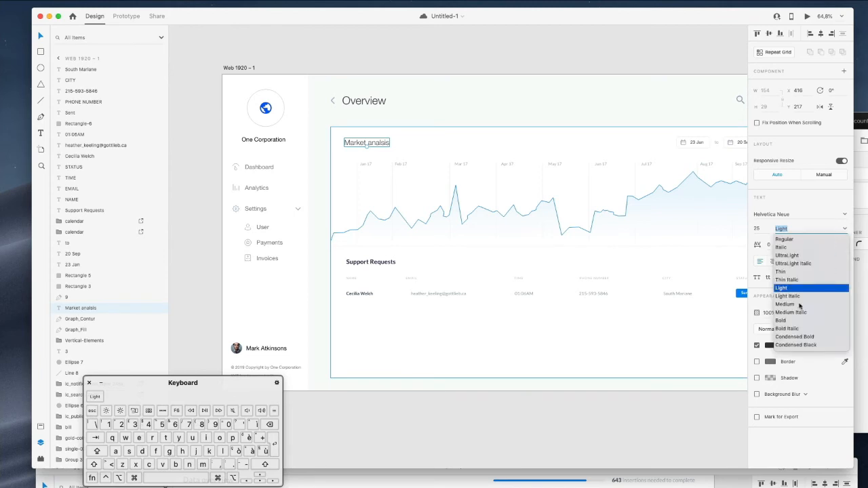
{"action": "left_click", "coordinate": [790, 321]}
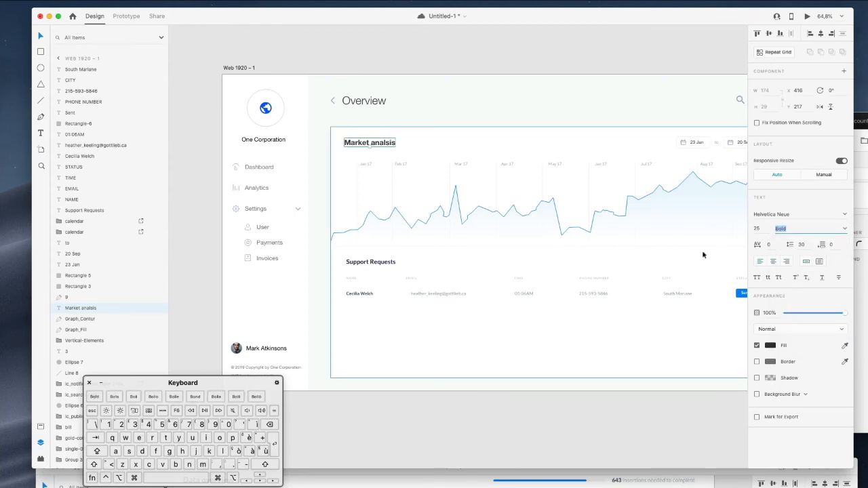
Change the "Market analsis" card title to Medium weight at font size 23
{"action": "scroll", "coordinate": [484, 237], "scroll_direction": "right", "scroll_amount": 5}
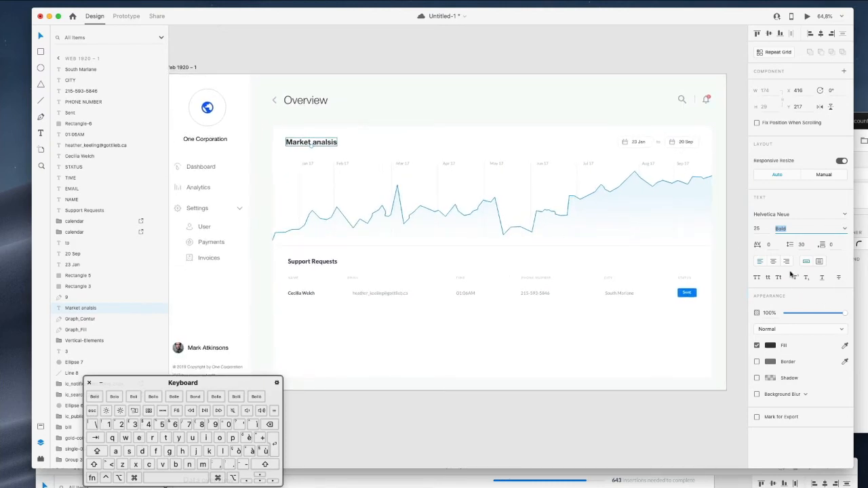
{"action": "left_click", "coordinate": [840, 232]}
{"action": "left_click", "coordinate": [792, 306]}
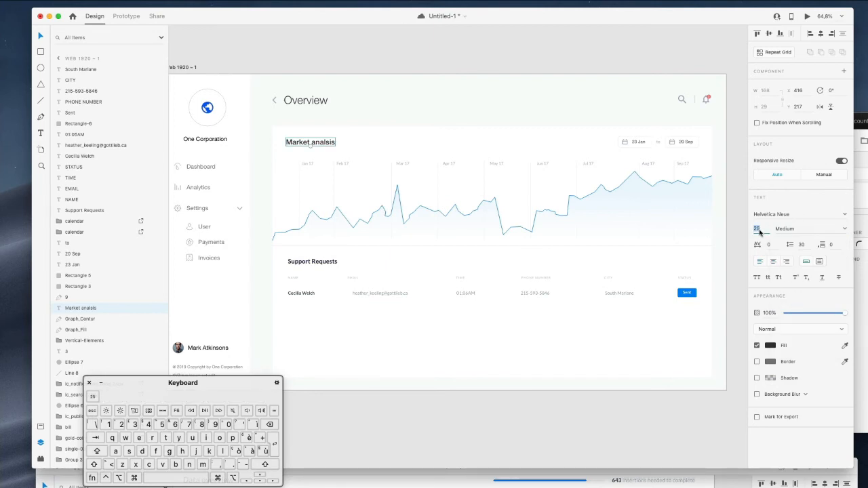
{"action": "key", "text": "Down"}
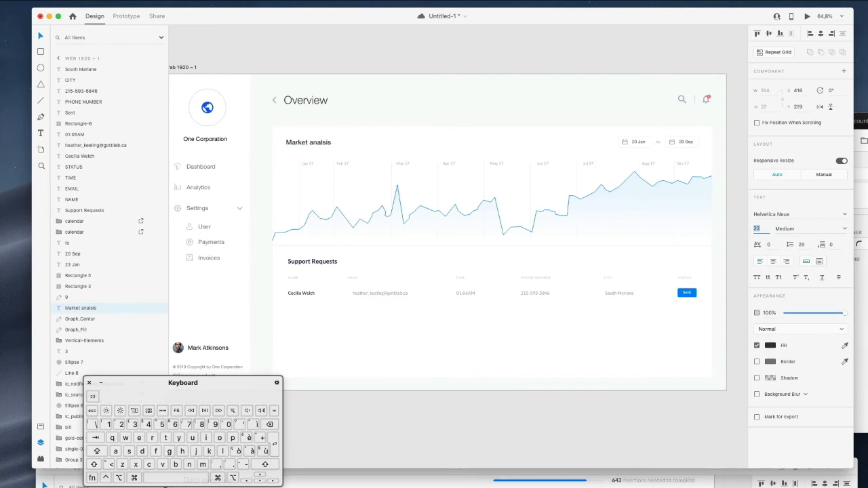
{"action": "left_click", "coordinate": [636, 48]}
Copy the "Market analsis" title and paste its appearance onto the "Support Requests" title
{"action": "right_click", "coordinate": [320, 141]}
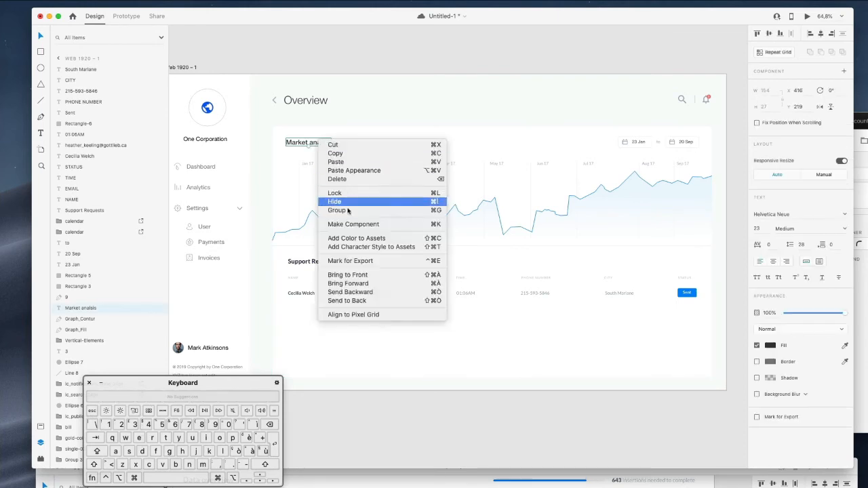
{"action": "left_click", "coordinate": [347, 170]}
{"action": "left_click", "coordinate": [310, 262]}
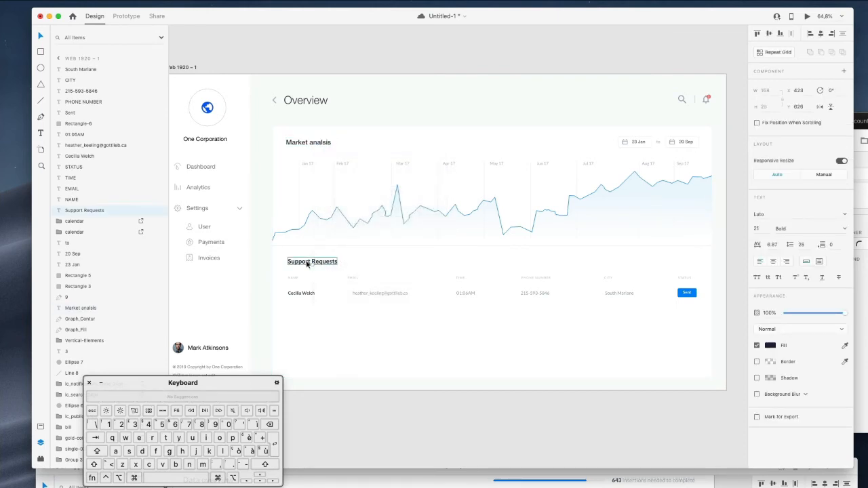
{"action": "right_click", "coordinate": [309, 262]}
{"action": "left_click", "coordinate": [362, 290]}
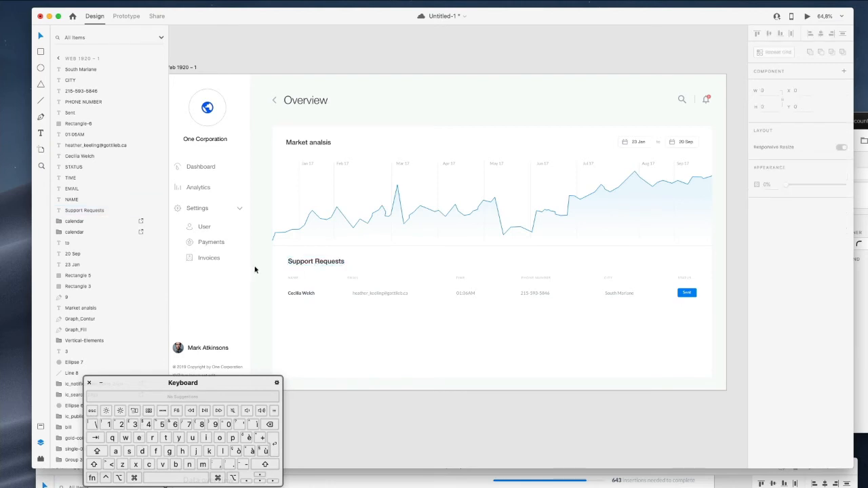
Left-align the "Market analsis" and "Support Requests" titles with each other and set both to font size 22
{"action": "left_click", "coordinate": [307, 143], "text": "shift"}
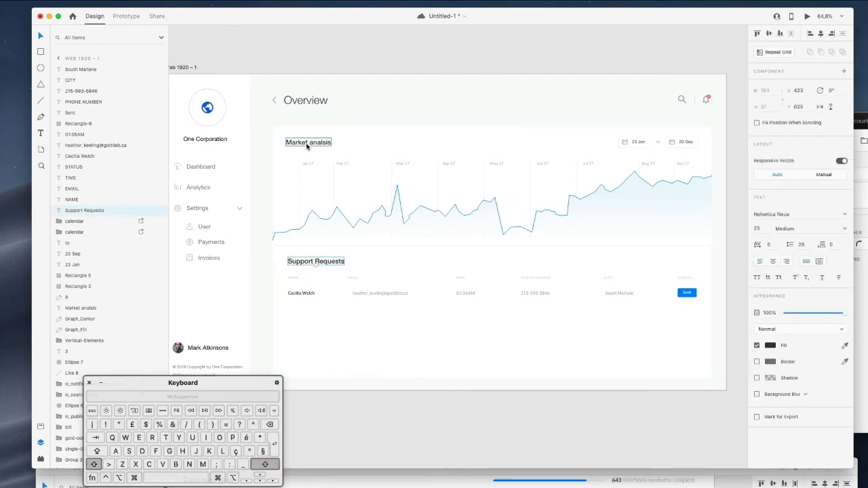
{"action": "left_click", "coordinate": [809, 36]}
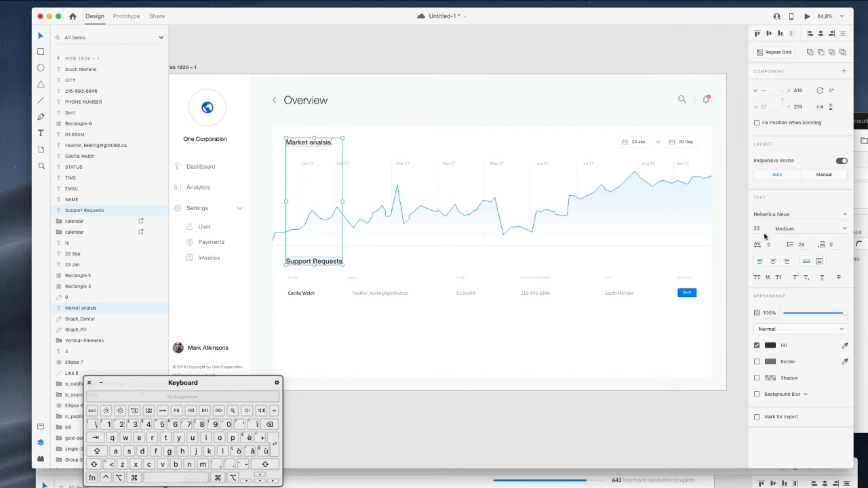
{"action": "key", "text": "Down"}
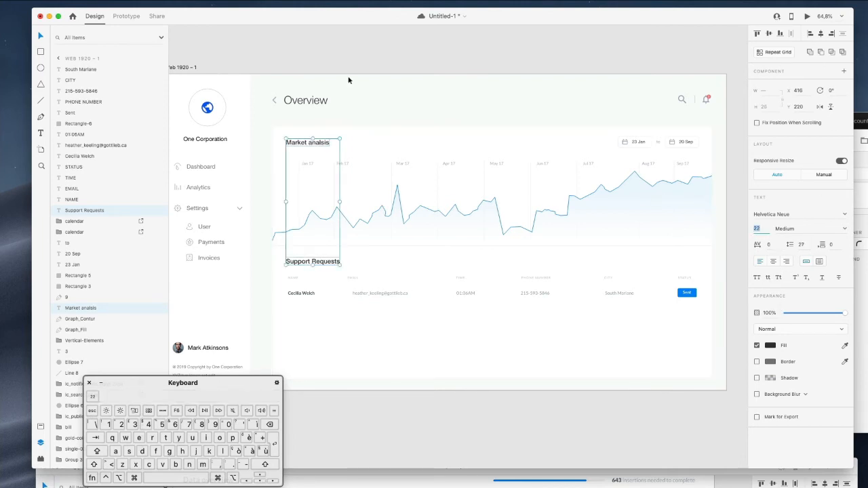
{"action": "double_click", "coordinate": [439, 109]}
{"action": "scroll", "coordinate": [441, 115], "scroll_direction": "down", "scroll_amount": 2}
{"action": "left_click", "coordinate": [459, 54]}
{"action": "scroll", "coordinate": [339, 244], "scroll_direction": "up", "scroll_amount": 3}
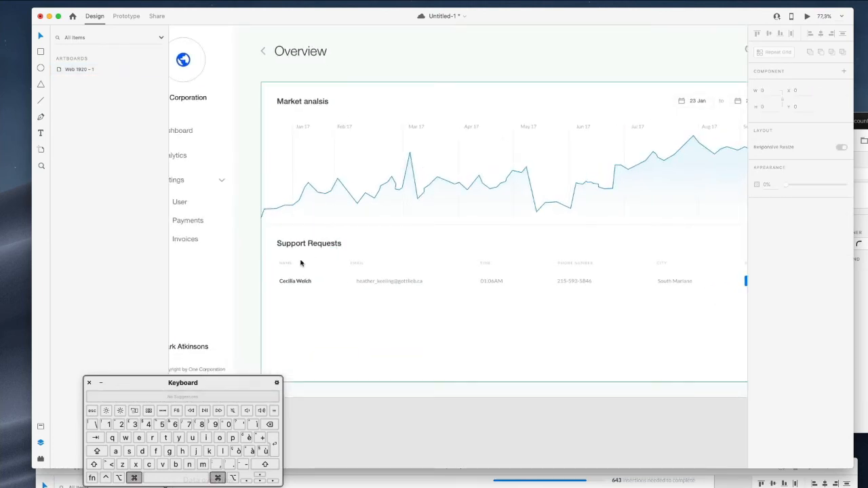
{"action": "scroll", "coordinate": [291, 266], "scroll_direction": "down", "scroll_amount": 3}
{"action": "left_click_drag", "start_coordinate": [260, 263], "coordinate": [662, 289]}
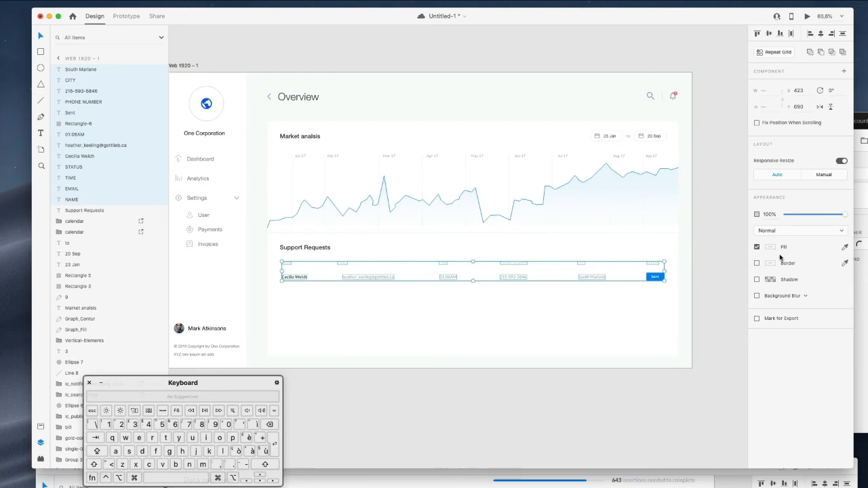
{"action": "left_click", "coordinate": [781, 231]}
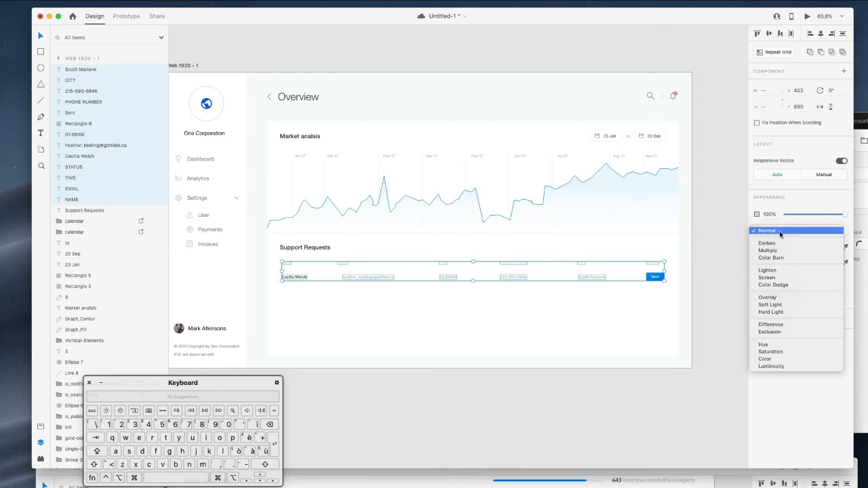
{"action": "left_click", "coordinate": [781, 235]}
{"action": "key", "text": "cmd+shift+a"}
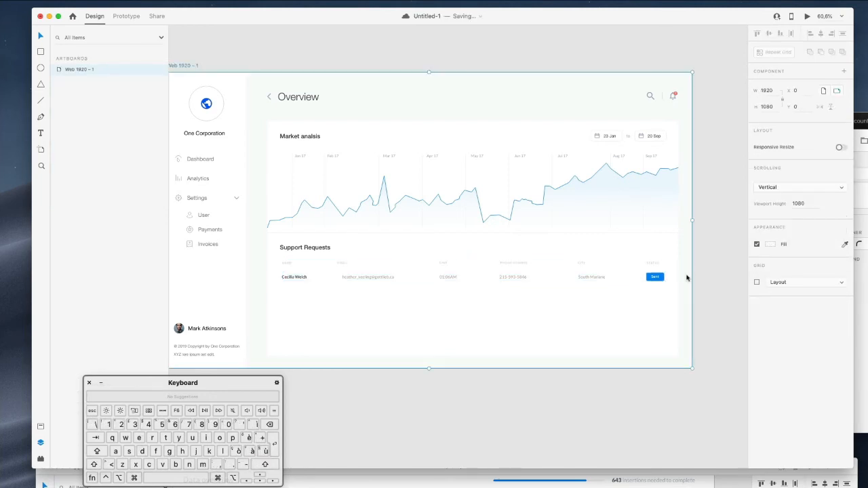
Set the font of all Support Requests header and row text to Helvetica Neue, leaving out the card and the button rectangle
{"action": "left_click_drag", "start_coordinate": [699, 263], "coordinate": [274, 297]}
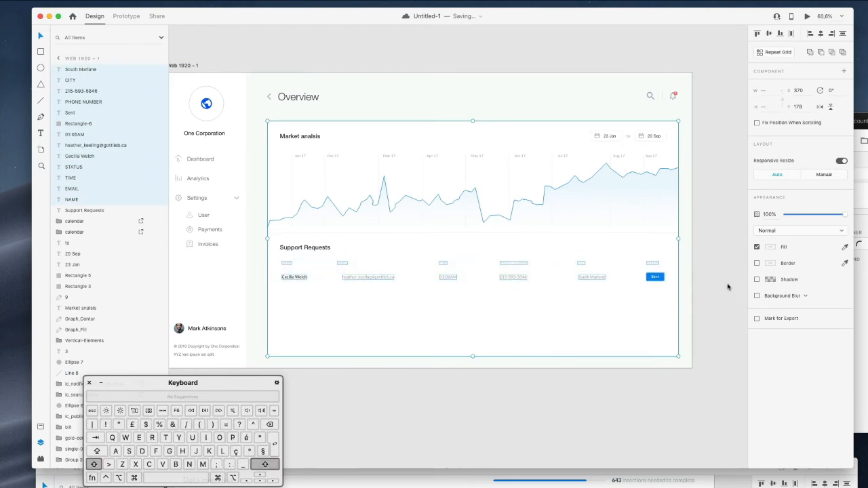
{"action": "left_click", "coordinate": [663, 281], "text": "shift"}
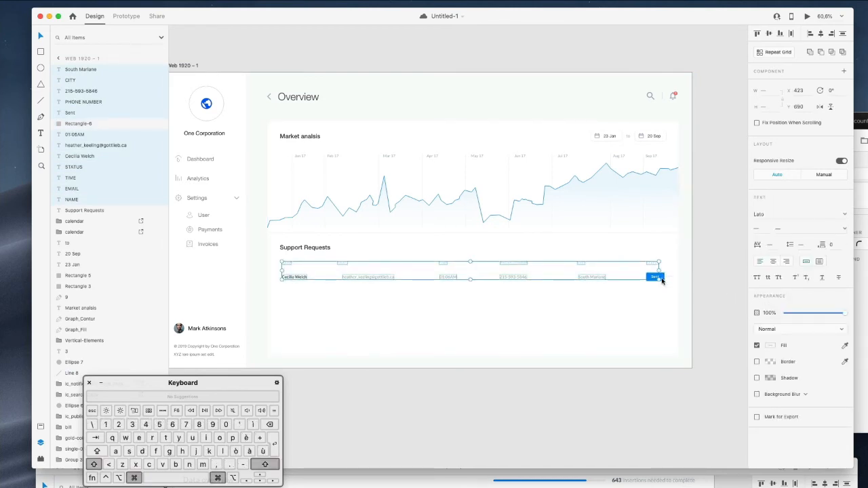
{"action": "scroll", "coordinate": [653, 253], "scroll_direction": "up", "scroll_amount": 5}
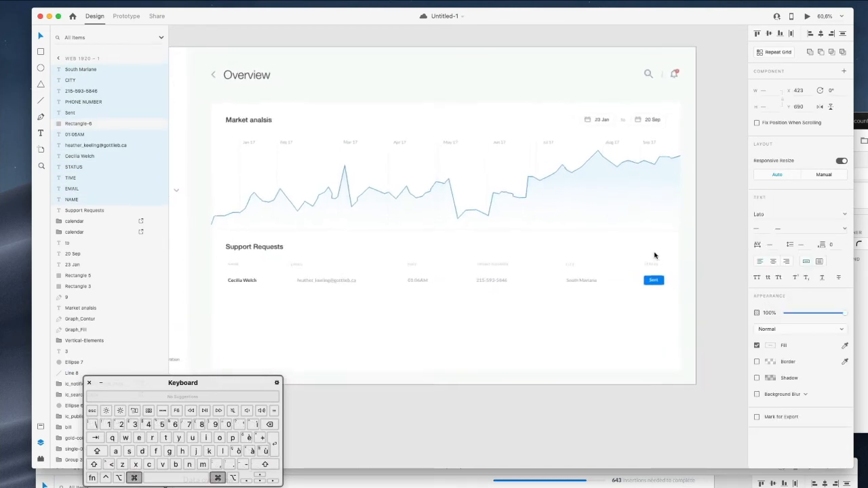
{"action": "scroll", "coordinate": [657, 254], "scroll_direction": "left", "scroll_amount": 3}
{"action": "scroll", "coordinate": [669, 236], "scroll_direction": "right", "scroll_amount": 3}
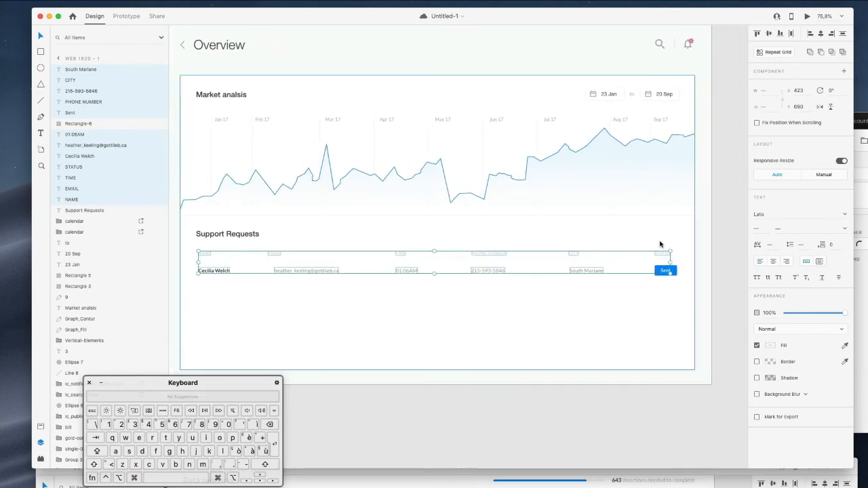
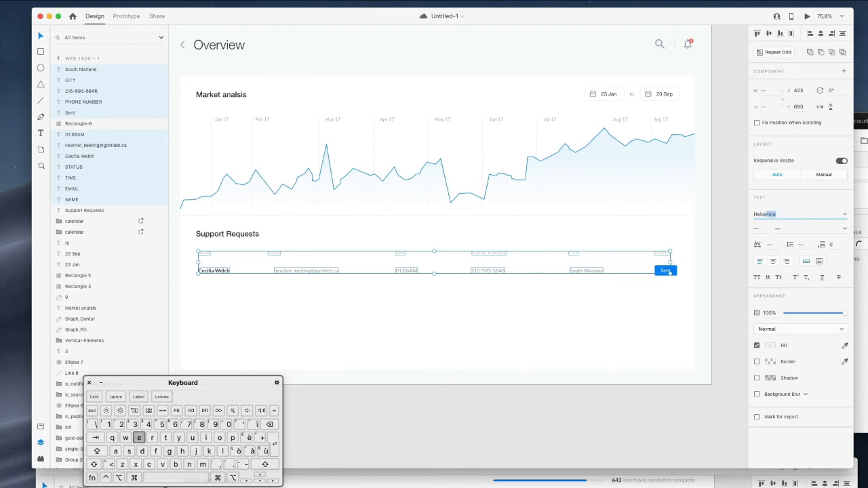
{"action": "type", "text": "ica Neu"}
{"action": "key", "text": "Return"}
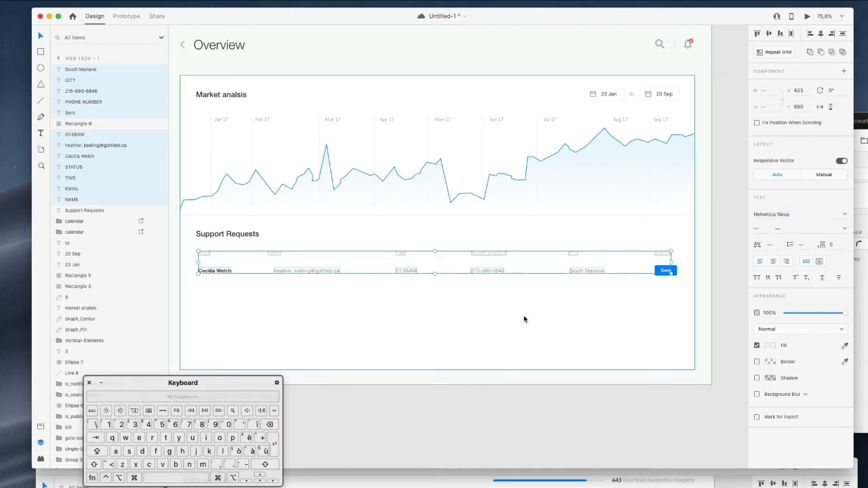
{"action": "left_click", "coordinate": [461, 387]}
Set the font size of the NAME, EMAIL, TIME, PHONE NUMBER, CITY and STATUS column headers to 12
{"action": "scroll", "coordinate": [461, 387], "scroll_direction": "left", "scroll_amount": 5}
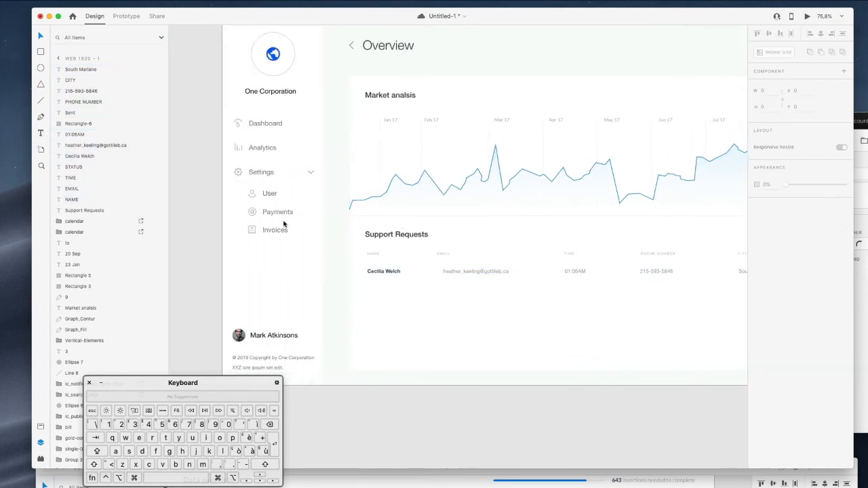
{"action": "scroll", "coordinate": [285, 220], "scroll_direction": "left", "scroll_amount": 2}
{"action": "scroll", "coordinate": [306, 213], "scroll_direction": "right", "scroll_amount": 5}
{"action": "scroll", "coordinate": [310, 213], "scroll_direction": "left", "scroll_amount": 4}
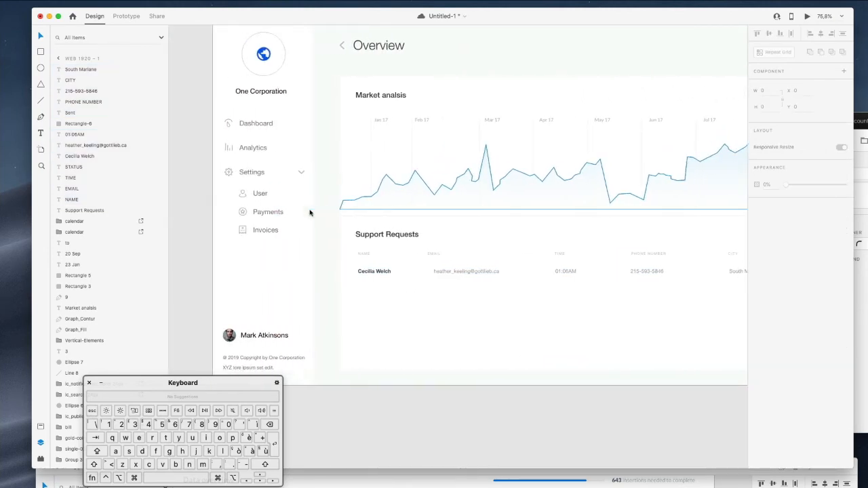
{"action": "left_click", "coordinate": [493, 120], "text": "super"}
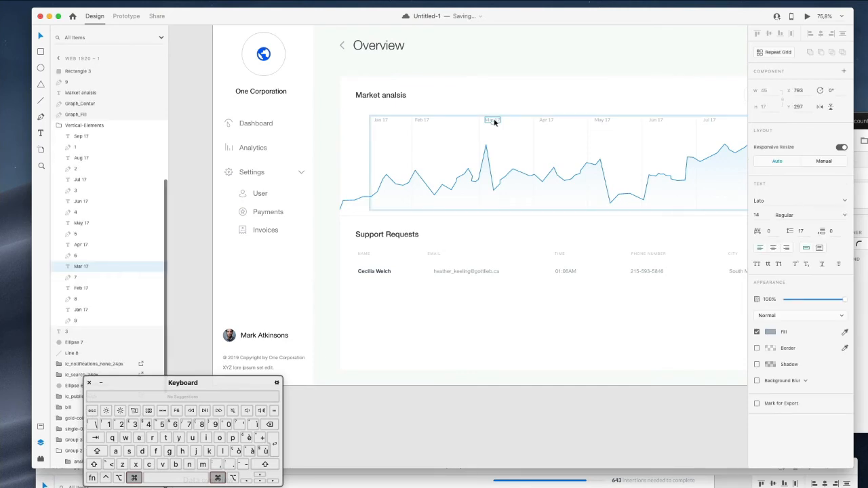
{"action": "left_click", "coordinate": [363, 255], "text": "super"}
{"action": "left_click", "coordinate": [432, 253], "text": "shift+super"}
{"action": "left_click", "coordinate": [559, 255], "text": "shift"}
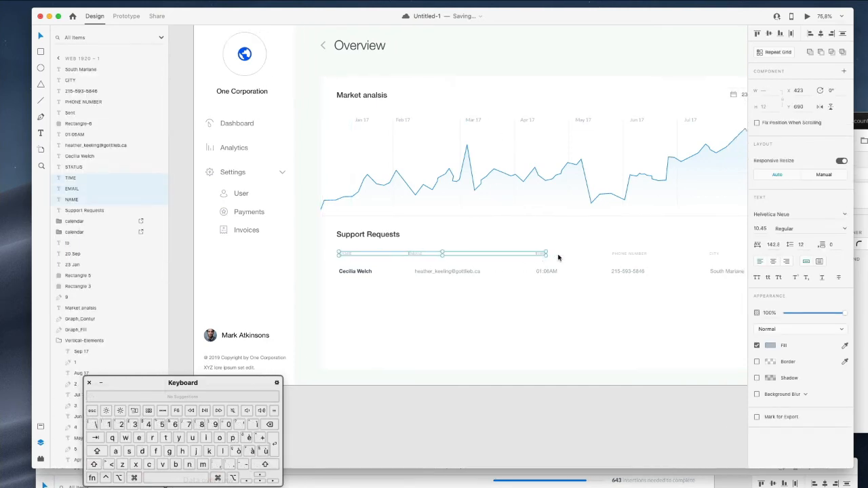
{"action": "scroll", "coordinate": [558, 256], "scroll_direction": "right", "scroll_amount": 5}
{"action": "left_click", "coordinate": [374, 254], "text": "shift"}
{"action": "left_click", "coordinate": [539, 256], "text": "shift"}
{"action": "left_click", "coordinate": [761, 229]}
{"action": "type", "text": "12"}
{"action": "type", "text": "11"}
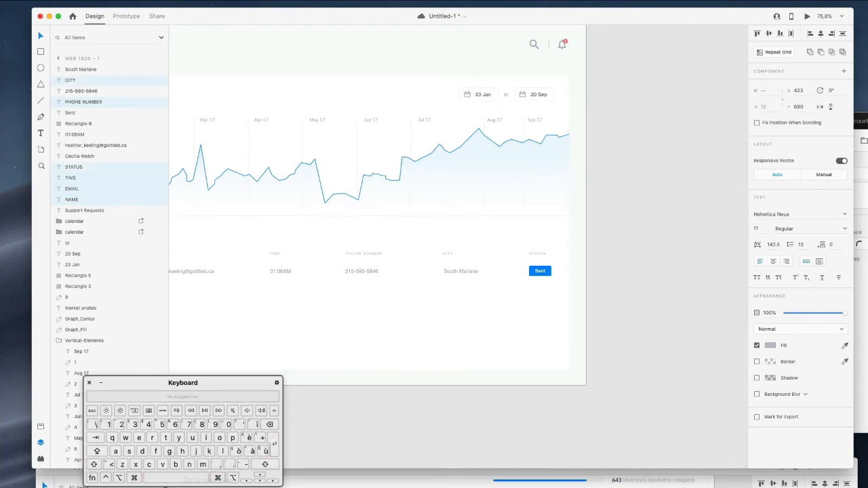
{"action": "key", "text": "Up"}
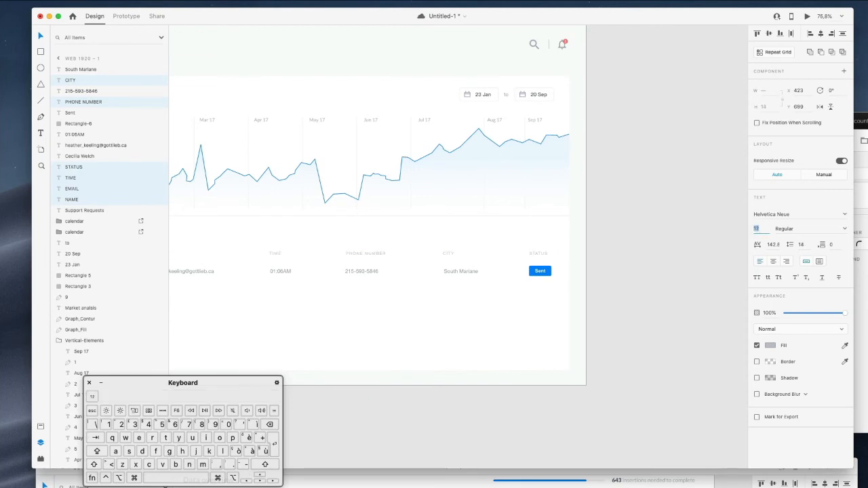
{"action": "left_click", "coordinate": [585, 242]}
Move the "Support Requests" title horizontally so its left edge lines up with the table text below it
{"action": "scroll", "coordinate": [587, 243], "scroll_direction": "down", "scroll_amount": 3}
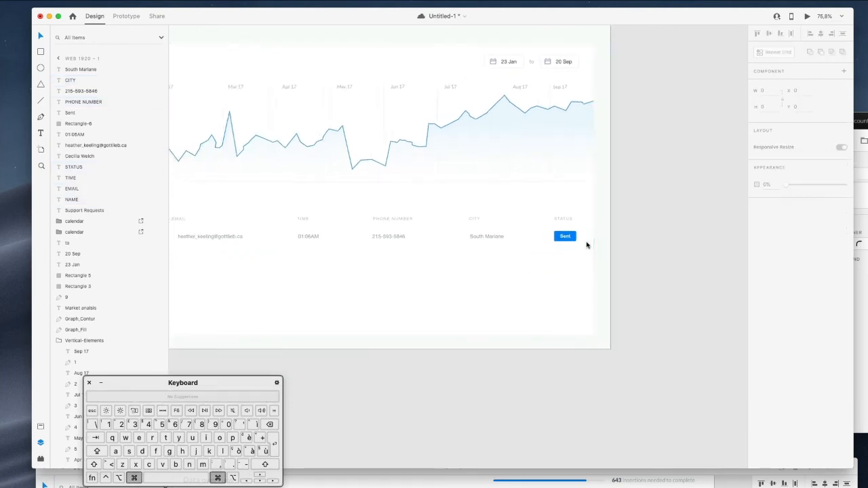
{"action": "scroll", "coordinate": [587, 245], "scroll_direction": "down", "scroll_amount": 5}
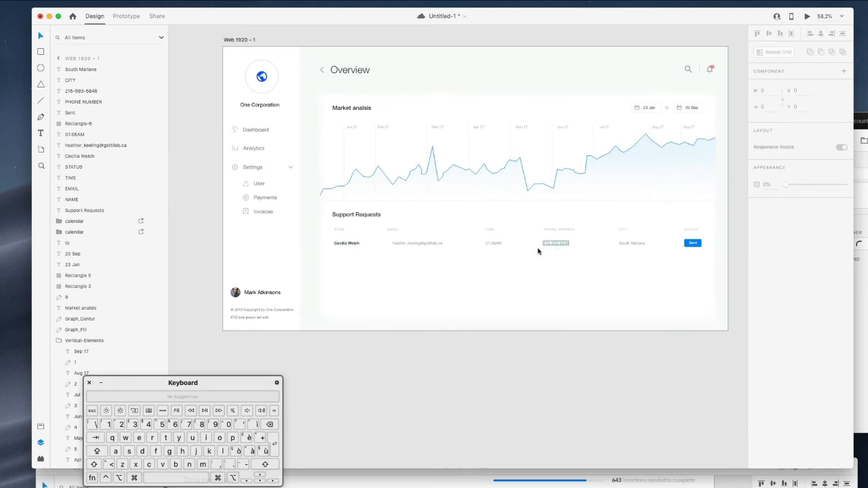
{"action": "left_click", "coordinate": [354, 216]}
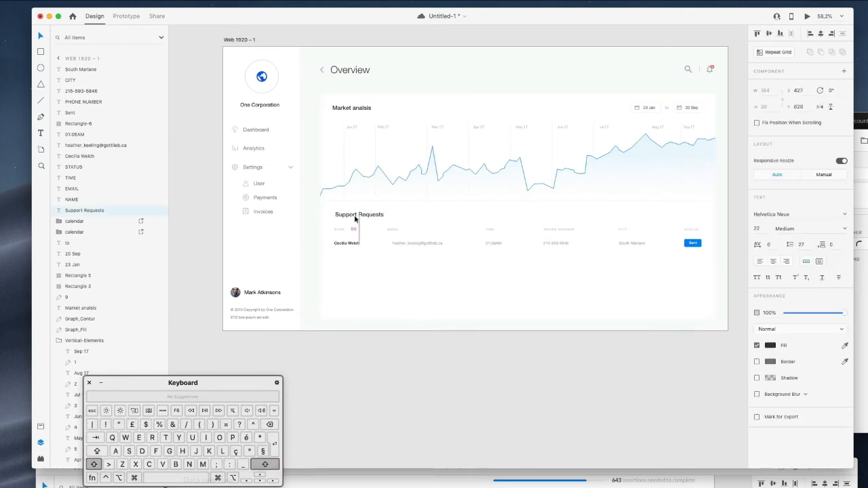
{"action": "left_click", "coordinate": [494, 387]}
Duplicate the divider line under the chart and place the copy beneath the table row at Y 784.98
{"action": "scroll", "coordinate": [540, 246], "scroll_direction": "up", "scroll_amount": 3}
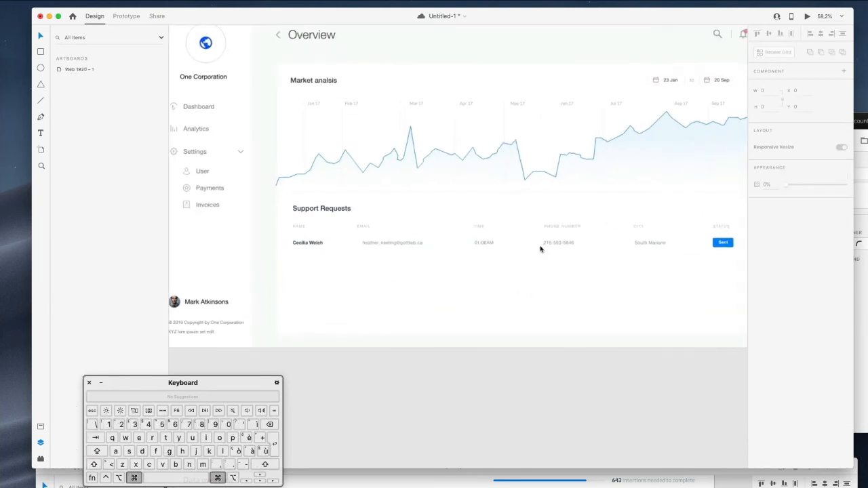
{"action": "left_click", "coordinate": [359, 193], "text": "super"}
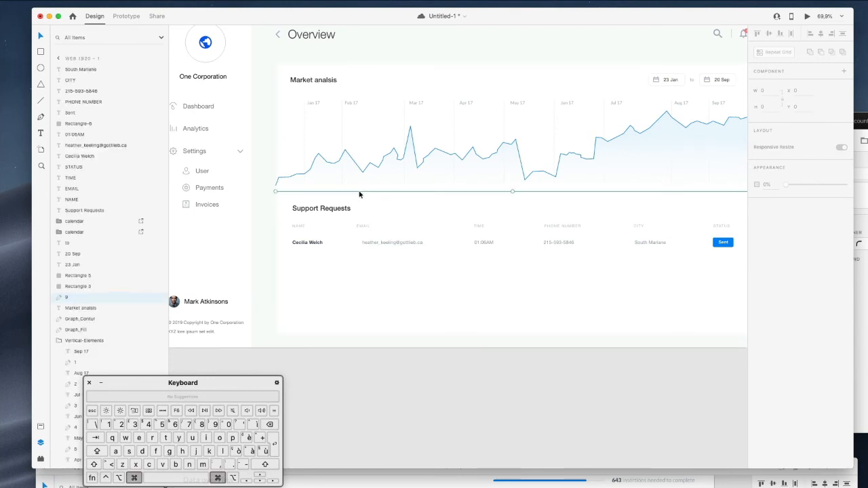
{"action": "left_click_drag", "start_coordinate": [359, 193], "coordinate": [357, 257]}
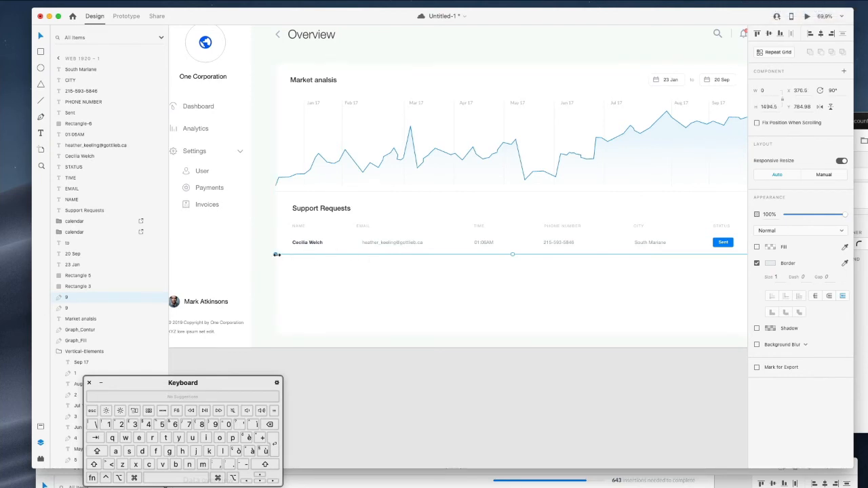
Shorten the copied divider at both ends to the table's width, about 1395 long and starting at X 423
{"action": "left_click_drag", "start_coordinate": [277, 254], "coordinate": [295, 255]}
{"action": "scroll", "coordinate": [294, 255], "scroll_direction": "right", "scroll_amount": 5}
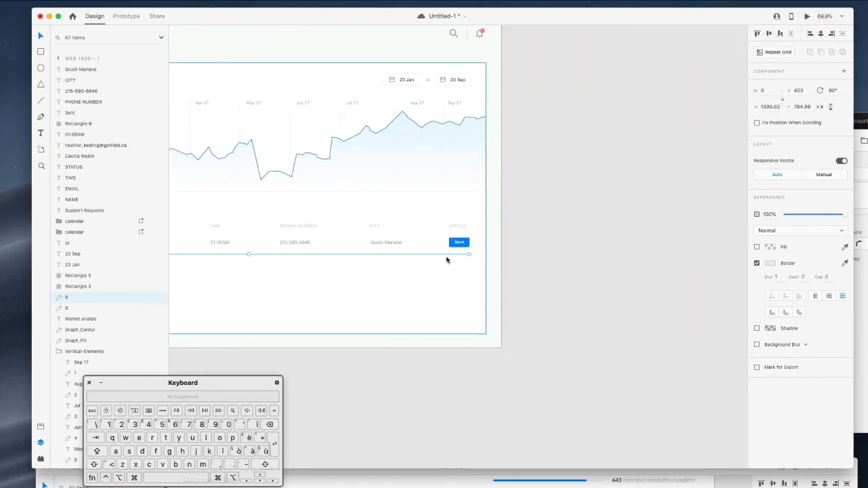
{"action": "left_click", "coordinate": [592, 255]}
Nudge the divider line beneath the table row up slightly
{"action": "scroll", "coordinate": [680, 246], "scroll_direction": "left", "scroll_amount": 5}
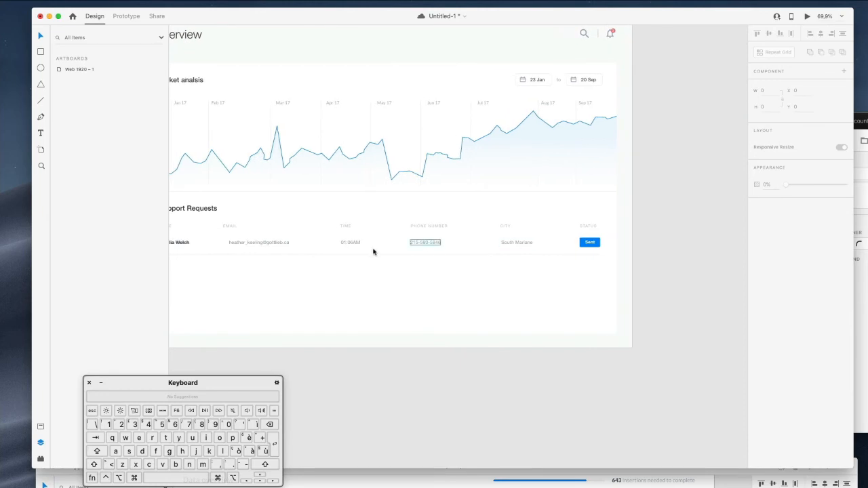
{"action": "left_click", "coordinate": [348, 258], "text": "super"}
{"action": "left_click", "coordinate": [349, 257], "text": "super"}
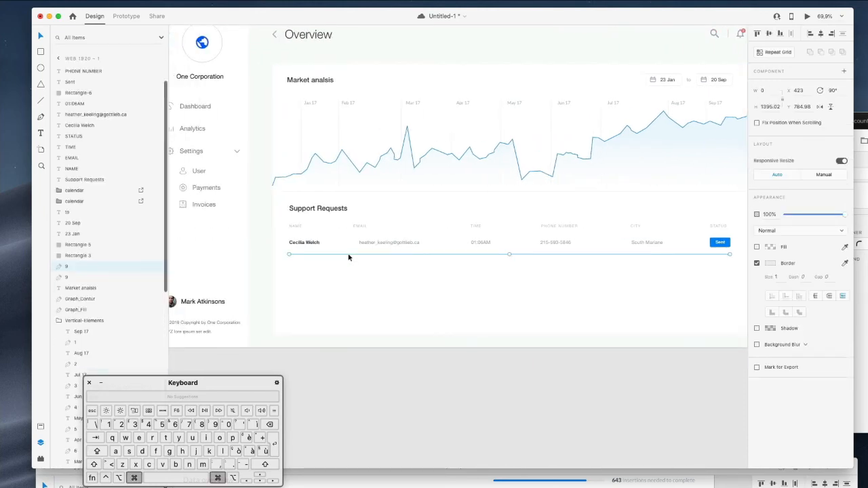
{"action": "key", "text": "Up"}
{"action": "left_click_drag", "start_coordinate": [254, 239], "coordinate": [699, 290]}
{"action": "key", "text": "super+z"}
{"action": "scroll", "coordinate": [698, 290], "scroll_direction": "right", "scroll_amount": 1}
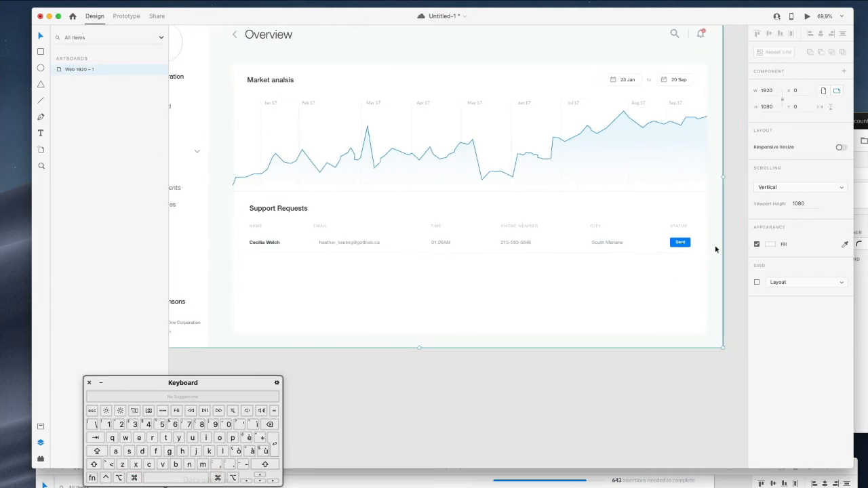
Duplicate the Support Requests table row with its divider, then duplicate the resulting pair, stacking the copies below to make four rows
{"action": "left_click", "coordinate": [733, 267]}
{"action": "left_click_drag", "start_coordinate": [730, 262], "coordinate": [238, 238]}
{"action": "left_click_drag", "start_coordinate": [224, 271], "coordinate": [245, 284]}
{"action": "key", "text": "super+r"}
{"action": "left_click_drag", "start_coordinate": [364, 252], "coordinate": [364, 266]}
{"action": "key", "text": "super+d"}
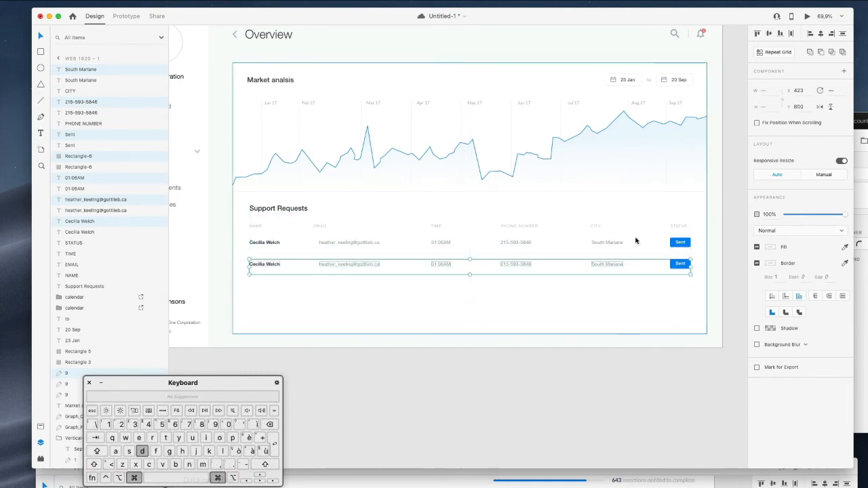
{"action": "left_click_drag", "start_coordinate": [442, 265], "coordinate": [443, 306]}
{"action": "key", "text": "super+d"}
{"action": "left_click", "coordinate": [473, 388]}
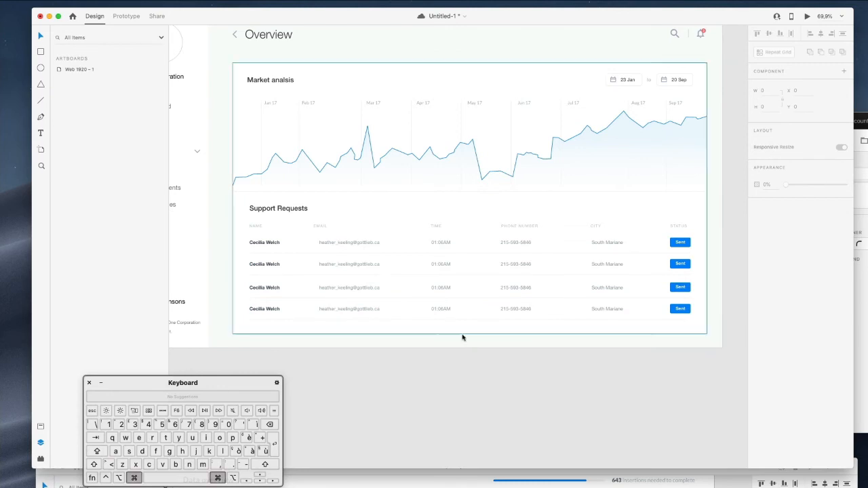
Move the whole white card with its chart and table up by 20, to Y 158
{"action": "scroll", "coordinate": [463, 337], "scroll_direction": "up", "scroll_amount": 5}
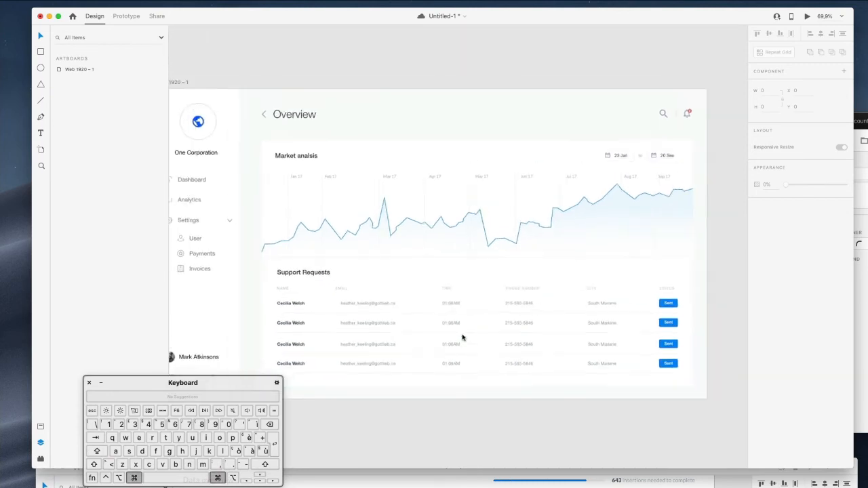
{"action": "scroll", "coordinate": [464, 337], "scroll_direction": "down", "scroll_amount": 2}
{"action": "scroll", "coordinate": [465, 59], "scroll_direction": "down", "scroll_amount": 2}
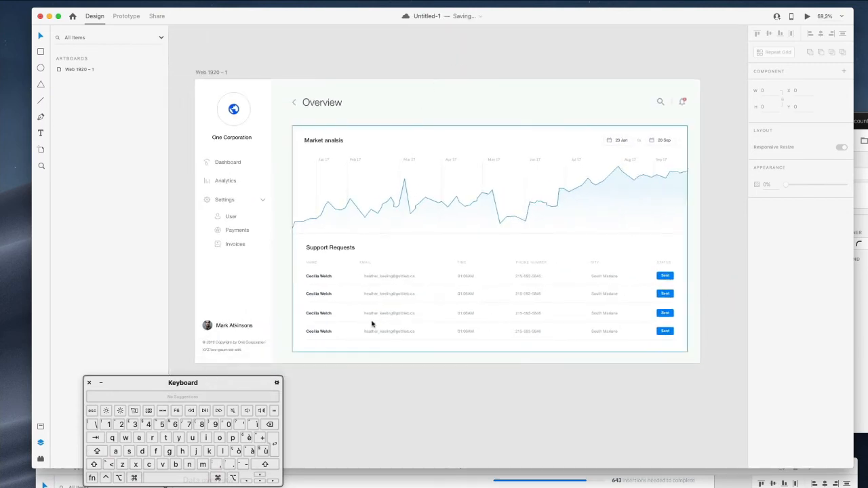
{"action": "left_click", "coordinate": [370, 352]}
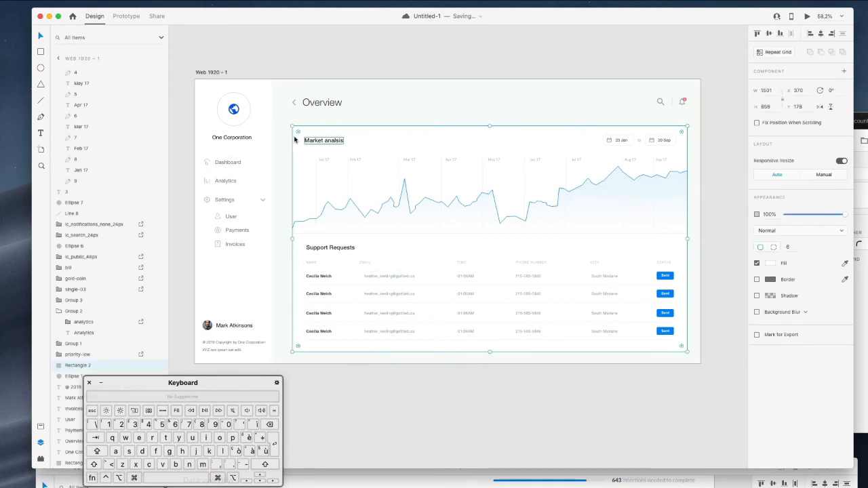
{"action": "left_click_drag", "start_coordinate": [276, 122], "coordinate": [725, 381]}
{"action": "key", "text": "shift+Up"}
{"action": "key", "text": "shift+Up"}
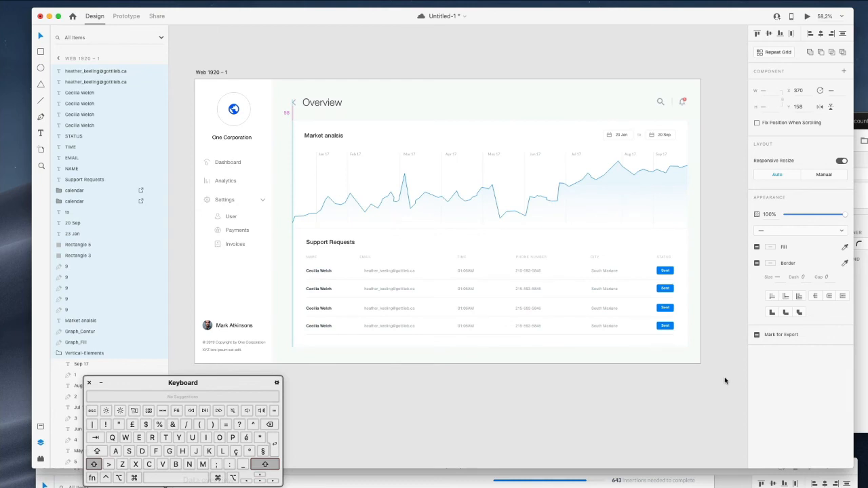
{"action": "scroll", "coordinate": [719, 377], "scroll_direction": "right", "scroll_amount": 1}
{"action": "left_click", "coordinate": [712, 378]}
Place a copy of the last row's time text beneath the table, change it to "View More" and center it horizontally in the card
{"action": "left_click", "coordinate": [484, 344]}
{"action": "left_click", "coordinate": [482, 350]}
{"action": "left_click", "coordinate": [460, 323], "text": "super"}
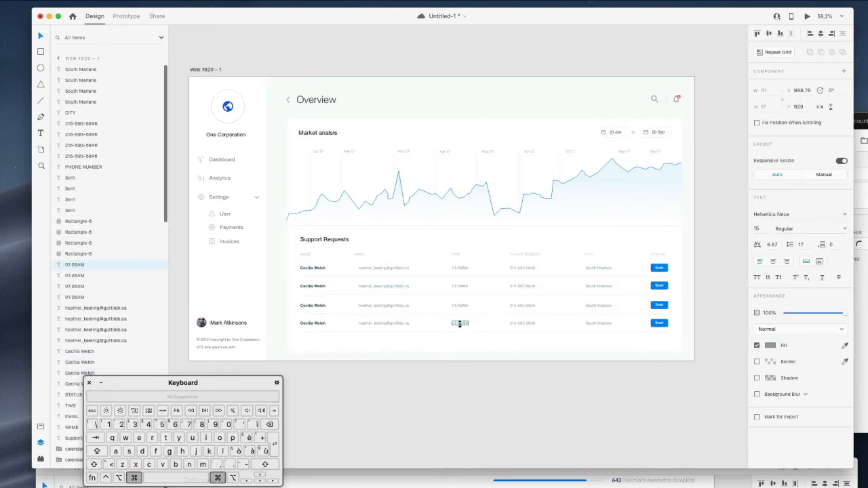
{"action": "left_click_drag", "start_coordinate": [455, 326], "coordinate": [462, 344]}
{"action": "double_click", "coordinate": [461, 341]}
{"action": "type", "text": "View More"}
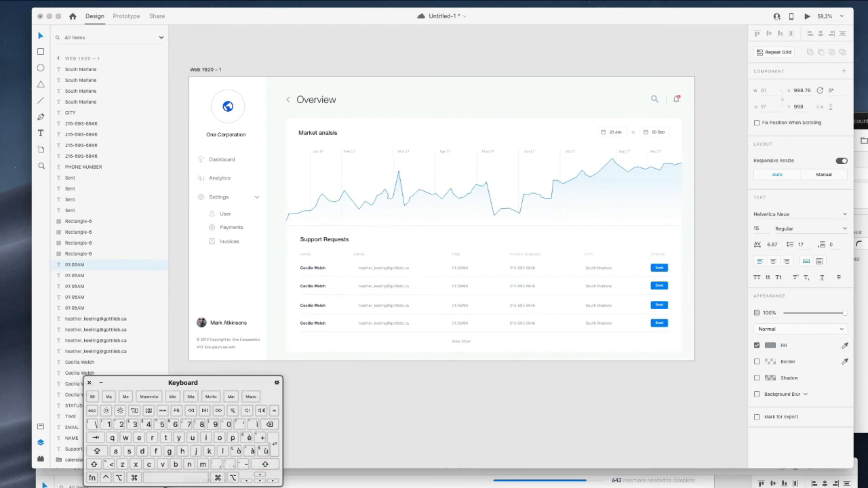
{"action": "left_click", "coordinate": [513, 343]}
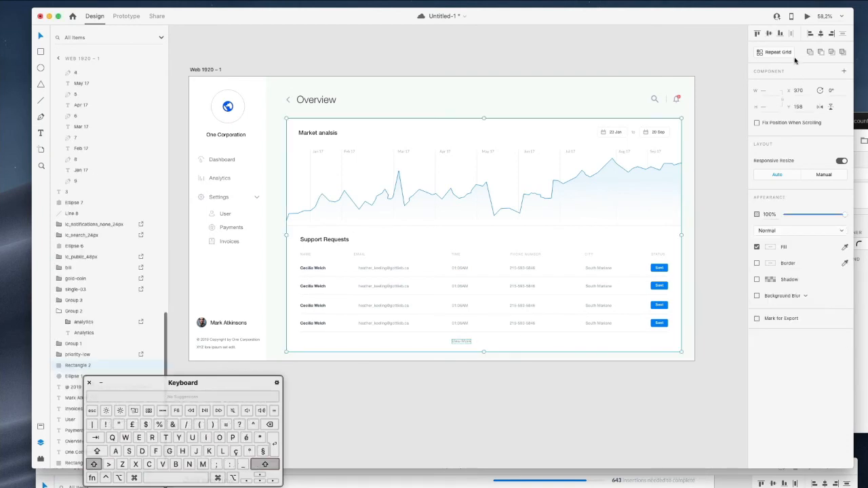
{"action": "left_click", "coordinate": [507, 420]}
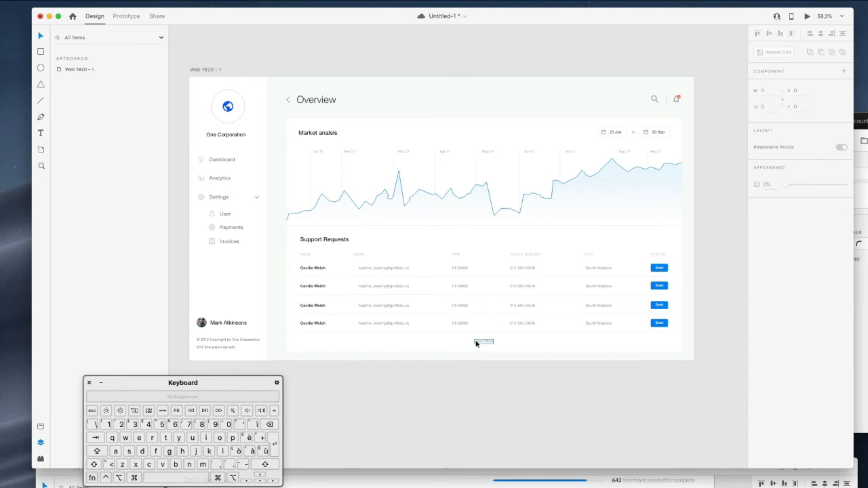
Make a copy of the "View More" label reading "+", set it to size 28 and place it just before "View More" at X 1057
{"action": "left_click_drag", "start_coordinate": [480, 343], "coordinate": [455, 343]}
{"action": "double_click", "coordinate": [455, 343]}
{"action": "type", "text": "+"}
{"action": "scroll", "coordinate": [481, 343], "scroll_direction": "up", "scroll_amount": 5}
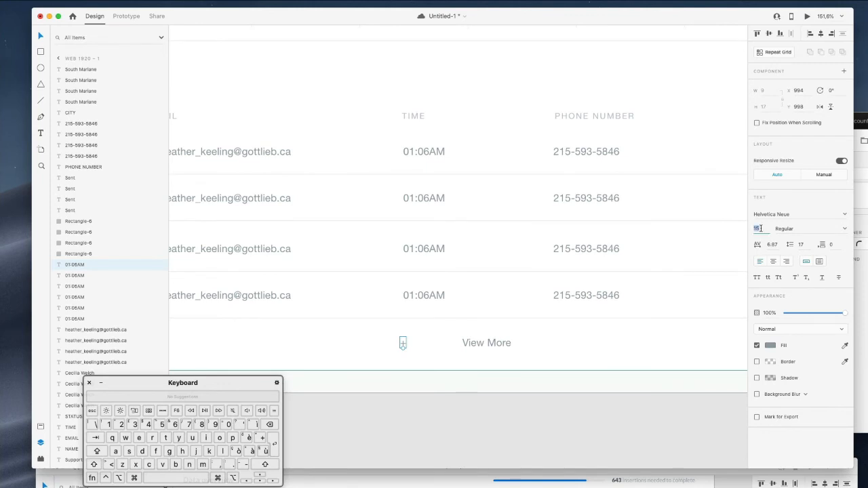
{"action": "key", "text": "shift+Up"}
{"action": "key", "text": "Up"}
{"action": "key", "text": "Up"}
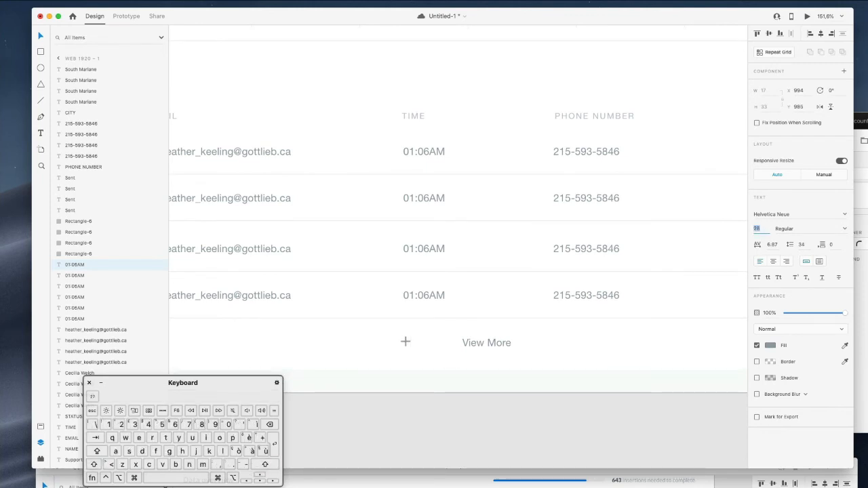
{"action": "left_click", "coordinate": [428, 341]}
{"action": "left_click_drag", "start_coordinate": [405, 345], "coordinate": [447, 346]}
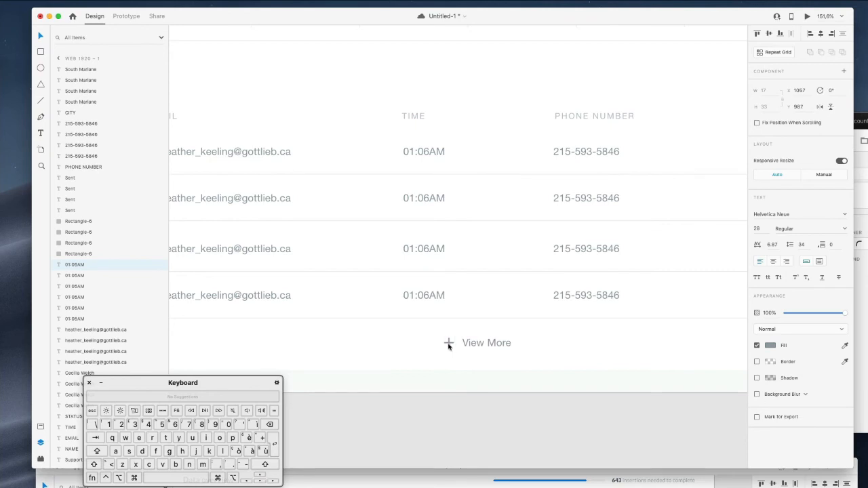
Recolor the "+" sign beside "View More" with the blue sampled from a "Sent" button
{"action": "scroll", "coordinate": [449, 347], "scroll_direction": "down", "scroll_amount": 5}
{"action": "scroll", "coordinate": [448, 347], "scroll_direction": "left", "scroll_amount": 2}
{"action": "scroll", "coordinate": [448, 347], "scroll_direction": "up", "scroll_amount": 2}
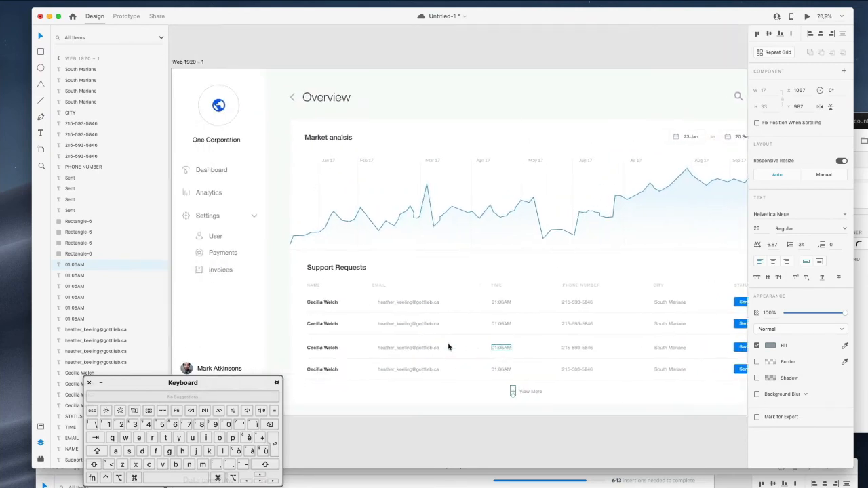
{"action": "scroll", "coordinate": [626, 287], "scroll_direction": "down", "scroll_amount": 2}
{"action": "scroll", "coordinate": [626, 287], "scroll_direction": "right", "scroll_amount": 2}
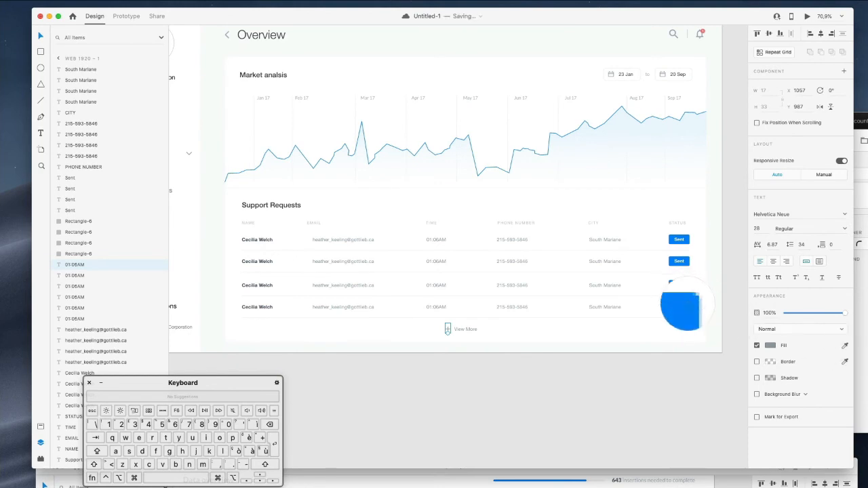
{"action": "left_click", "coordinate": [439, 361]}
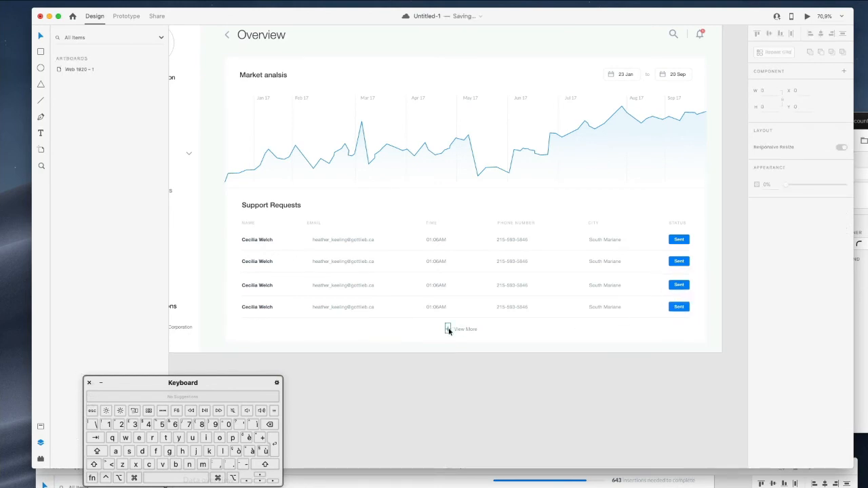
{"action": "left_click", "coordinate": [448, 331], "text": "super"}
{"action": "scroll", "coordinate": [448, 331], "scroll_direction": "up", "scroll_amount": 5}
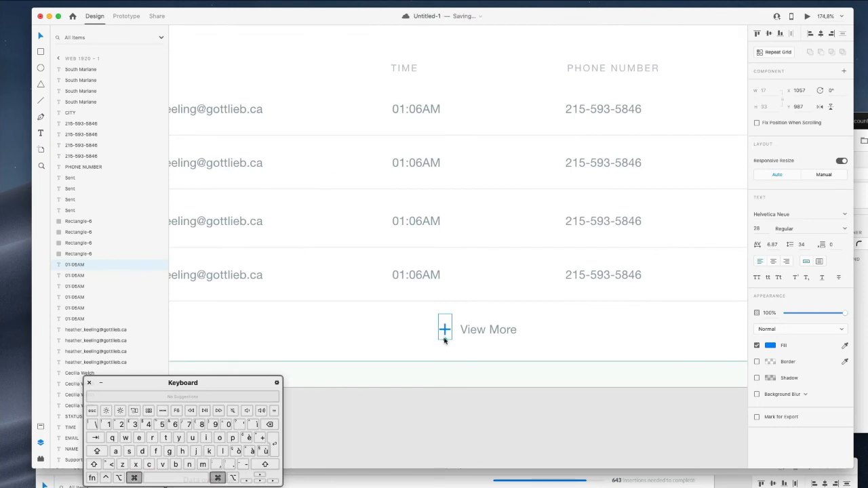
{"action": "scroll", "coordinate": [444, 337], "scroll_direction": "down", "scroll_amount": 5}
{"action": "left_click", "coordinate": [495, 392], "text": "super"}
{"action": "scroll", "coordinate": [495, 391], "scroll_direction": "down", "scroll_amount": 2}
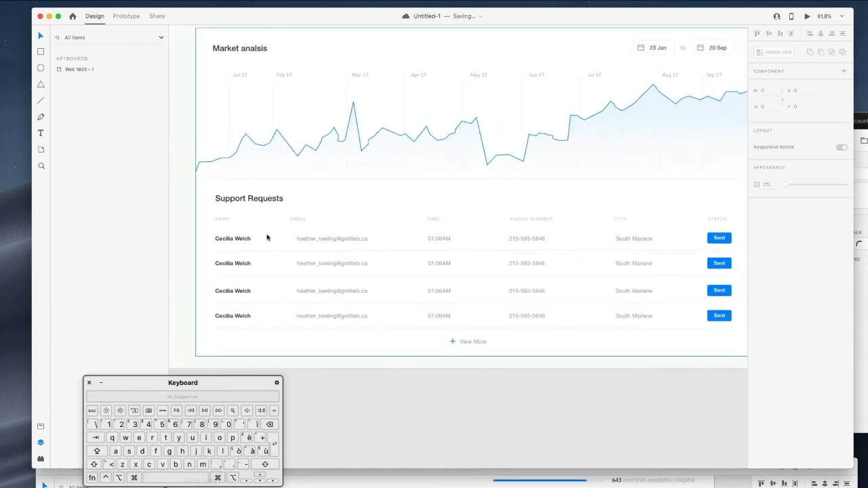
{"action": "left_click", "coordinate": [234, 265]}
{"action": "left_click", "coordinate": [338, 264], "text": "shift"}
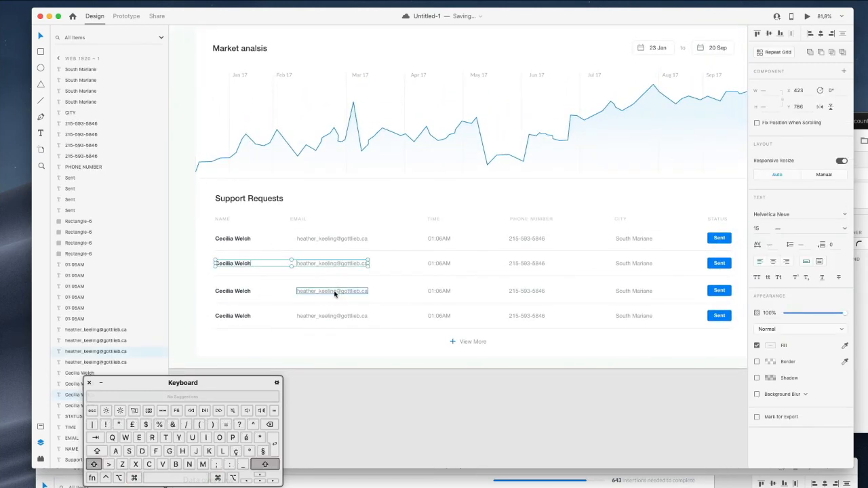
{"action": "scroll", "coordinate": [236, 293], "scroll_direction": "up", "scroll_amount": 5}
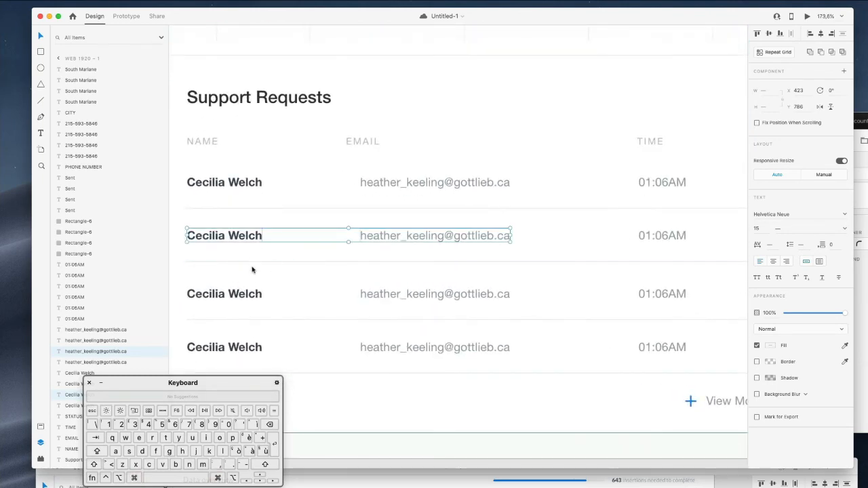
{"action": "scroll", "coordinate": [253, 277], "scroll_direction": "down", "scroll_amount": 6}
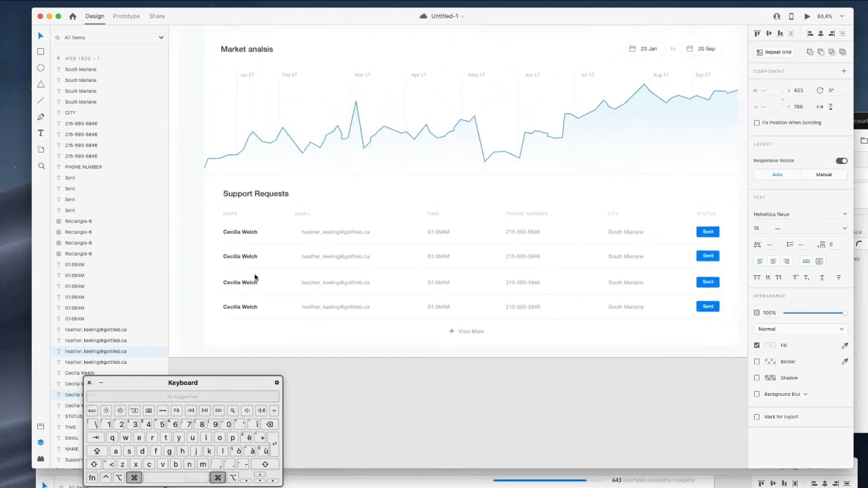
Move the last two table rows together with the "+ View More" line up to Y 845 to even out the row spacing
{"action": "left_click_drag", "start_coordinate": [704, 357], "coordinate": [237, 276]}
{"action": "left_click_drag", "start_coordinate": [332, 356], "coordinate": [345, 335]}
{"action": "key", "text": "Up"}
{"action": "key", "text": "Up"}
{"action": "key", "text": "Up"}
{"action": "key", "text": "Up"}
{"action": "key", "text": "Up"}
{"action": "key", "text": "Up"}
{"action": "key", "text": "Up"}
{"action": "key", "text": "Up"}
{"action": "key", "text": "Up"}
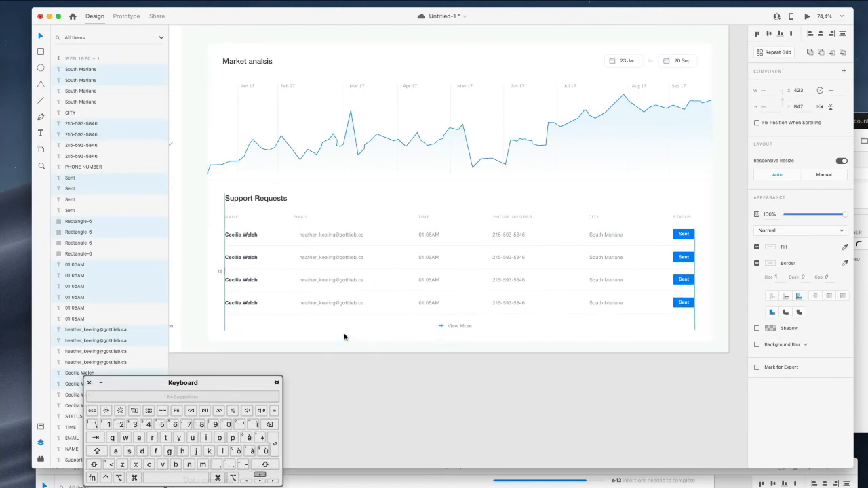
{"action": "key", "text": "Down"}
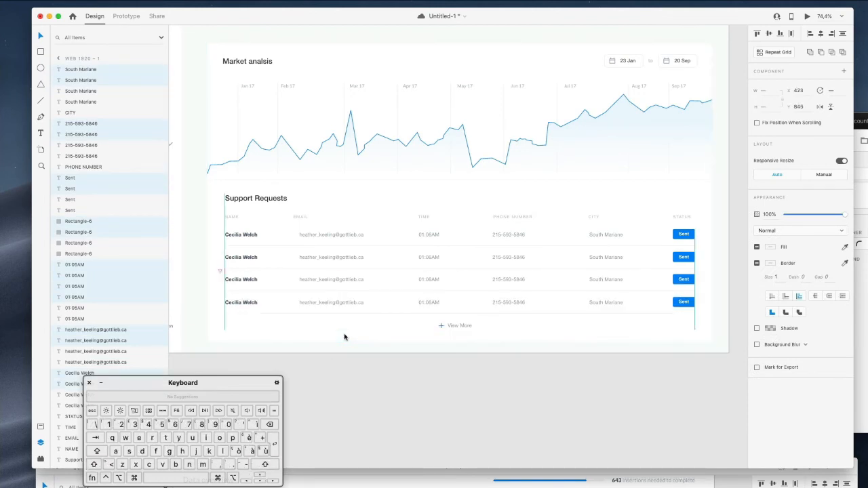
{"action": "left_click", "coordinate": [694, 360]}
{"action": "left_click_drag", "start_coordinate": [702, 360], "coordinate": [512, 338]}
{"action": "left_click", "coordinate": [519, 351]}
{"action": "left_click", "coordinate": [561, 398]}
Nudge the name, email, time, phone number and city texts of the last three table rows up slightly together
{"action": "left_click", "coordinate": [244, 303]}
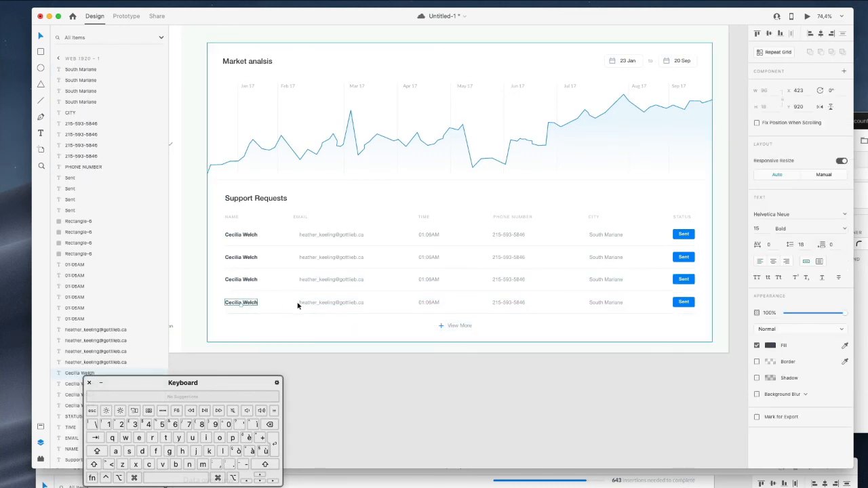
{"action": "left_click", "coordinate": [325, 302], "text": "shift"}
{"action": "left_click", "coordinate": [429, 303], "text": "shift"}
{"action": "left_click", "coordinate": [620, 302], "text": "shift"}
{"action": "left_click", "coordinate": [610, 280], "text": "shift"}
{"action": "left_click", "coordinate": [507, 279], "text": "shift"}
{"action": "left_click", "coordinate": [435, 280], "text": "shift"}
{"action": "left_click", "coordinate": [333, 280], "text": "shift"}
{"action": "left_click", "coordinate": [246, 281], "text": "shift"}
{"action": "left_click", "coordinate": [242, 256], "text": "shift"}
{"action": "left_click", "coordinate": [332, 257], "text": "shift"}
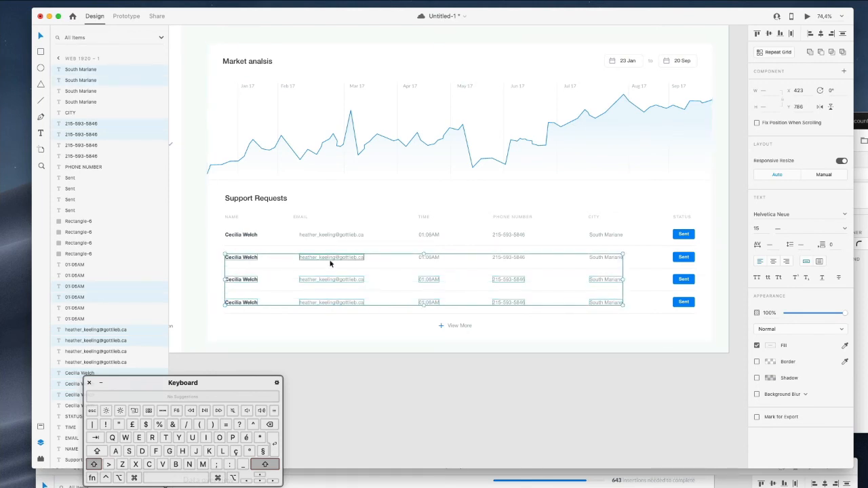
{"action": "left_click", "coordinate": [432, 258], "text": "shift"}
{"action": "left_click", "coordinate": [509, 257], "text": "shift"}
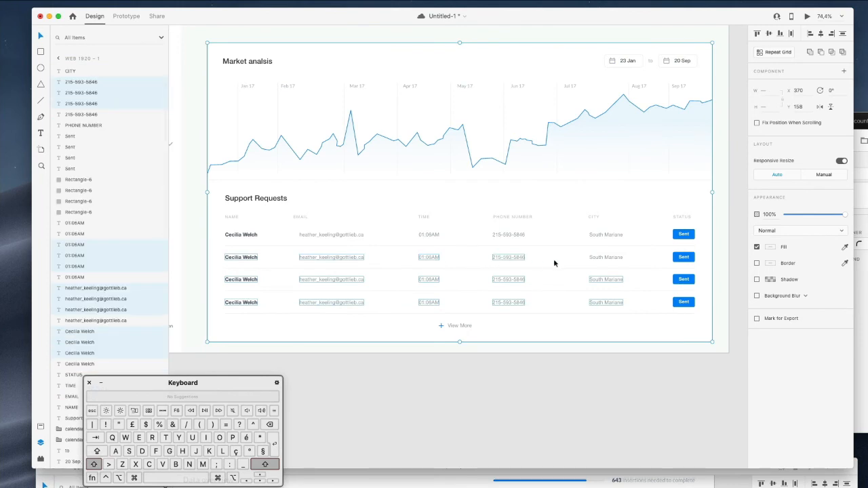
{"action": "left_click", "coordinate": [605, 257], "text": "shift"}
{"action": "key", "text": "Up"}
{"action": "key", "text": "Up"}
{"action": "left_click", "coordinate": [551, 352]}
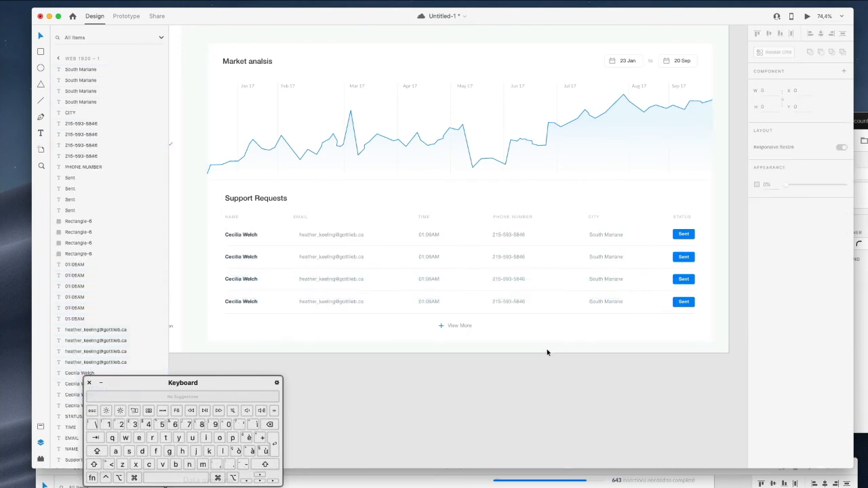
Open the browser for adding plugins and look over its featured collections, essential plugins and categories
{"action": "scroll", "coordinate": [547, 339], "scroll_direction": "up", "scroll_amount": 1}
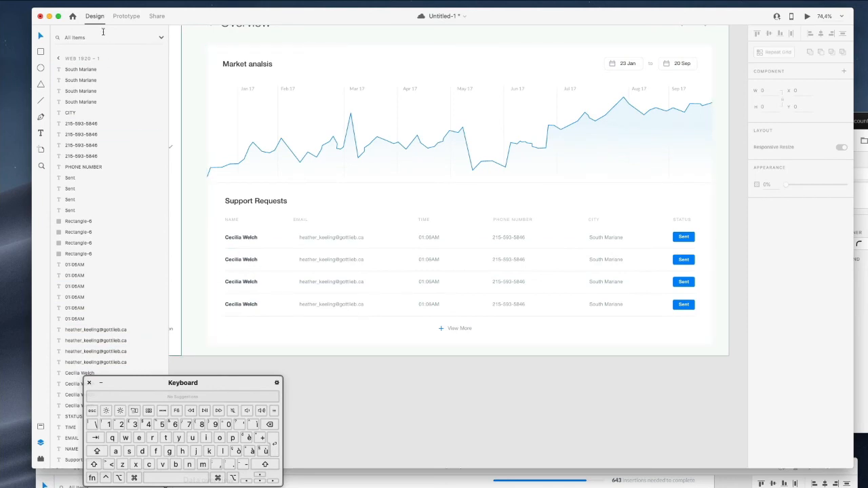
{"action": "left_click", "coordinate": [41, 459]}
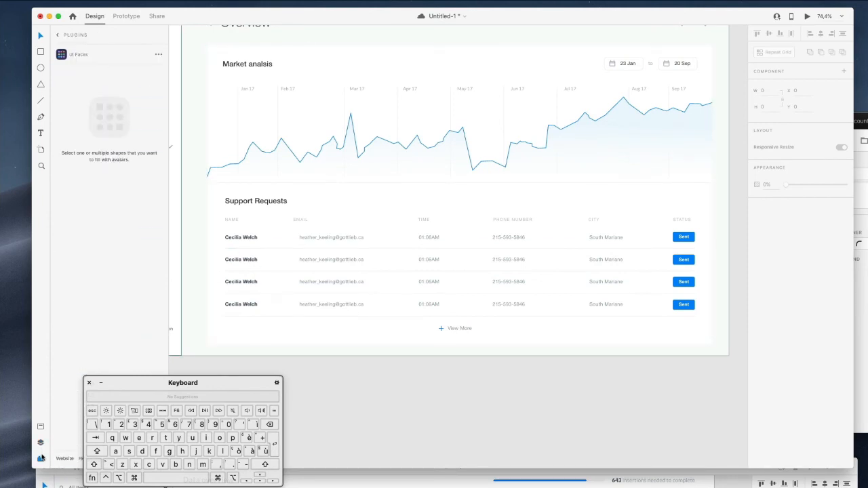
{"action": "left_click", "coordinate": [61, 39]}
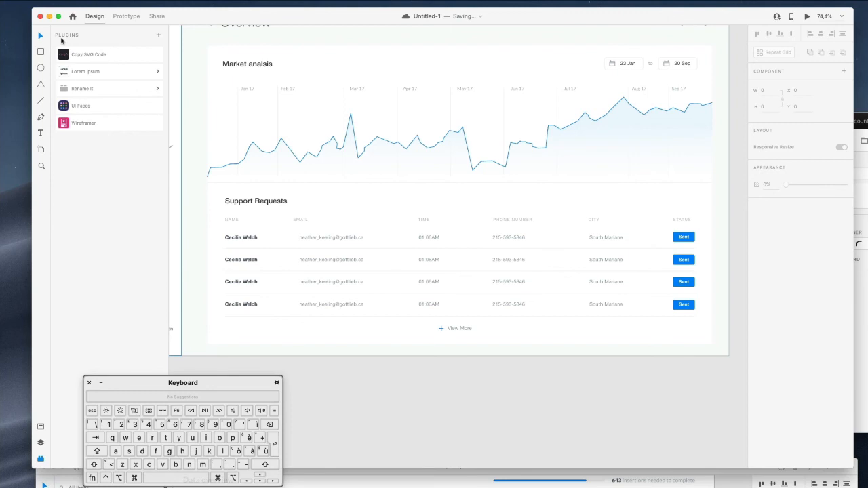
{"action": "left_click", "coordinate": [159, 36]}
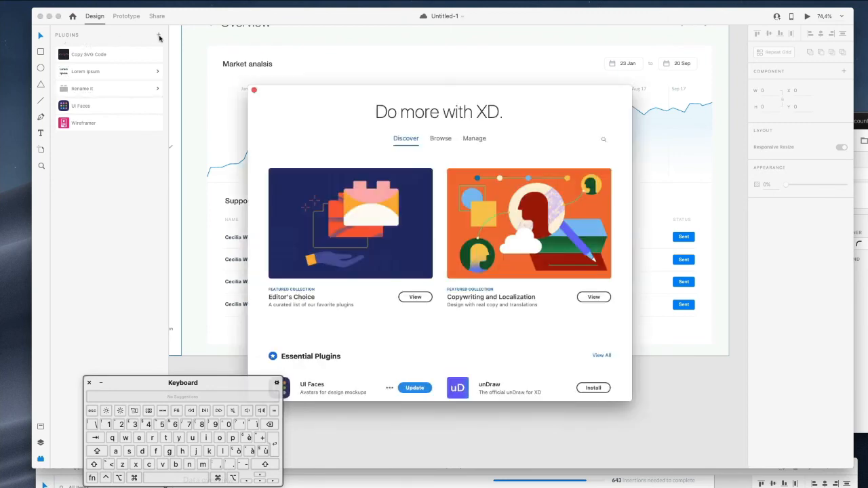
{"action": "scroll", "coordinate": [566, 169], "scroll_direction": "down", "scroll_amount": 6}
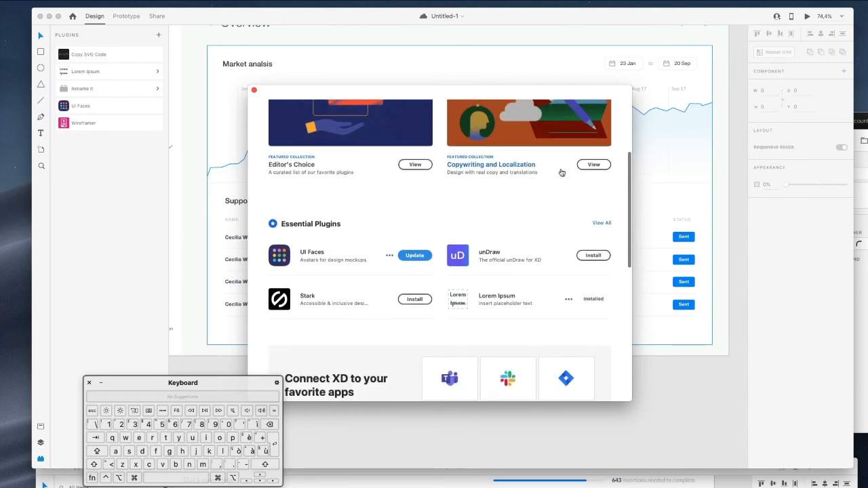
{"action": "scroll", "coordinate": [561, 172], "scroll_direction": "down", "scroll_amount": 5}
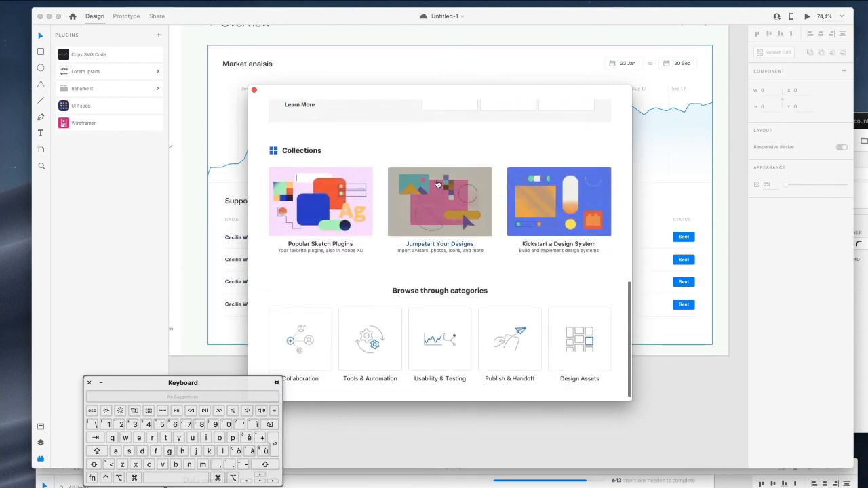
{"action": "scroll", "coordinate": [389, 104], "scroll_direction": "up", "scroll_amount": 10}
{"action": "scroll", "coordinate": [393, 110], "scroll_direction": "down", "scroll_amount": 1}
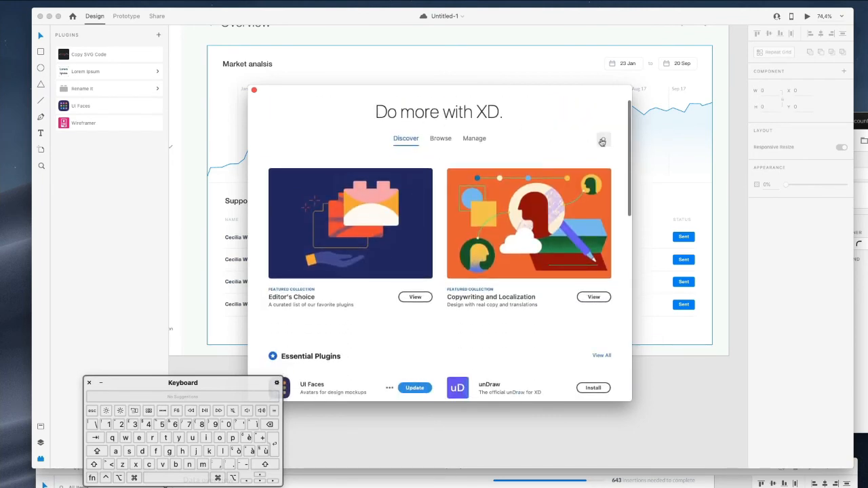
Search the plugin catalog for "craft" and clear the search field again
{"action": "left_click", "coordinate": [602, 142]}
{"action": "type", "text": "craft"}
{"action": "key", "text": "shift"}
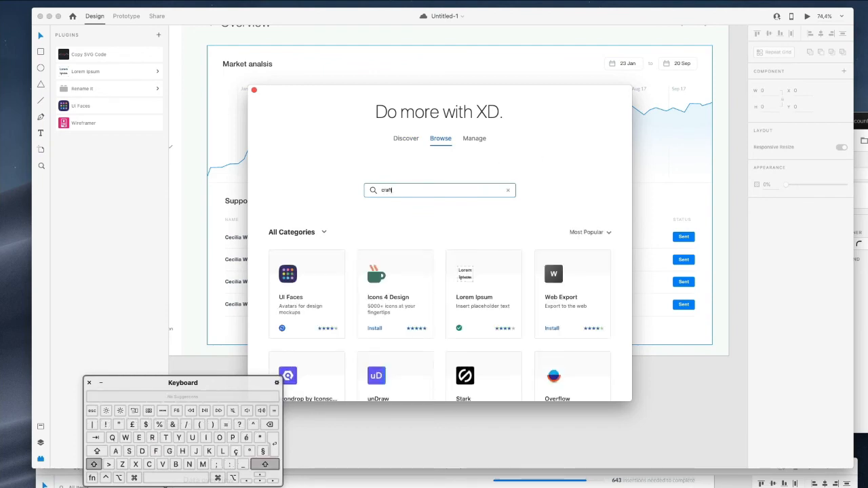
{"action": "scroll", "coordinate": [556, 232], "scroll_direction": "down", "scroll_amount": 1}
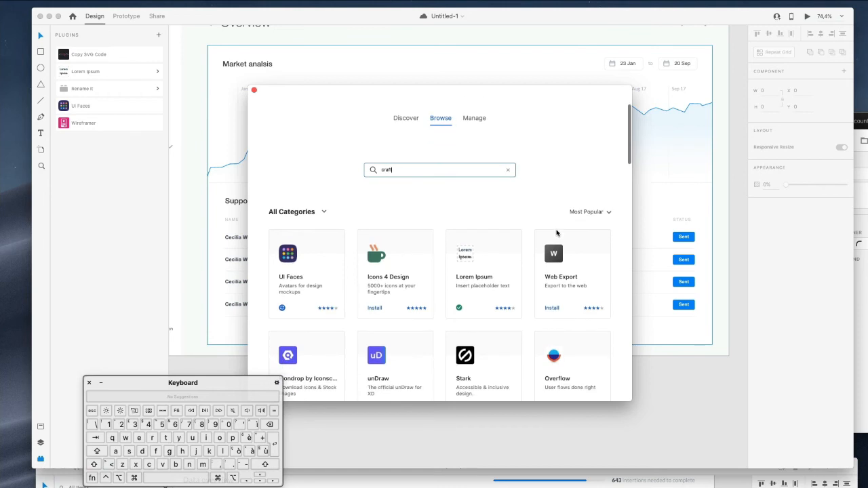
{"action": "key", "text": "shift+Up"}
{"action": "key", "text": "BackSpace"}
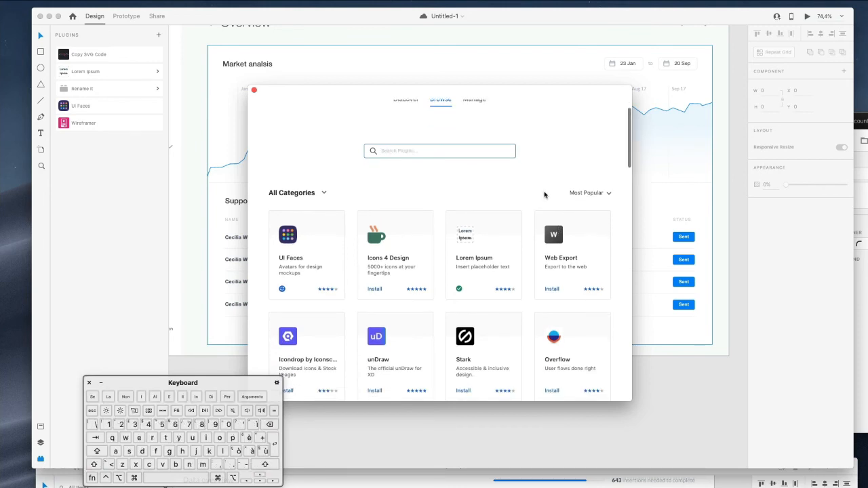
Look through the full list of available plugins, sorted by most popular, for one that fills in sample data
{"action": "scroll", "coordinate": [545, 192], "scroll_direction": "down", "scroll_amount": 2}
{"action": "scroll", "coordinate": [515, 189], "scroll_direction": "down", "scroll_amount": 1}
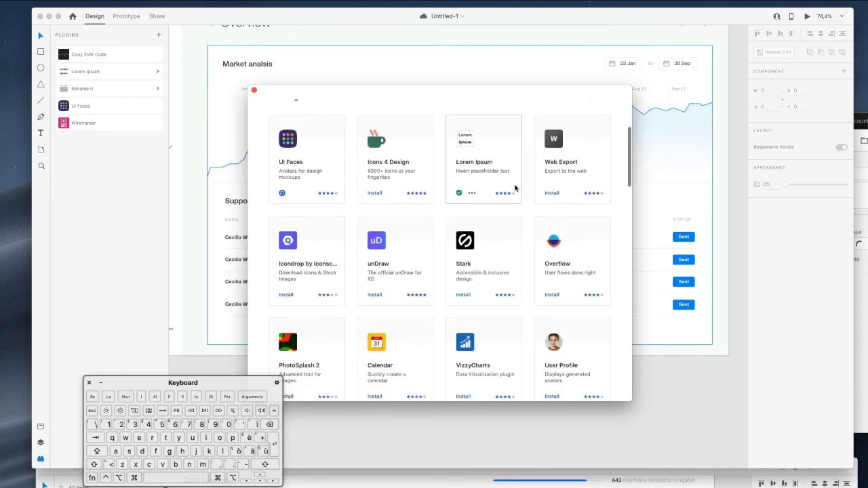
{"action": "scroll", "coordinate": [514, 189], "scroll_direction": "down", "scroll_amount": 2}
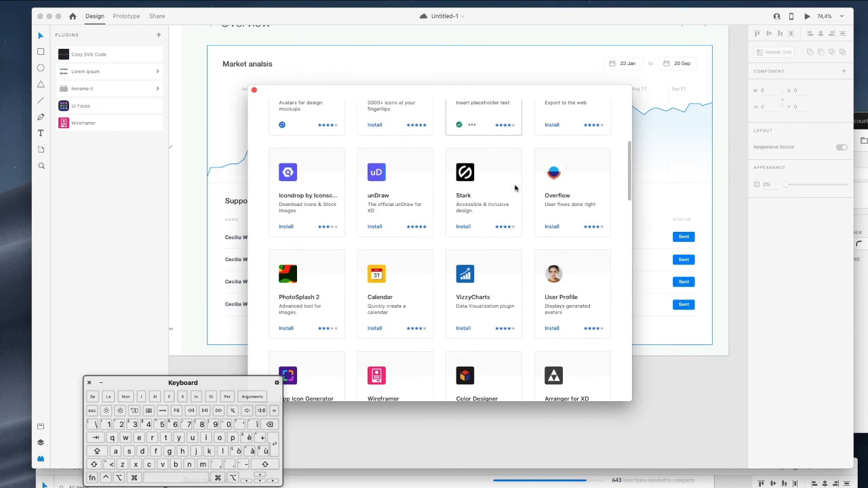
{"action": "scroll", "coordinate": [522, 188], "scroll_direction": "down", "scroll_amount": 3}
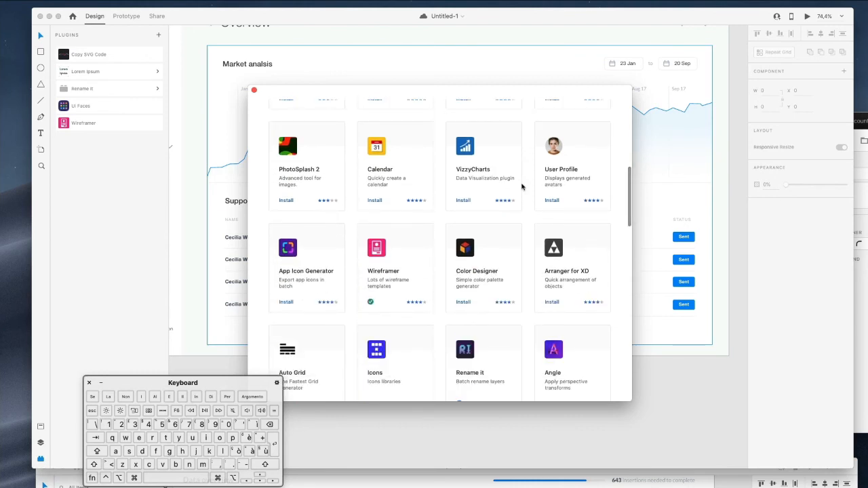
{"action": "scroll", "coordinate": [521, 187], "scroll_direction": "down", "scroll_amount": 2}
{"action": "scroll", "coordinate": [522, 187], "scroll_direction": "down", "scroll_amount": 3}
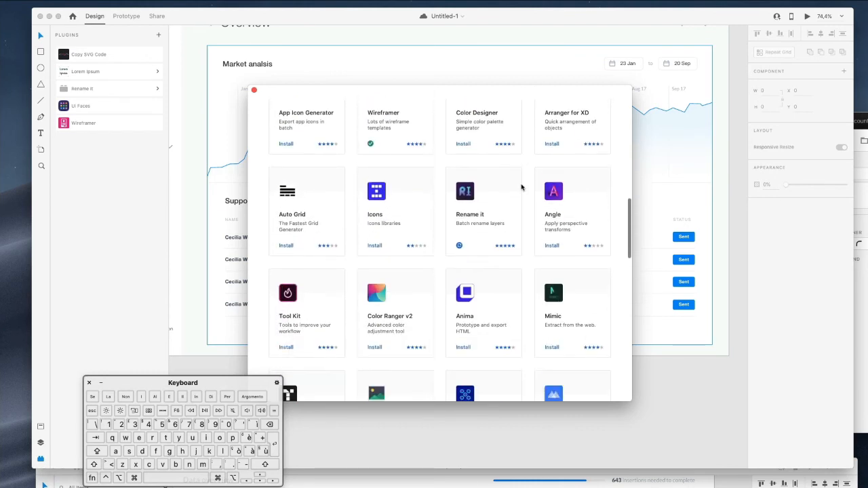
{"action": "scroll", "coordinate": [521, 206], "scroll_direction": "down", "scroll_amount": 3}
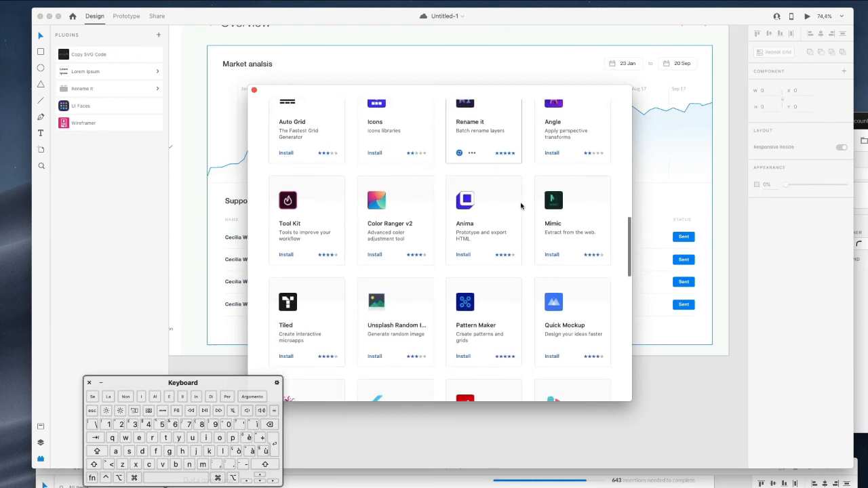
{"action": "scroll", "coordinate": [521, 206], "scroll_direction": "down", "scroll_amount": 3}
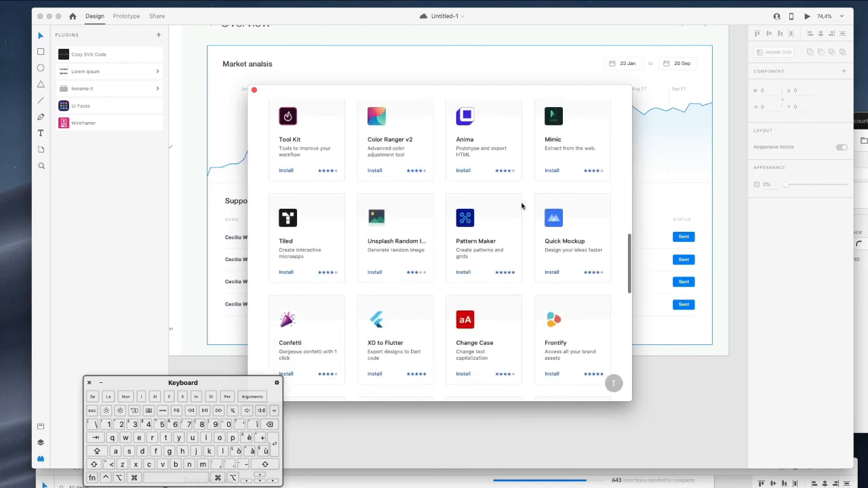
{"action": "scroll", "coordinate": [522, 205], "scroll_direction": "down", "scroll_amount": 2}
{"action": "scroll", "coordinate": [628, 204], "scroll_direction": "down", "scroll_amount": 2}
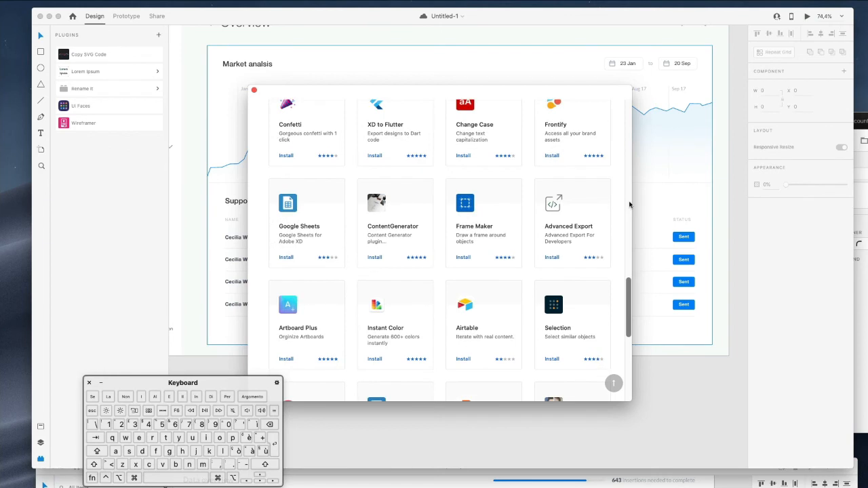
{"action": "scroll", "coordinate": [629, 204], "scroll_direction": "down", "scroll_amount": 2}
{"action": "scroll", "coordinate": [629, 204], "scroll_direction": "down", "scroll_amount": 3}
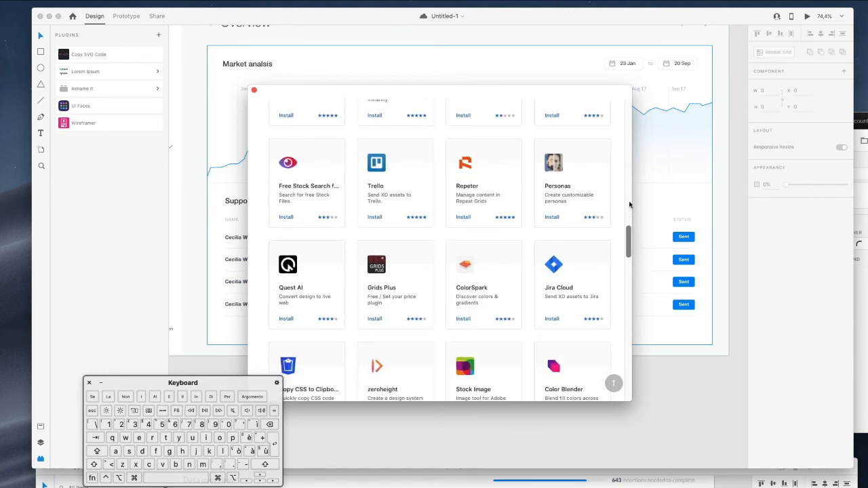
{"action": "scroll", "coordinate": [628, 204], "scroll_direction": "down", "scroll_amount": 4}
{"action": "scroll", "coordinate": [629, 205], "scroll_direction": "down", "scroll_amount": 2}
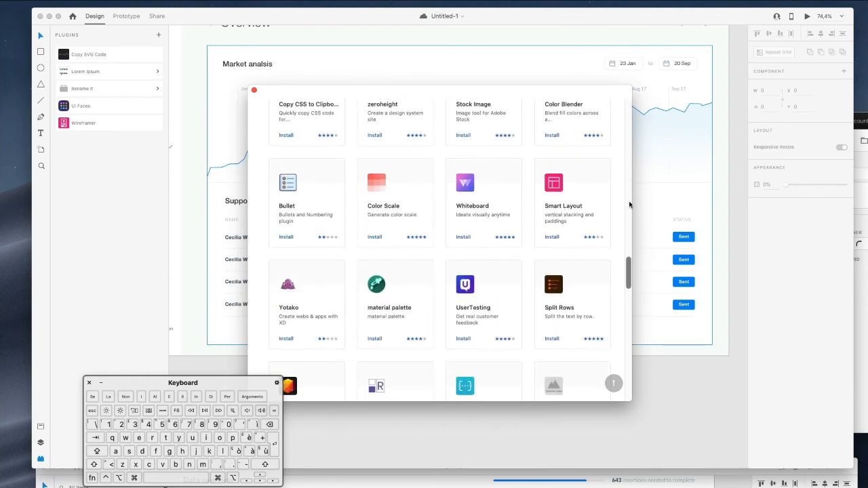
{"action": "scroll", "coordinate": [629, 204], "scroll_direction": "down", "scroll_amount": 4}
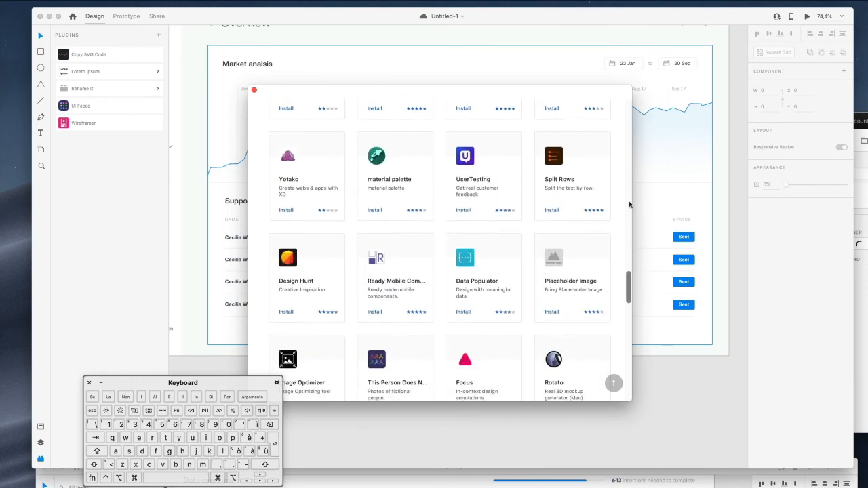
{"action": "scroll", "coordinate": [610, 227], "scroll_direction": "up", "scroll_amount": 10}
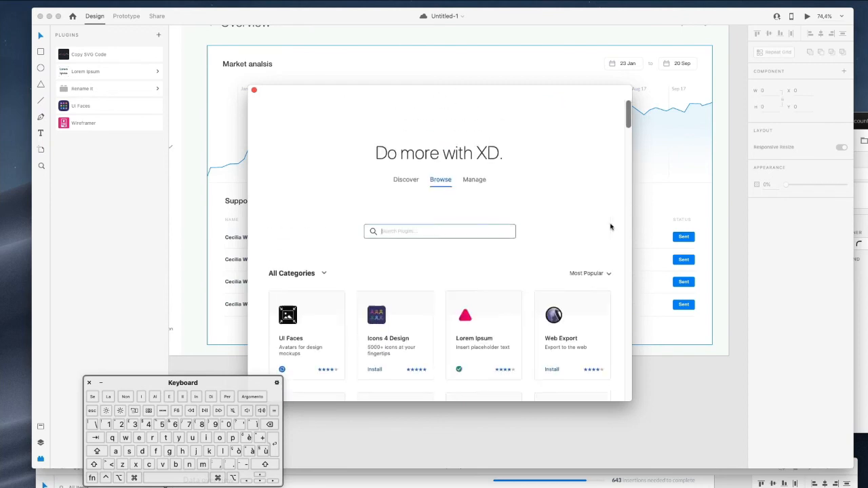
Read the Lorem Ipsum plugin's details page, then close the plugin browser and show the commands this plugin offers
{"action": "left_click", "coordinate": [463, 302]}
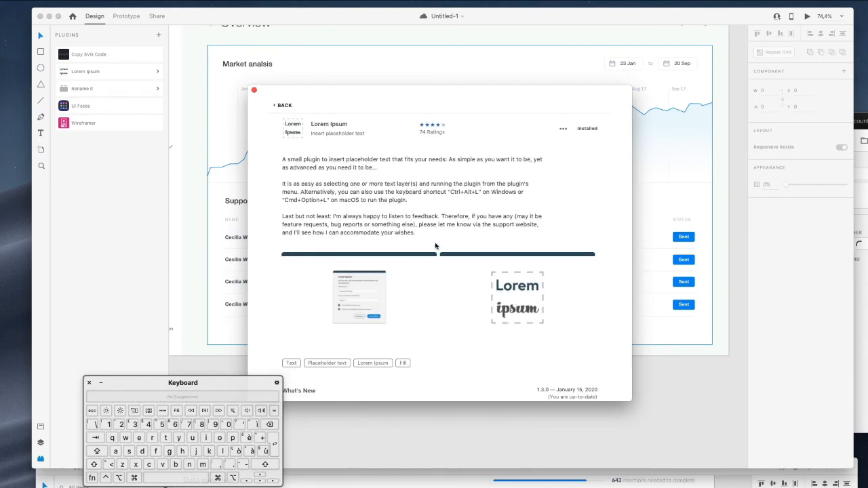
{"action": "scroll", "coordinate": [435, 246], "scroll_direction": "down", "scroll_amount": 4}
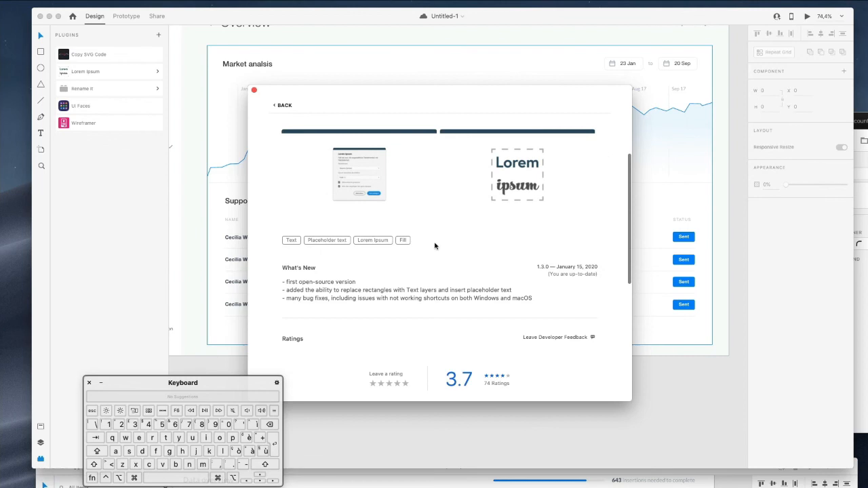
{"action": "scroll", "coordinate": [402, 284], "scroll_direction": "down", "scroll_amount": 5}
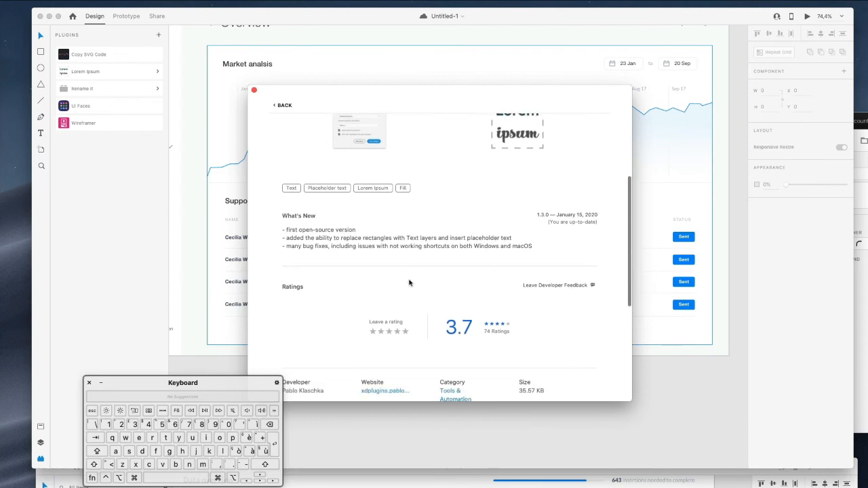
{"action": "scroll", "coordinate": [333, 286], "scroll_direction": "up", "scroll_amount": 3}
{"action": "scroll", "coordinate": [333, 287], "scroll_direction": "up", "scroll_amount": 5}
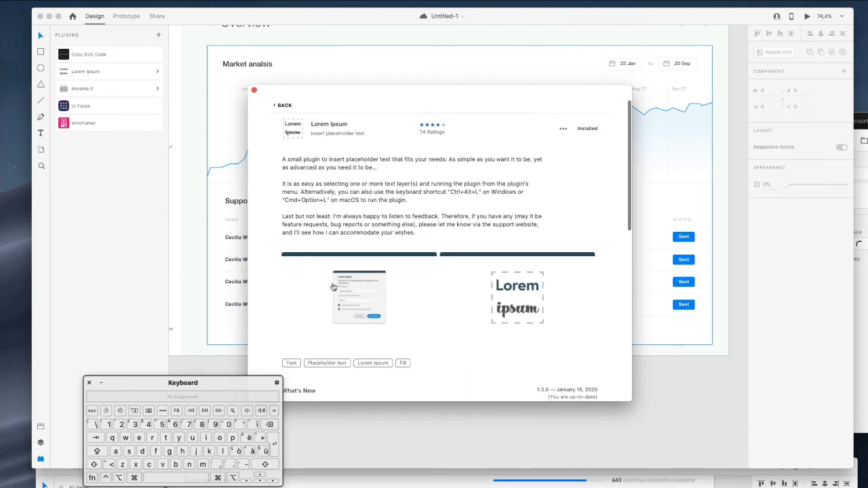
{"action": "left_click", "coordinate": [254, 91]}
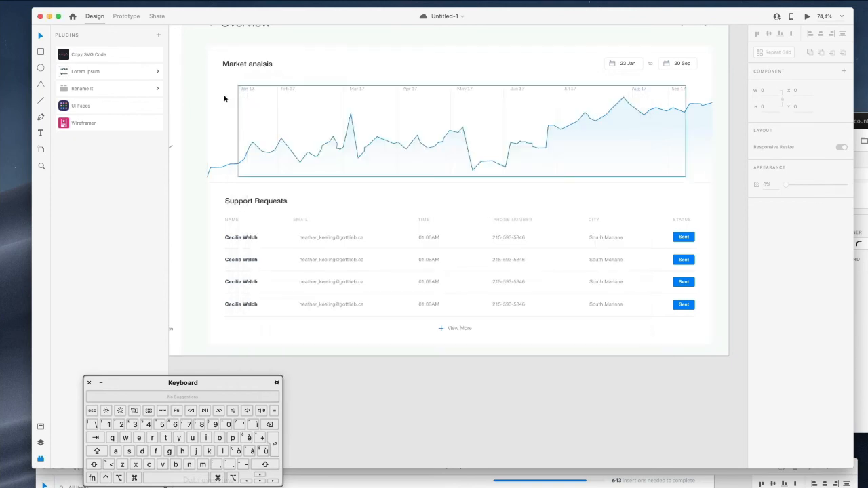
{"action": "left_click", "coordinate": [158, 72]}
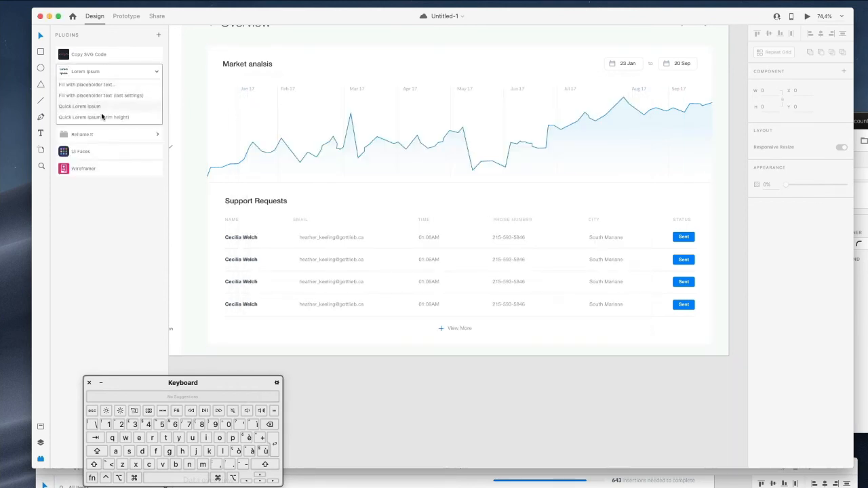
Replace the name in the second row of the Support Requests table with a different full name, capitalizing the surname
{"action": "scroll", "coordinate": [297, 307], "scroll_direction": "down", "scroll_amount": 1}
{"action": "left_click", "coordinate": [247, 260], "text": "super"}
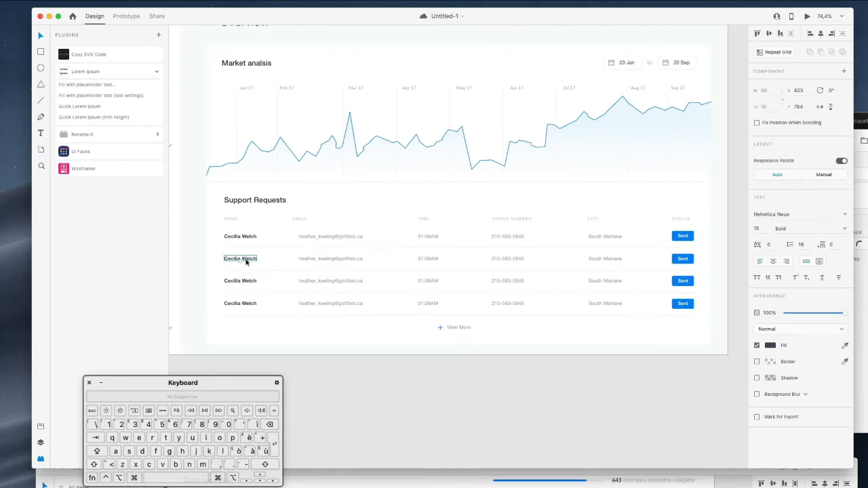
{"action": "key", "text": "Return"}
{"action": "type", "text": "Anthon"}
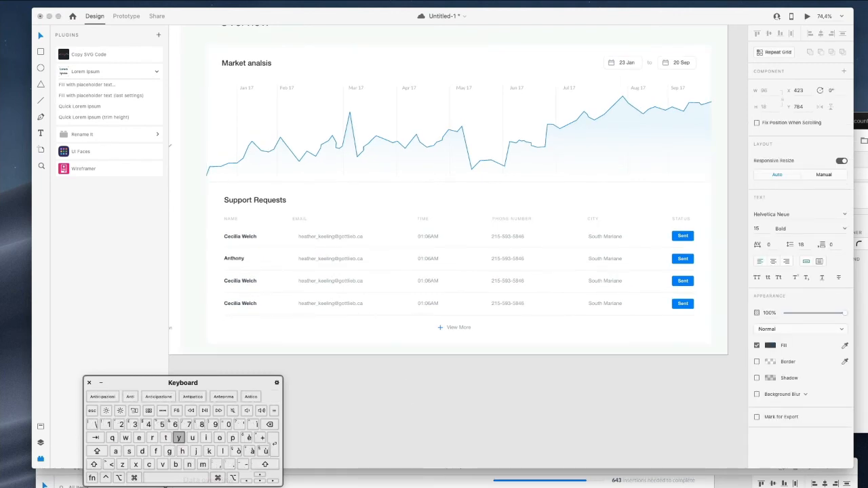
{"action": "type", "text": "y jac"}
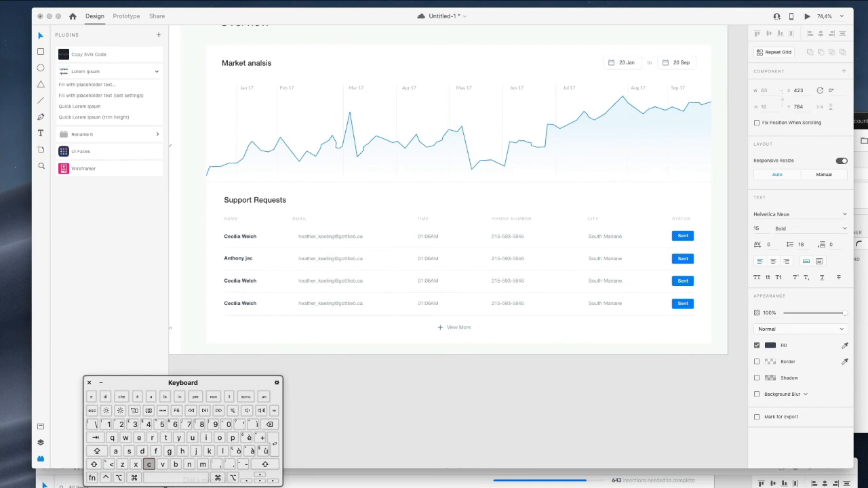
{"action": "type", "text": "ksons"}
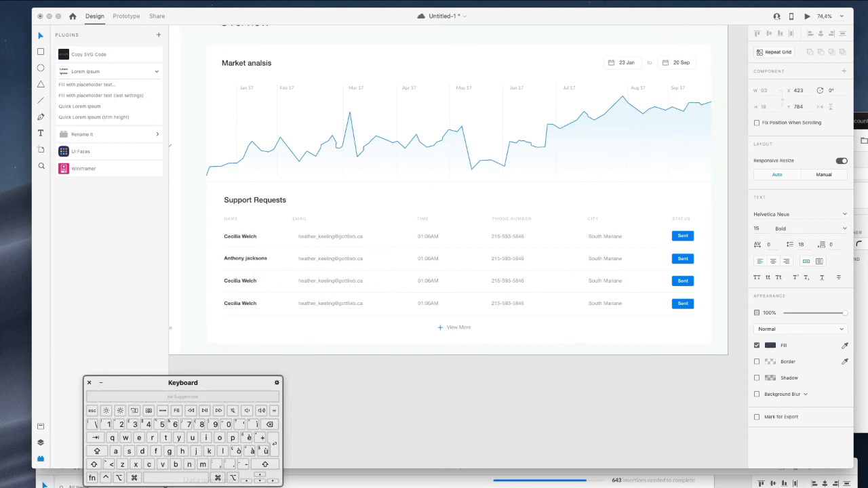
{"action": "key", "text": "Right"}
{"action": "key", "text": "Right"}
{"action": "key", "text": "Right"}
{"action": "key", "text": "Right"}
{"action": "key", "text": "shift+Right"}
{"action": "type", "text": "J"}
Replace the name in the third row of the Support Requests table with another full name
{"action": "double_click", "coordinate": [240, 284]}
{"action": "type", "text": "Mark At"}
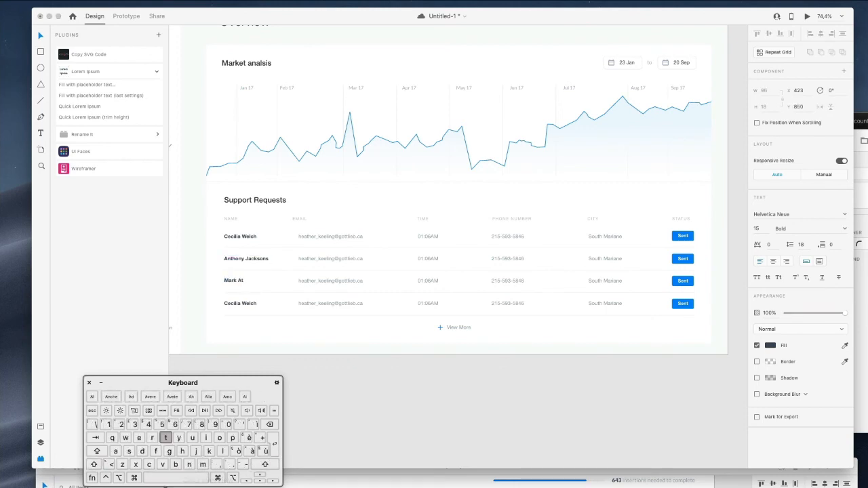
{"action": "type", "text": "kinsons"}
Replace the name in the fourth row of the Support Requests table with a new full name and deselect the text
{"action": "double_click", "coordinate": [242, 305]}
{"action": "type", "text": "Cio"}
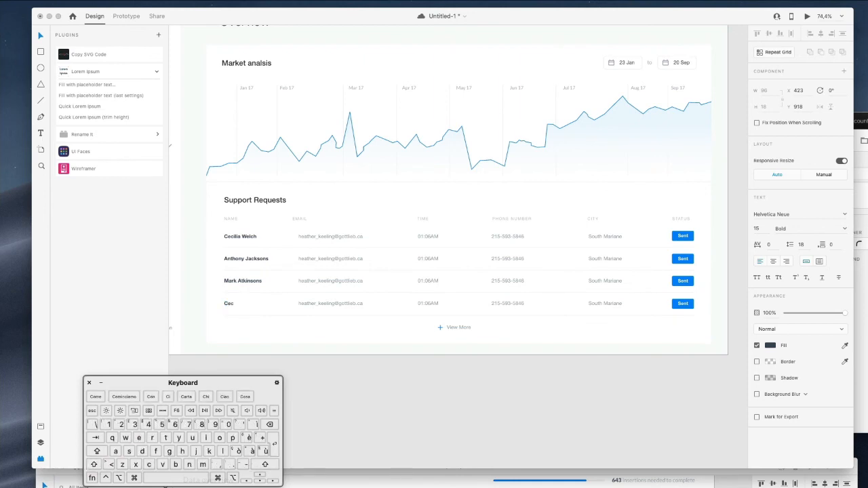
{"action": "key", "text": "BackSpace"}
{"action": "key", "text": "BackSpace"}
{"action": "key", "text": "BackSpace"}
{"action": "type", "text": "Annabelle Roswe"}
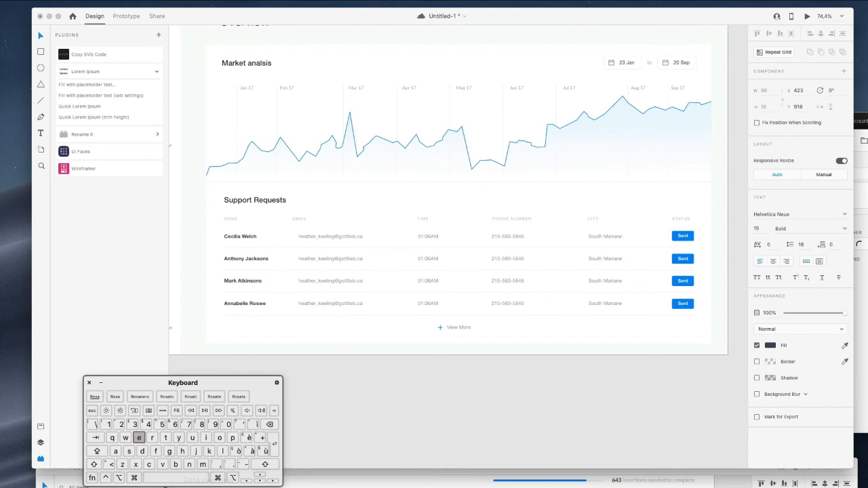
{"action": "key", "text": "BackSpace"}
{"action": "key", "text": "BackSpace"}
{"action": "type", "text": "ew"}
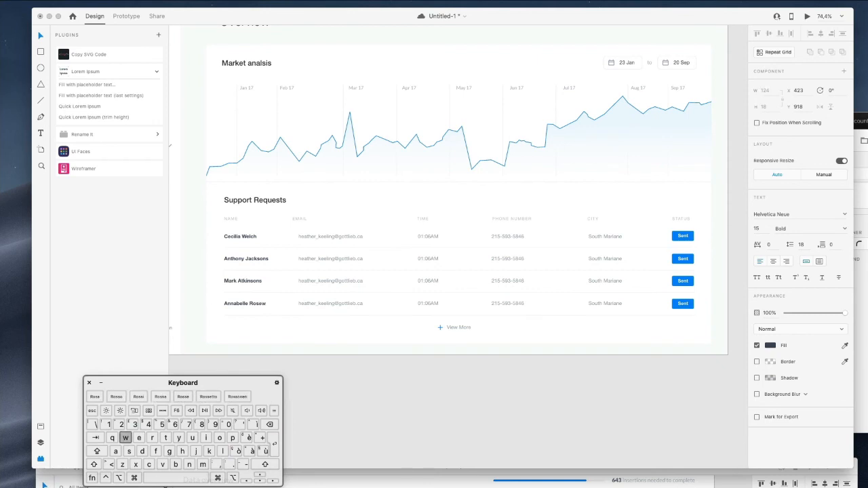
{"action": "type", "text": "ood"}
{"action": "left_click", "coordinate": [449, 344]}
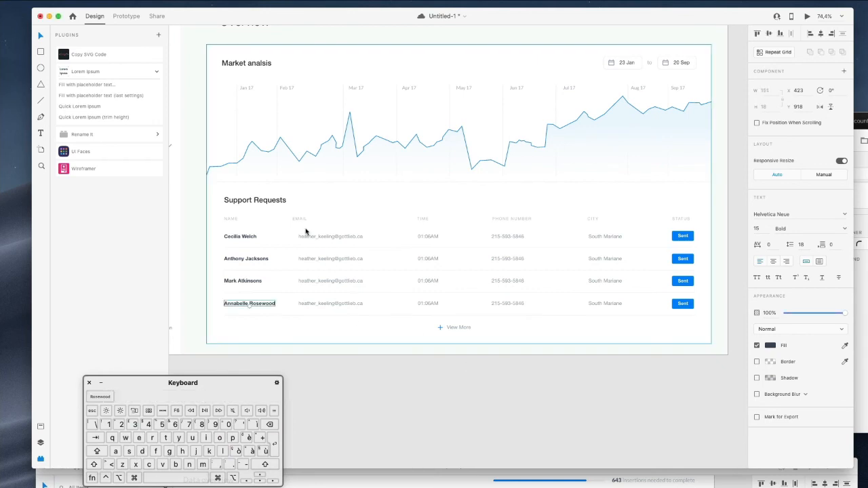
Paste the copied e-mail address over the existing ones in the second and fourth rows of the Support Requests table
{"action": "double_click", "coordinate": [323, 260]}
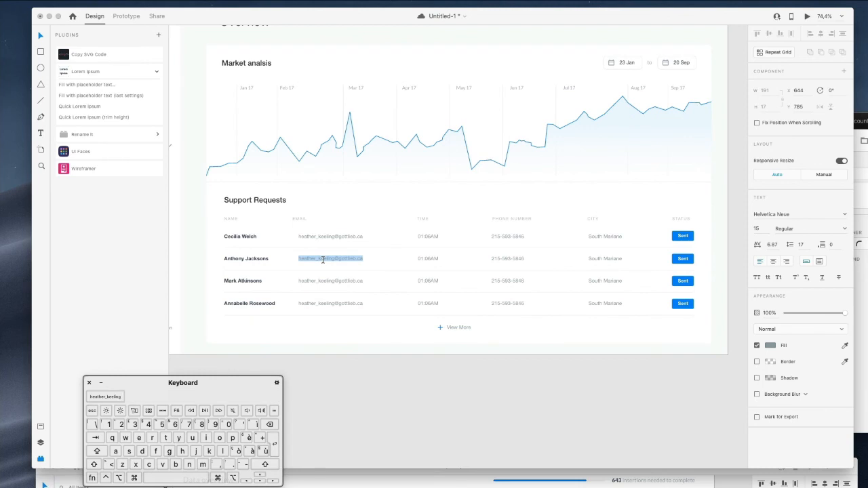
{"action": "key", "text": "super+v"}
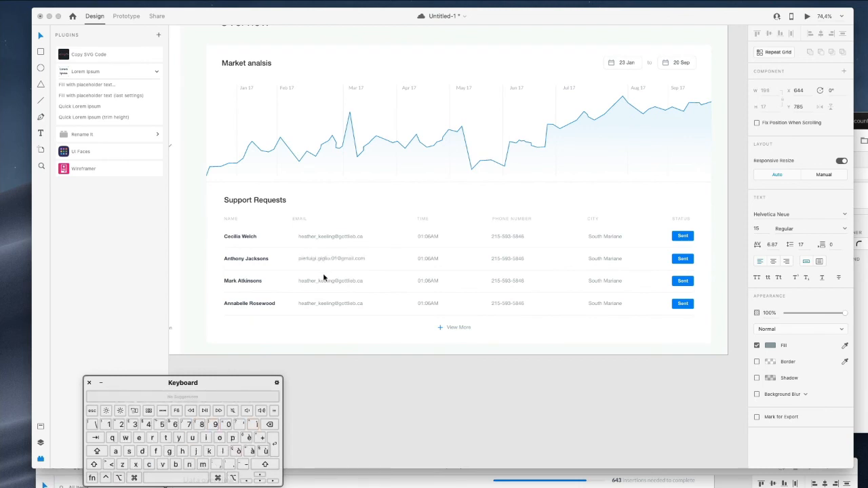
{"action": "double_click", "coordinate": [326, 280]}
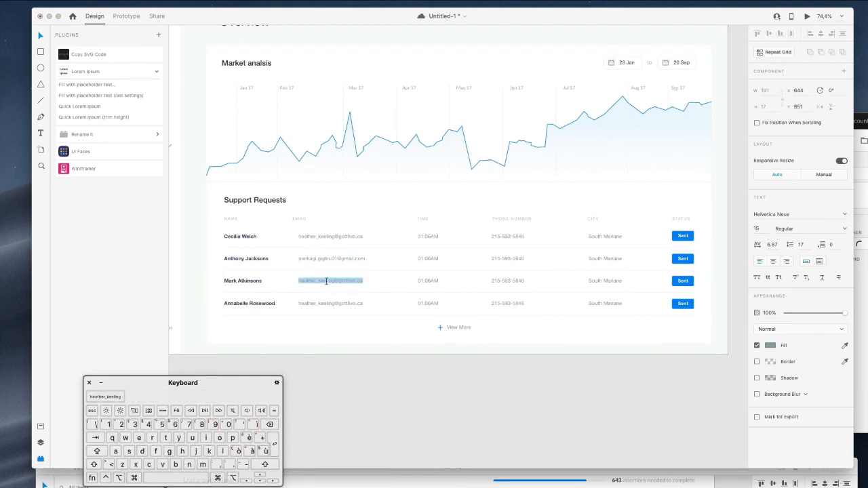
{"action": "double_click", "coordinate": [322, 303]}
{"action": "key", "text": "super+v"}
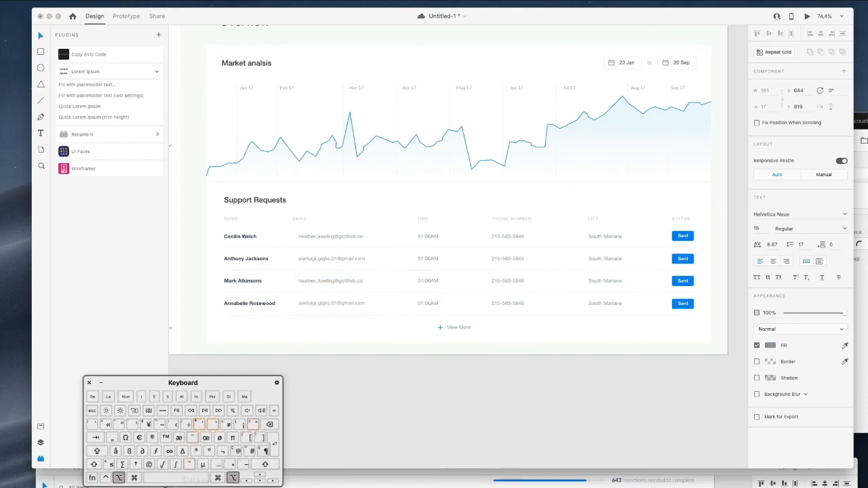
{"action": "left_click", "coordinate": [461, 367]}
Set the time in the second row of the Support Requests table to 02:00AM
{"action": "left_click", "coordinate": [434, 259], "text": "super"}
{"action": "double_click", "coordinate": [434, 259]}
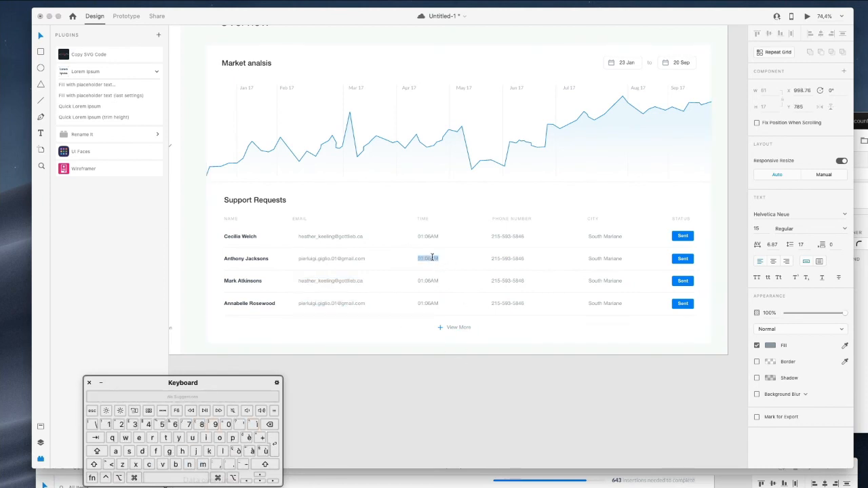
{"action": "key", "text": "Up"}
{"action": "key", "text": "Right"}
{"action": "key", "text": "shift+Right"}
{"action": "key", "text": "Right"}
{"action": "key", "text": "Right"}
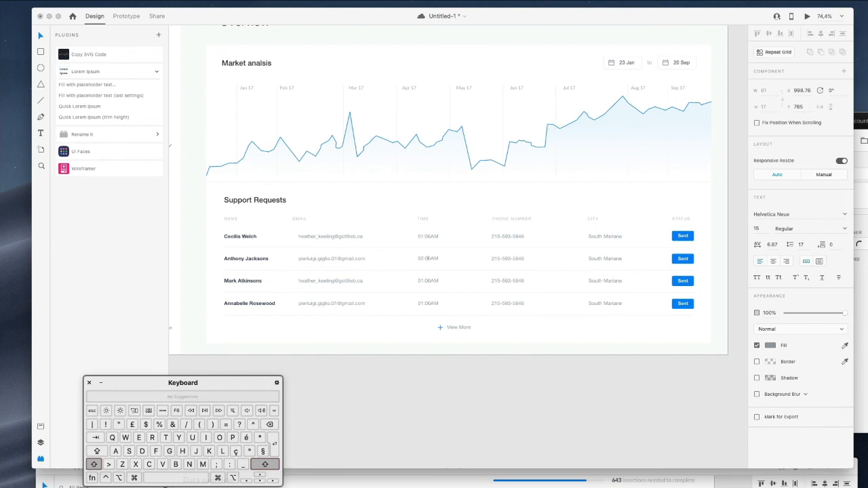
Set the time in the third row of the Support Requests table to 06:00PM
{"action": "double_click", "coordinate": [429, 281]}
{"action": "left_click", "coordinate": [420, 282]}
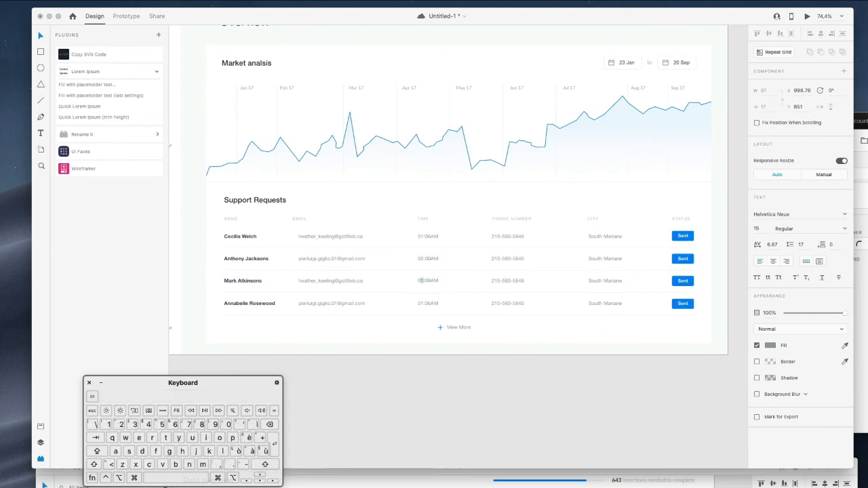
{"action": "key", "text": "Right"}
{"action": "key", "text": "shift+Right"}
{"action": "type", "text": "0"}
{"action": "key", "text": "shift+Right"}
{"action": "type", "text": "P"}
Set the time in the fourth row of the Support Requests table to 02:56PM and deselect the text
{"action": "left_click", "coordinate": [424, 305]}
{"action": "double_click", "coordinate": [424, 306]}
{"action": "left_click", "coordinate": [423, 304]}
{"action": "key", "text": "shift+Right"}
{"action": "type", "text": "2"}
{"action": "key", "text": "Right"}
{"action": "key", "text": "Right"}
{"action": "key", "text": "shift+Right"}
{"action": "key", "text": "shift+Left"}
{"action": "type", "text": "5"}
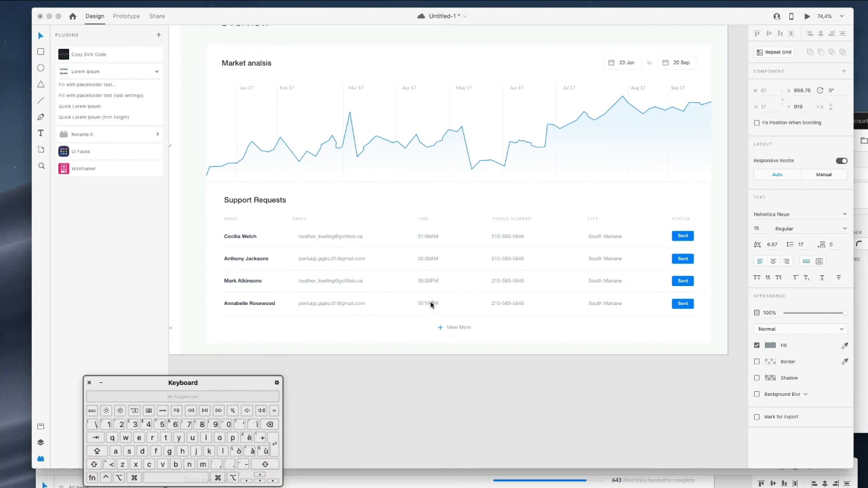
{"action": "type", "text": "P"}
{"action": "left_click", "coordinate": [464, 304]}
Replace the first and last digit groups of the phone number in the second row of the Support Requests table
{"action": "double_click", "coordinate": [502, 260]}
{"action": "double_click", "coordinate": [495, 259]}
{"action": "type", "text": "23123"}
{"action": "key", "text": "BackSpace"}
{"action": "double_click", "coordinate": [514, 260]}
{"action": "type", "text": "4542"}
Replace the last and first digit groups of the phone number in the third row of the table
{"action": "double_click", "coordinate": [520, 282]}
{"action": "type", "text": "41"}
{"action": "double_click", "coordinate": [500, 281]}
{"action": "type", "text": "321"}
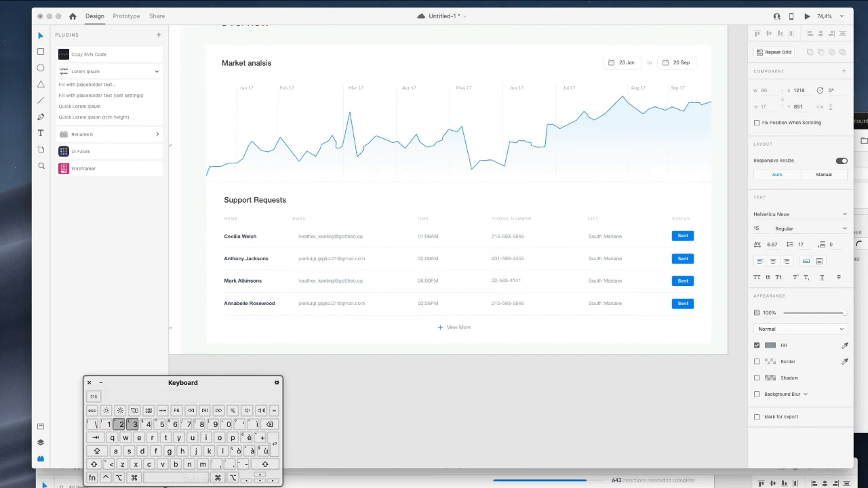
Replace the first and last digit groups of the phone number in the fourth row of the table
{"action": "double_click", "coordinate": [496, 305]}
{"action": "double_click", "coordinate": [496, 305]}
{"action": "type", "text": "3434"}
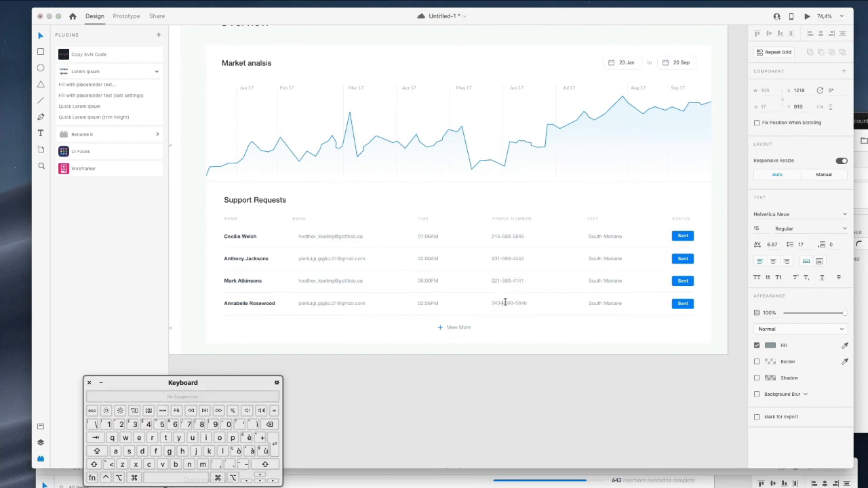
{"action": "double_click", "coordinate": [517, 305]}
{"action": "type", "text": "2351"}
{"action": "double_click", "coordinate": [518, 281]}
{"action": "double_click", "coordinate": [518, 280]}
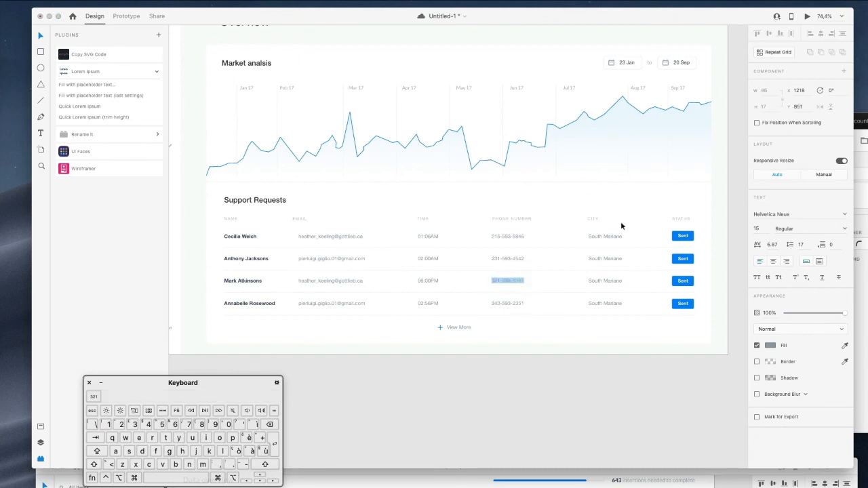
Set the cities in the first two rows of the Support Requests table to New York and San Francisco
{"action": "double_click", "coordinate": [604, 236]}
{"action": "double_click", "coordinate": [603, 236]}
{"action": "type", "text": "New York"}
{"action": "double_click", "coordinate": [606, 259]}
{"action": "double_click", "coordinate": [605, 259]}
{"action": "type", "text": "San Francisco"}
Set the cities in the third and fourth rows of the Support Requests table to Los Angeles and Monaco
{"action": "double_click", "coordinate": [609, 281]}
{"action": "double_click", "coordinate": [608, 281]}
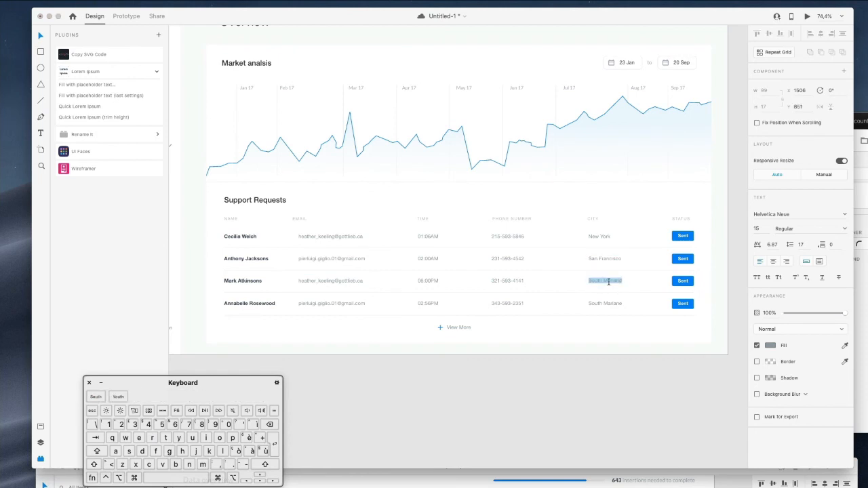
{"action": "type", "text": "Cal"}
{"action": "key", "text": "BackSpace"}
{"action": "key", "text": "BackSpace"}
{"action": "key", "text": "BackSpace"}
{"action": "type", "text": "Los An"}
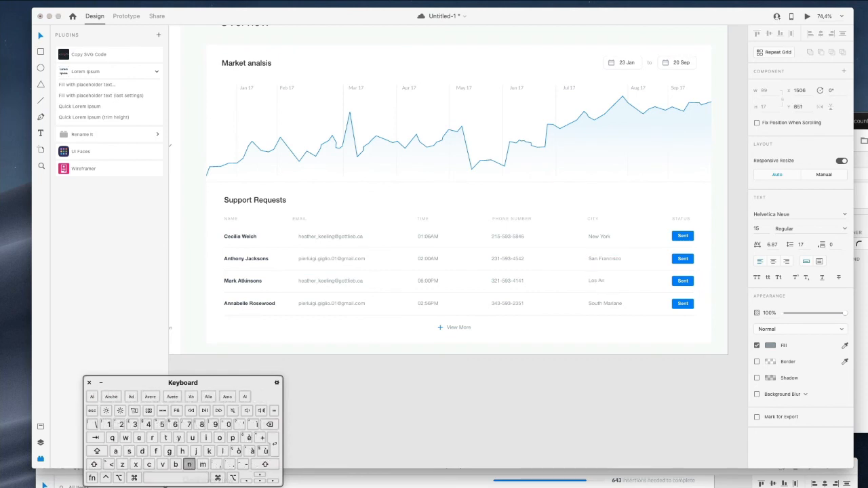
{"action": "type", "text": "geles"}
{"action": "key", "text": "Escape"}
{"action": "double_click", "coordinate": [613, 303]}
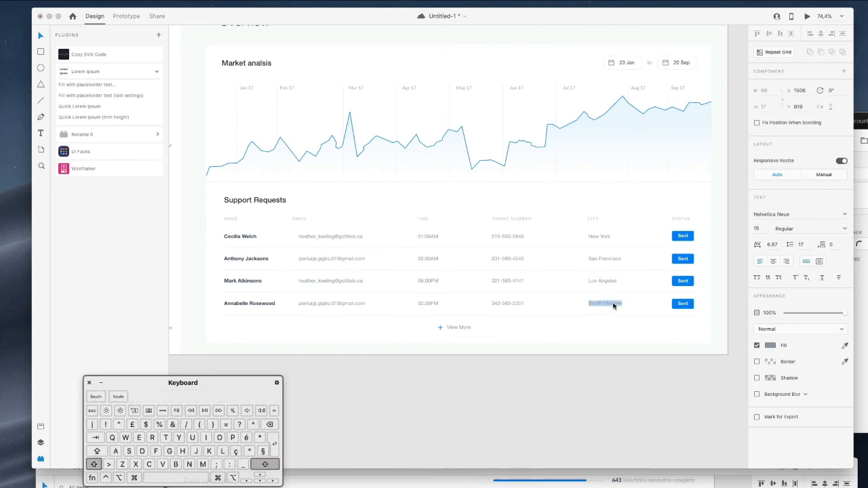
{"action": "type", "text": "Monaco"}
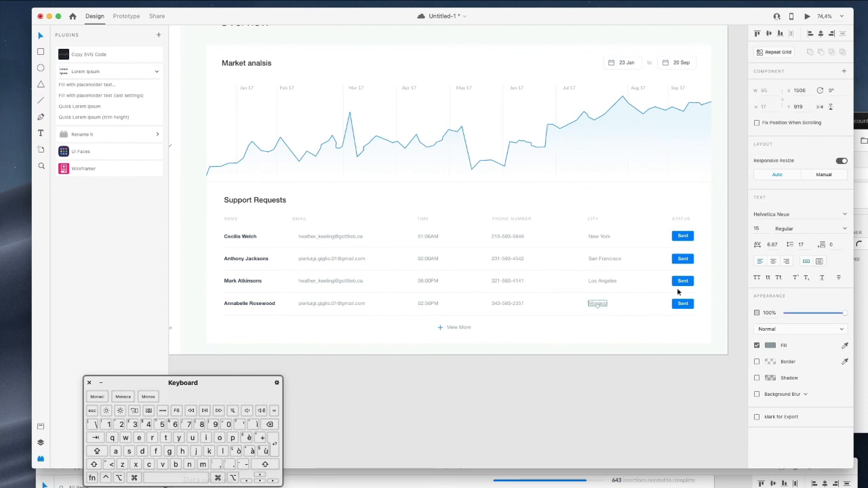
Change the status button label in the first row of the table to Send
{"action": "scroll", "coordinate": [678, 292], "scroll_direction": "up", "scroll_amount": 5}
{"action": "left_click", "coordinate": [677, 304], "text": "super"}
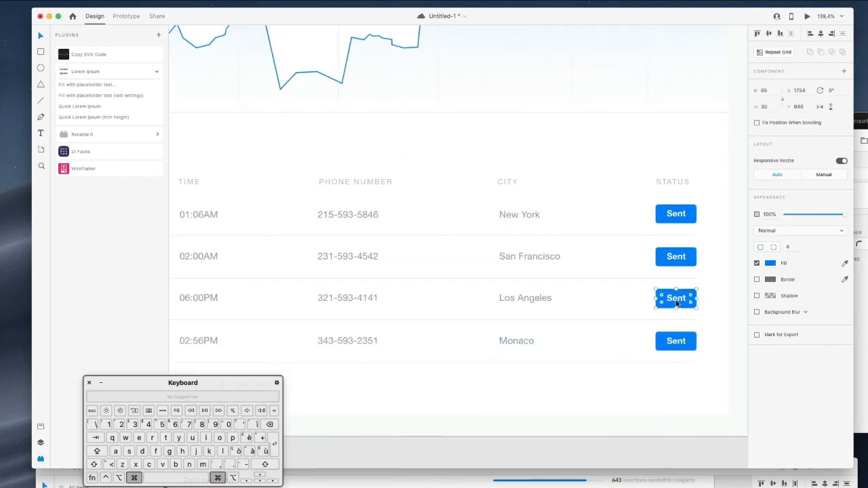
{"action": "left_click", "coordinate": [678, 303]}
{"action": "left_click", "coordinate": [733, 283]}
{"action": "scroll", "coordinate": [678, 258], "scroll_direction": "right", "scroll_amount": 3}
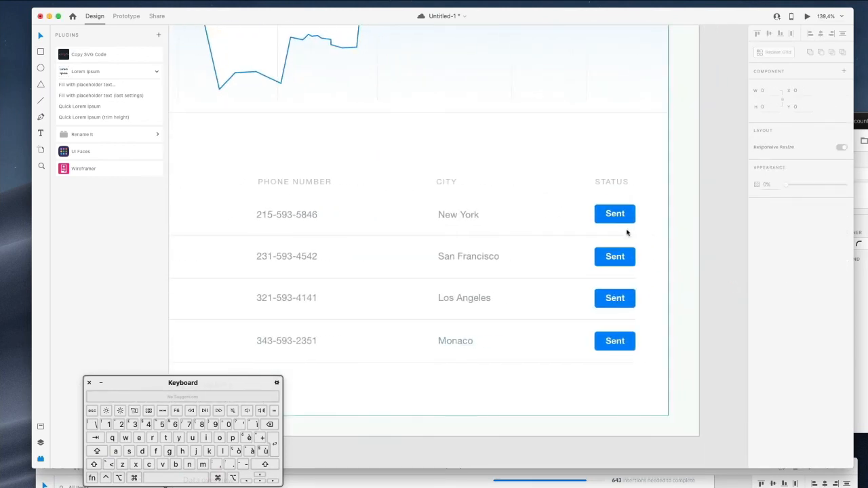
{"action": "left_click", "coordinate": [621, 299], "text": "super"}
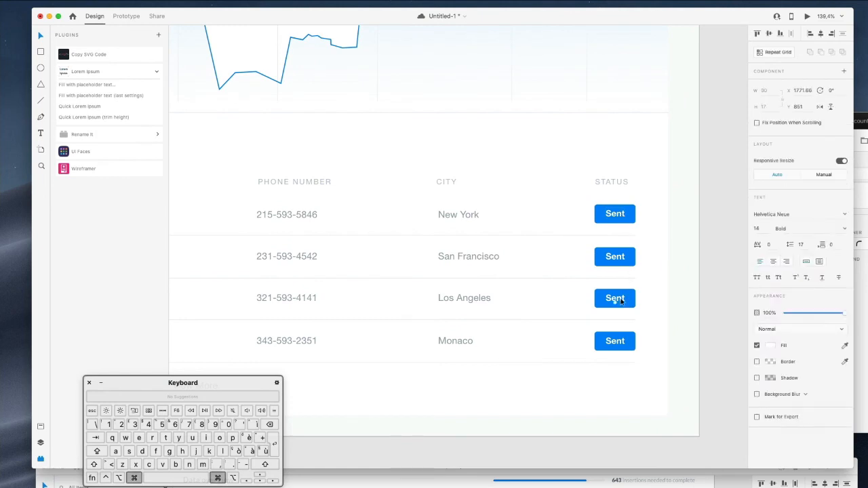
{"action": "double_click", "coordinate": [621, 299]}
{"action": "left_click", "coordinate": [621, 298]}
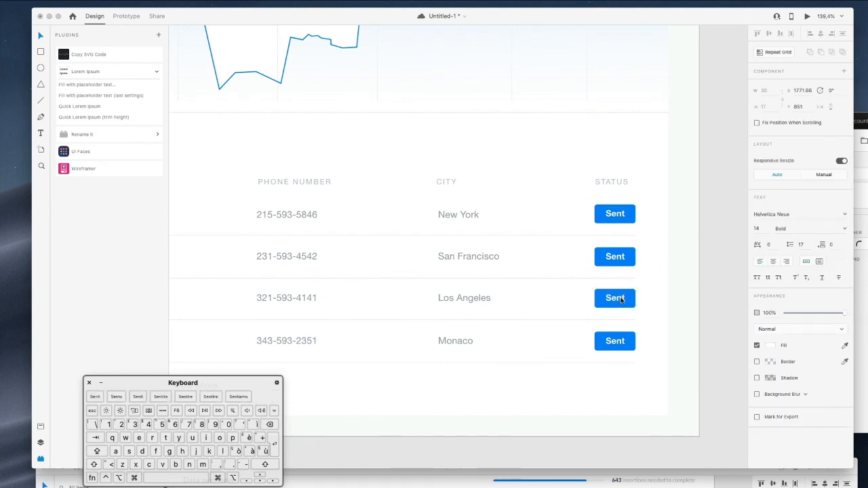
{"action": "double_click", "coordinate": [621, 213]}
{"action": "left_click", "coordinate": [621, 213]}
{"action": "left_click_drag", "start_coordinate": [622, 213], "coordinate": [627, 216]}
Change the status button label in the second row of the table to Send and deselect it
{"action": "double_click", "coordinate": [628, 257]}
{"action": "left_click", "coordinate": [628, 257]}
{"action": "double_click", "coordinate": [629, 256]}
{"action": "type", "text": "d"}
{"action": "key", "text": "super+z"}
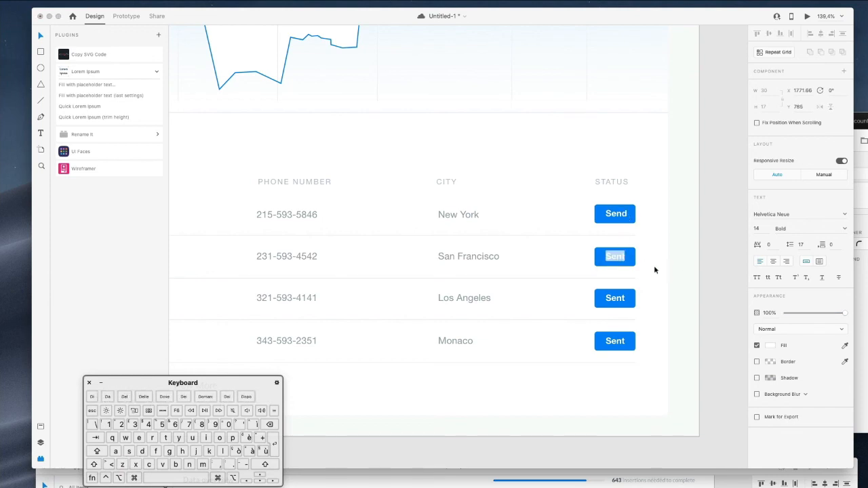
{"action": "left_click", "coordinate": [622, 256]}
{"action": "key", "text": "shift+Right"}
{"action": "type", "text": "d"}
{"action": "left_click", "coordinate": [688, 252]}
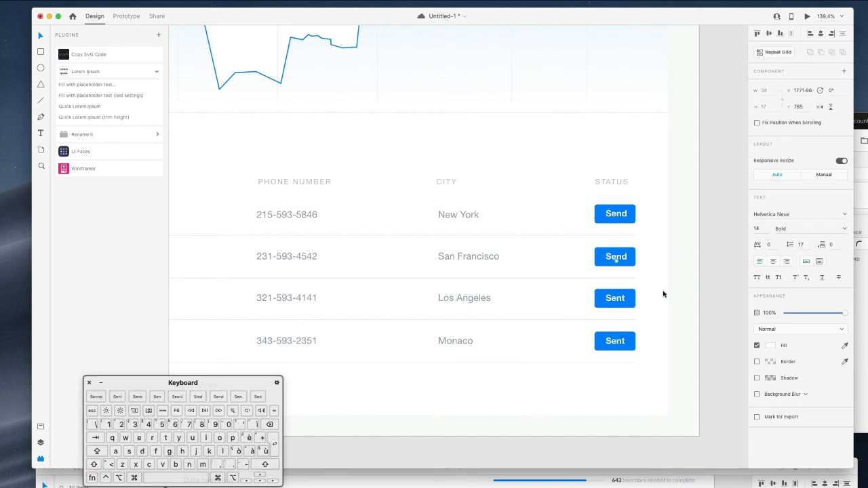
Recolor the Sent labels in the third and fourth rows with the blue of the status buttons
{"action": "left_click", "coordinate": [615, 302], "text": "super"}
{"action": "left_click", "coordinate": [619, 342], "text": "shift+super"}
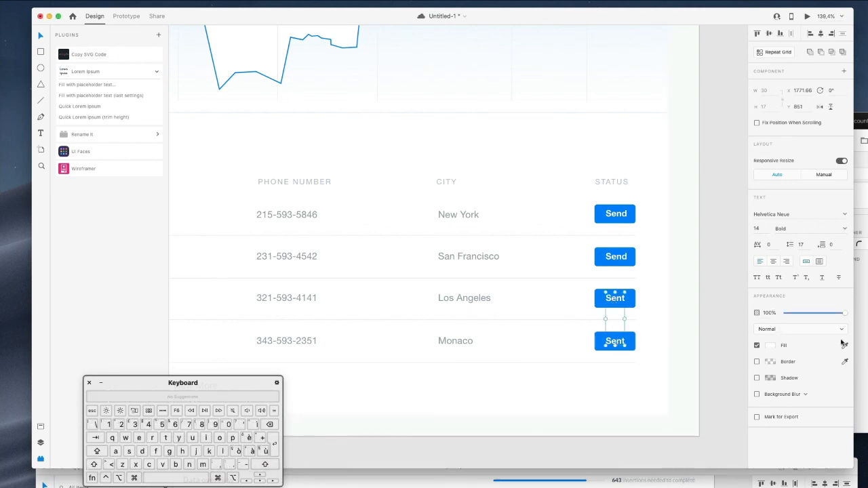
{"action": "key", "text": "Delete"}
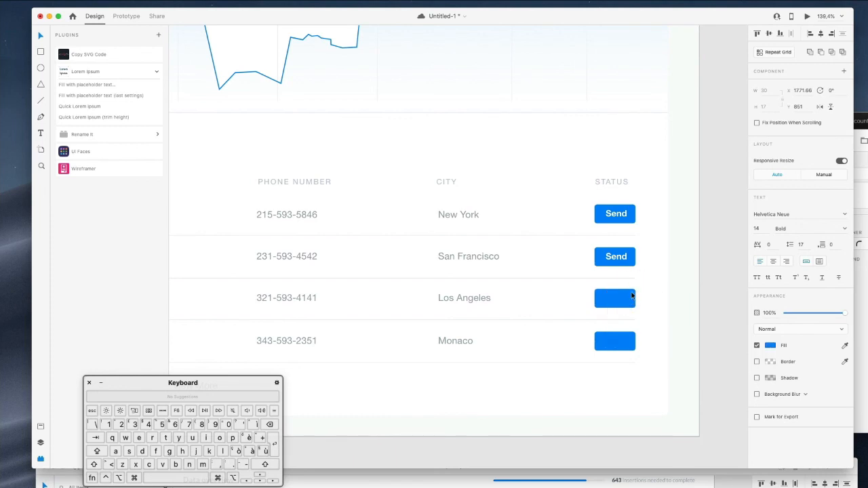
Set the opacity of the blue button rectangles in the third and fourth rows to 12% and deselect them
{"action": "left_click", "coordinate": [633, 299], "text": "super"}
{"action": "left_click", "coordinate": [615, 341], "text": "shift+super"}
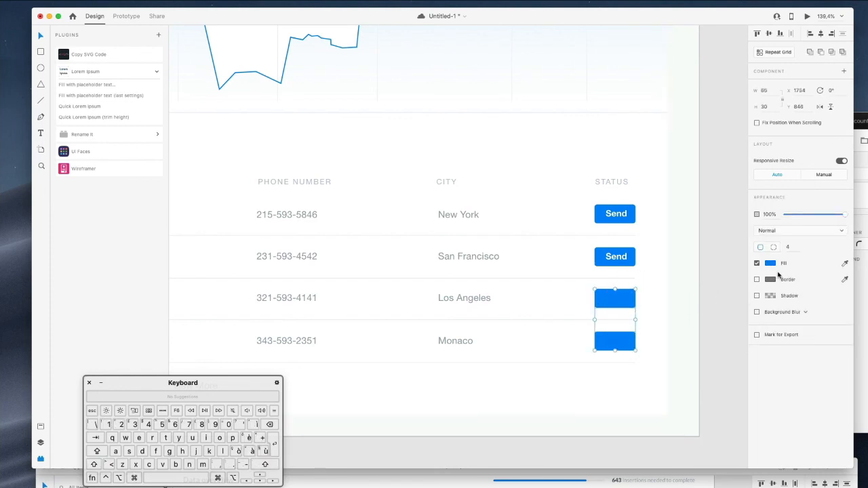
{"action": "key", "text": "1"}
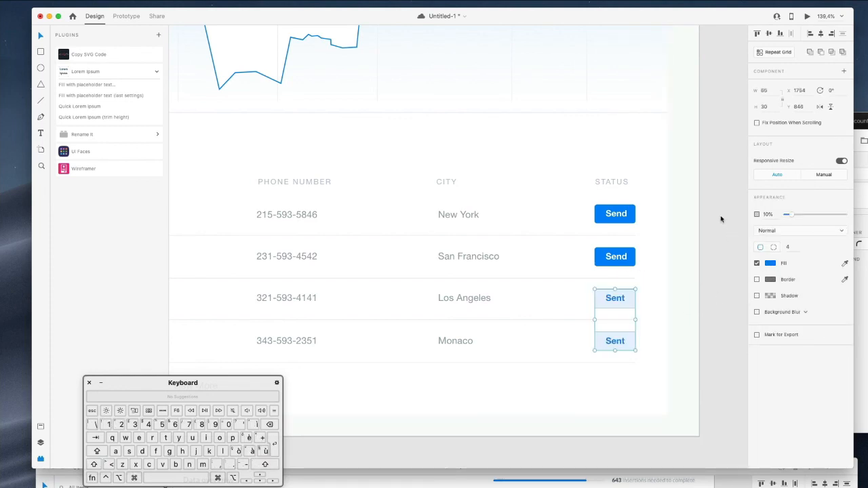
{"action": "key", "text": "2"}
{"action": "scroll", "coordinate": [719, 218], "scroll_direction": "down", "scroll_amount": 5}
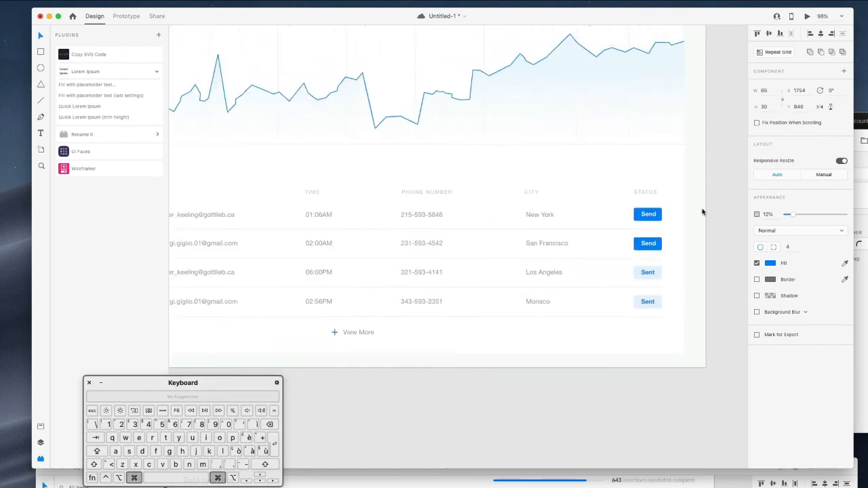
{"action": "left_click", "coordinate": [460, 381]}
Move the Overview header, including its back arrow and the search and notification icons, up to Y 55
{"action": "scroll", "coordinate": [460, 380], "scroll_direction": "up", "scroll_amount": 5}
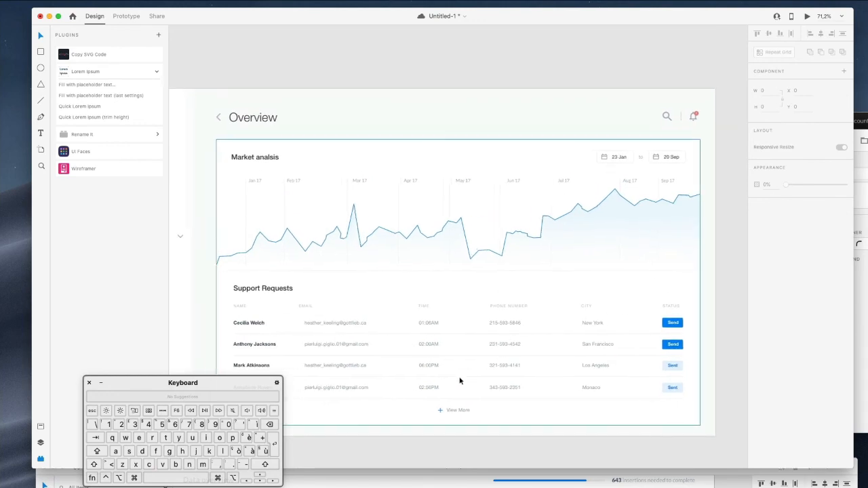
{"action": "scroll", "coordinate": [434, 67], "scroll_direction": "down", "scroll_amount": 3}
{"action": "scroll", "coordinate": [434, 68], "scroll_direction": "left", "scroll_amount": 2}
{"action": "left_click_drag", "start_coordinate": [252, 74], "coordinate": [324, 96]}
{"action": "left_click_drag", "start_coordinate": [680, 59], "coordinate": [688, 95]}
{"action": "key", "text": "Up"}
{"action": "key", "text": "Up"}
{"action": "key", "text": "Up"}
{"action": "key", "text": "Up"}
{"action": "key", "text": "Up"}
{"action": "key", "text": "Up"}
{"action": "key", "text": "Up"}
{"action": "key", "text": "Up"}
{"action": "key", "text": "Up"}
{"action": "key", "text": "Up"}
{"action": "key", "text": "Up"}
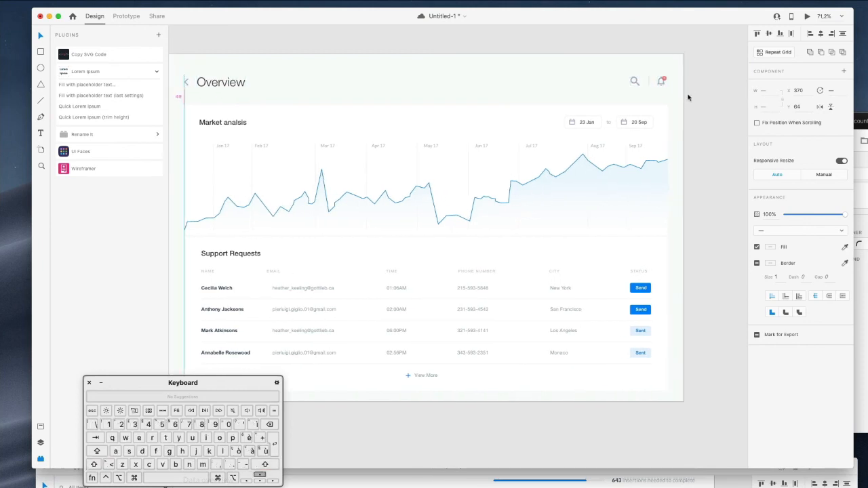
{"action": "key", "text": "Down"}
{"action": "key", "text": "Down"}
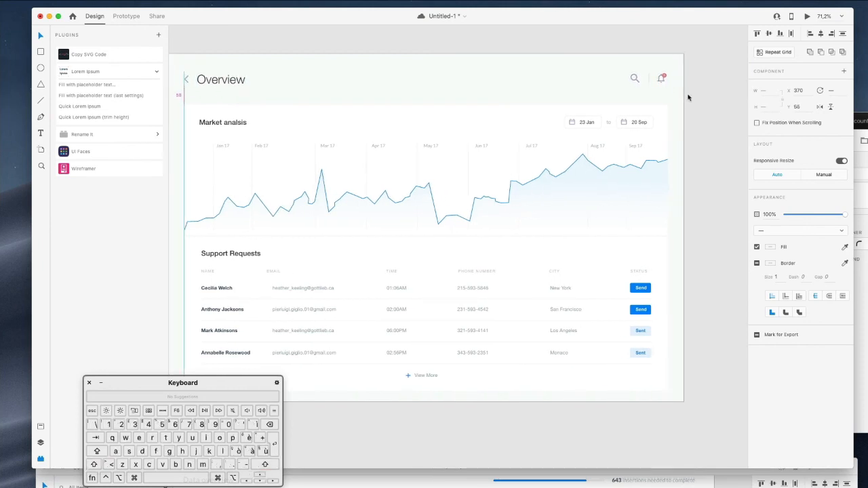
Set the font weight of the Overview heading to Regular
{"action": "left_click", "coordinate": [227, 83]}
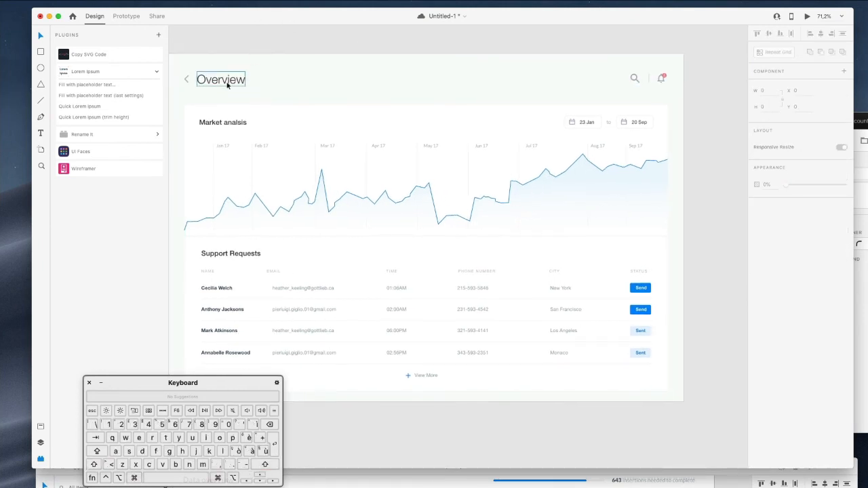
{"action": "scroll", "coordinate": [228, 84], "scroll_direction": "left", "scroll_amount": 4}
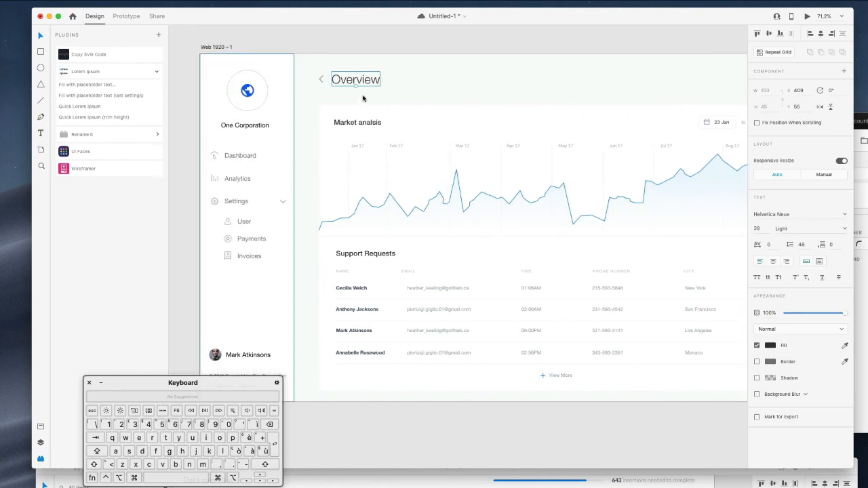
{"action": "left_click", "coordinate": [842, 230]}
{"action": "left_click", "coordinate": [785, 239]}
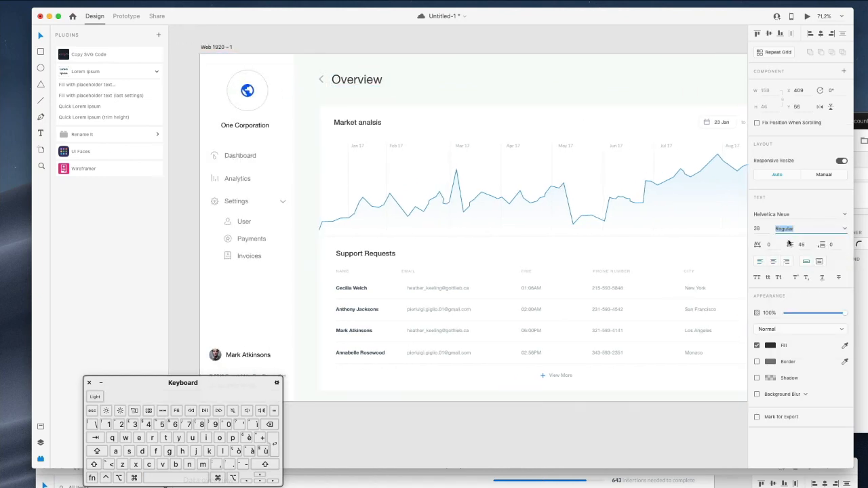
{"action": "scroll", "coordinate": [560, 174], "scroll_direction": "down", "scroll_amount": 2}
{"action": "scroll", "coordinate": [560, 174], "scroll_direction": "down", "scroll_amount": 2}
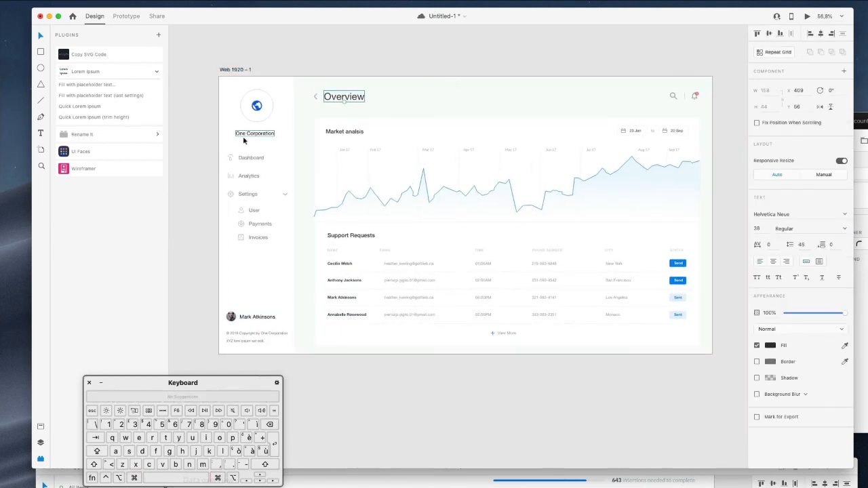
Set the font size of the sidebar menu and submenu labels and the profile name to 18, and deselect them
{"action": "left_click", "coordinate": [252, 162], "text": "super"}
{"action": "left_click", "coordinate": [250, 176], "text": "shift+super"}
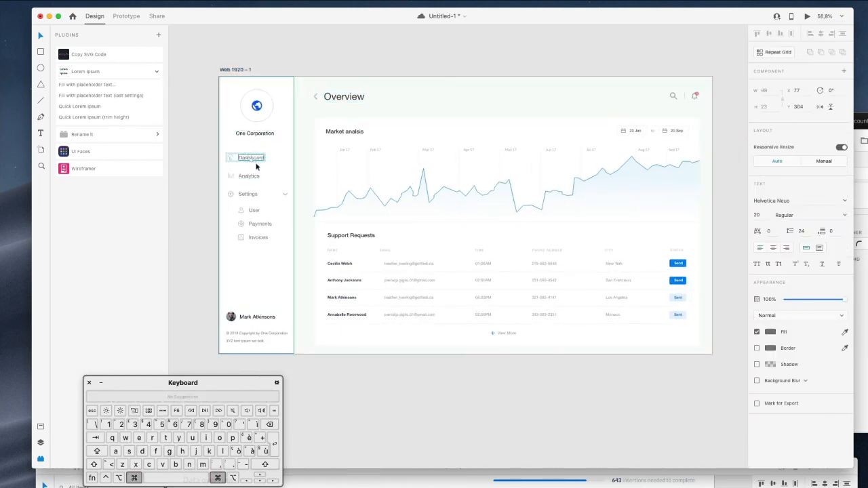
{"action": "left_click", "coordinate": [250, 196], "text": "shift+super"}
{"action": "left_click", "coordinate": [255, 211], "text": "shift+super"}
{"action": "left_click", "coordinate": [259, 223], "text": "shift+super"}
{"action": "left_click", "coordinate": [259, 238], "text": "shift+super"}
{"action": "left_click", "coordinate": [254, 316], "text": "shift+super"}
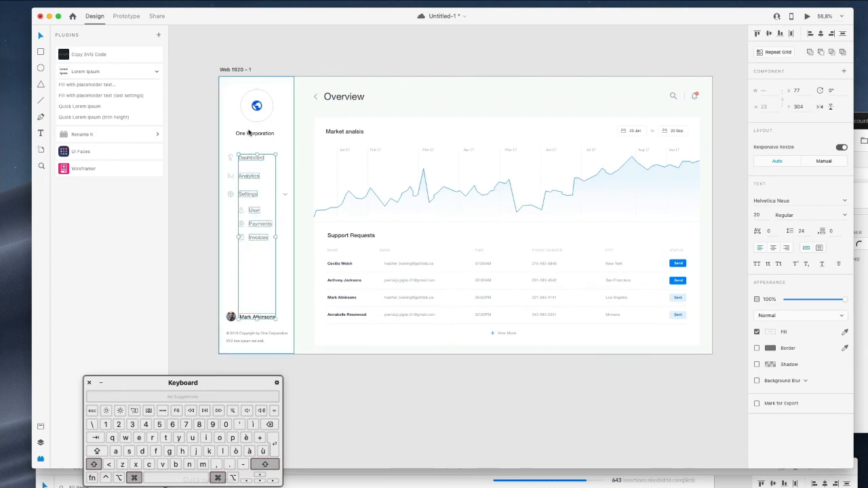
{"action": "left_click", "coordinate": [759, 218]}
{"action": "type", "text": "18"}
{"action": "key", "text": "Return"}
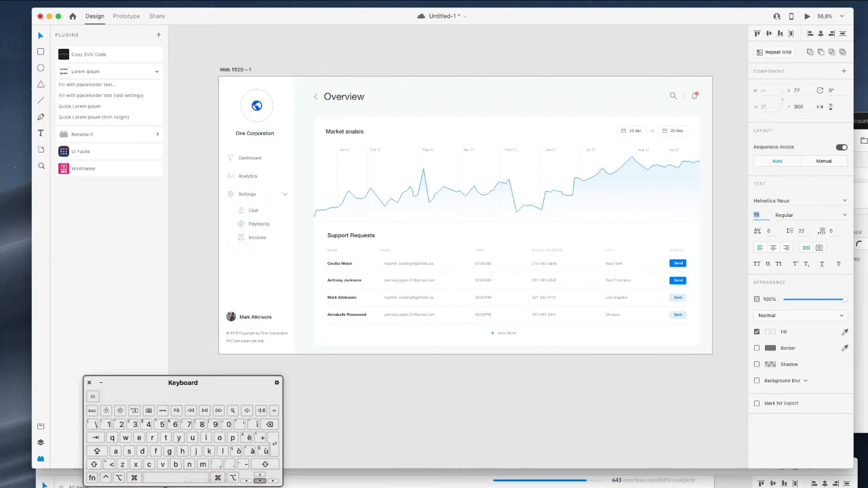
{"action": "key", "text": "Down"}
{"action": "key", "text": "Up"}
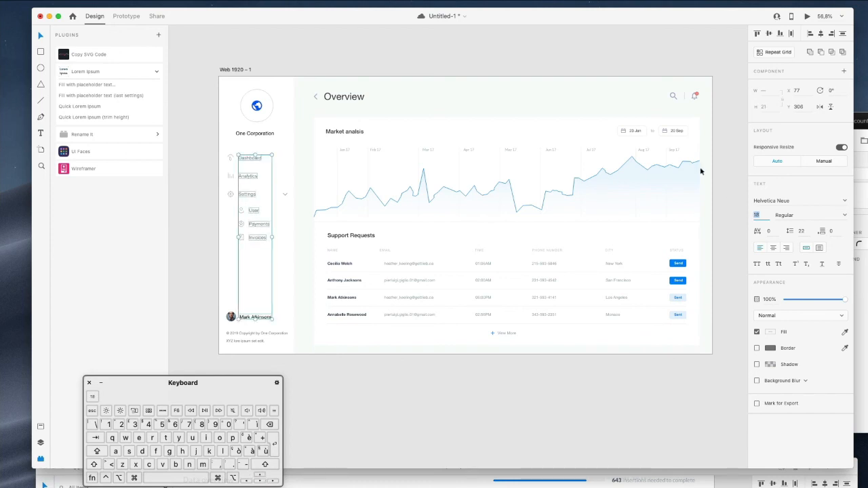
{"action": "left_click", "coordinate": [583, 82]}
Group all sidebar elements, from the logo down to the copyright text with their background, and name the group "Side Menu"
{"action": "scroll", "coordinate": [571, 95], "scroll_direction": "up", "scroll_amount": 1}
{"action": "left_click", "coordinate": [574, 87]}
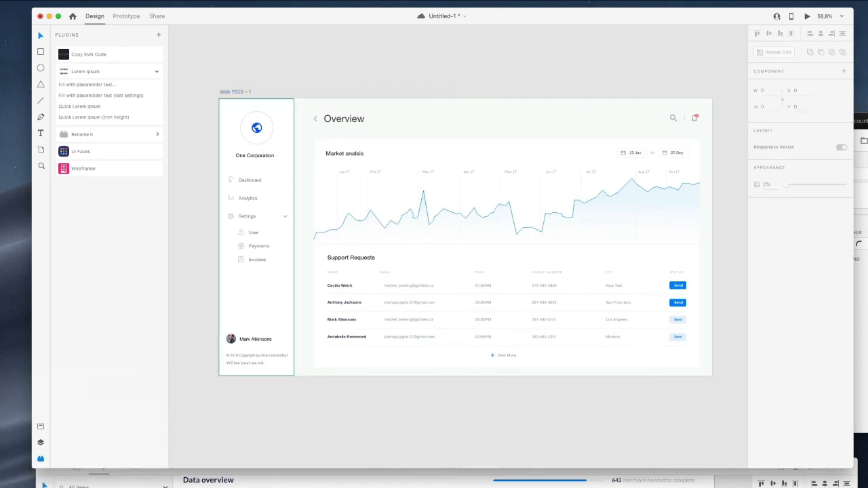
{"action": "left_click_drag", "start_coordinate": [205, 114], "coordinate": [285, 372]}
{"action": "left_click", "coordinate": [41, 444]}
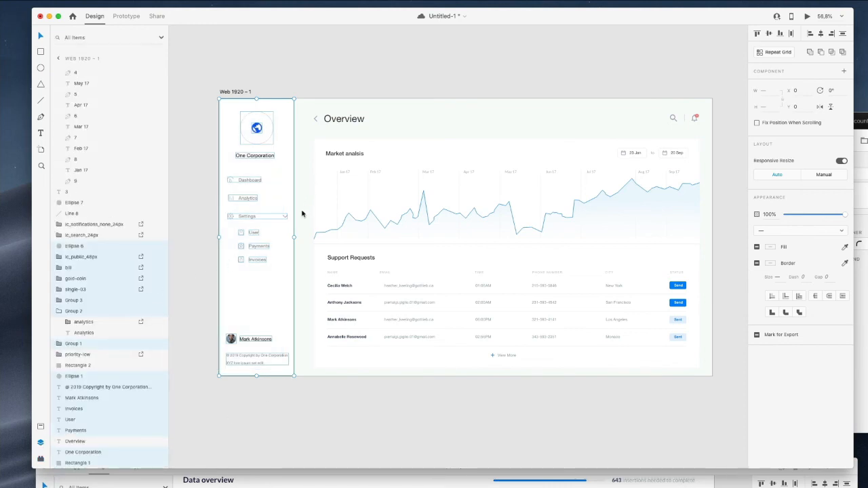
{"action": "key", "text": "super+g"}
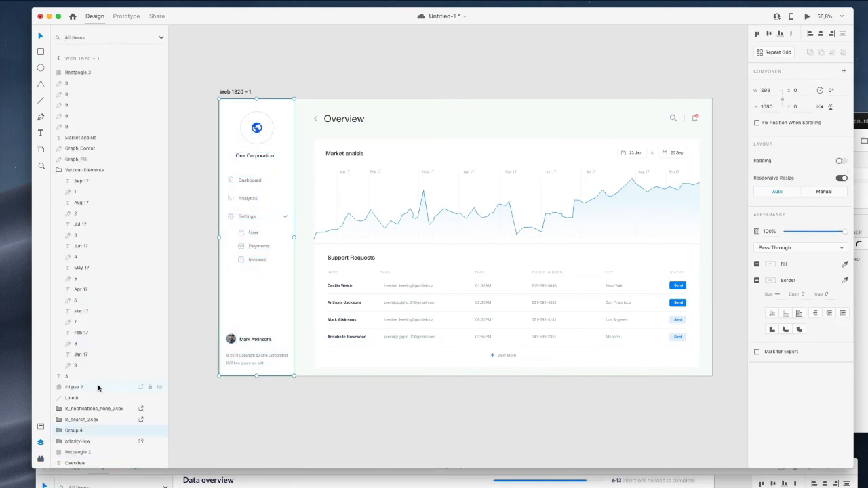
{"action": "double_click", "coordinate": [75, 430]}
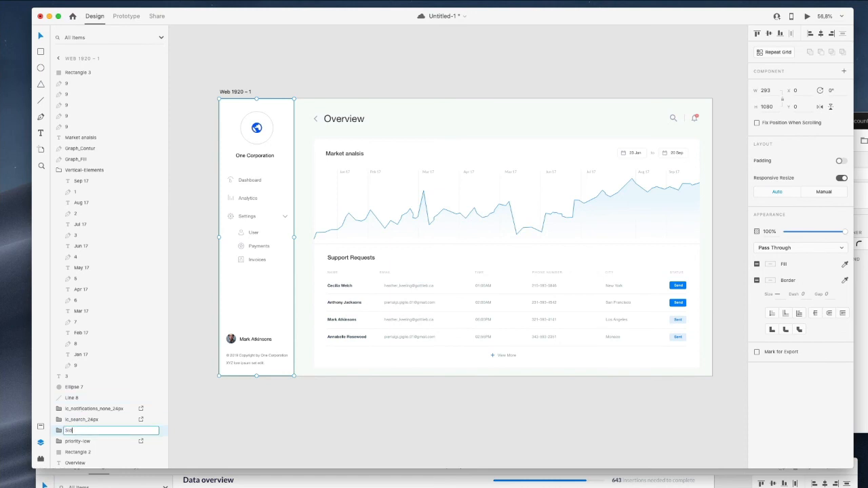
{"action": "key", "text": "Return"}
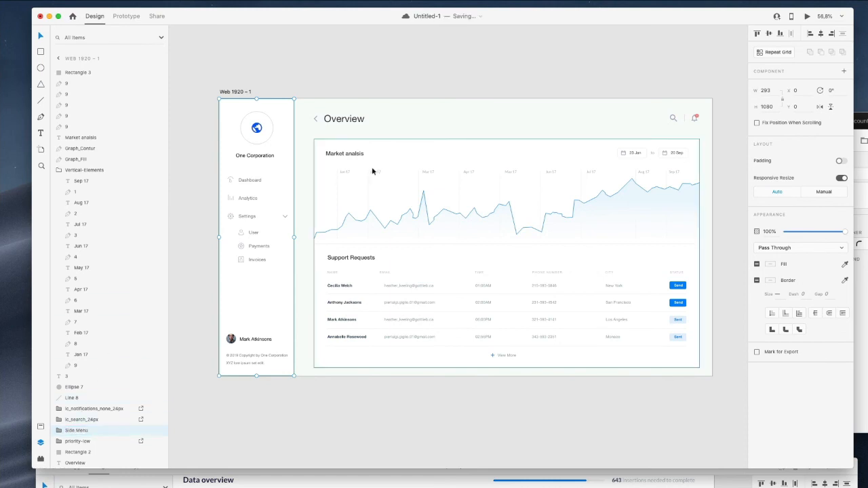
{"action": "key", "text": "Escape"}
Group the Overview heading, back arrow, search and notification icons, and name the group "Header"
{"action": "left_click", "coordinate": [308, 114]}
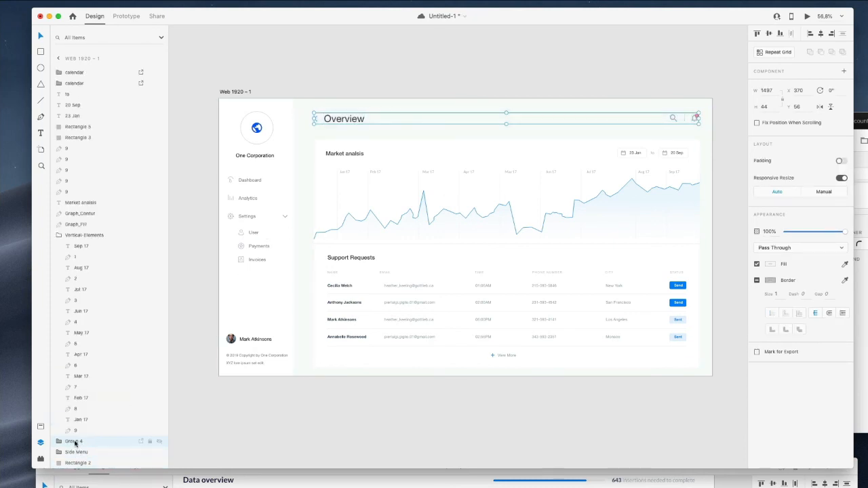
{"action": "double_click", "coordinate": [75, 441]}
{"action": "type", "text": "Header"}
{"action": "key", "text": "Return"}
Group the Support Requests title, table rows, status buttons and View More link, and name the group "Support requests"
{"action": "left_click_drag", "start_coordinate": [304, 137], "coordinate": [308, 248]}
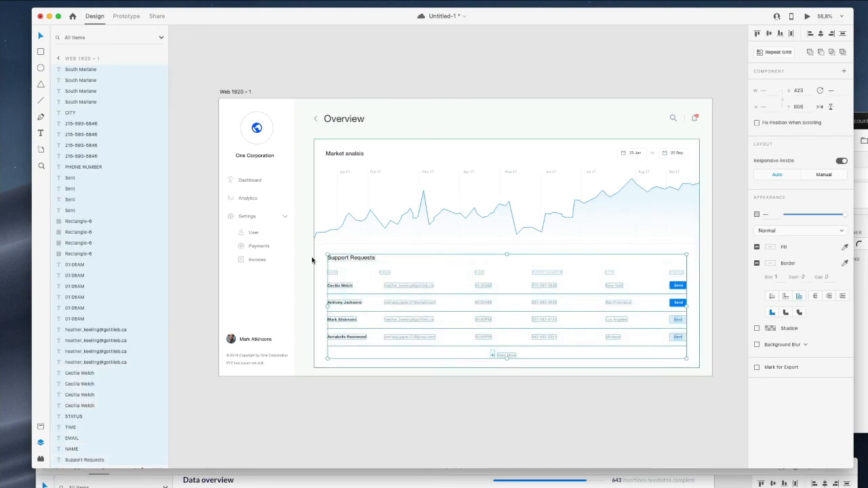
{"action": "key", "text": "super+r"}
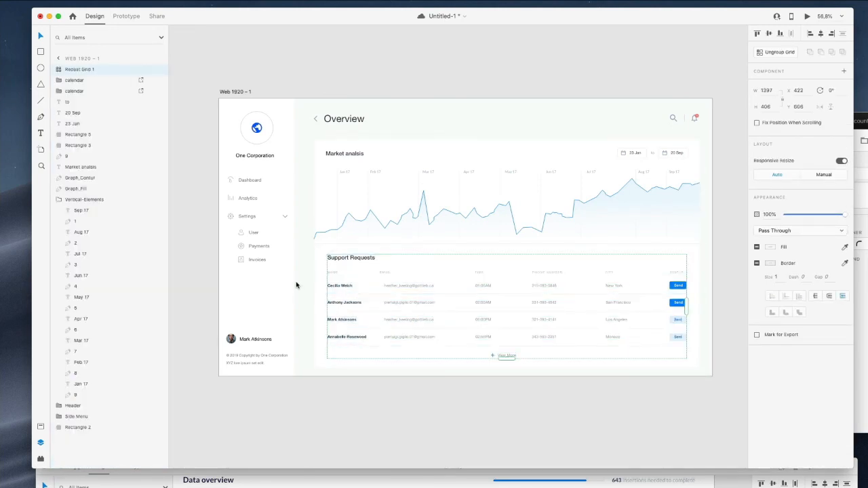
{"action": "key", "text": "super+z"}
{"action": "left_click", "coordinate": [365, 407]}
{"action": "left_click", "coordinate": [343, 291]}
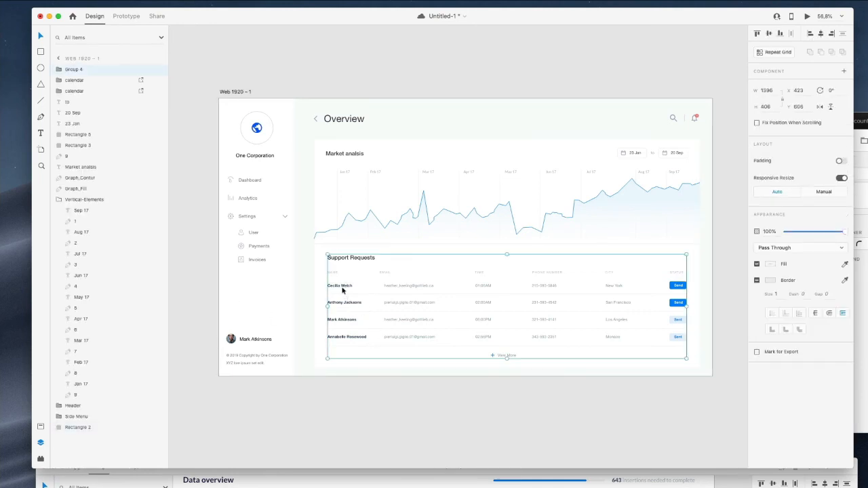
{"action": "double_click", "coordinate": [73, 70]}
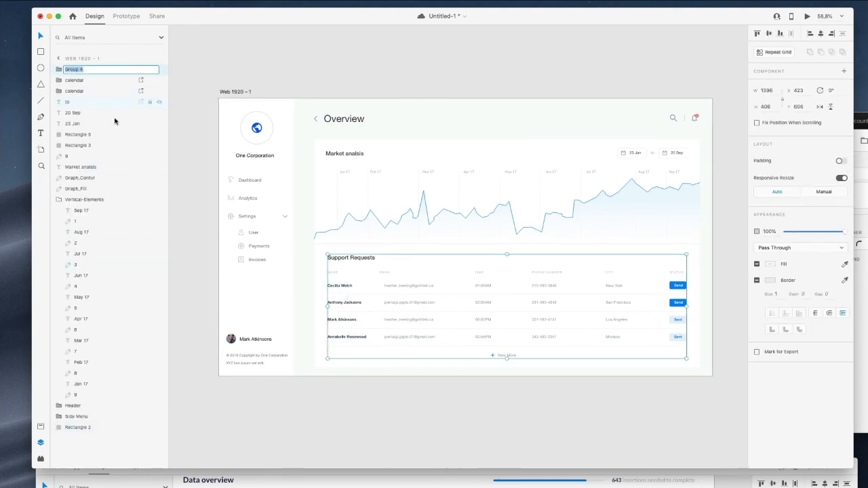
{"action": "type", "text": "Support requests"}
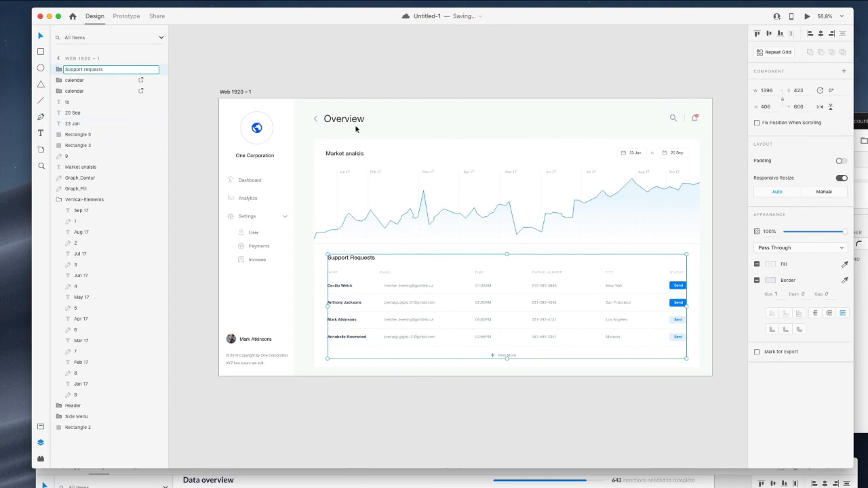
{"action": "left_click", "coordinate": [327, 133]}
Group the market chart with its title, month labels and date selectors, without the white card, and name the group "Market Analysis"
{"action": "left_click_drag", "start_coordinate": [309, 140], "coordinate": [715, 242]}
{"action": "left_click_drag", "start_coordinate": [692, 161], "coordinate": [308, 237]}
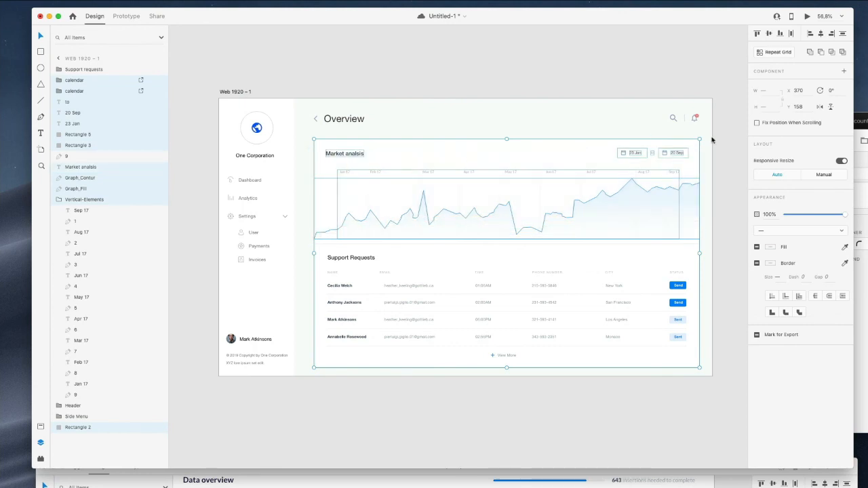
{"action": "key", "text": "super+g"}
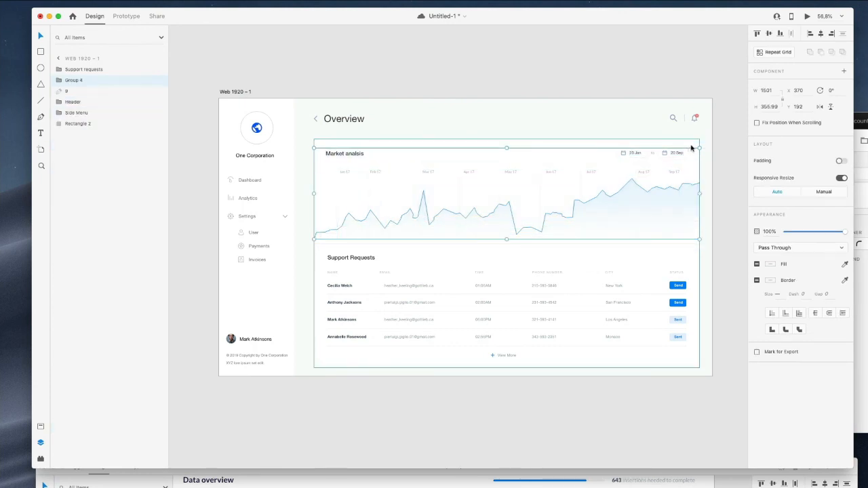
{"action": "double_click", "coordinate": [79, 81]}
{"action": "type", "text": "Market Analysis"}
{"action": "key", "text": "Return"}
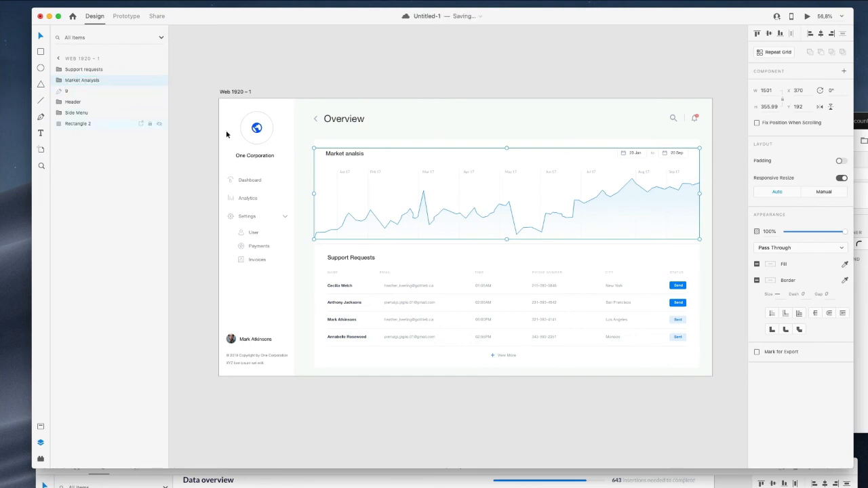
Group the chart group, the support table group, the divider line and the white card together as "Main"
{"action": "left_click_drag", "start_coordinate": [332, 136], "coordinate": [716, 382]}
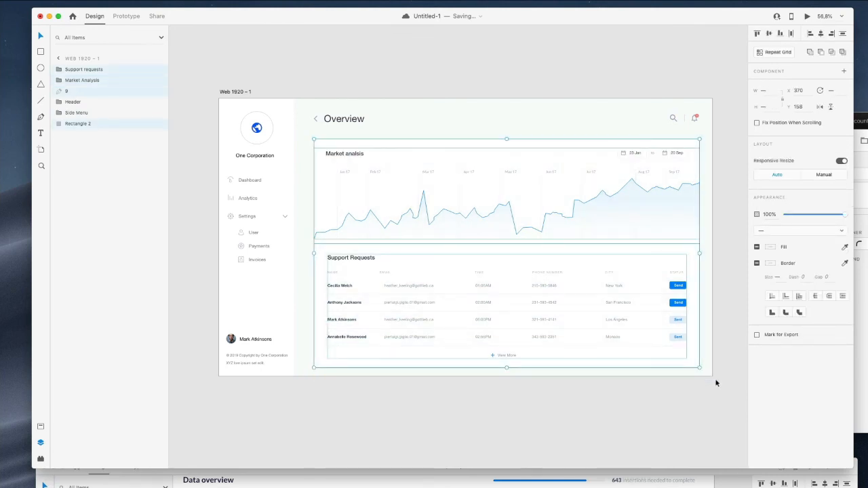
{"action": "key", "text": "super+g"}
{"action": "double_click", "coordinate": [74, 69]}
{"action": "type", "text": "Main"}
{"action": "key", "text": "Return"}
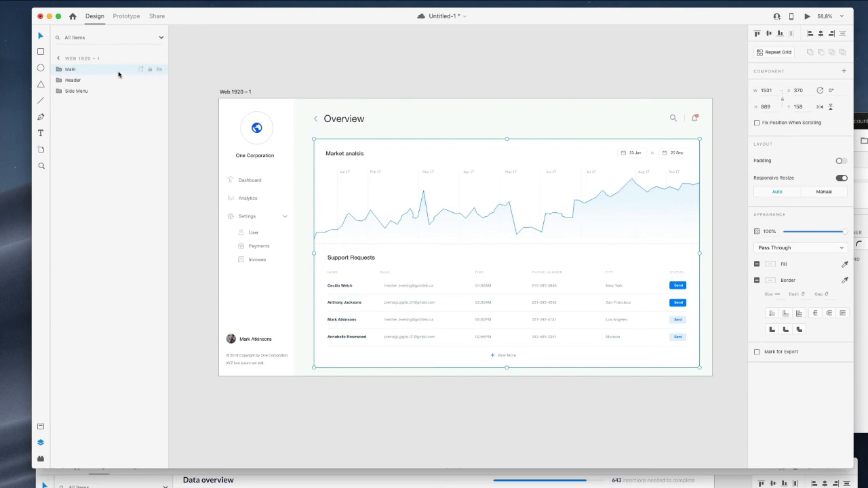
{"action": "left_click", "coordinate": [115, 482]}
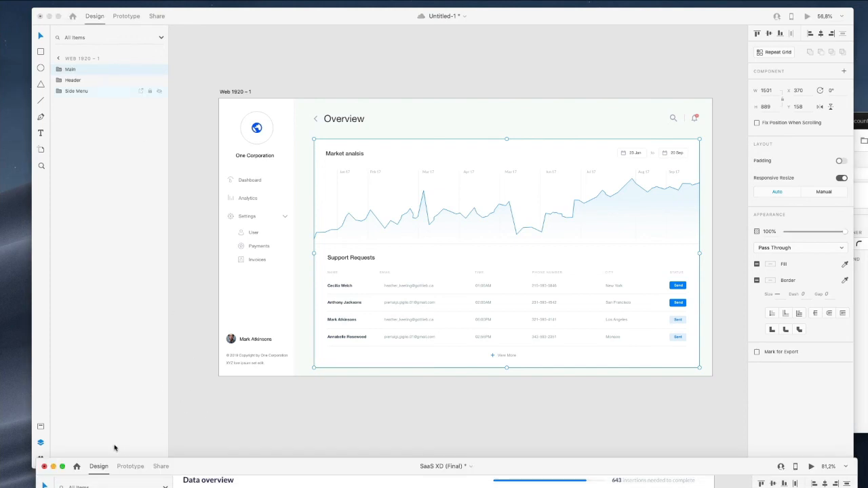
{"action": "left_click", "coordinate": [393, 377]}
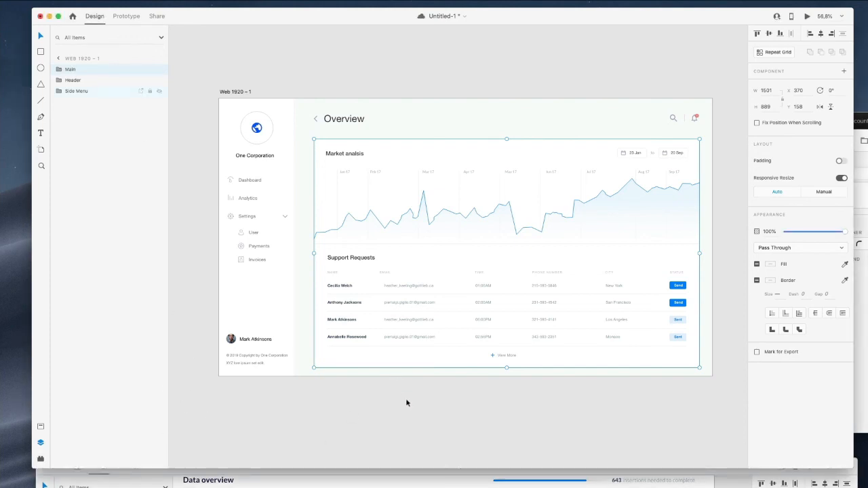
{"action": "left_click", "coordinate": [406, 399]}
{"action": "scroll", "coordinate": [406, 400], "scroll_direction": "right", "scroll_amount": 2}
{"action": "scroll", "coordinate": [432, 291], "scroll_direction": "up", "scroll_amount": 1}
{"action": "scroll", "coordinate": [440, 89], "scroll_direction": "up", "scroll_amount": 1}
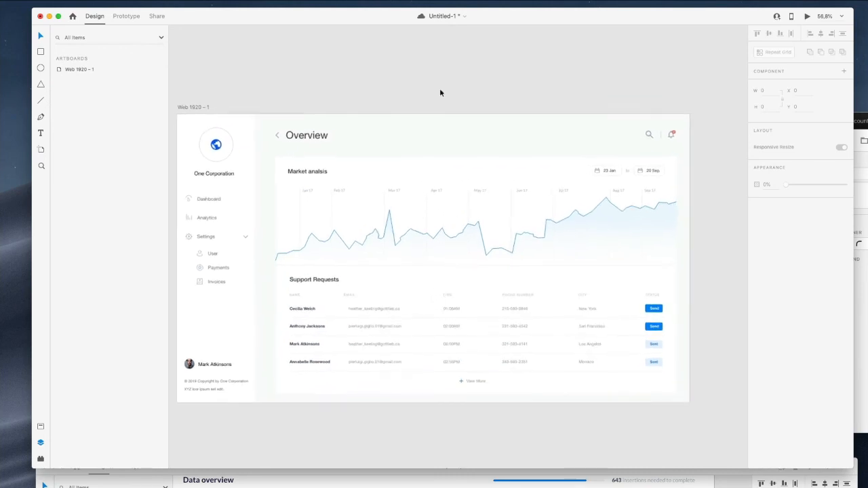
{"action": "scroll", "coordinate": [440, 90], "scroll_direction": "left", "scroll_amount": 1}
{"action": "scroll", "coordinate": [440, 89], "scroll_direction": "down", "scroll_amount": 1}
Bring up the SaaS XD (Final) document, examine its full set of artboards, and return to the dashboard document
{"action": "left_click_drag", "start_coordinate": [400, 466], "coordinate": [411, 38]}
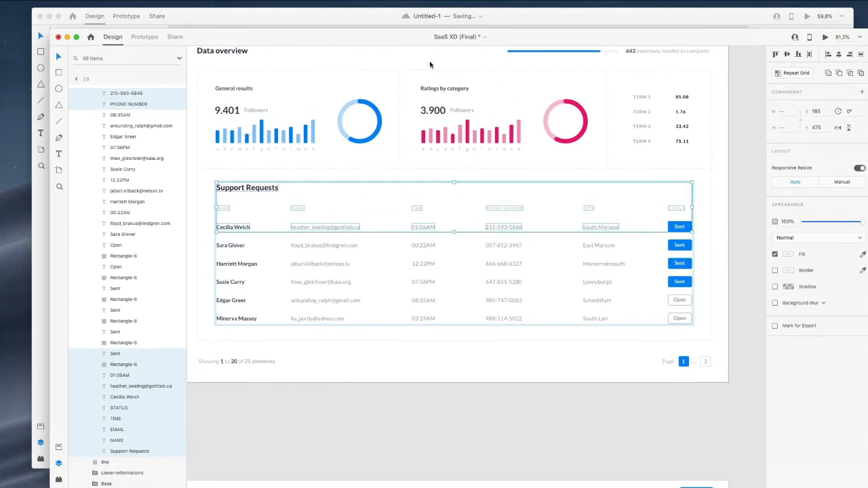
{"action": "scroll", "coordinate": [430, 65], "scroll_direction": "down", "scroll_amount": 10}
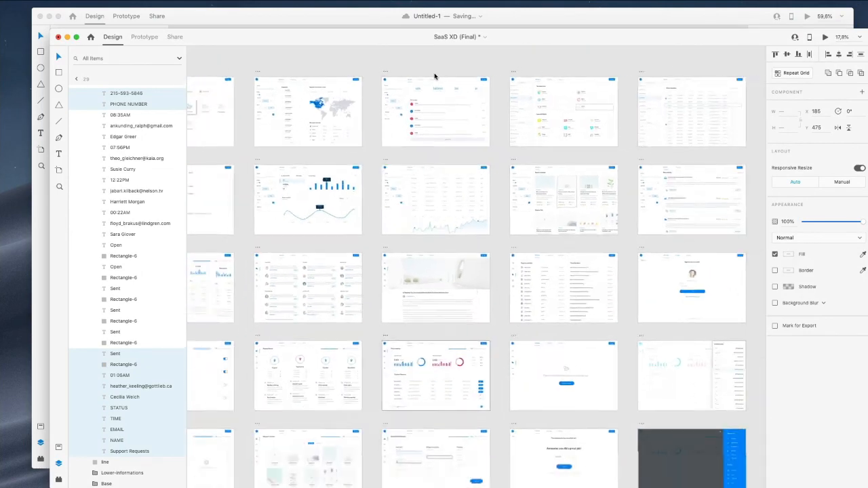
{"action": "scroll", "coordinate": [435, 76], "scroll_direction": "down", "scroll_amount": 3}
{"action": "left_click", "coordinate": [493, 69]}
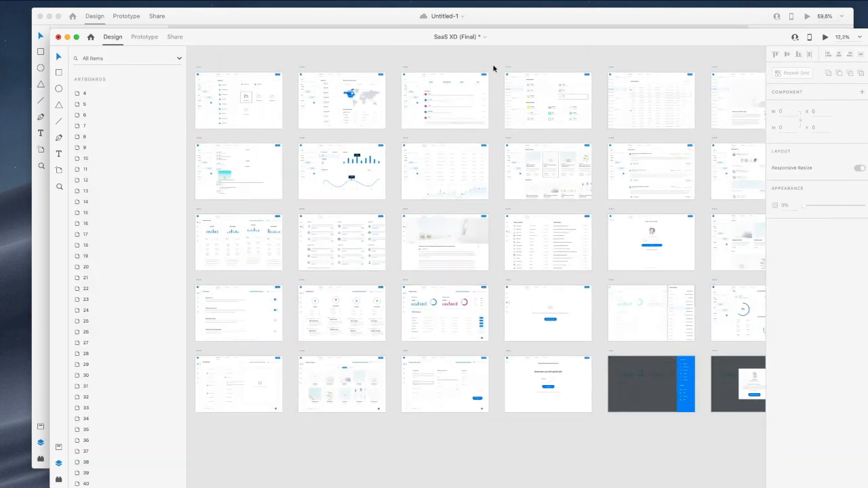
{"action": "left_click_drag", "start_coordinate": [310, 32], "coordinate": [312, 486]}
{"action": "left_click", "coordinate": [372, 436]}
{"action": "scroll", "coordinate": [373, 435], "scroll_direction": "right", "scroll_amount": 2}
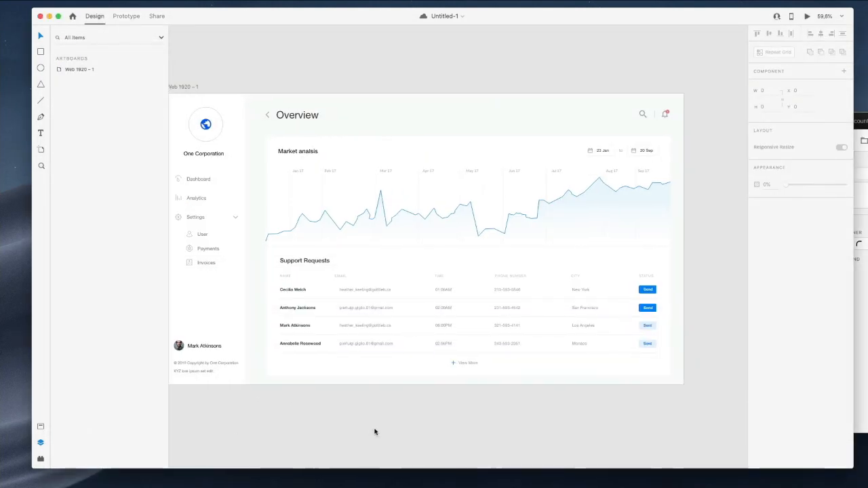
{"action": "scroll", "coordinate": [373, 430], "scroll_direction": "left", "scroll_amount": 3}
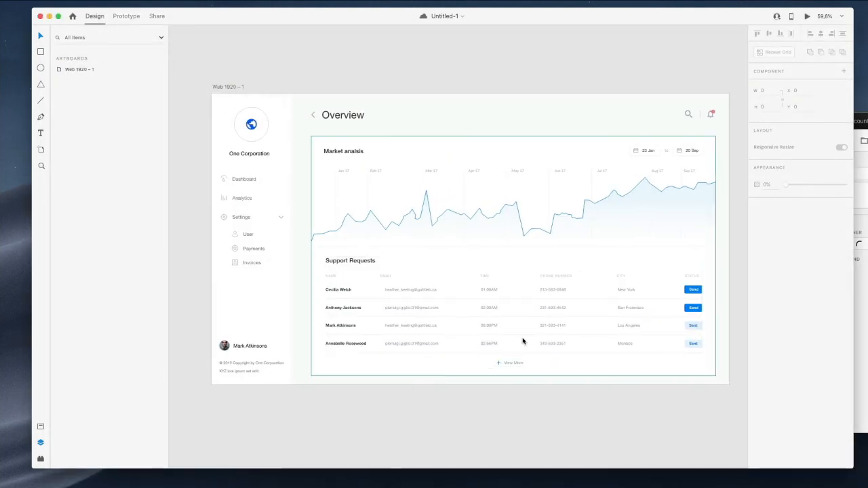
{"action": "scroll", "coordinate": [452, 407], "scroll_direction": "right", "scroll_amount": 1}
{"action": "scroll", "coordinate": [451, 407], "scroll_direction": "down", "scroll_amount": 1}
{"action": "scroll", "coordinate": [452, 407], "scroll_direction": "left", "scroll_amount": 1}
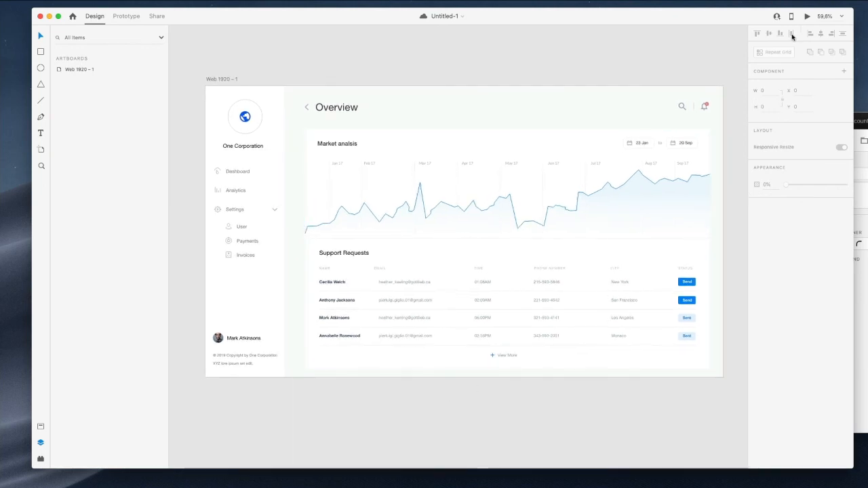
{"action": "left_click", "coordinate": [773, 0]}
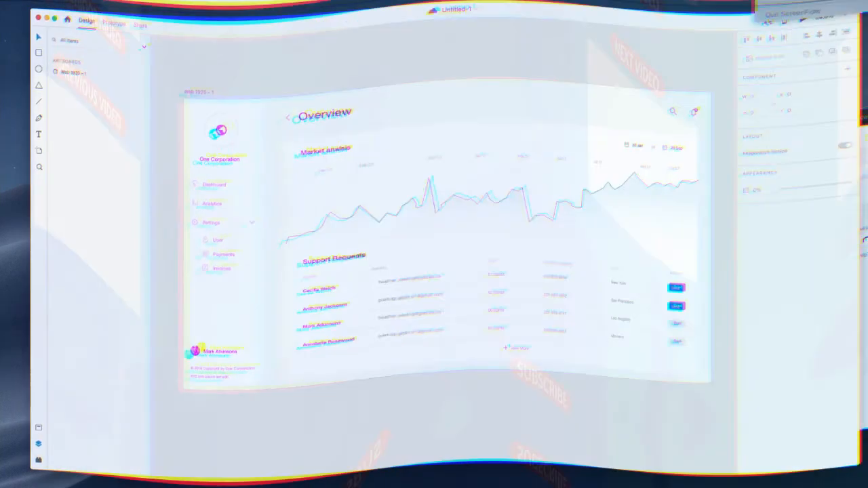